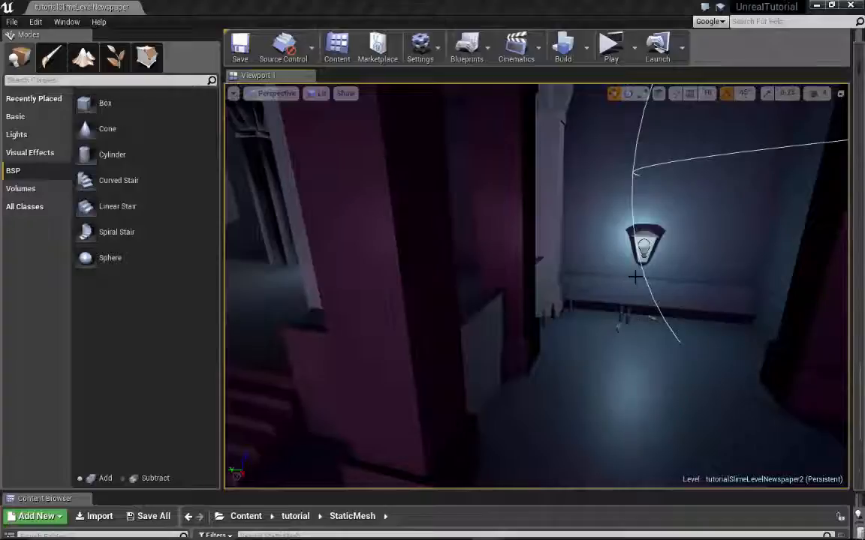
{"action": "right_click_drag", "start_coordinate": [636, 276], "coordinate": [613, 294]}
{"action": "right_click_drag", "start_coordinate": [644, 267], "coordinate": [758, 245]}
{"action": "mouse_move", "coordinate": [537, 285]}
{"action": "right_mouse_down"}
{"action": "mouse_move", "coordinate": [576, 302]}
{"action": "mouse_move", "coordinate": [818, 307]}
{"action": "mouse_move", "coordinate": [627, 281]}
{"action": "mouse_move", "coordinate": [667, 283]}
{"action": "mouse_move", "coordinate": [469, 291]}
{"action": "mouse_move", "coordinate": [514, 270]}
{"action": "mouse_move", "coordinate": [421, 255]}
{"action": "mouse_move", "coordinate": [307, 254]}
{"action": "mouse_move", "coordinate": [432, 283]}
{"action": "mouse_move", "coordinate": [319, 284]}
{"action": "mouse_move", "coordinate": [500, 286]}
{"action": "mouse_move", "coordinate": [297, 286]}
{"action": "mouse_move", "coordinate": [522, 263]}
{"action": "mouse_move", "coordinate": [690, 259]}
{"action": "mouse_move", "coordinate": [627, 289]}
{"action": "mouse_move", "coordinate": [800, 287]}
{"action": "mouse_move", "coordinate": [532, 289]}
{"action": "mouse_move", "coordinate": [448, 274]}
{"action": "mouse_move", "coordinate": [531, 335]}
{"action": "mouse_move", "coordinate": [534, 283]}
{"action": "mouse_move", "coordinate": [548, 295]}
{"action": "right_mouse_up"}
{"action": "key", "text": "s"}
{"action": "key", "text": "w"}
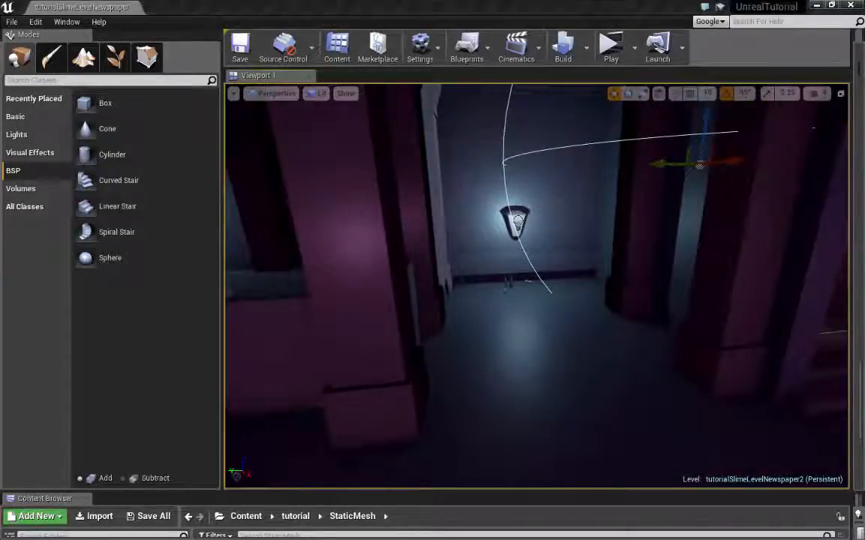
Examine the GameConceptArt.jpg concept image of the pink slime tunnel, bringing its window over the editor and moving it back off screen.
{"action": "left_click_drag", "start_coordinate": [863, 89], "coordinate": [395, 45]}
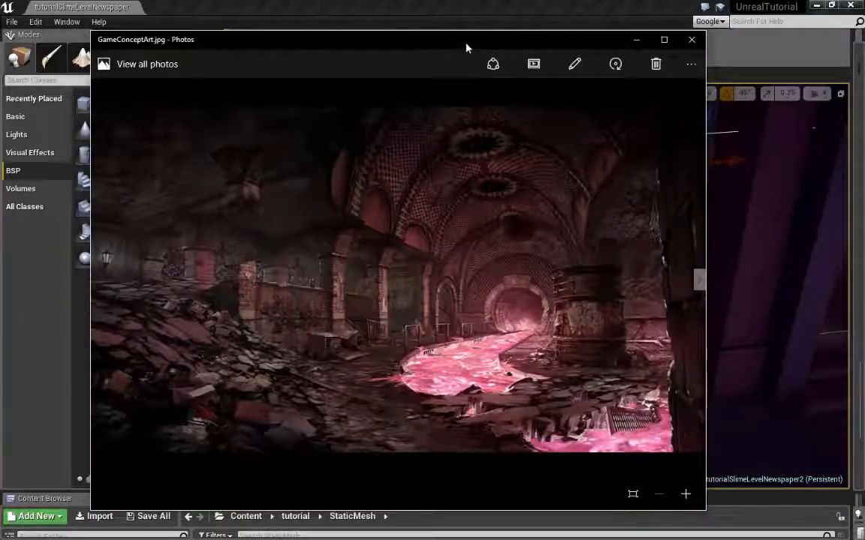
{"action": "left_click_drag", "start_coordinate": [466, 44], "coordinate": [481, 43]}
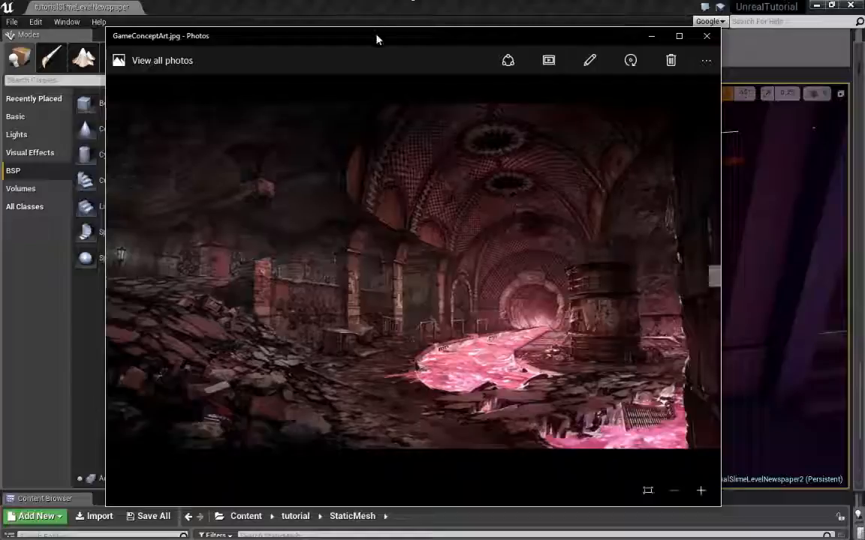
{"action": "left_click_drag", "start_coordinate": [377, 40], "coordinate": [401, 23]}
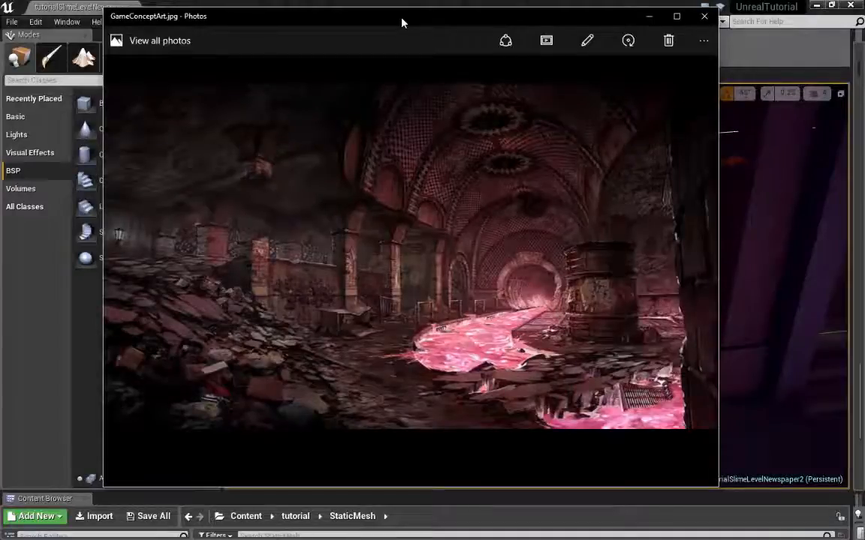
{"action": "left_click_drag", "start_coordinate": [401, 23], "coordinate": [522, 37]}
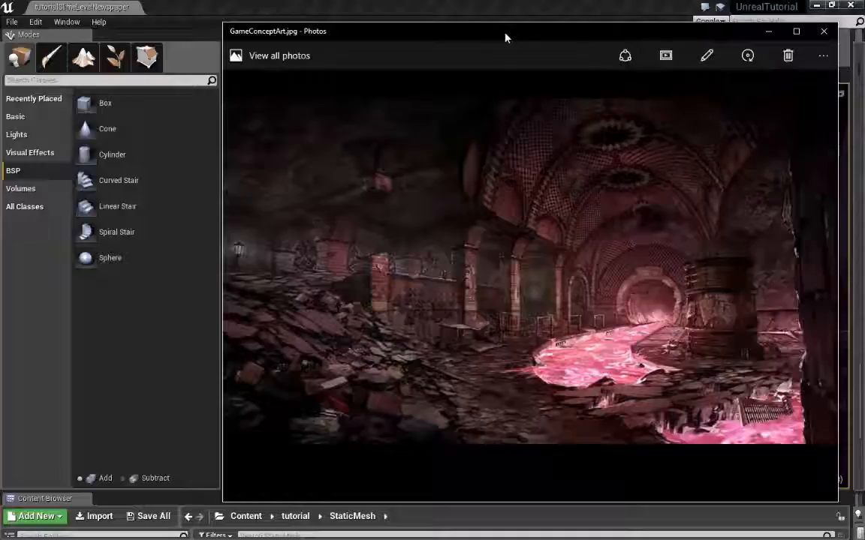
{"action": "mouse_move", "coordinate": [505, 37]}
{"action": "left_mouse_down"}
{"action": "mouse_move", "coordinate": [515, 34]}
{"action": "mouse_move", "coordinate": [506, 22]}
{"action": "left_mouse_up"}
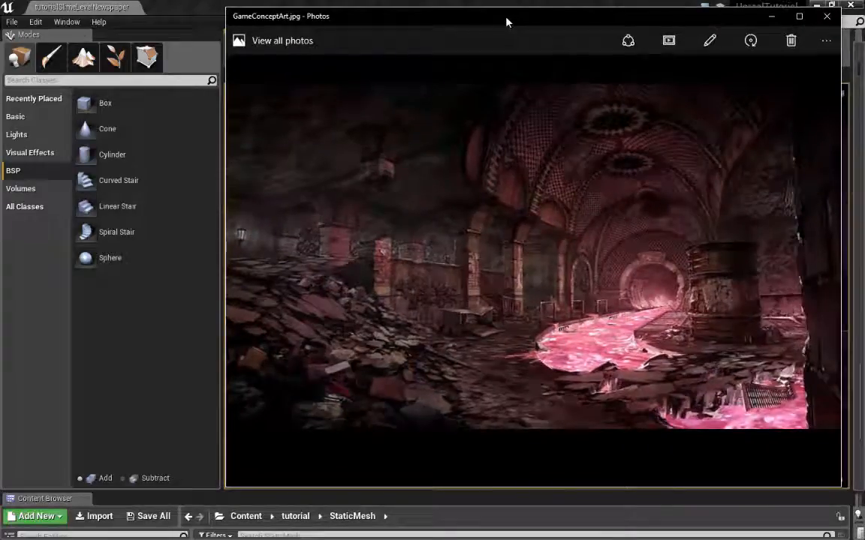
{"action": "left_click_drag", "start_coordinate": [506, 19], "coordinate": [864, 34]}
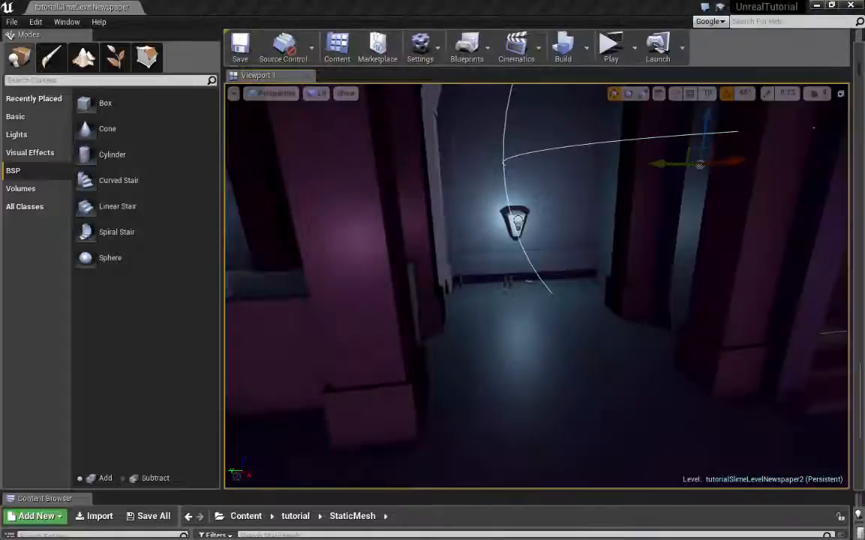
{"action": "right_click_drag", "start_coordinate": [813, 128], "coordinate": [772, 126]}
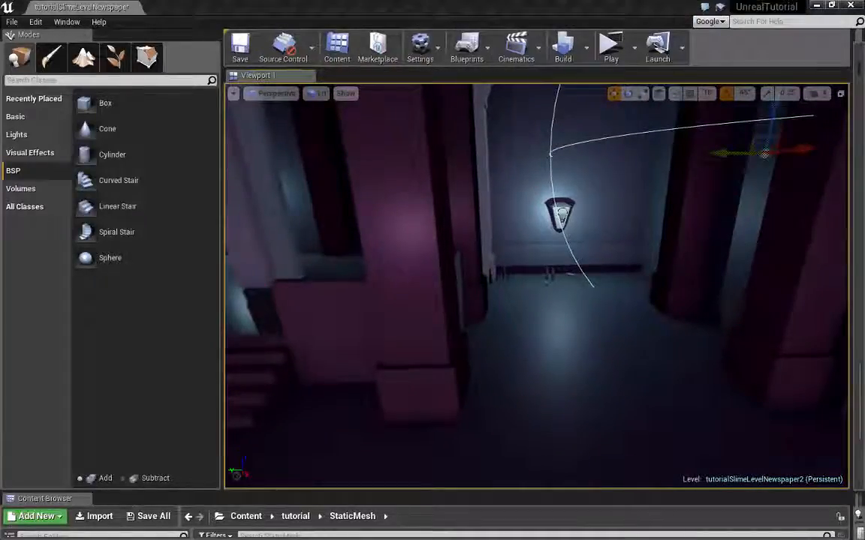
{"action": "left_click_drag", "start_coordinate": [864, 63], "coordinate": [389, 42]}
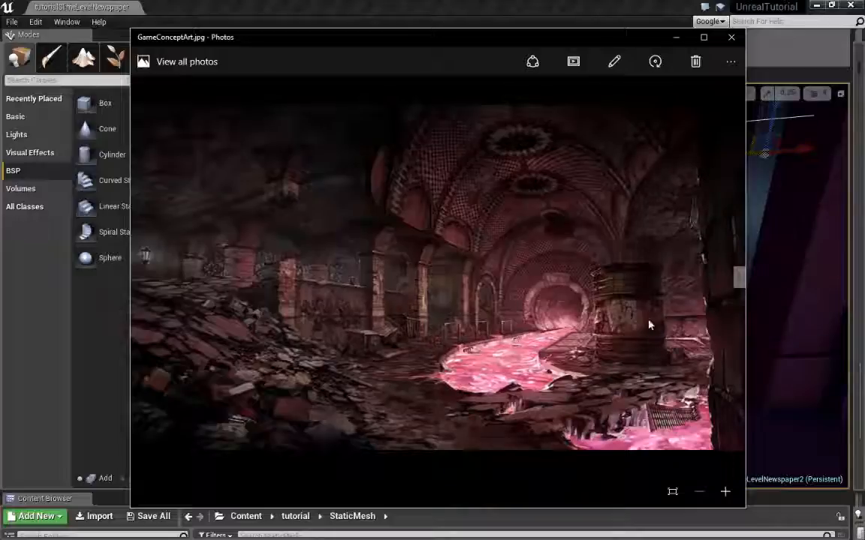
{"action": "left_click_drag", "start_coordinate": [520, 38], "coordinate": [547, 42]}
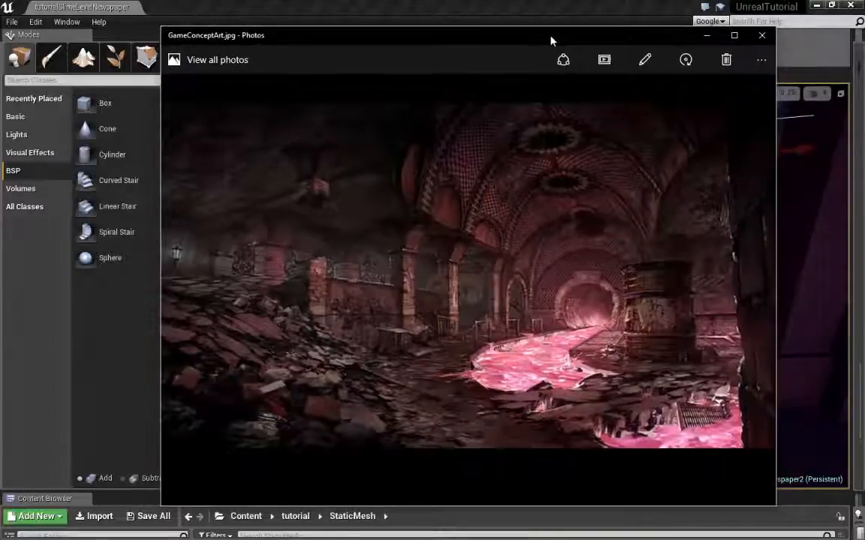
{"action": "left_click_drag", "start_coordinate": [549, 40], "coordinate": [652, 23]}
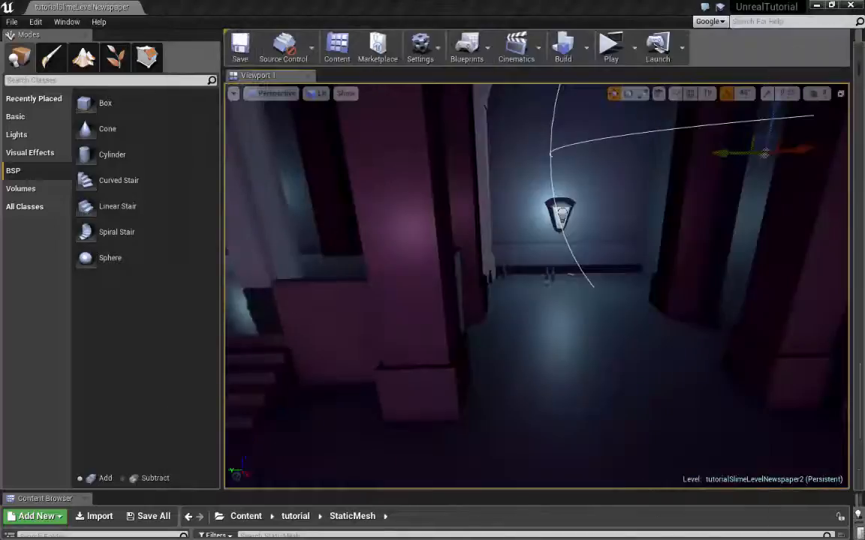
Inspect the soda bottles on the alcove floor beneath the wall lamp and widen the viewport.
{"action": "key", "text": "w"}
{"action": "right_click_drag", "start_coordinate": [537, 285], "coordinate": [530, 330]}
{"action": "left_click", "coordinate": [530, 371]}
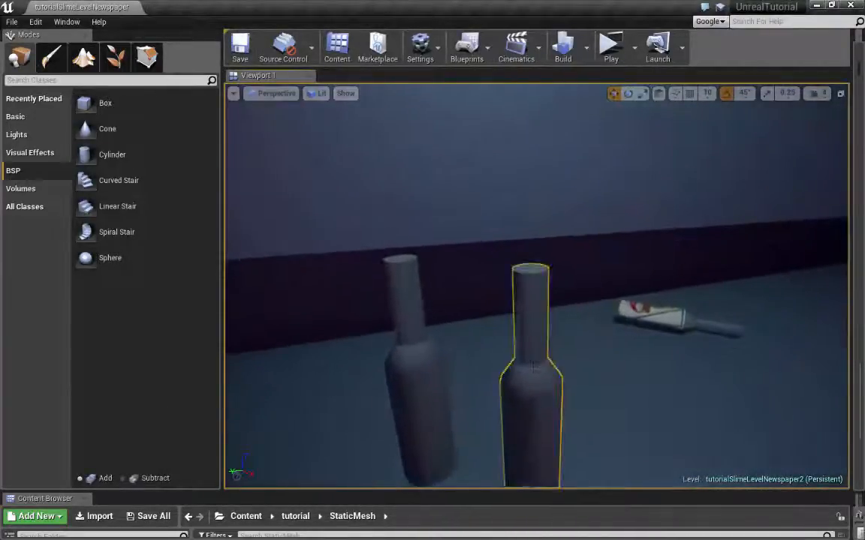
{"action": "key", "text": "a"}
{"action": "right_click_drag", "start_coordinate": [531, 371], "coordinate": [161, 341]}
{"action": "key", "text": "d"}
{"action": "key", "text": "w"}
{"action": "key", "text": "s"}
{"action": "key", "text": "w"}
{"action": "right_click_drag", "start_coordinate": [537, 285], "coordinate": [450, 303]}
{"action": "key", "text": "s"}
{"action": "key", "text": "w"}
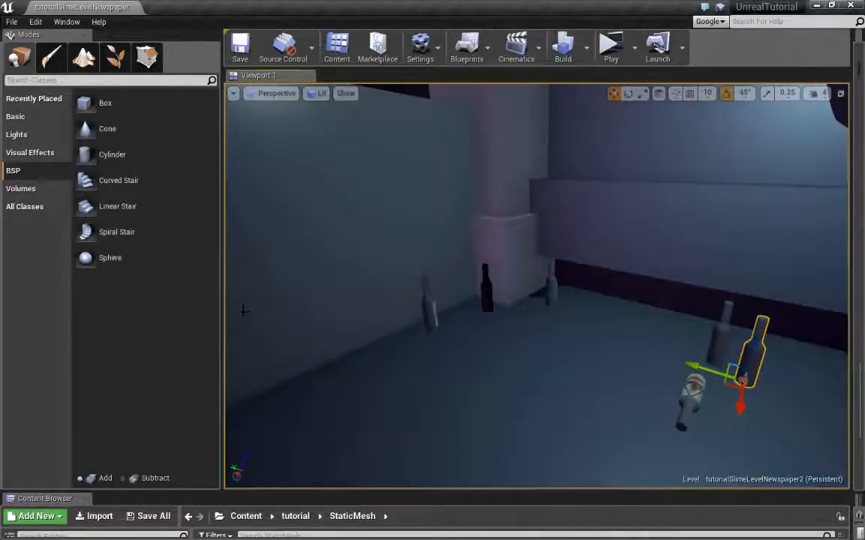
{"action": "left_click_drag", "start_coordinate": [223, 303], "coordinate": [158, 304]}
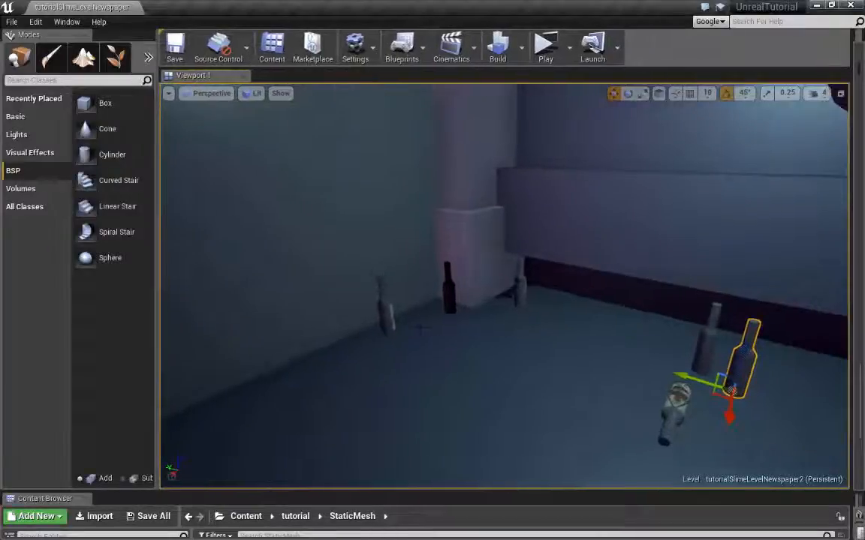
{"action": "key", "text": "s"}
{"action": "right_click_drag", "start_coordinate": [420, 328], "coordinate": [519, 310]}
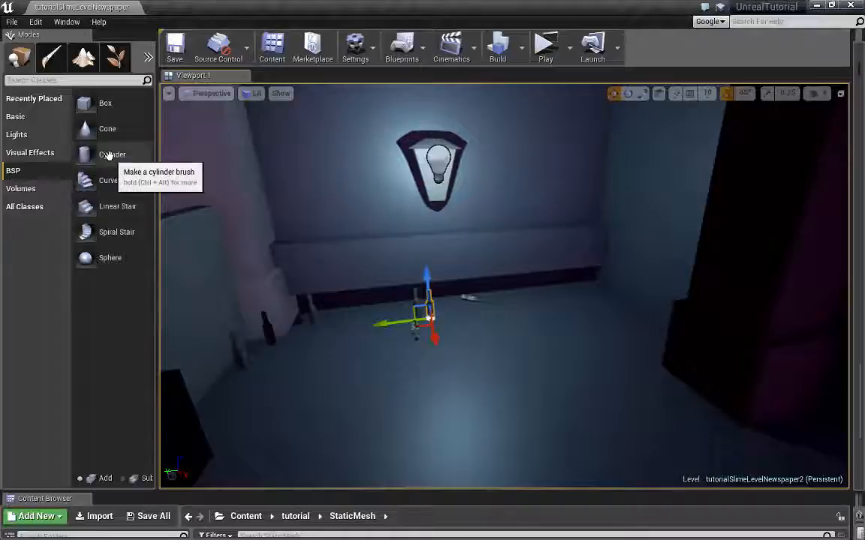
Undo the trial cylinder brush and select the M_GrayNuetral material in the tutorial Materials folder.
{"action": "mouse_move", "coordinate": [111, 155]}
{"action": "left_mouse_down"}
{"action": "mouse_move", "coordinate": [203, 183]}
{"action": "mouse_move", "coordinate": [372, 256]}
{"action": "mouse_move", "coordinate": [415, 261]}
{"action": "left_mouse_up"}
{"action": "key", "text": "ctrl+z"}
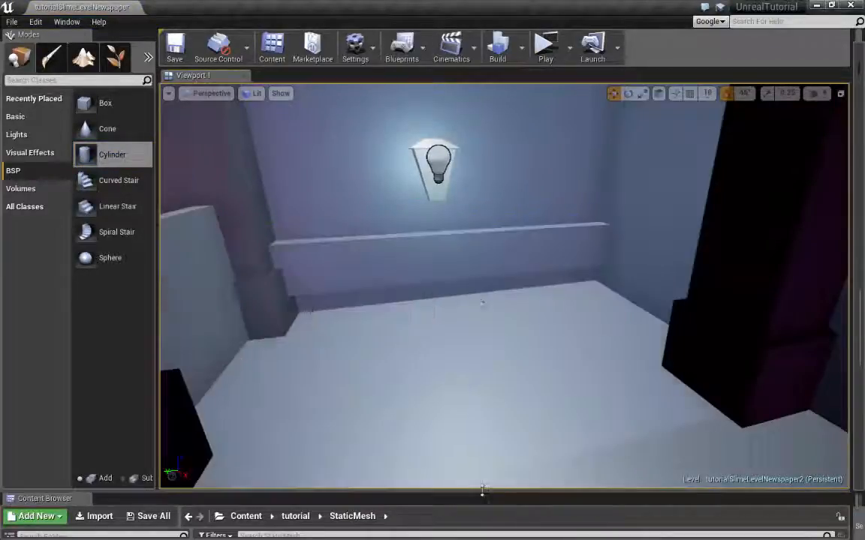
{"action": "left_click_drag", "start_coordinate": [483, 490], "coordinate": [477, 288]}
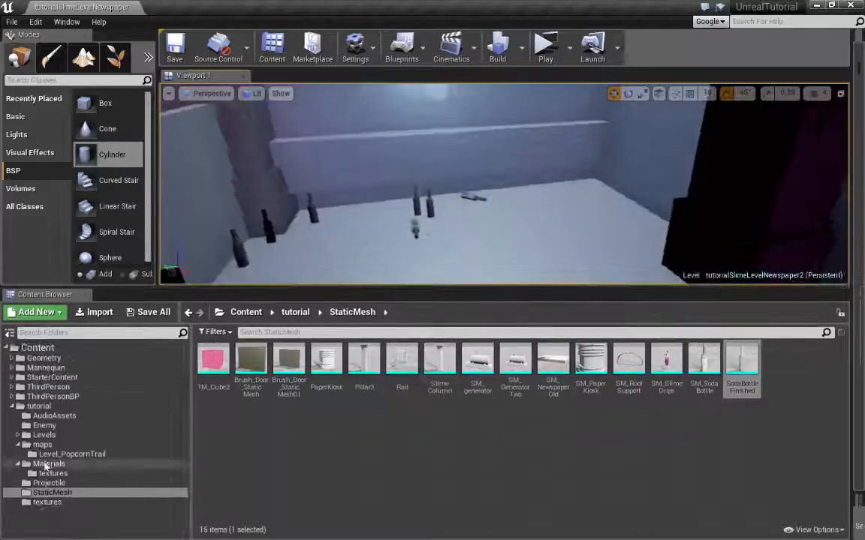
{"action": "left_click", "coordinate": [137, 464]}
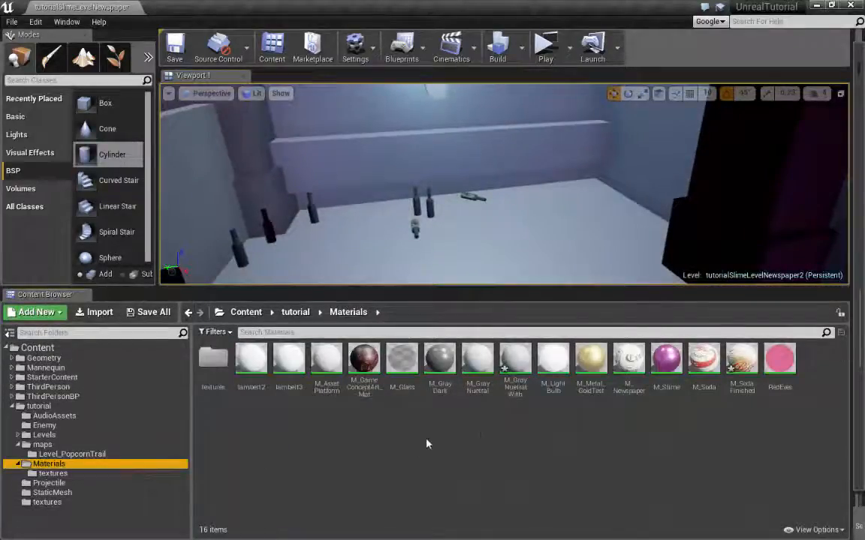
{"action": "left_click", "coordinate": [488, 391]}
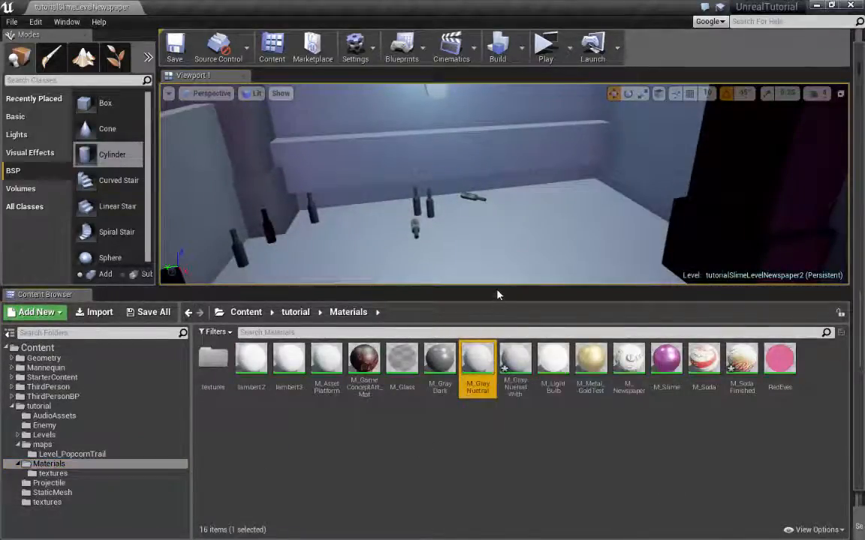
Place an additive BSP cylinder brush on the alcove floor near the standing bottles.
{"action": "left_click_drag", "start_coordinate": [497, 289], "coordinate": [501, 471]}
{"action": "right_click_drag", "start_coordinate": [538, 346], "coordinate": [465, 345]}
{"action": "key", "text": "w"}
{"action": "right_click_drag", "start_coordinate": [334, 244], "coordinate": [356, 262]}
{"action": "mouse_move", "coordinate": [113, 155]}
{"action": "left_mouse_down"}
{"action": "mouse_move", "coordinate": [172, 158]}
{"action": "mouse_move", "coordinate": [457, 241]}
{"action": "left_mouse_up"}
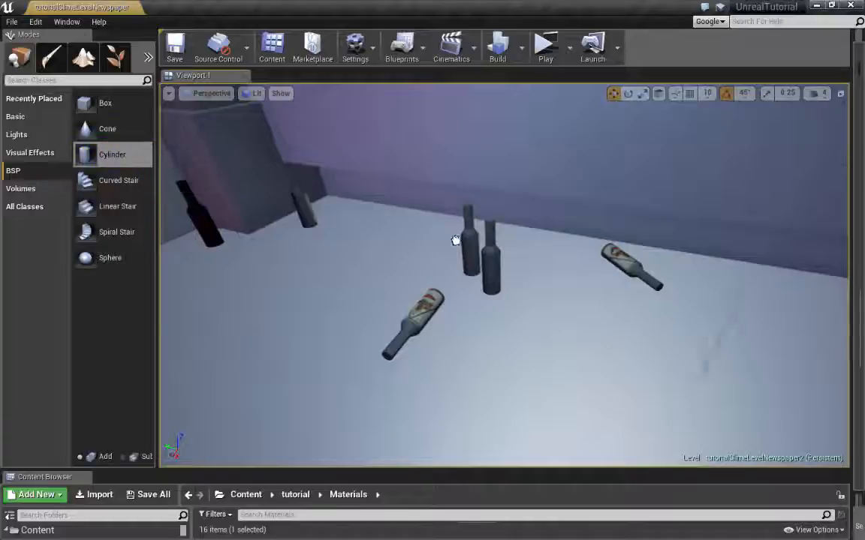
{"action": "scroll", "coordinate": [554, 293], "scroll_direction": "down", "scroll_amount": 10}
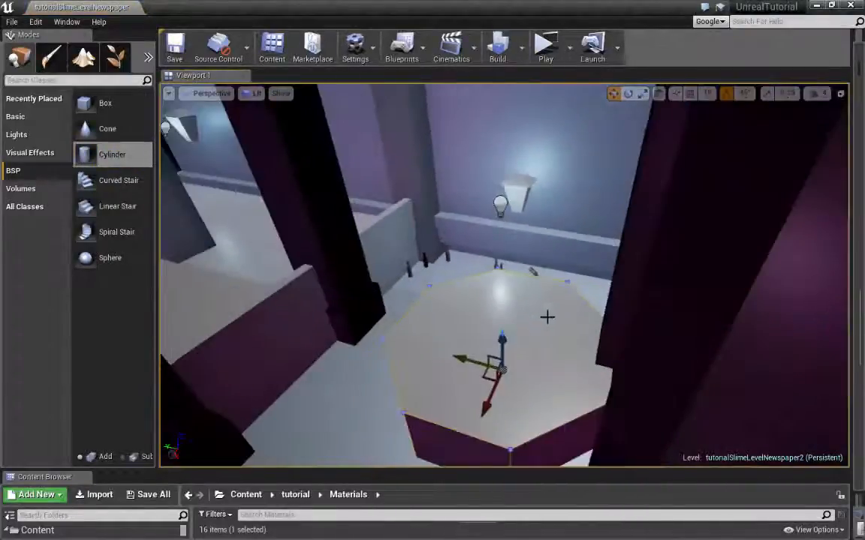
{"action": "right_click_drag", "start_coordinate": [546, 317], "coordinate": [621, 300]}
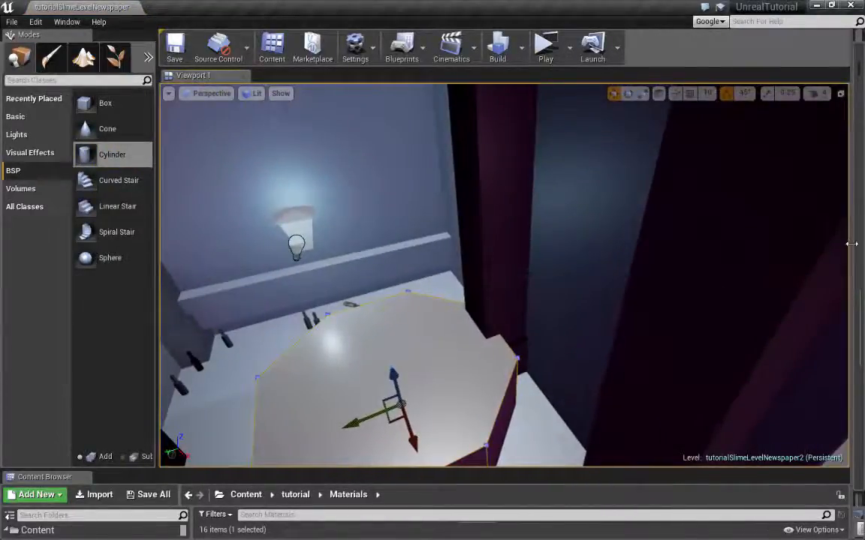
Reveal the cylinder brush's detail properties and set its number of sides to 16.
{"action": "left_click_drag", "start_coordinate": [853, 244], "coordinate": [549, 245]}
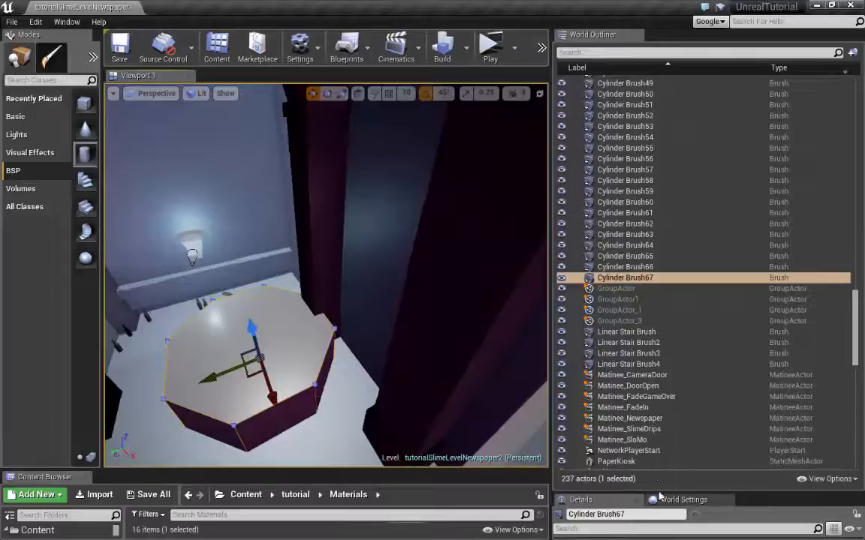
{"action": "left_click_drag", "start_coordinate": [593, 489], "coordinate": [687, 248]}
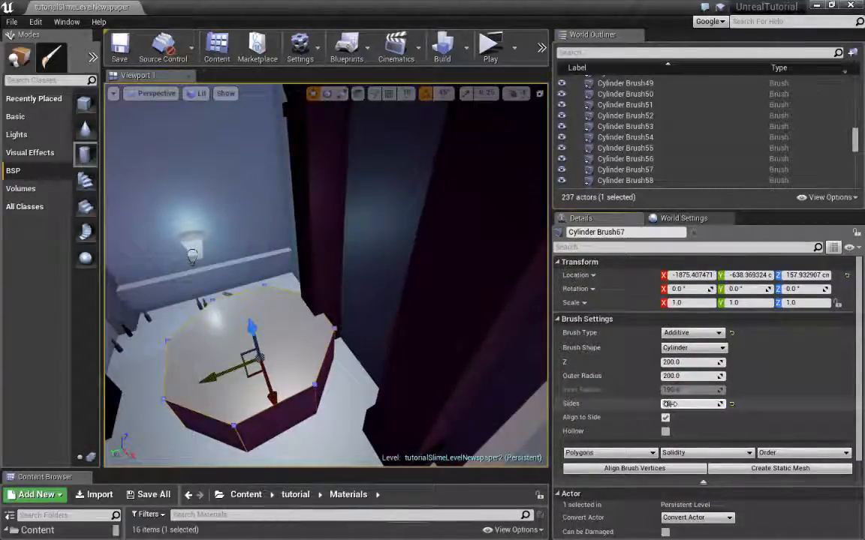
{"action": "left_click_drag", "start_coordinate": [671, 404], "coordinate": [678, 404]}
{"action": "mouse_move", "coordinate": [322, 322]}
{"action": "right_mouse_down"}
{"action": "mouse_move", "coordinate": [304, 328]}
{"action": "mouse_move", "coordinate": [302, 347]}
{"action": "right_mouse_up"}
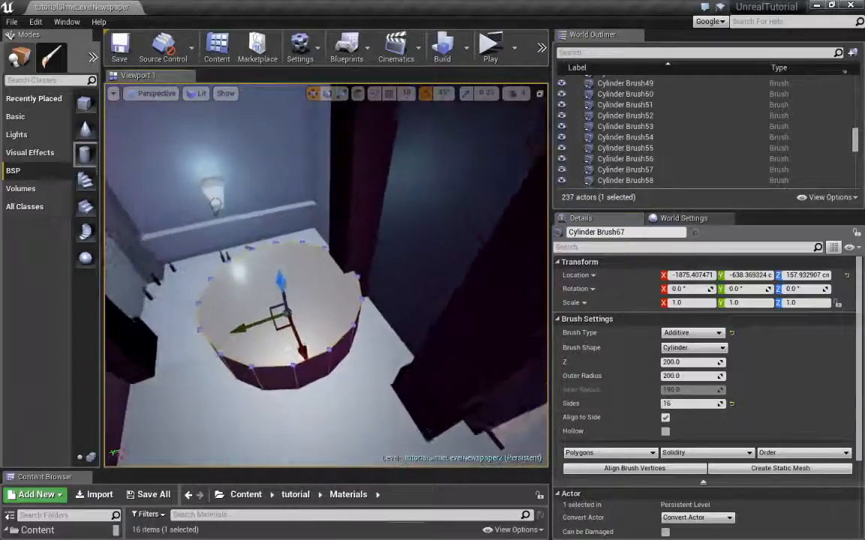
Scale the cylinder brush down to 0.03 in X and Y and 0.074347 in Z.
{"action": "scroll", "coordinate": [312, 308], "scroll_direction": "up", "scroll_amount": 6}
{"action": "key", "text": "r"}
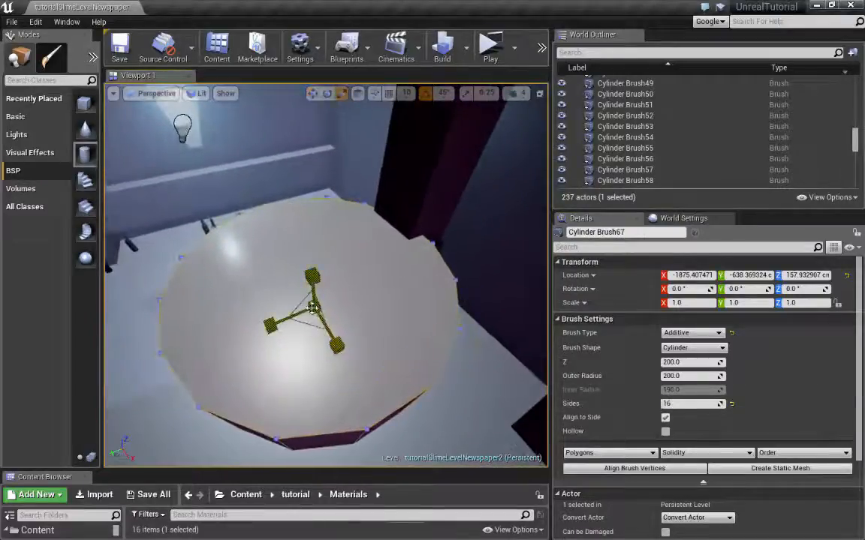
{"action": "left_click_drag", "start_coordinate": [311, 308], "coordinate": [314, 308]}
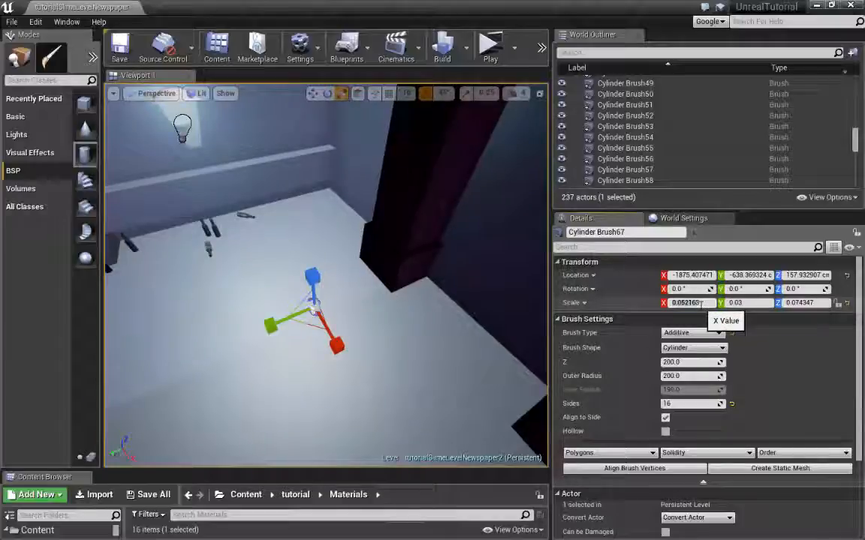
{"action": "type", "text": "3"}
{"action": "key", "text": "Return"}
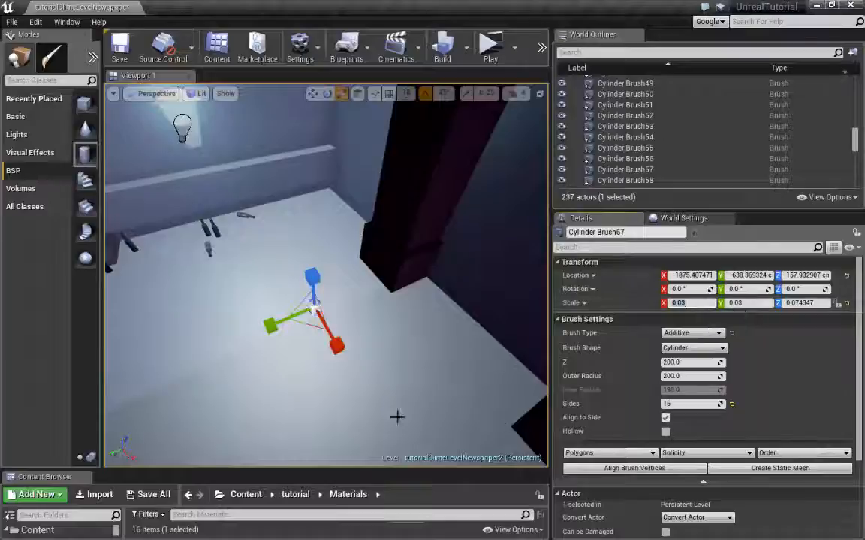
Launch the game preview and run the character to the small cylinder prop to compare their scale.
{"action": "mouse_move", "coordinate": [338, 263]}
{"action": "right_mouse_down"}
{"action": "mouse_move", "coordinate": [390, 267]}
{"action": "mouse_move", "coordinate": [420, 285]}
{"action": "mouse_move", "coordinate": [361, 243]}
{"action": "right_mouse_up"}
{"action": "left_click", "coordinate": [490, 46]}
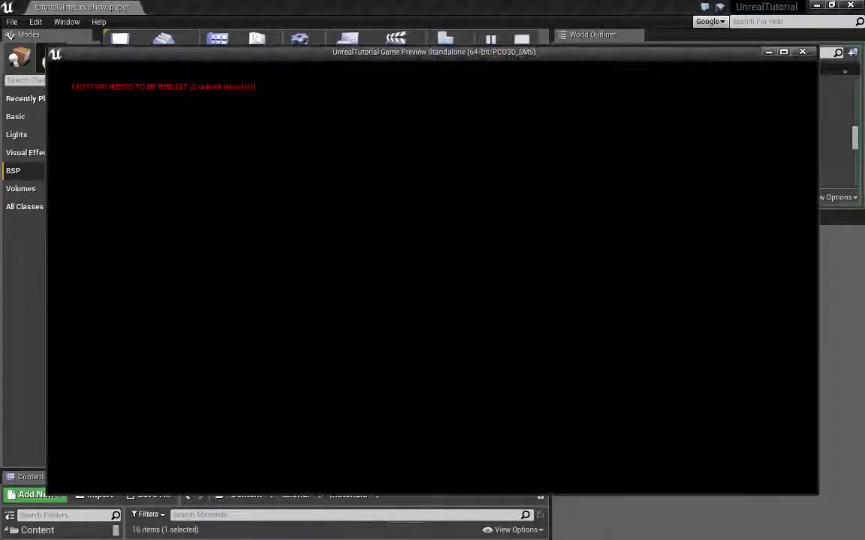
{"action": "key", "text": "w"}
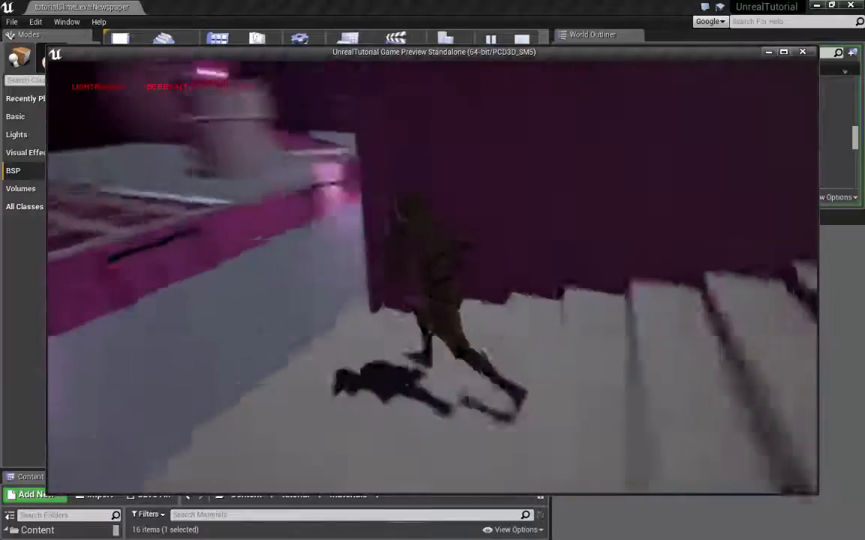
{"action": "key", "text": "w"}
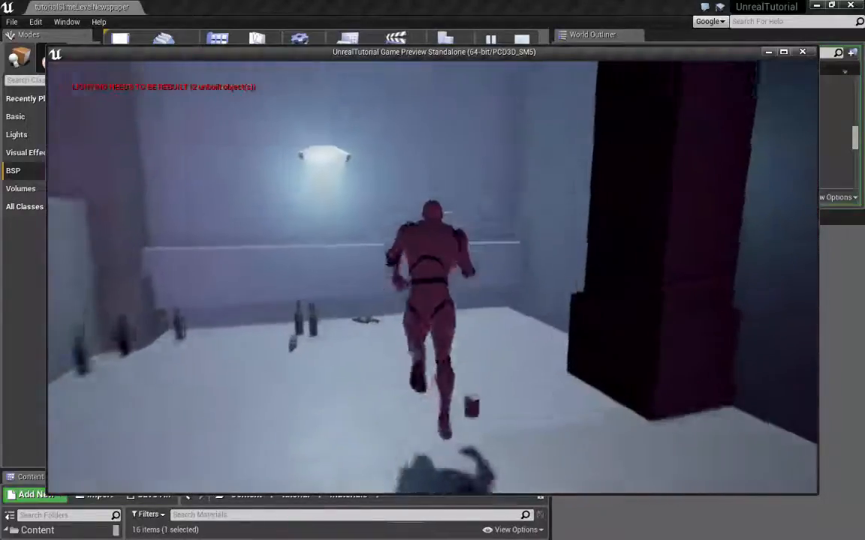
{"action": "key", "text": "w"}
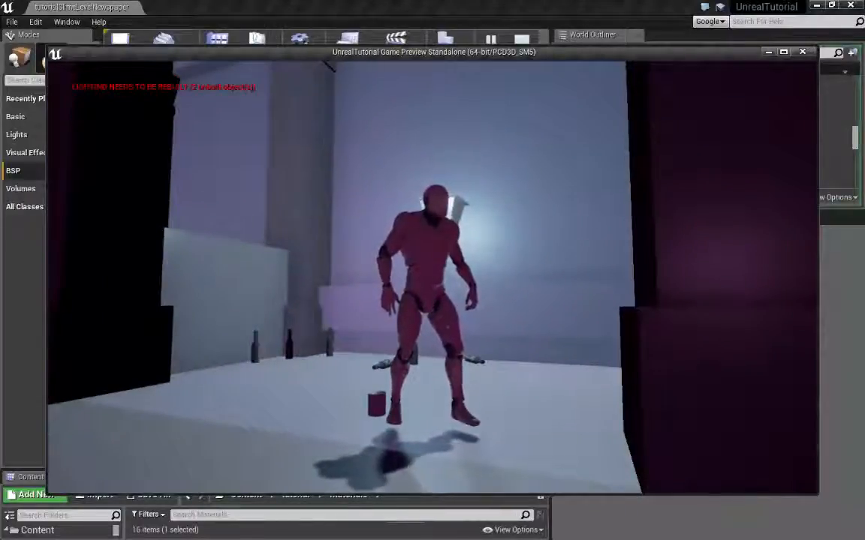
{"action": "key", "text": "s"}
{"action": "key", "text": "a"}
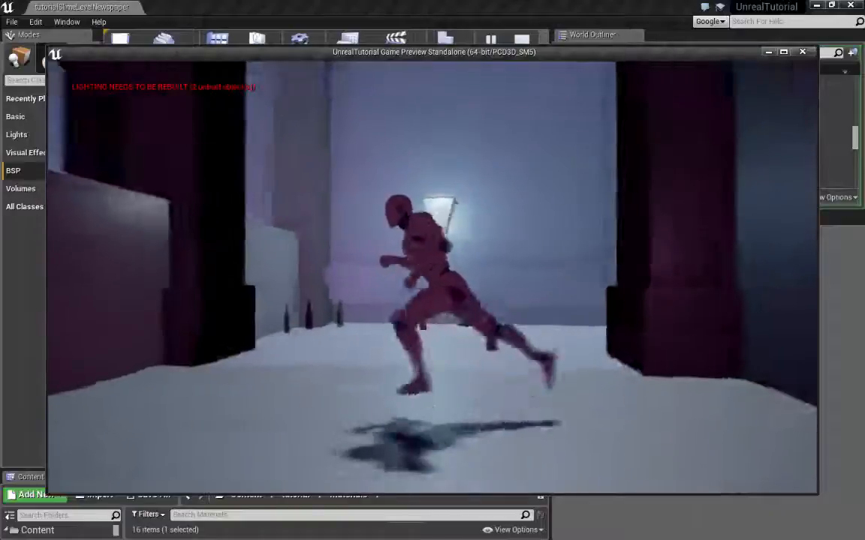
{"action": "key", "text": "w"}
{"action": "key", "text": "d"}
{"action": "key", "text": "a"}
{"action": "key", "text": "w"}
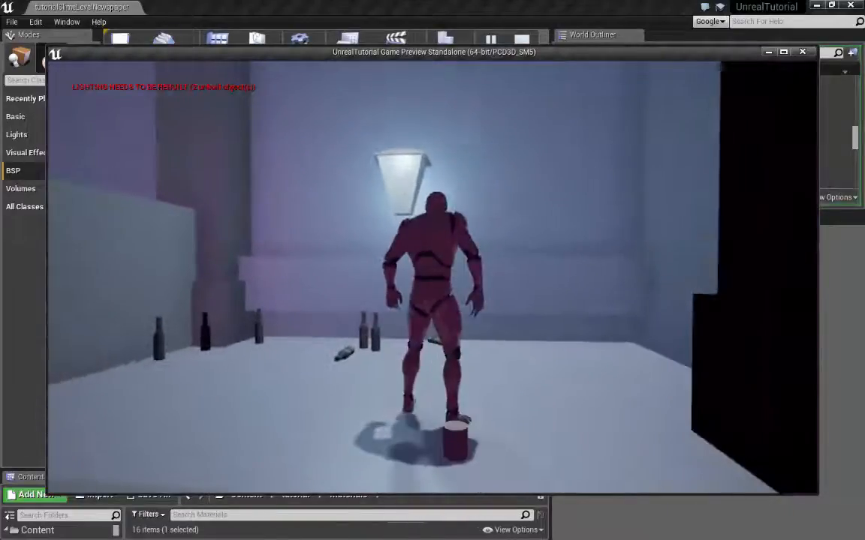
{"action": "key", "text": "s"}
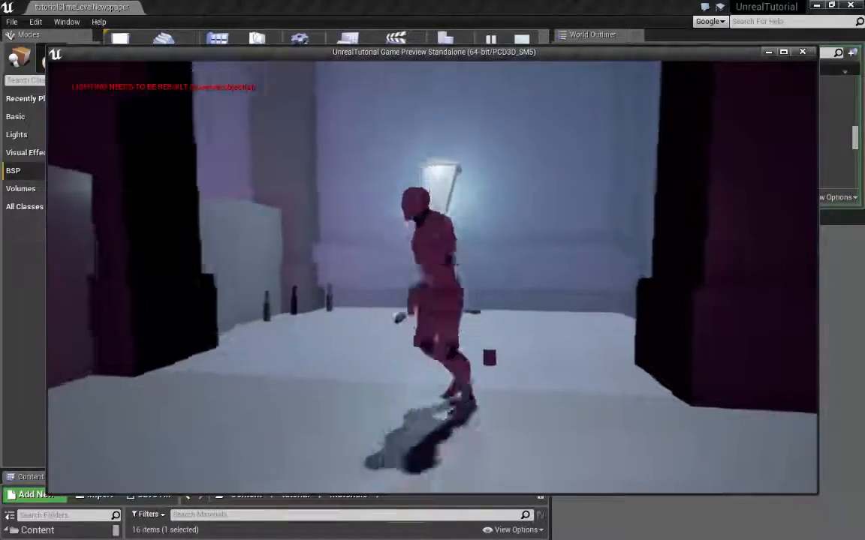
Run the character among the bottles along the alcove's back wall to judge their size beside the character.
{"action": "key", "text": "w"}
{"action": "key", "text": "w"}
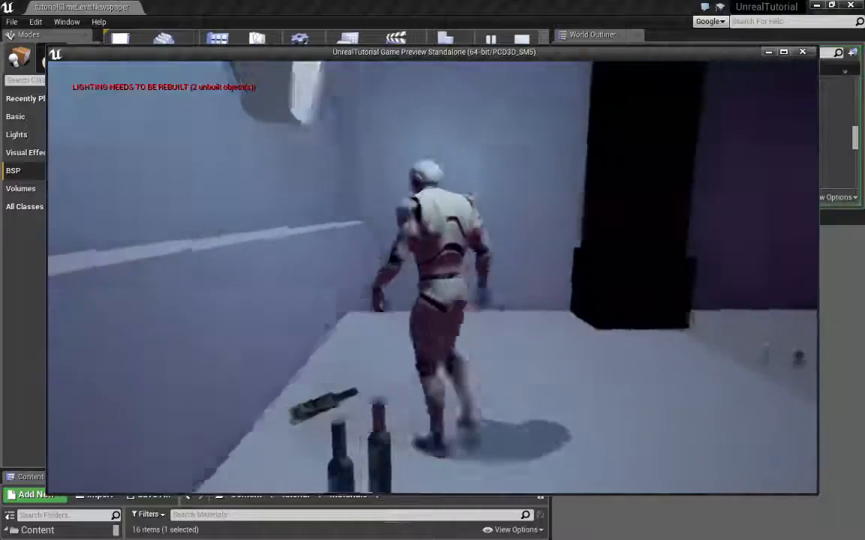
{"action": "key", "text": "w"}
{"action": "key", "text": "w"}
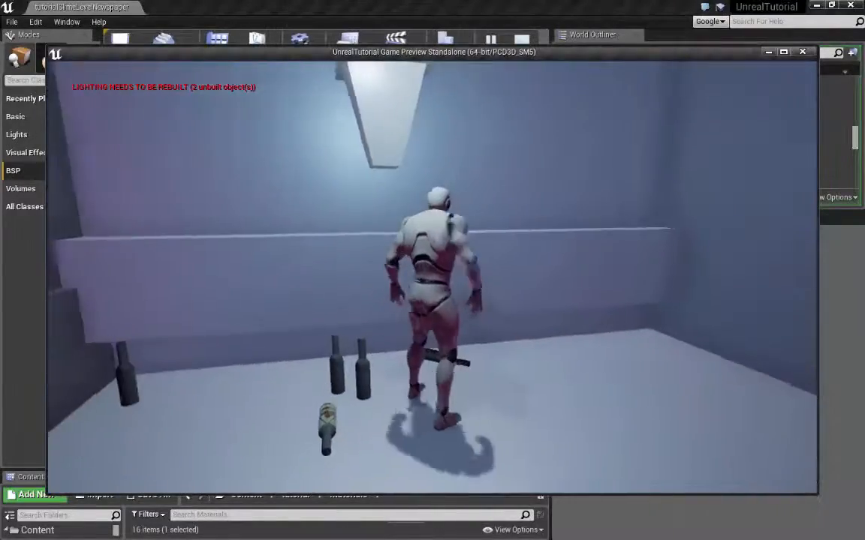
{"action": "key", "text": "a"}
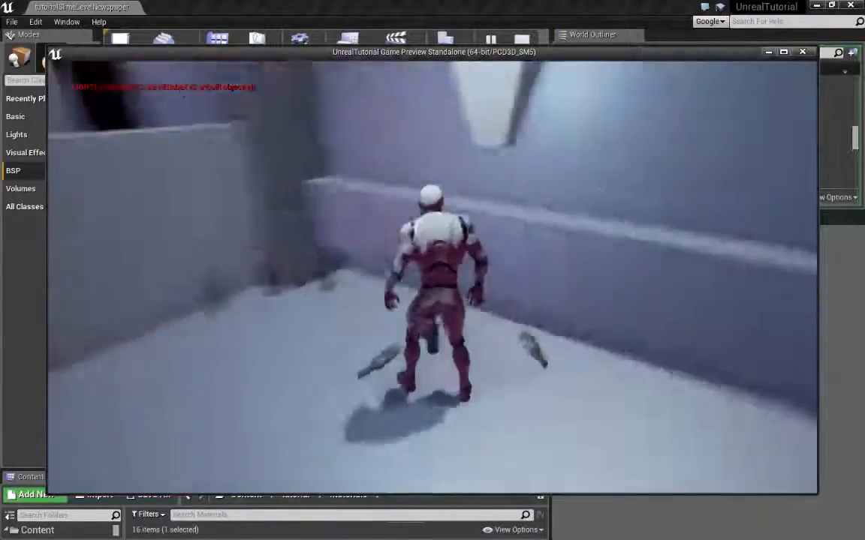
{"action": "key", "text": "w"}
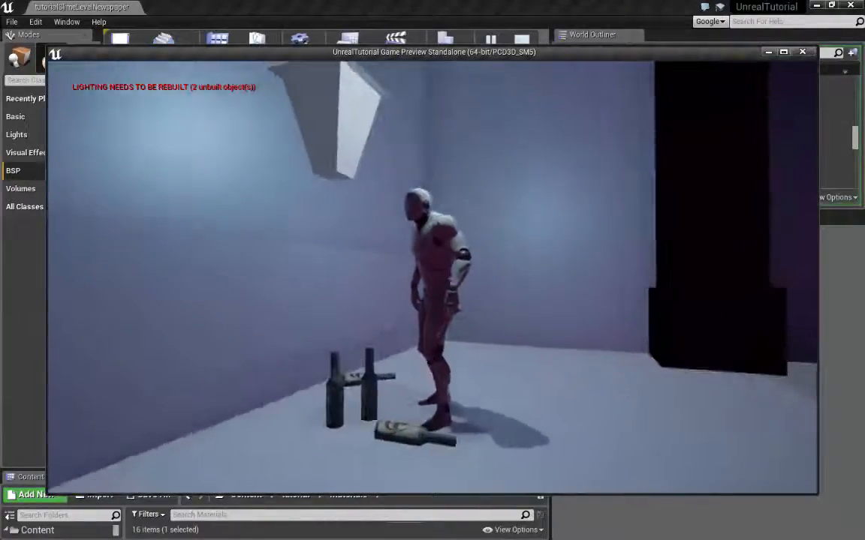
{"action": "key", "text": "s"}
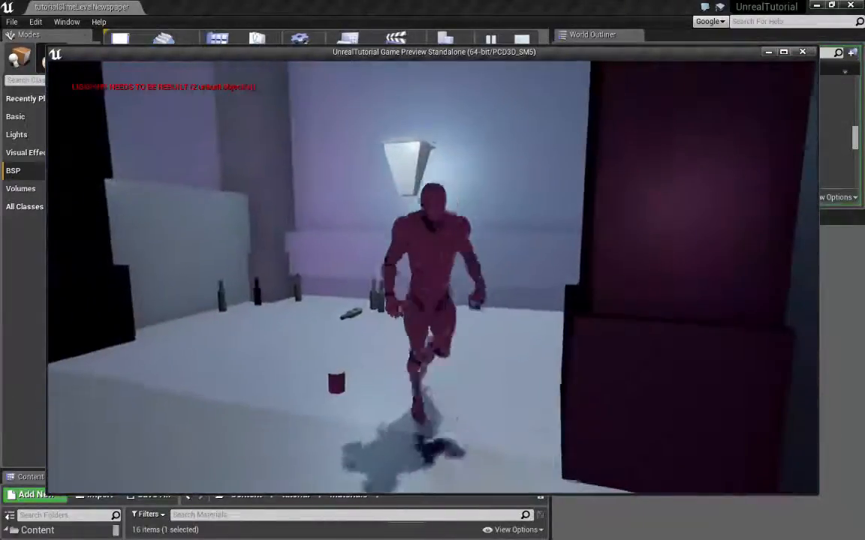
Compare the bottles and the cylinder prop with the character from several angles, and end the game preview.
{"action": "key", "text": "w"}
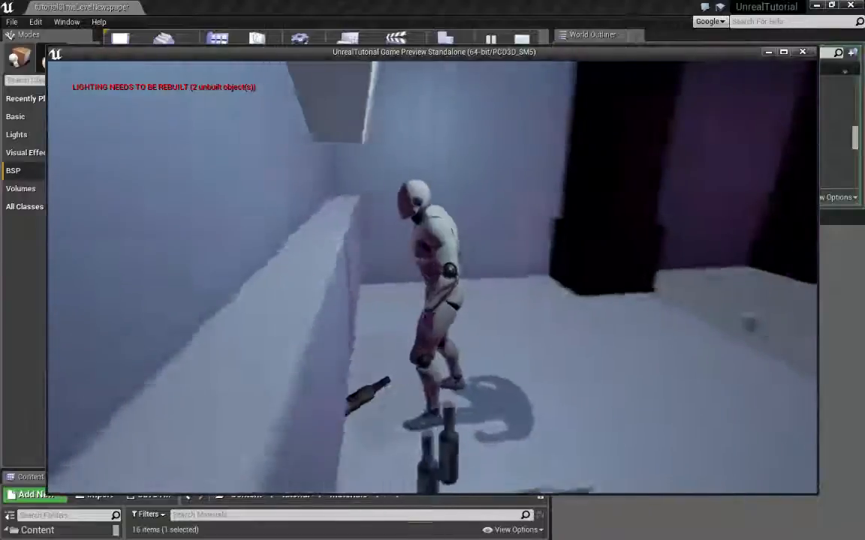
{"action": "key", "text": "w"}
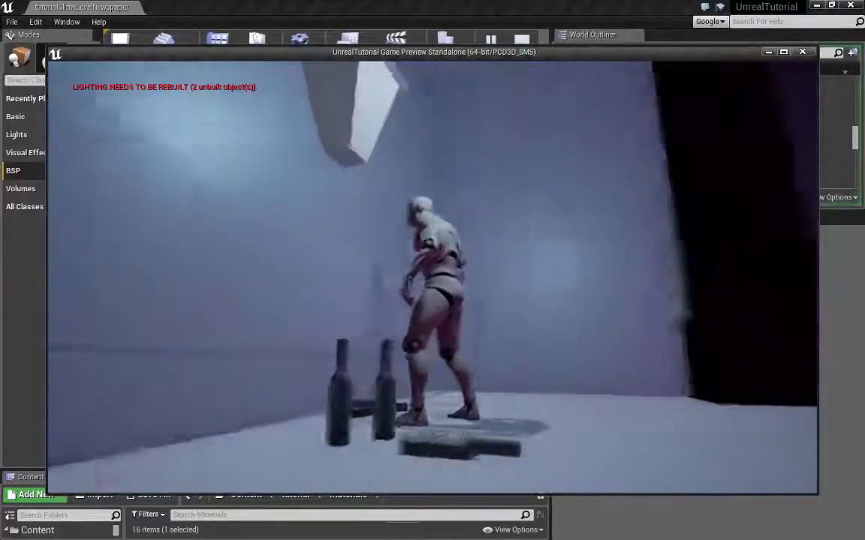
{"action": "key", "text": "w"}
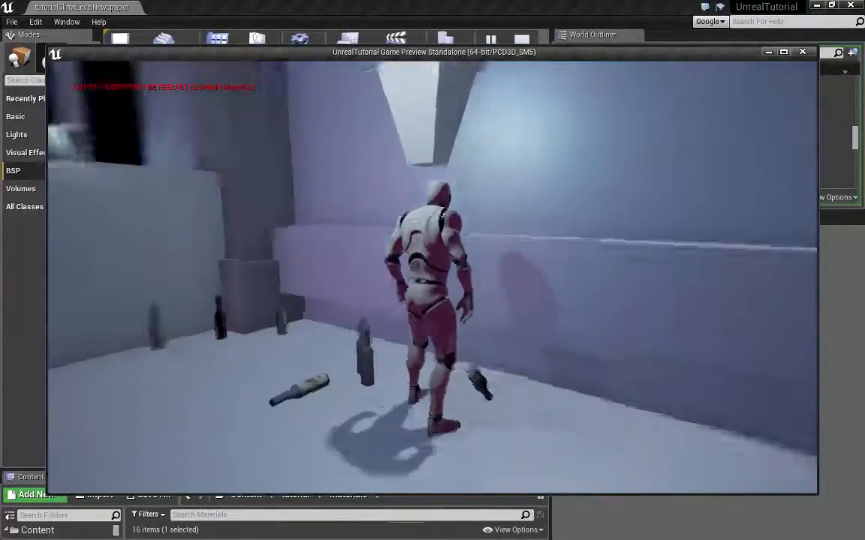
{"action": "key", "text": "w"}
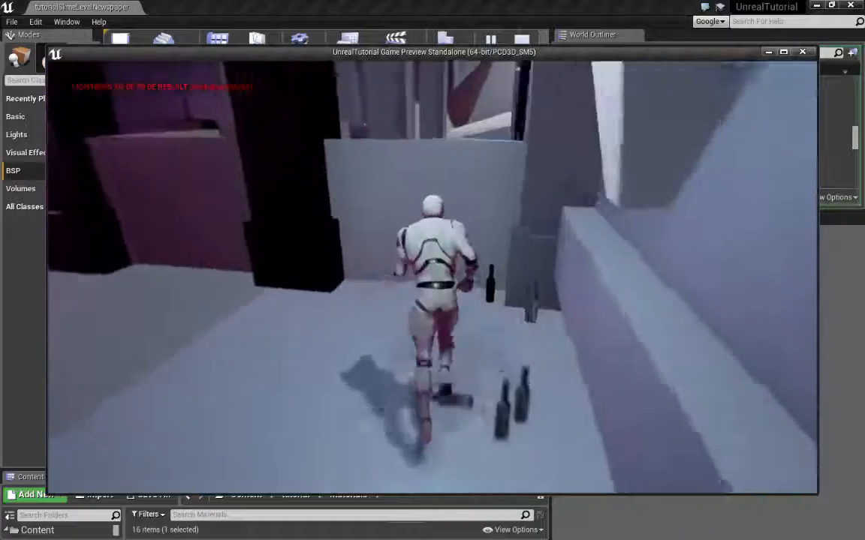
{"action": "key", "text": "w"}
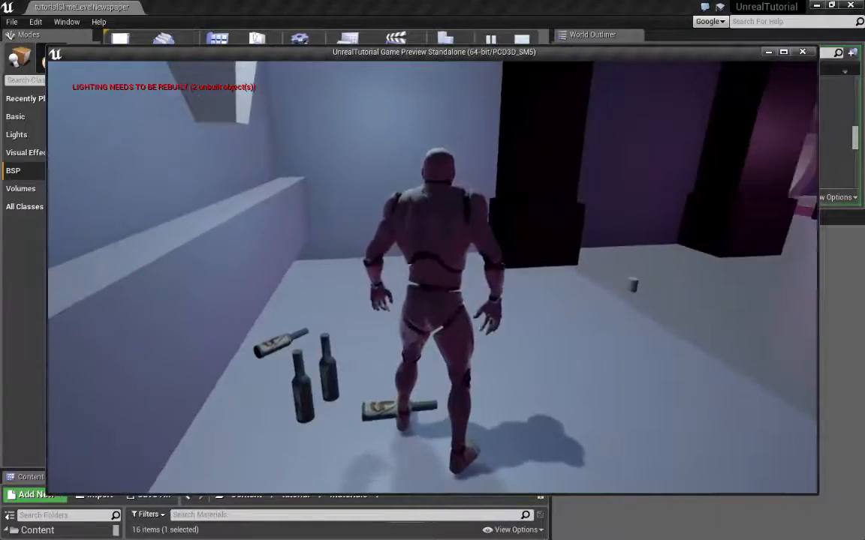
{"action": "key", "text": "w"}
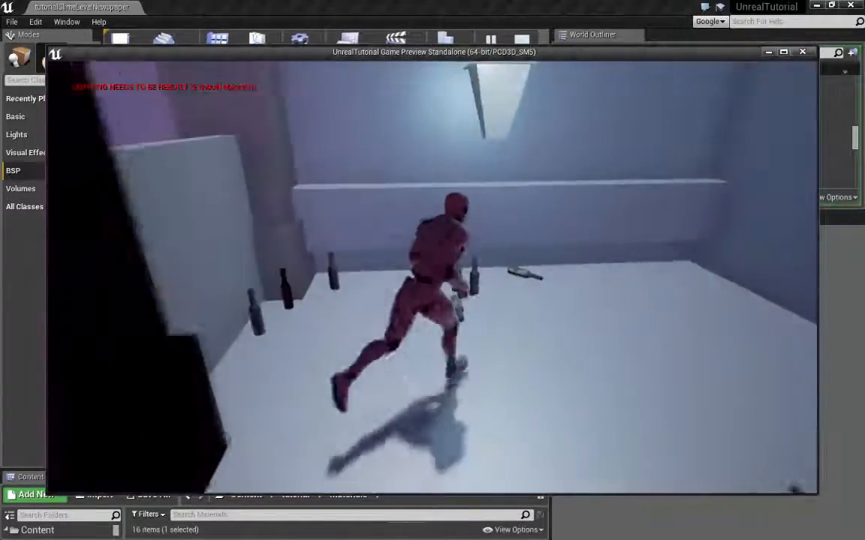
{"action": "key", "text": "w"}
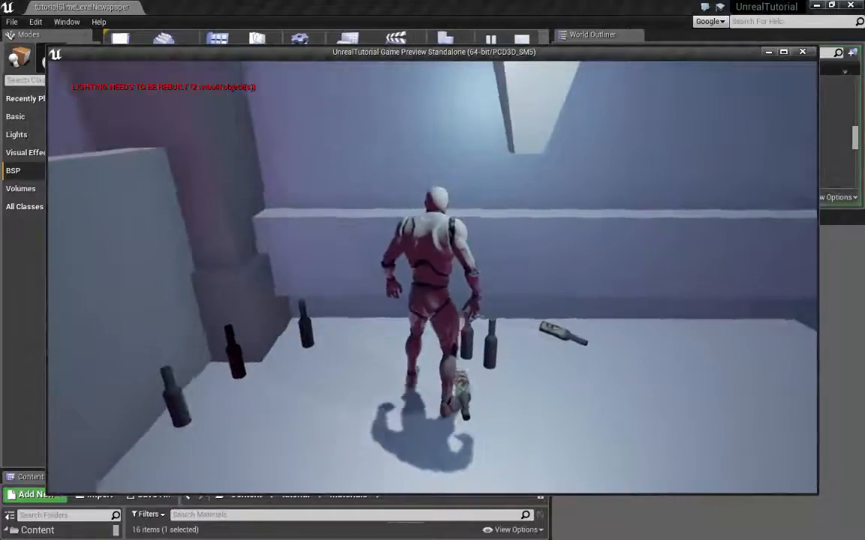
{"action": "key", "text": "w"}
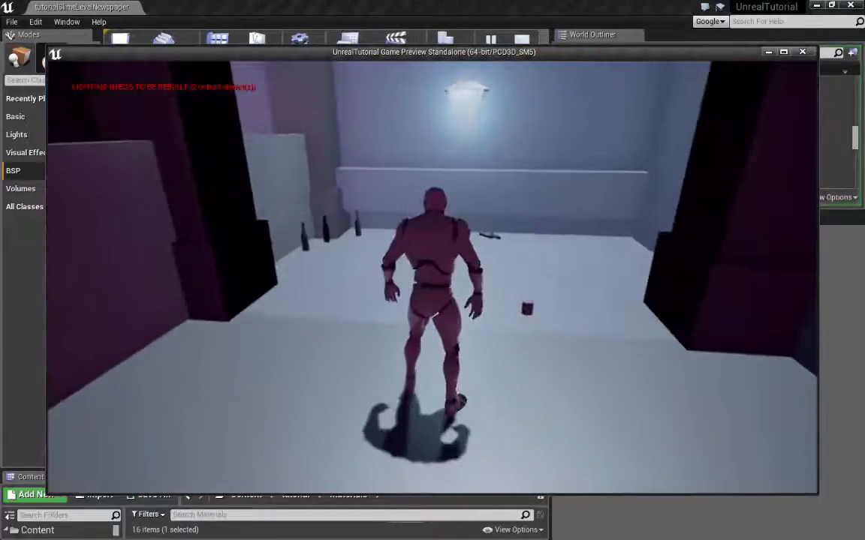
{"action": "key", "text": "w"}
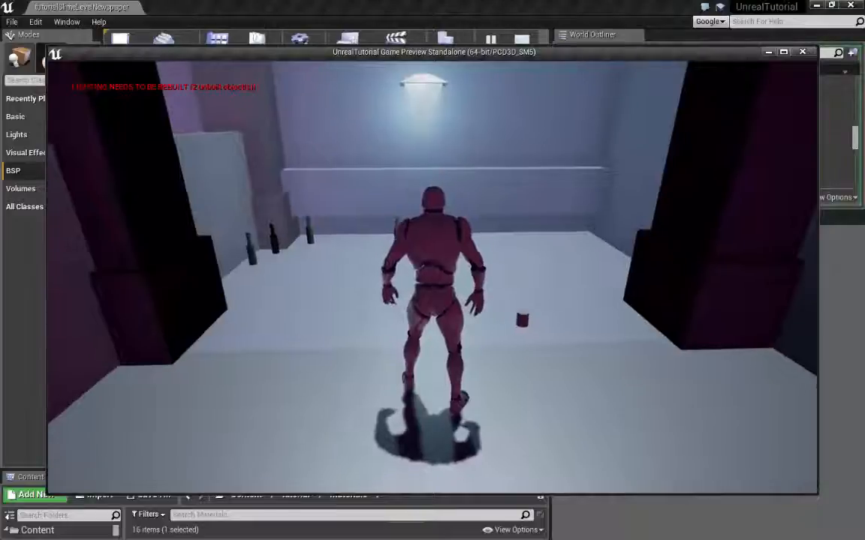
{"action": "key", "text": "w"}
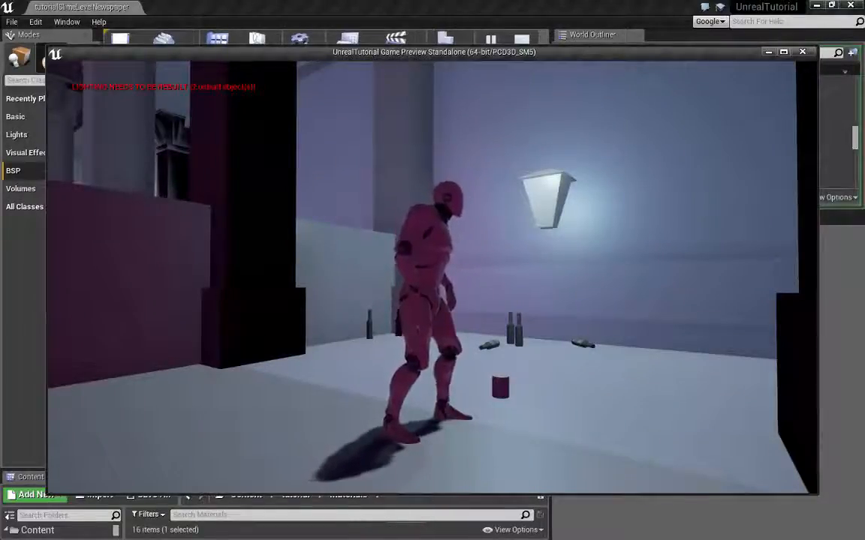
{"action": "key", "text": "Escape"}
Widen the viewport and set the cylinder brush's X and Y scale to 0.2.
{"action": "left_click_drag", "start_coordinate": [550, 322], "coordinate": [655, 323]}
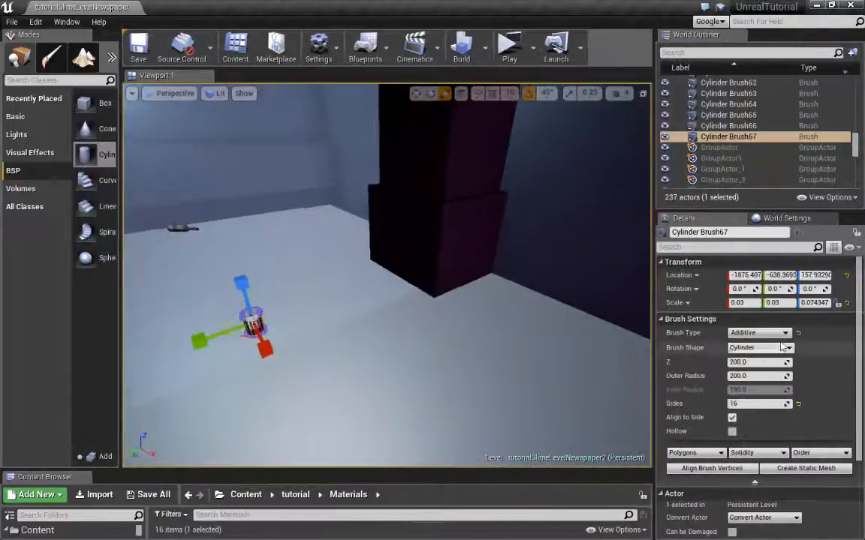
{"action": "left_click", "coordinate": [743, 303]}
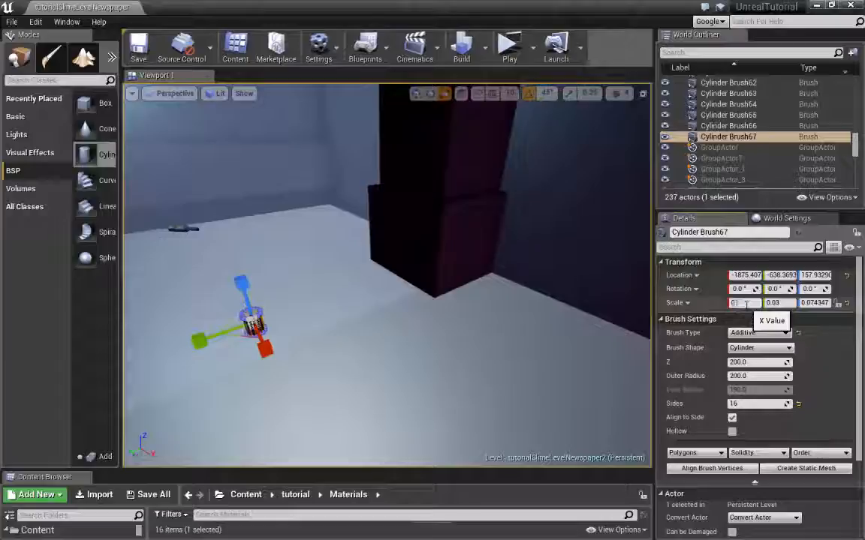
{"action": "type", "text": "0.5"}
{"action": "key", "text": "Return"}
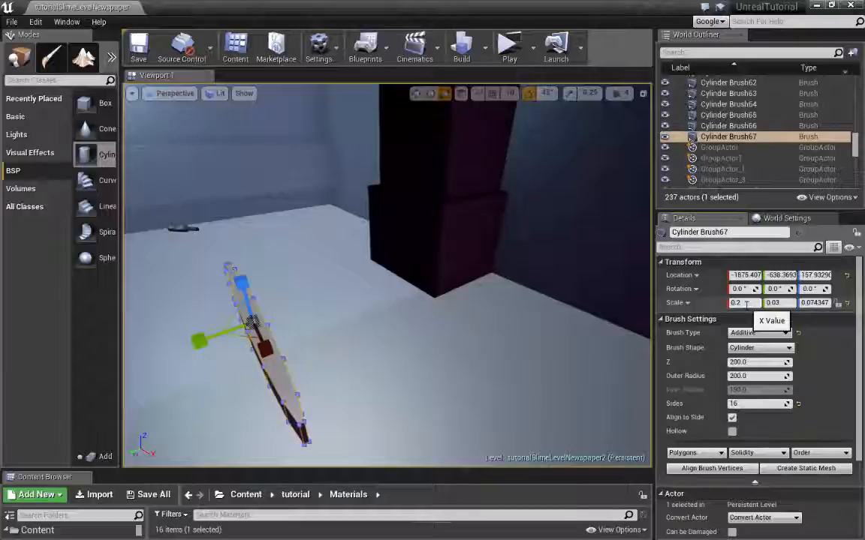
{"action": "key", "text": "Return"}
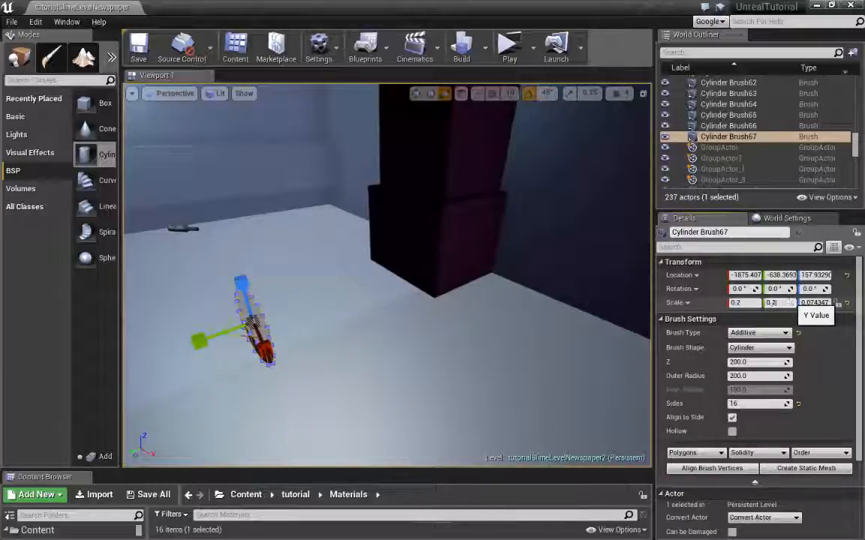
{"action": "key", "text": "Return"}
Stretch the cylinder brush to a Z scale of about 0.855 and raise it to about 249.4 cm in Z.
{"action": "mouse_move", "coordinate": [273, 314]}
{"action": "right_mouse_down"}
{"action": "mouse_move", "coordinate": [239, 301]}
{"action": "mouse_move", "coordinate": [263, 322]}
{"action": "mouse_move", "coordinate": [244, 300]}
{"action": "mouse_move", "coordinate": [248, 274]}
{"action": "mouse_move", "coordinate": [251, 319]}
{"action": "mouse_move", "coordinate": [255, 308]}
{"action": "right_mouse_up"}
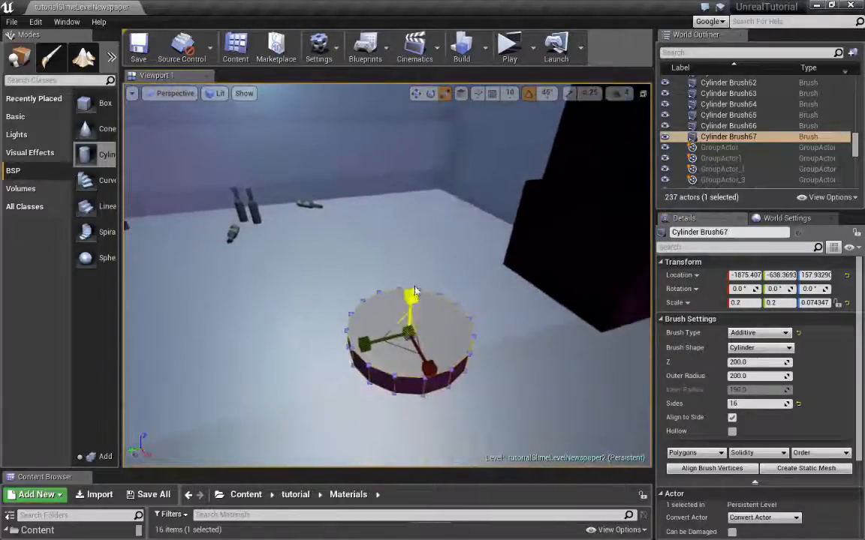
{"action": "mouse_move", "coordinate": [411, 296]}
{"action": "left_mouse_down"}
{"action": "mouse_move", "coordinate": [411, 264]}
{"action": "mouse_move", "coordinate": [411, 278]}
{"action": "left_mouse_up"}
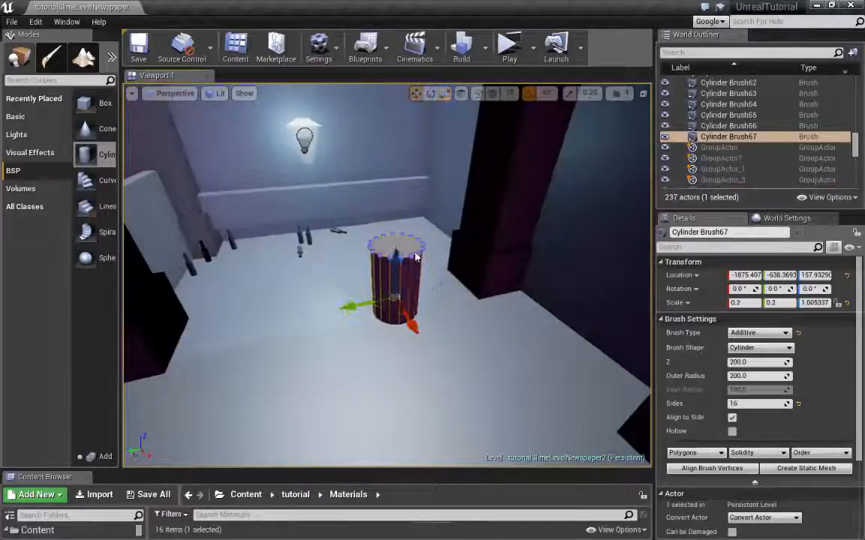
{"action": "key", "text": "w"}
{"action": "mouse_move", "coordinate": [391, 255]}
{"action": "left_mouse_down"}
{"action": "mouse_move", "coordinate": [391, 188]}
{"action": "mouse_move", "coordinate": [391, 198]}
{"action": "left_mouse_up"}
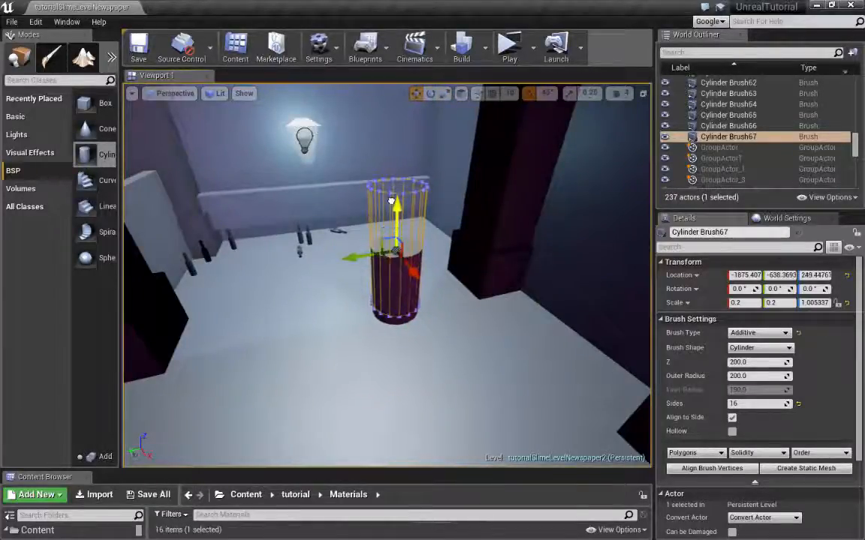
{"action": "mouse_move", "coordinate": [391, 198]}
{"action": "right_mouse_down"}
{"action": "mouse_move", "coordinate": [406, 178]}
{"action": "mouse_move", "coordinate": [395, 226]}
{"action": "mouse_move", "coordinate": [402, 135]}
{"action": "mouse_move", "coordinate": [379, 222]}
{"action": "mouse_move", "coordinate": [367, 201]}
{"action": "mouse_move", "coordinate": [383, 188]}
{"action": "mouse_move", "coordinate": [402, 105]}
{"action": "mouse_move", "coordinate": [397, 225]}
{"action": "right_mouse_up"}
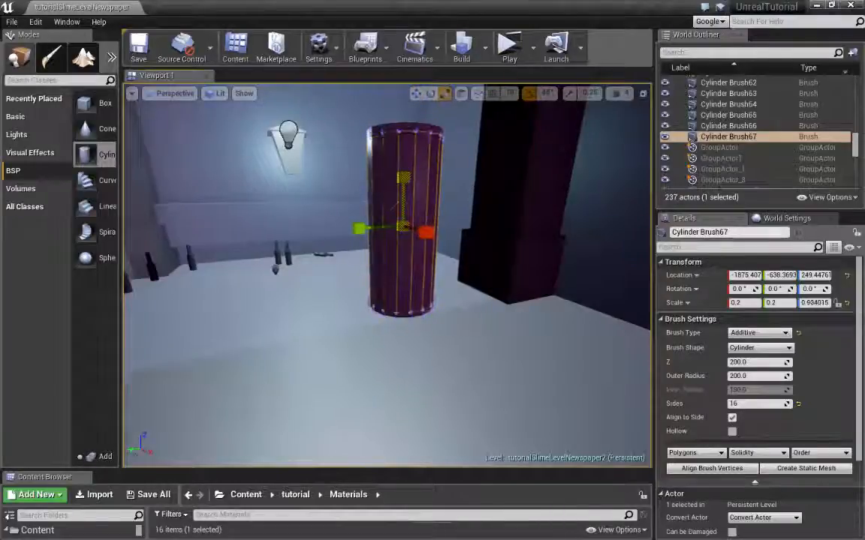
{"action": "left_click_drag", "start_coordinate": [404, 178], "coordinate": [404, 181]}
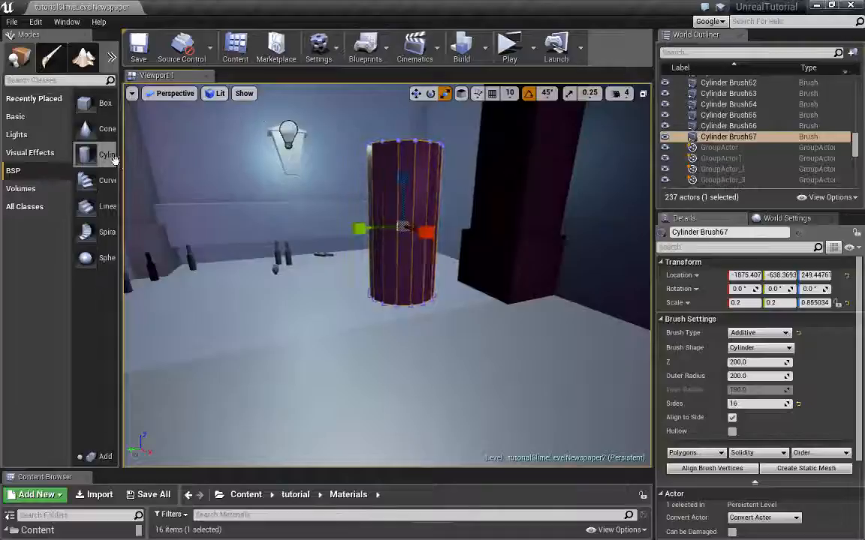
Widen the Modes panel and select the cylinder brush's top face in geometry editing.
{"action": "left_click_drag", "start_coordinate": [120, 160], "coordinate": [248, 160]}
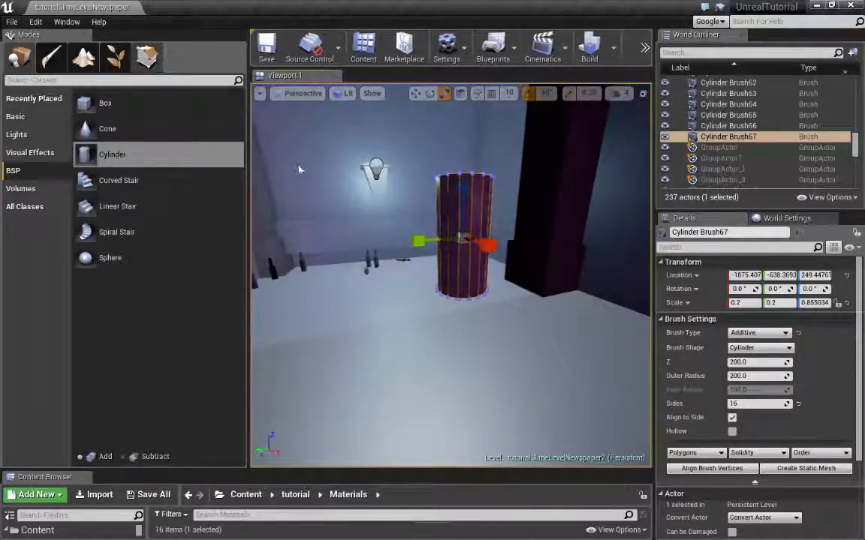
{"action": "right_click_drag", "start_coordinate": [446, 231], "coordinate": [469, 154]}
{"action": "key", "text": "w"}
{"action": "key", "text": "f"}
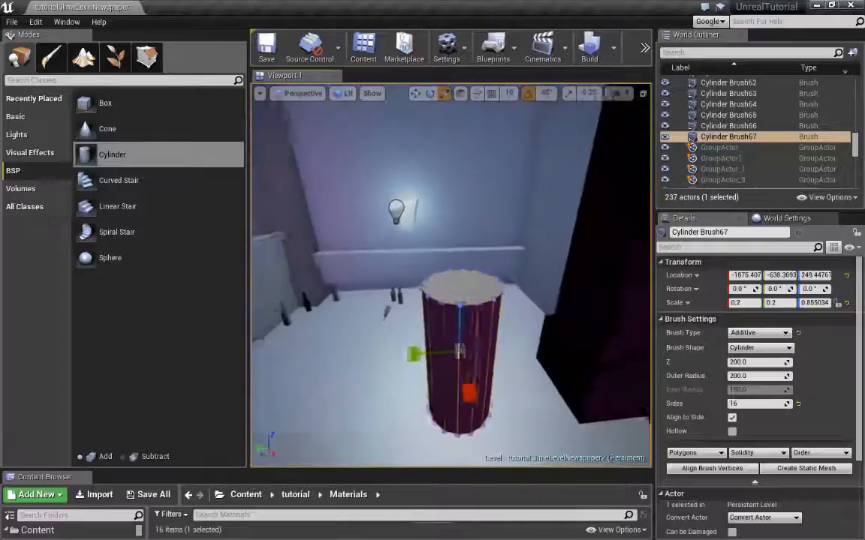
{"action": "left_click", "coordinate": [146, 56]}
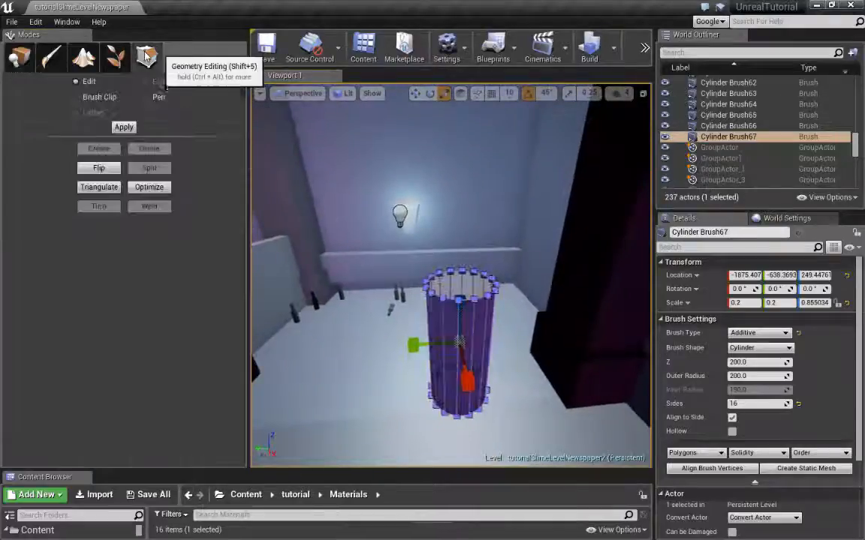
{"action": "left_click", "coordinate": [460, 285]}
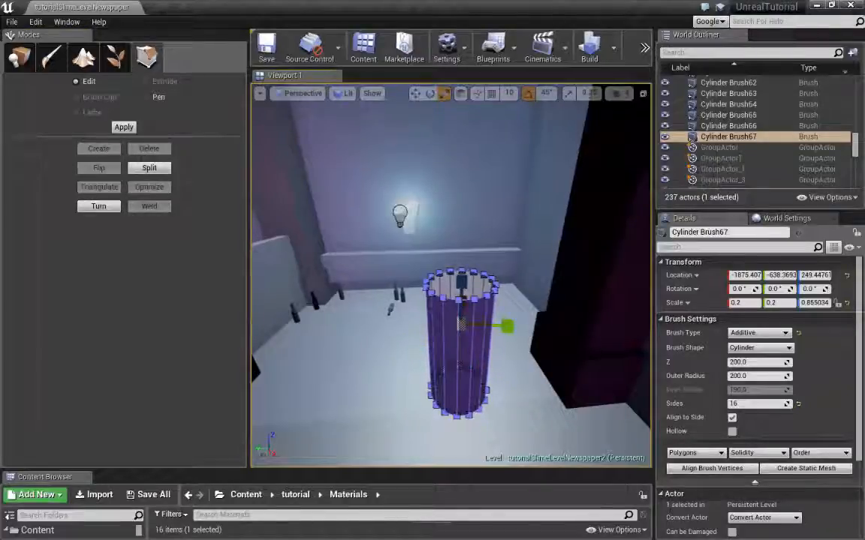
{"action": "left_click", "coordinate": [477, 286]}
Extrude the cylinder's top face upward to add a short section.
{"action": "scroll", "coordinate": [524, 299], "scroll_direction": "up", "scroll_amount": 3}
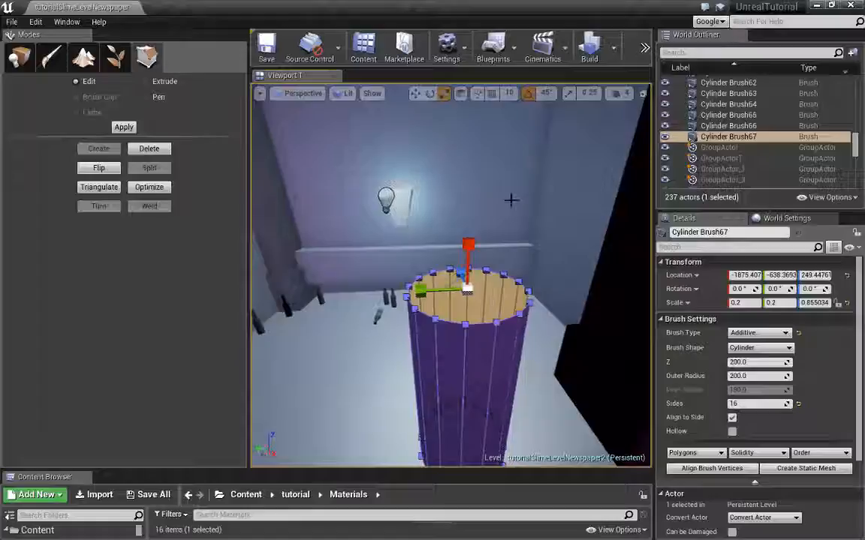
{"action": "key", "text": "w"}
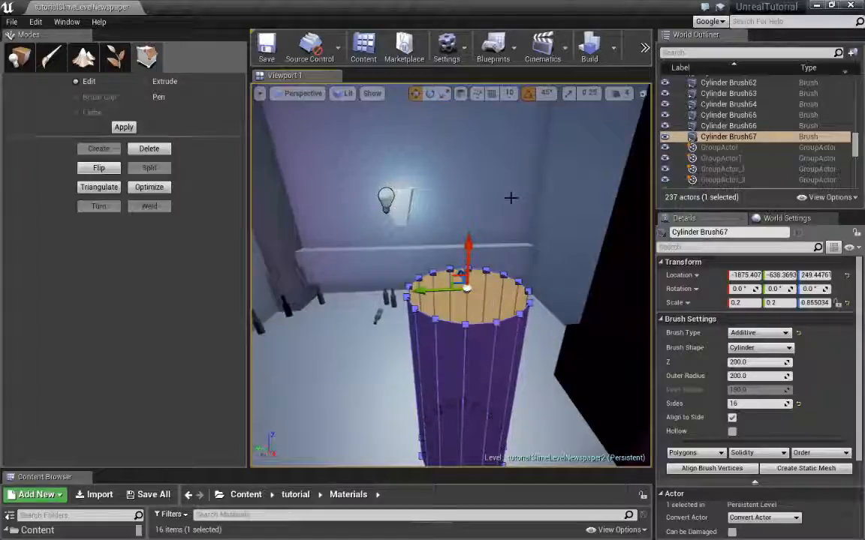
{"action": "left_click", "coordinate": [147, 81]}
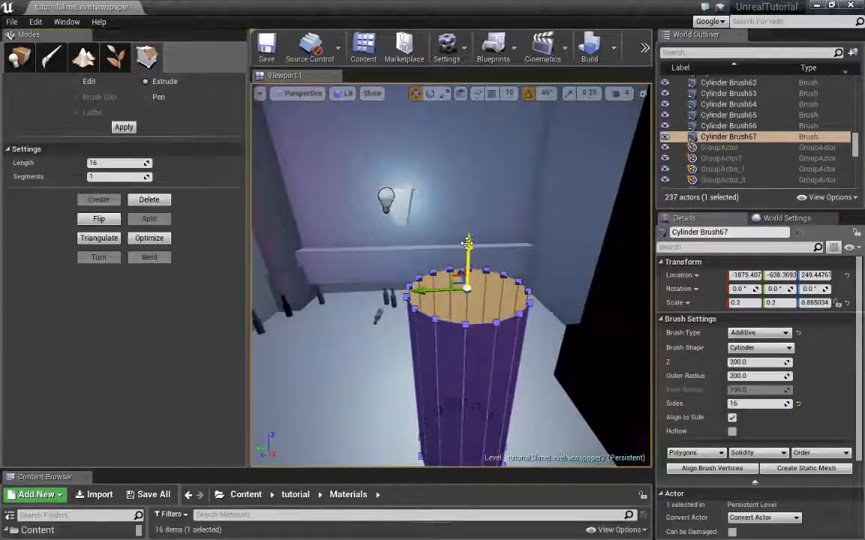
{"action": "left_click_drag", "start_coordinate": [467, 242], "coordinate": [475, 178]}
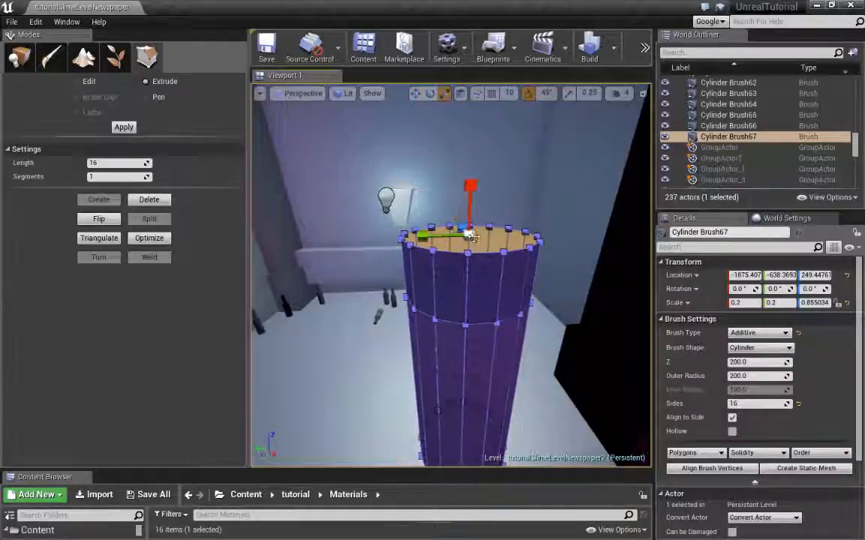
Try to scale the extruded top face uniformly while Extrude is active, and undo the scaling.
{"action": "left_click_drag", "start_coordinate": [471, 237], "coordinate": [467, 220]}
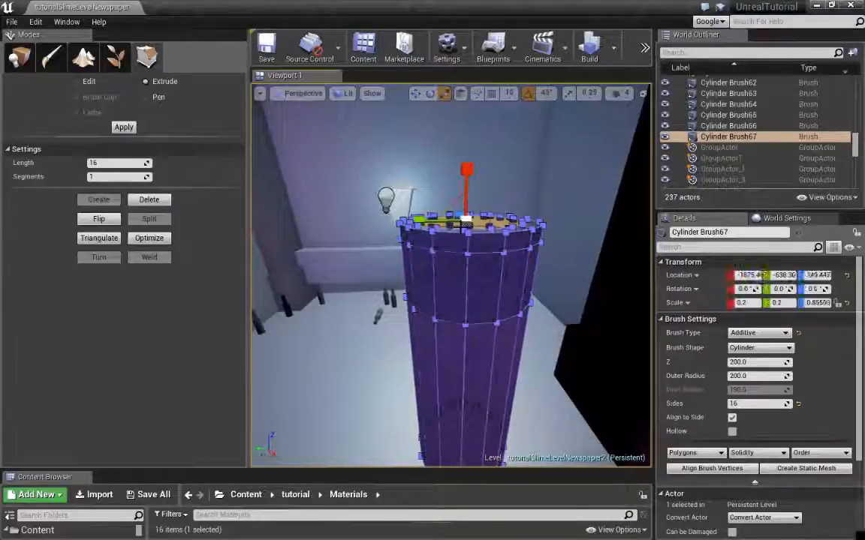
{"action": "key", "text": "ctrl+z"}
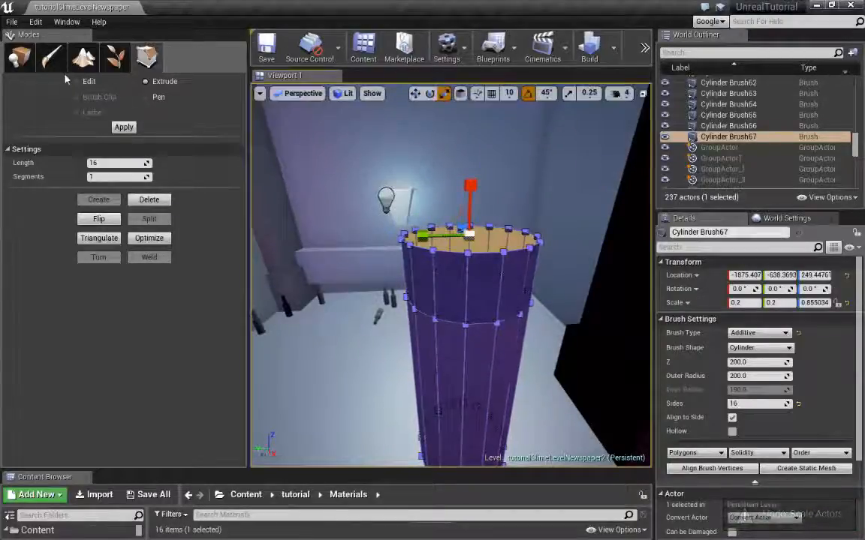
Leave geometry editing and examine the extruded cylinder's top surface from several angles.
{"action": "left_click", "coordinate": [19, 57]}
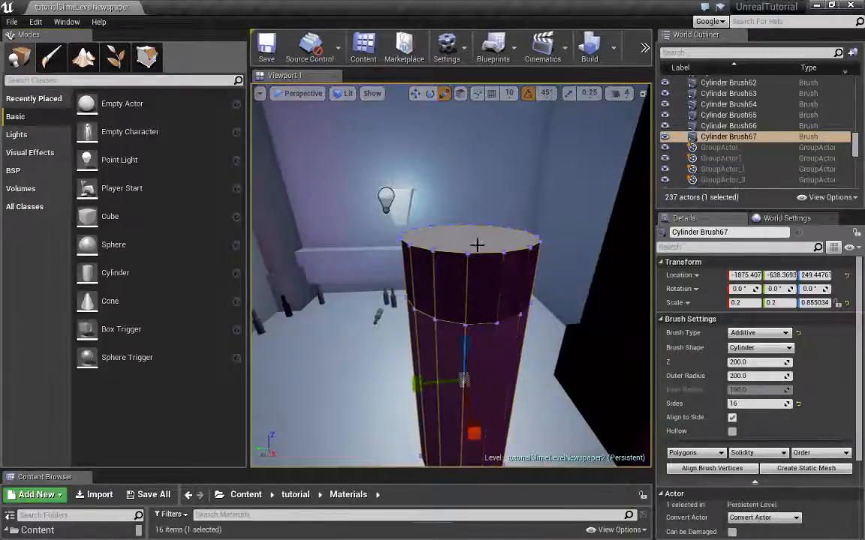
{"action": "left_click", "coordinate": [489, 297]}
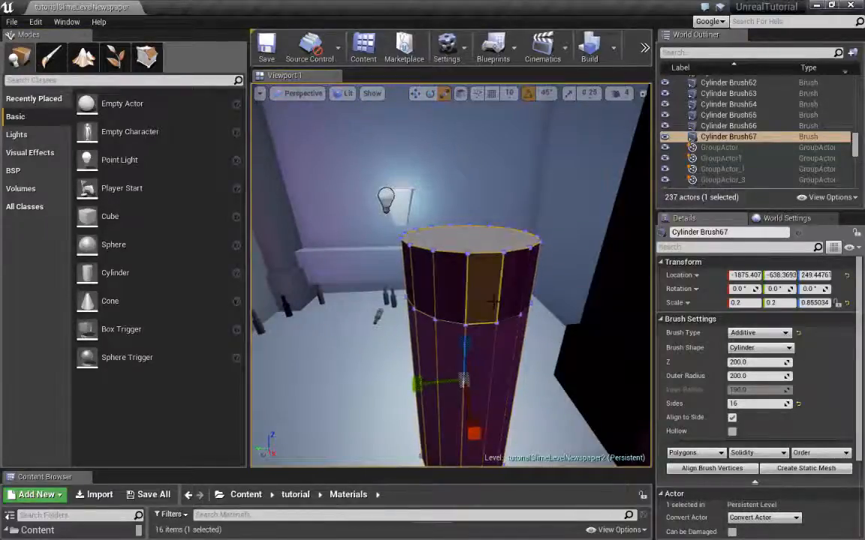
{"action": "left_click", "coordinate": [479, 239]}
{"action": "mouse_move", "coordinate": [473, 257]}
{"action": "right_mouse_down"}
{"action": "mouse_move", "coordinate": [473, 246]}
{"action": "mouse_move", "coordinate": [474, 323]}
{"action": "right_mouse_up"}
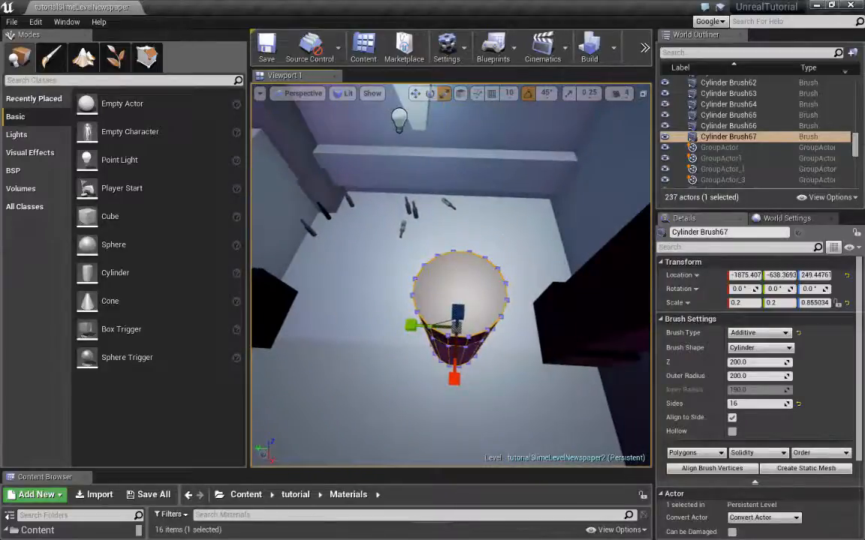
{"action": "mouse_move", "coordinate": [475, 302]}
{"action": "right_mouse_down"}
{"action": "mouse_move", "coordinate": [406, 261]}
{"action": "mouse_move", "coordinate": [373, 280]}
{"action": "right_mouse_up"}
{"action": "left_click", "coordinate": [406, 261]}
{"action": "left_click", "coordinate": [412, 271]}
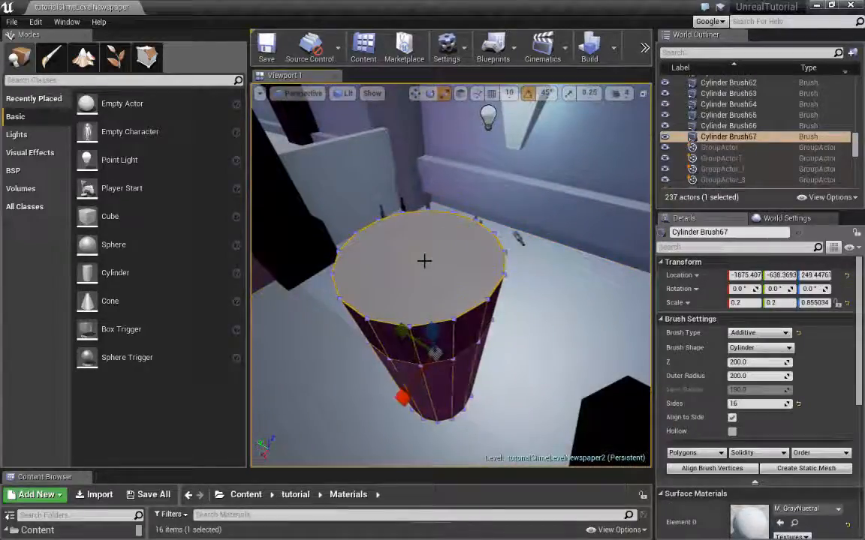
{"action": "key", "text": "w"}
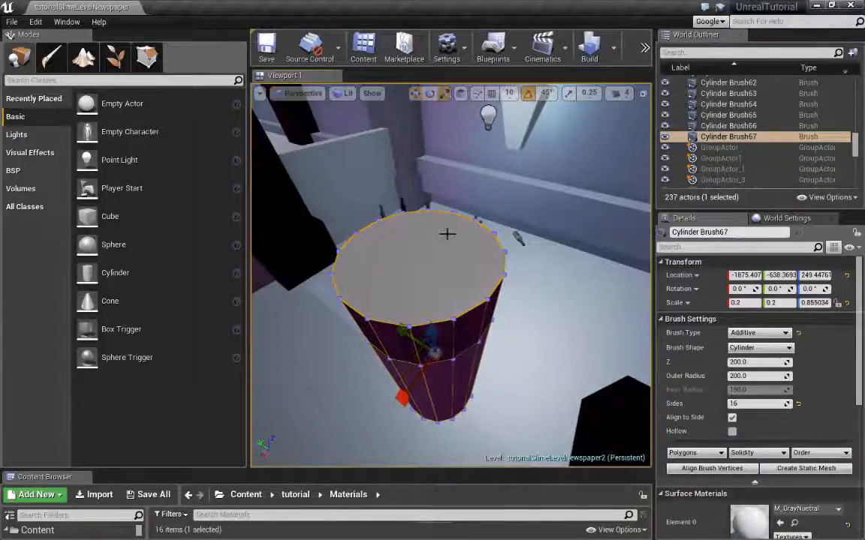
{"action": "mouse_move", "coordinate": [438, 355]}
{"action": "left_mouse_down"}
{"action": "mouse_move", "coordinate": [456, 339]}
{"action": "mouse_move", "coordinate": [449, 345]}
{"action": "left_mouse_up"}
{"action": "key", "text": "ctrl+z"}
{"action": "mouse_move", "coordinate": [437, 356]}
{"action": "right_mouse_down"}
{"action": "mouse_move", "coordinate": [379, 330]}
{"action": "mouse_move", "coordinate": [383, 353]}
{"action": "mouse_move", "coordinate": [405, 337]}
{"action": "right_mouse_up"}
{"action": "mouse_move", "coordinate": [473, 281]}
{"action": "right_mouse_down"}
{"action": "mouse_move", "coordinate": [483, 277]}
{"action": "mouse_move", "coordinate": [460, 274]}
{"action": "mouse_move", "coordinate": [463, 323]}
{"action": "mouse_move", "coordinate": [450, 278]}
{"action": "mouse_move", "coordinate": [454, 315]}
{"action": "mouse_move", "coordinate": [459, 289]}
{"action": "mouse_move", "coordinate": [507, 347]}
{"action": "right_mouse_up"}
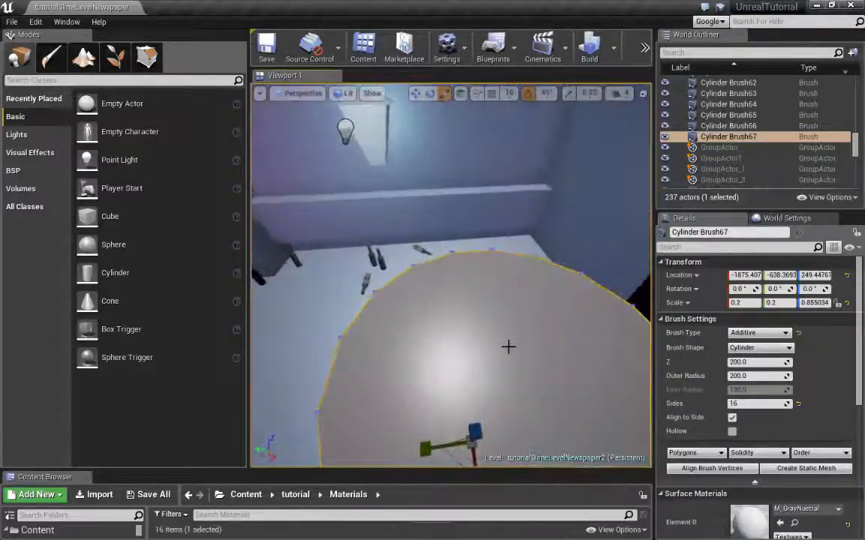
{"action": "left_click", "coordinate": [508, 347]}
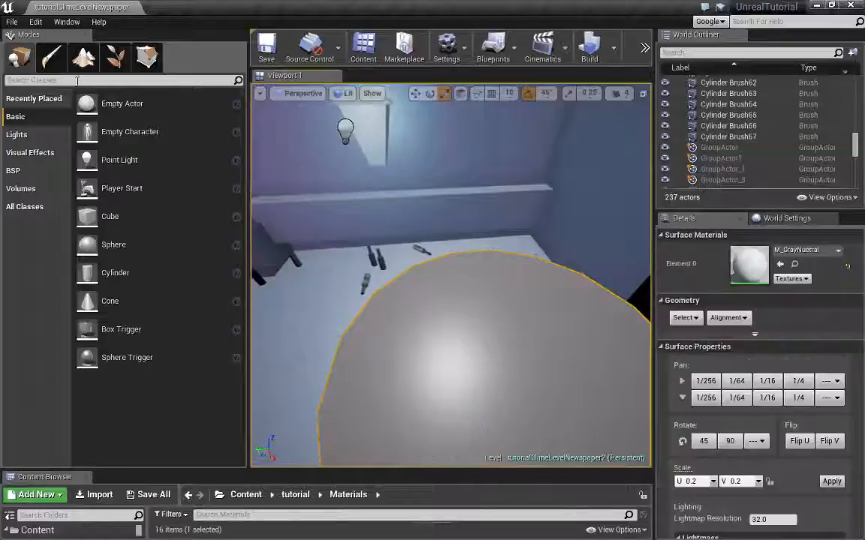
In geometry editing's Edit mode, scale the cylinder's top face inward to form a tapered bottle shoulder.
{"action": "left_click", "coordinate": [146, 57]}
{"action": "left_click", "coordinate": [470, 366]}
{"action": "key", "text": "f"}
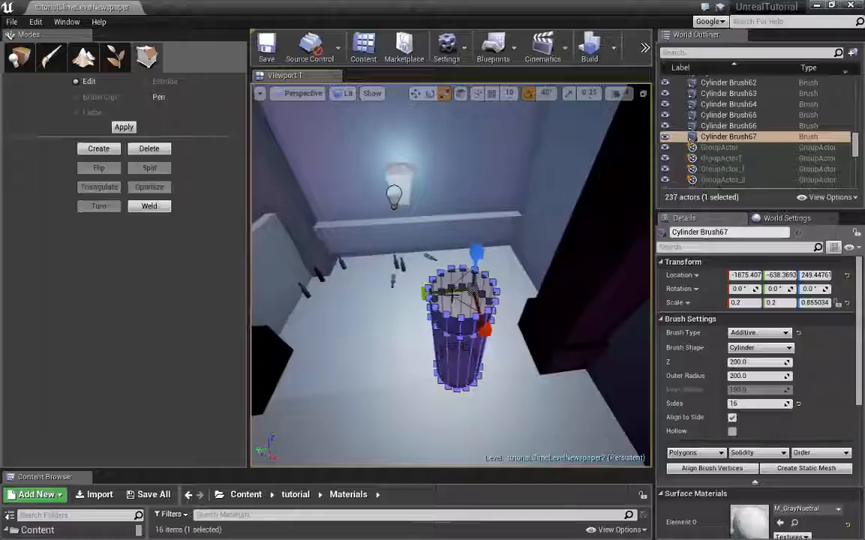
{"action": "left_click", "coordinate": [459, 291]}
{"action": "scroll", "coordinate": [498, 303], "scroll_direction": "up", "scroll_amount": 5}
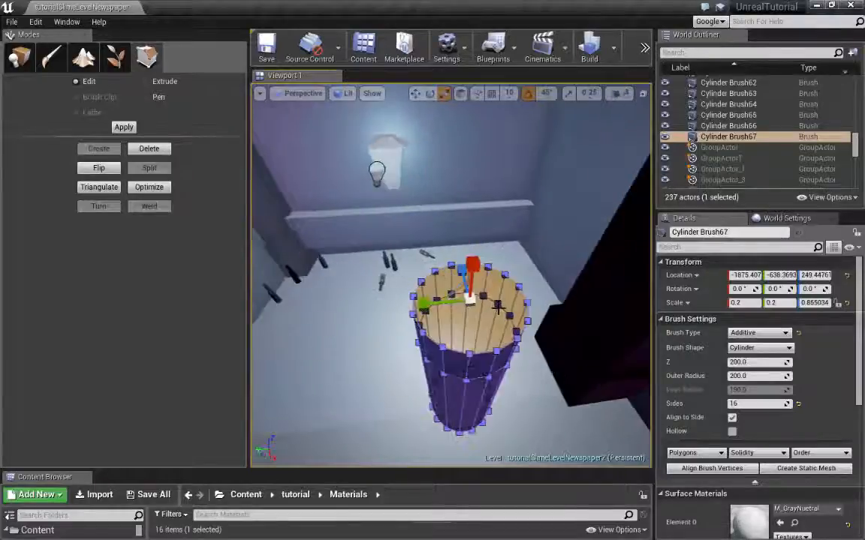
{"action": "scroll", "coordinate": [496, 321], "scroll_direction": "down", "scroll_amount": 4}
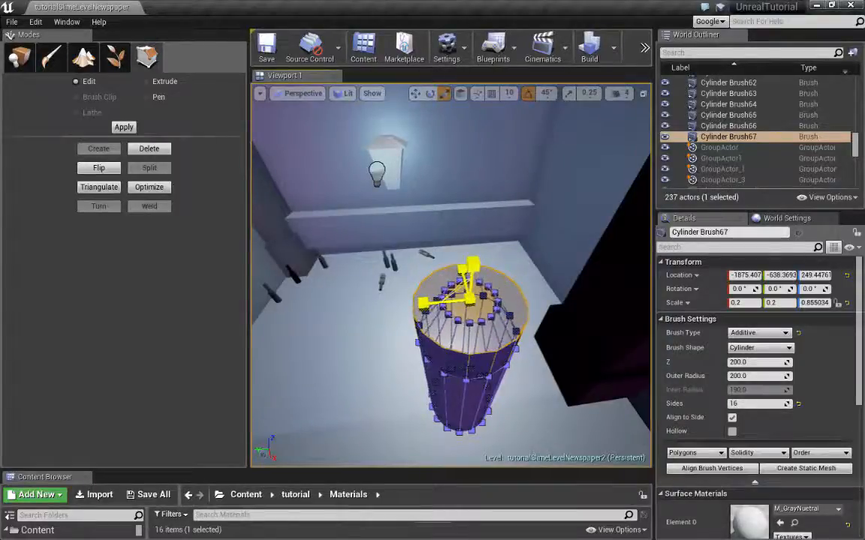
{"action": "left_click_drag", "start_coordinate": [467, 299], "coordinate": [476, 272]}
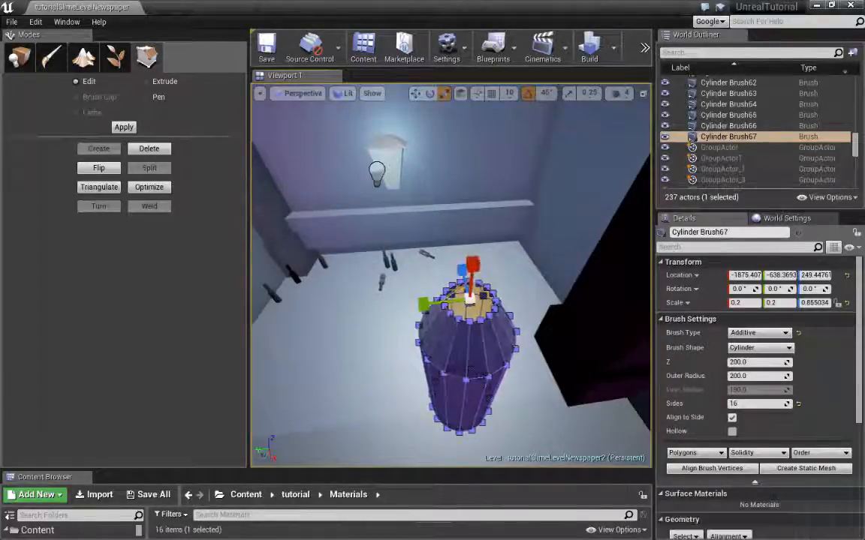
Extrude the narrowed top face straight up to form a long bottle neck.
{"action": "right_click_drag", "start_coordinate": [474, 274], "coordinate": [470, 221]}
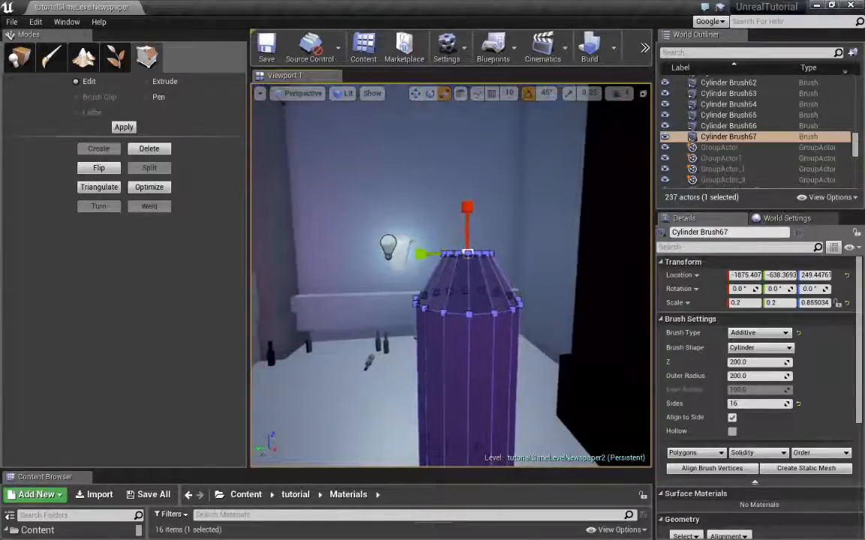
{"action": "right_click_drag", "start_coordinate": [561, 302], "coordinate": [511, 336]}
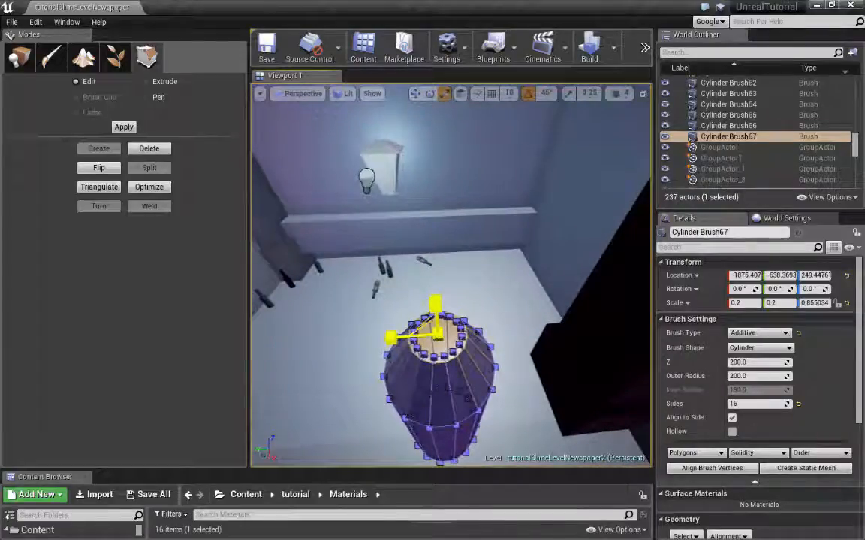
{"action": "left_click", "coordinate": [161, 81]}
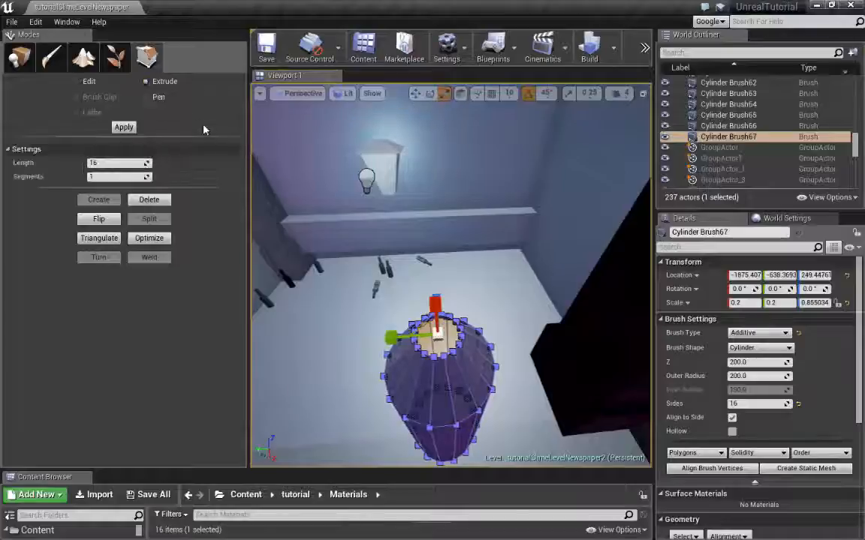
{"action": "right_click_drag", "start_coordinate": [532, 307], "coordinate": [523, 247]}
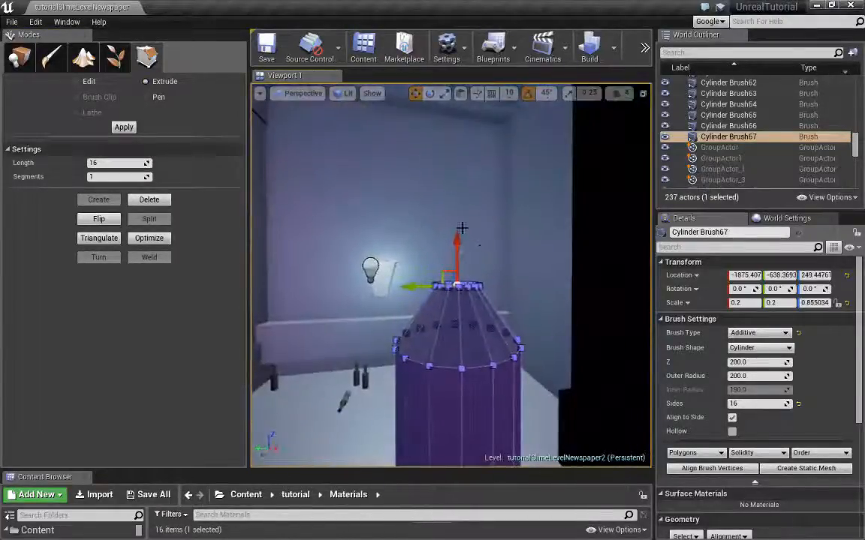
{"action": "left_click_drag", "start_coordinate": [463, 185], "coordinate": [475, 84]}
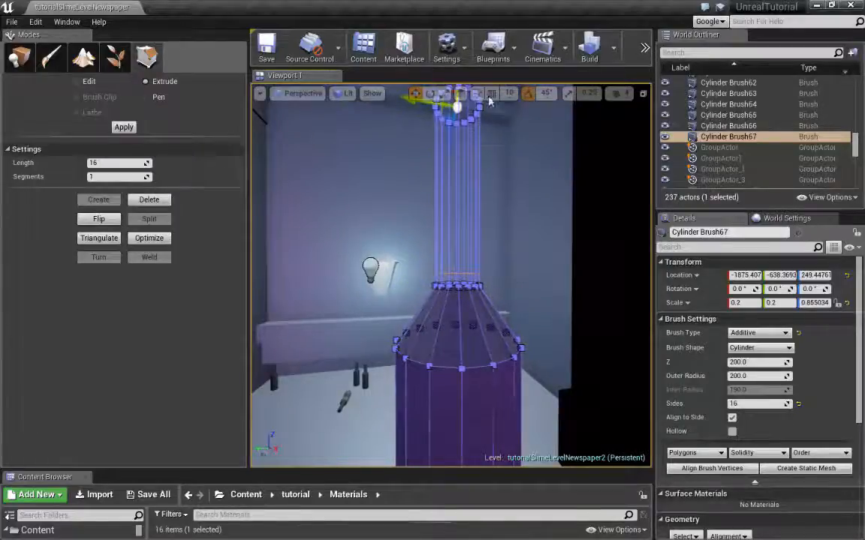
Leave geometry editing and examine the bottle's long neck from the side and from above.
{"action": "key", "text": "s"}
{"action": "mouse_move", "coordinate": [489, 124]}
{"action": "right_mouse_down"}
{"action": "mouse_move", "coordinate": [485, 184]}
{"action": "mouse_move", "coordinate": [495, 115]}
{"action": "mouse_move", "coordinate": [489, 111]}
{"action": "right_mouse_up"}
{"action": "key", "text": "w"}
{"action": "key", "text": "shift+1"}
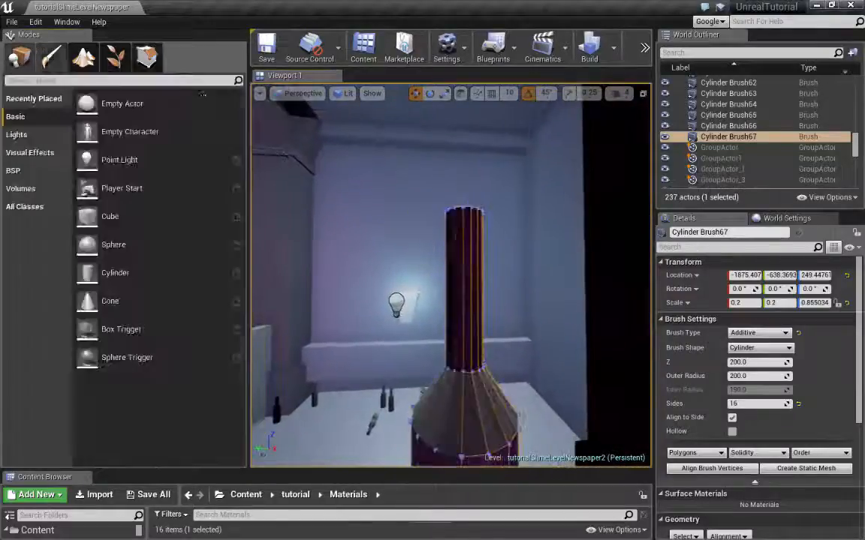
{"action": "key", "text": "s"}
{"action": "right_click_drag", "start_coordinate": [450, 225], "coordinate": [416, 282]}
{"action": "key", "text": "w"}
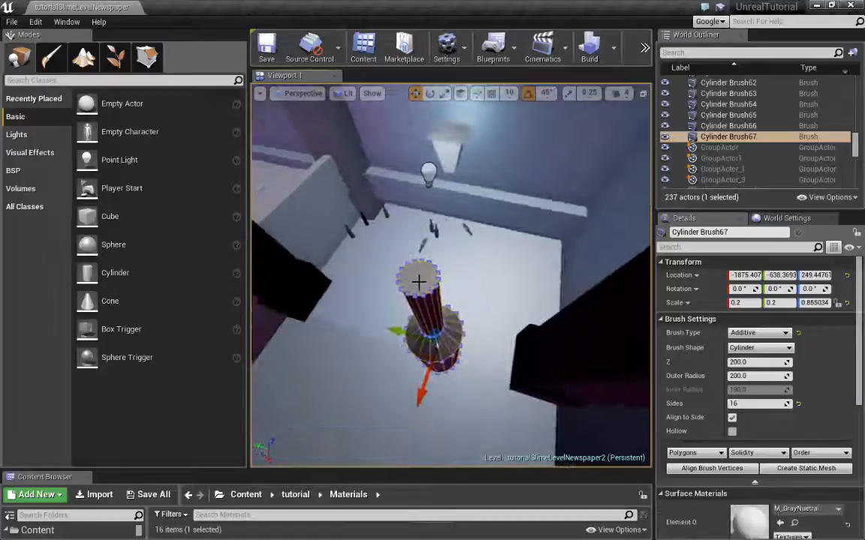
{"action": "key", "text": "w"}
{"action": "right_click_drag", "start_coordinate": [491, 300], "coordinate": [503, 253]}
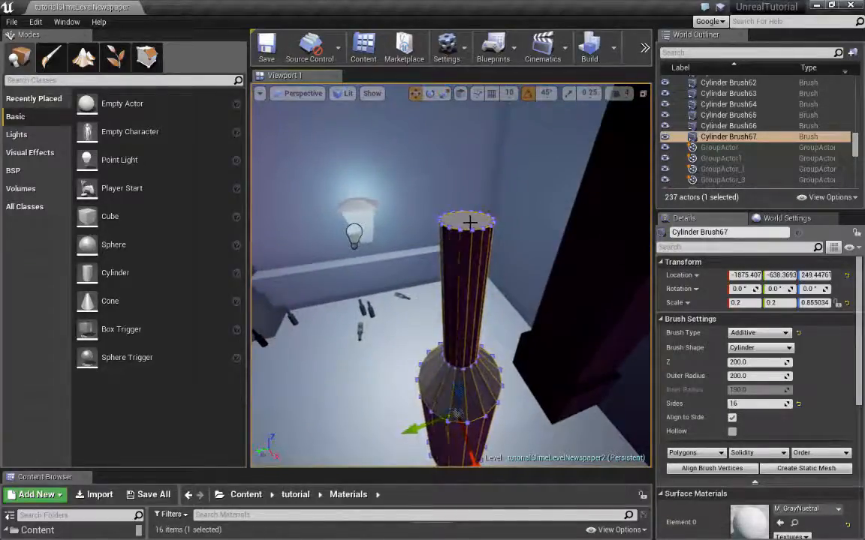
Lower the neck's top face in geometry editing to shorten the bottle neck.
{"action": "left_click", "coordinate": [147, 57]}
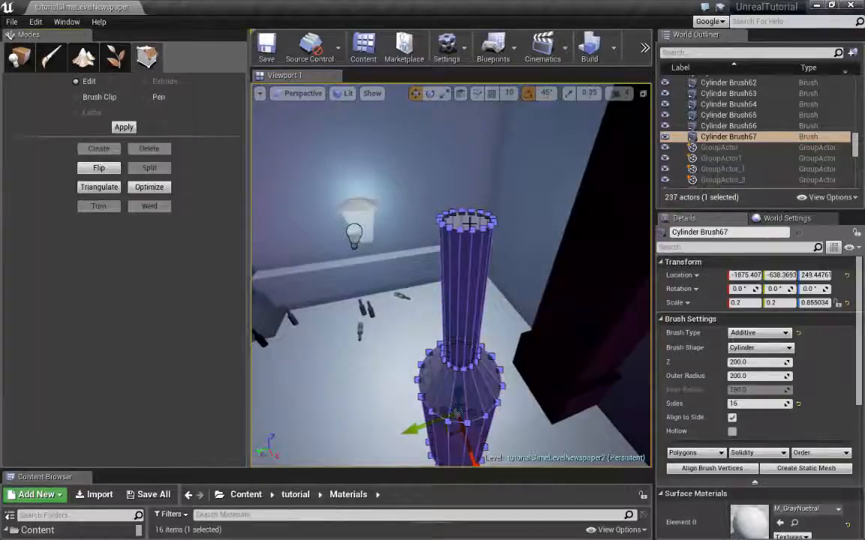
{"action": "left_click", "coordinate": [467, 290]}
{"action": "left_click", "coordinate": [466, 219]}
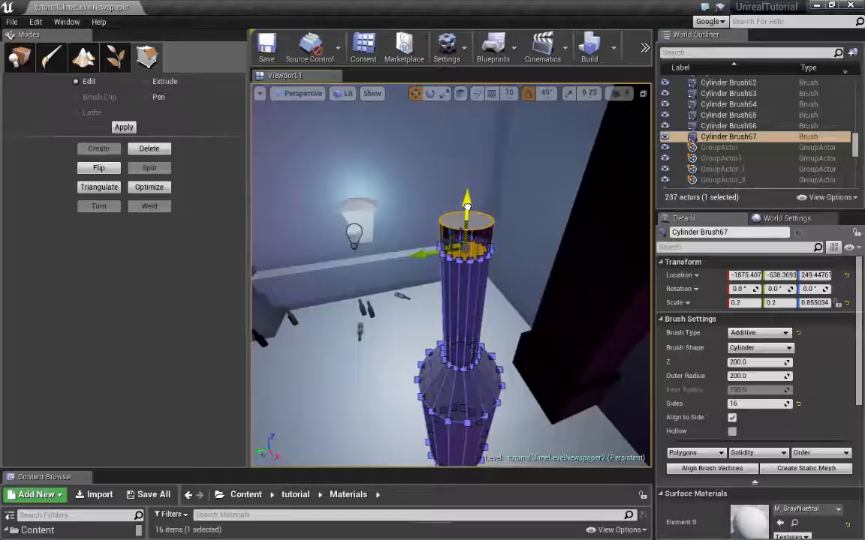
{"action": "left_click_drag", "start_coordinate": [467, 206], "coordinate": [467, 208]}
Check the shortened bottle's proportions from several distances and return to placement mode.
{"action": "mouse_move", "coordinate": [518, 209]}
{"action": "right_mouse_down"}
{"action": "mouse_move", "coordinate": [517, 315]}
{"action": "mouse_move", "coordinate": [518, 187]}
{"action": "mouse_move", "coordinate": [503, 143]}
{"action": "mouse_move", "coordinate": [529, 206]}
{"action": "mouse_move", "coordinate": [527, 177]}
{"action": "mouse_move", "coordinate": [513, 173]}
{"action": "mouse_move", "coordinate": [514, 135]}
{"action": "mouse_move", "coordinate": [525, 197]}
{"action": "right_mouse_up"}
{"action": "key", "text": "s"}
{"action": "key", "text": "w"}
{"action": "key", "text": "w"}
{"action": "key", "text": "s"}
{"action": "key", "text": "w"}
{"action": "right_click_drag", "start_coordinate": [513, 254], "coordinate": [499, 306]}
{"action": "key", "text": "s"}
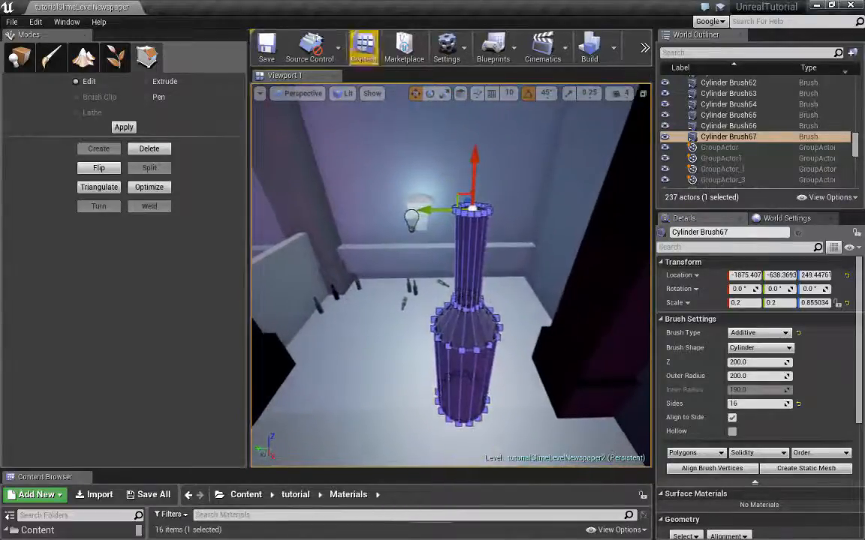
{"action": "left_click", "coordinate": [22, 59]}
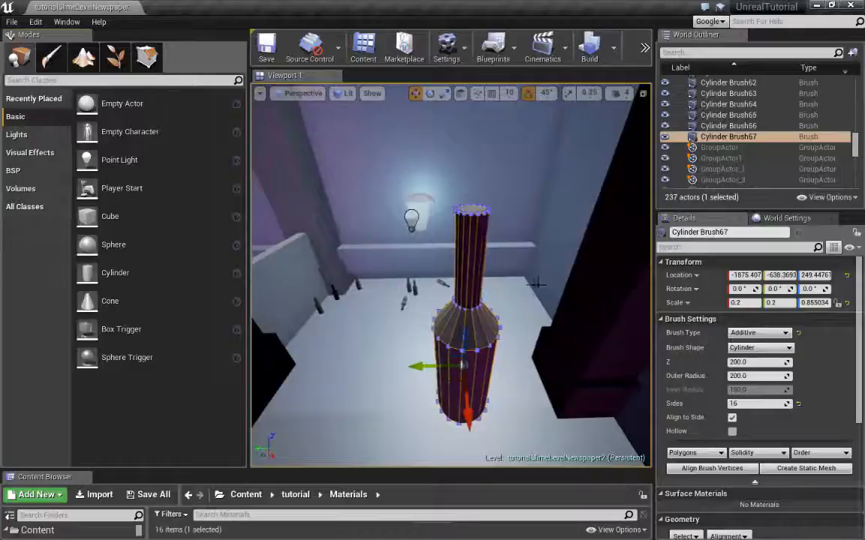
{"action": "right_click_drag", "start_coordinate": [535, 283], "coordinate": [527, 296]}
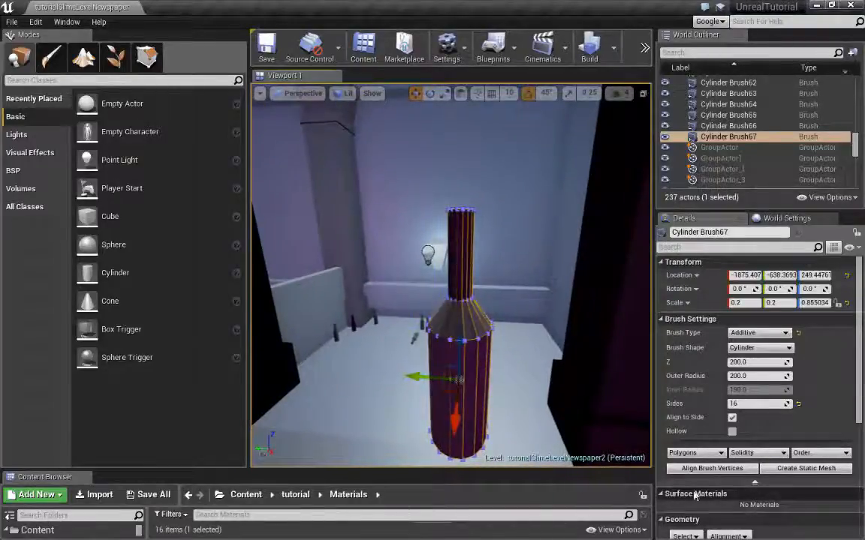
Bring up the brush's surface materials and select the side faces all around the bottle's body.
{"action": "left_click", "coordinate": [660, 496]}
{"action": "scroll", "coordinate": [661, 440], "scroll_direction": "down", "scroll_amount": 3}
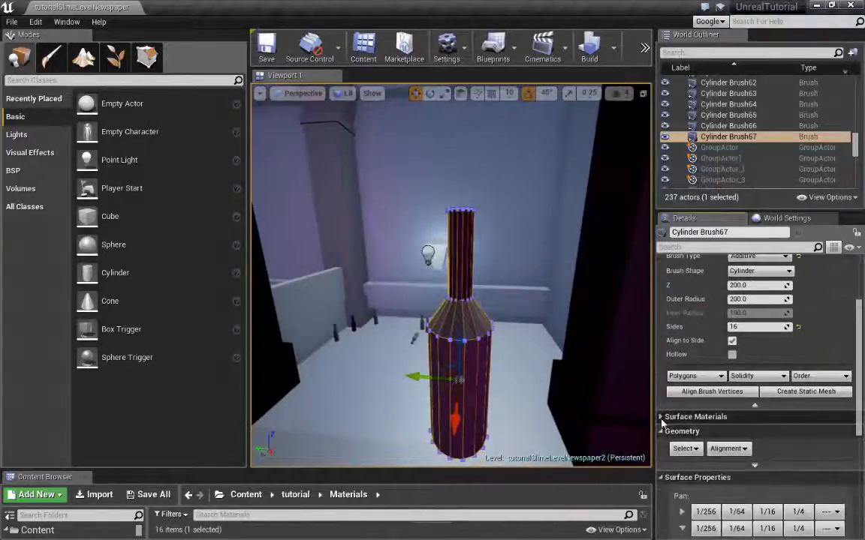
{"action": "left_click", "coordinate": [661, 418]}
{"action": "scroll", "coordinate": [702, 405], "scroll_direction": "down", "scroll_amount": 2}
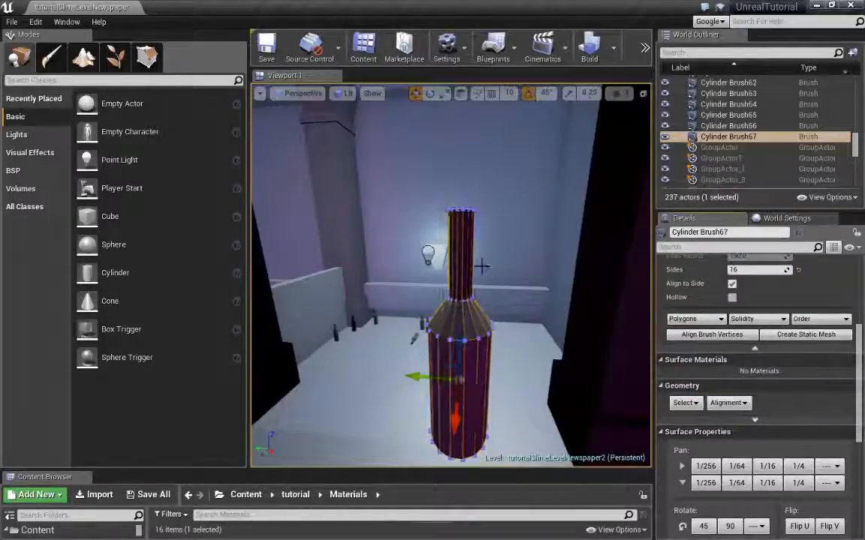
{"action": "mouse_move", "coordinate": [861, 379]}
{"action": "left_mouse_down"}
{"action": "mouse_move", "coordinate": [861, 312]}
{"action": "mouse_move", "coordinate": [860, 391]}
{"action": "left_mouse_up"}
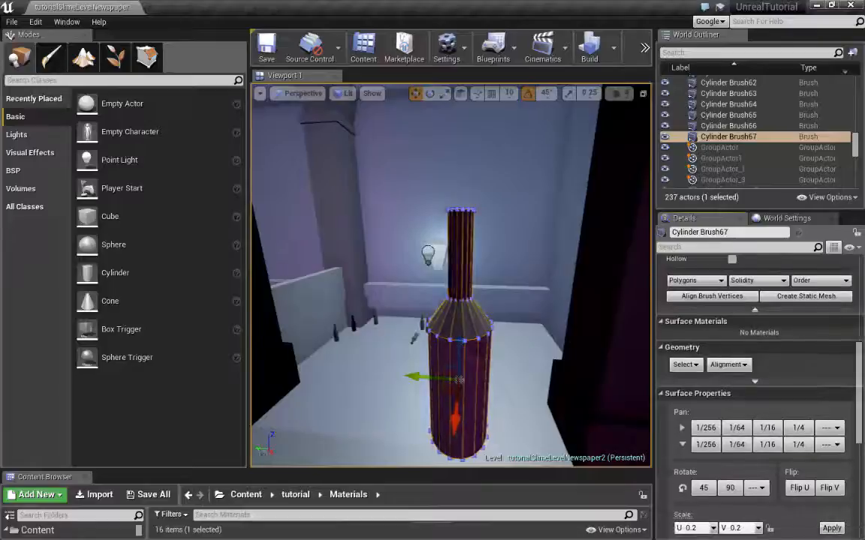
{"action": "mouse_move", "coordinate": [450, 274]}
{"action": "right_mouse_down"}
{"action": "mouse_move", "coordinate": [480, 302]}
{"action": "mouse_move", "coordinate": [481, 336]}
{"action": "mouse_move", "coordinate": [496, 304]}
{"action": "mouse_move", "coordinate": [454, 308]}
{"action": "mouse_move", "coordinate": [508, 304]}
{"action": "right_mouse_up"}
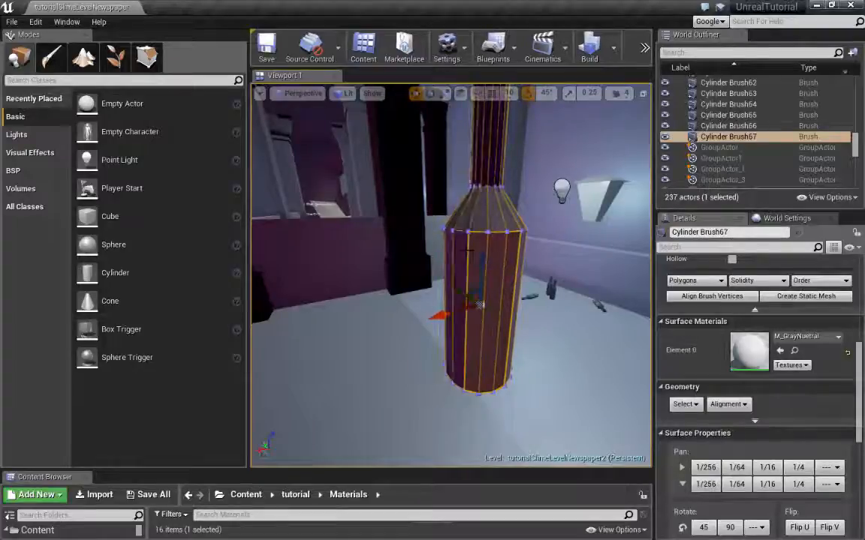
{"action": "left_click_drag", "start_coordinate": [538, 373], "coordinate": [554, 366], "text": "alt"}
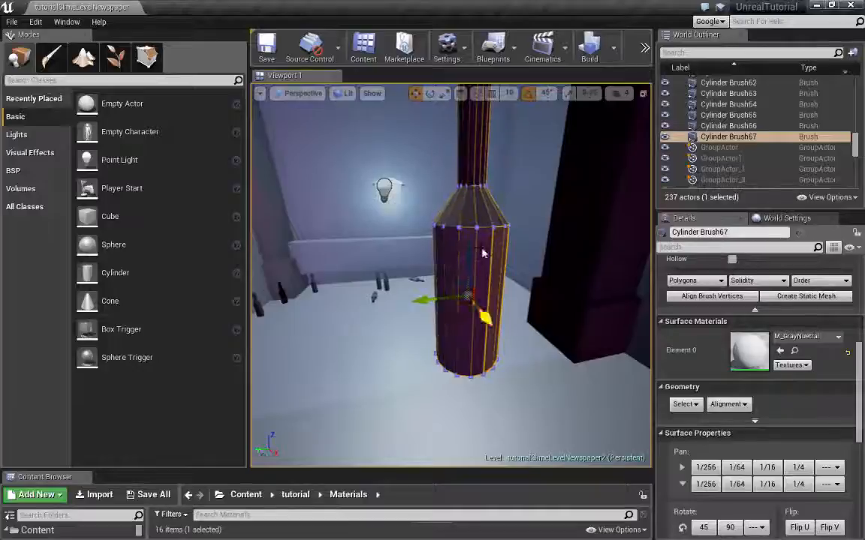
{"action": "mouse_move", "coordinate": [554, 366]}
{"action": "left_mouse_down", "text": "alt"}
{"action": "mouse_move", "coordinate": [484, 368]}
{"action": "mouse_move", "coordinate": [527, 218]}
{"action": "mouse_move", "coordinate": [458, 248]}
{"action": "mouse_move", "coordinate": [593, 262]}
{"action": "left_mouse_up", "text": "alt"}
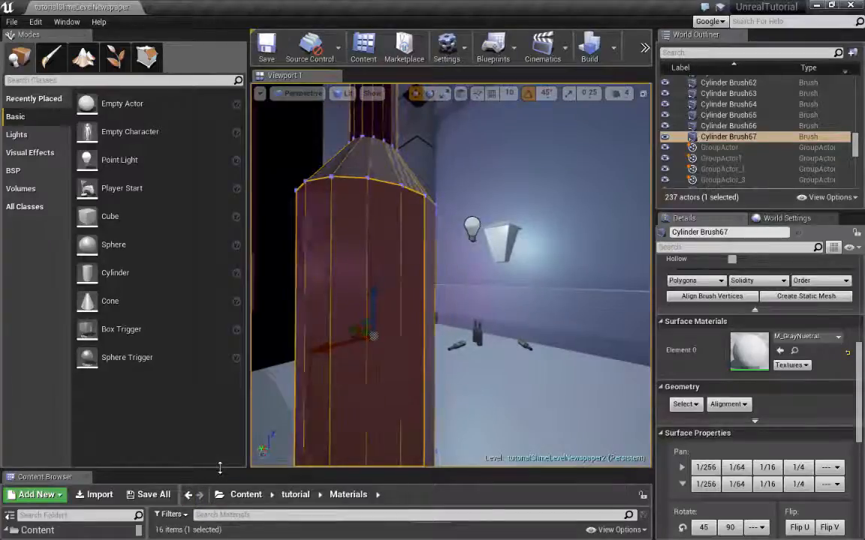
Open the M_Soda material from the Materials folder, maximize its editor and widen the node graph to show all nodes.
{"action": "left_click_drag", "start_coordinate": [220, 468], "coordinate": [220, 291]}
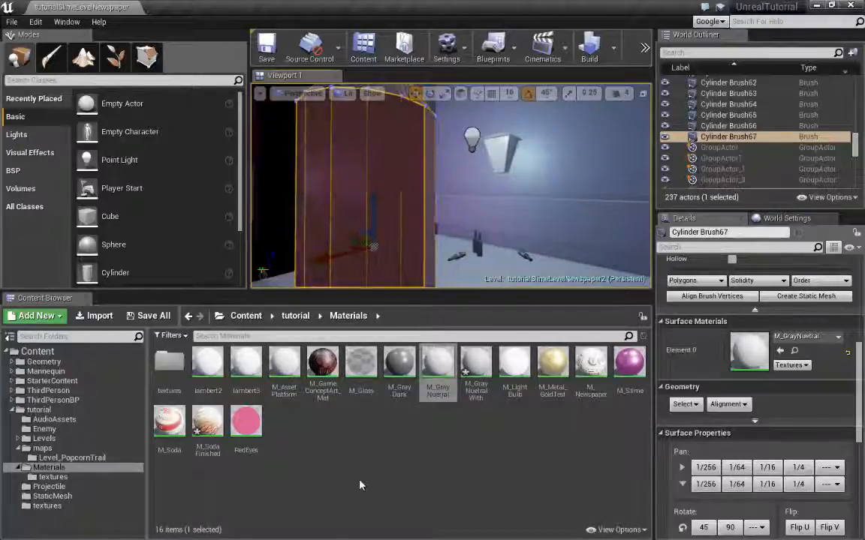
{"action": "mouse_move", "coordinate": [166, 422]}
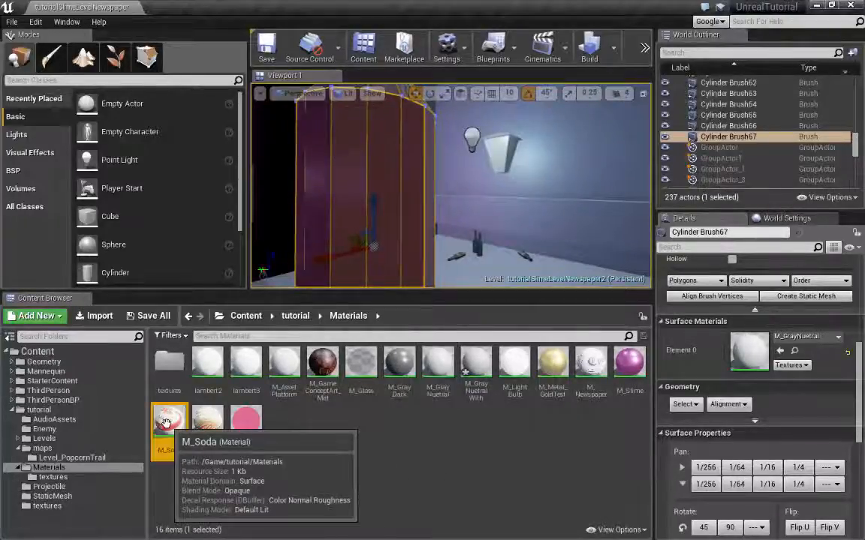
{"action": "double_click", "coordinate": [166, 423]}
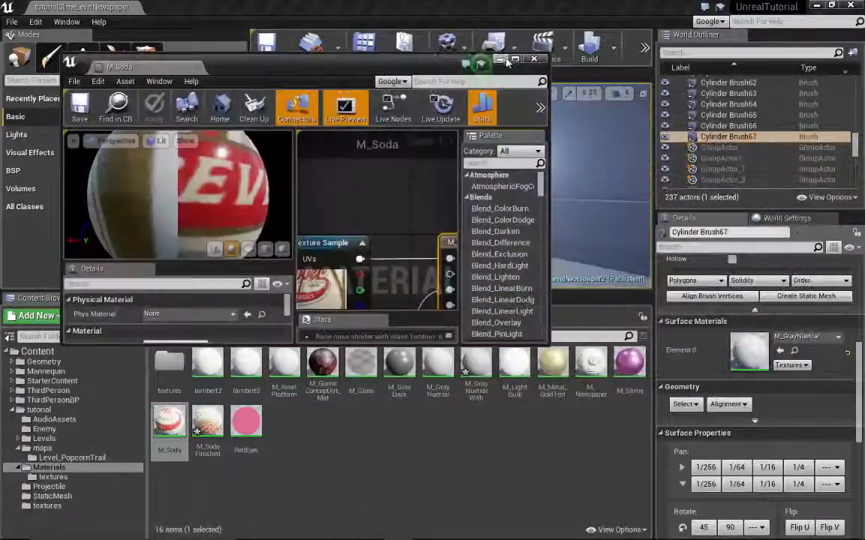
{"action": "left_click", "coordinate": [514, 59]}
{"action": "right_click_drag", "start_coordinate": [516, 214], "coordinate": [602, 206]}
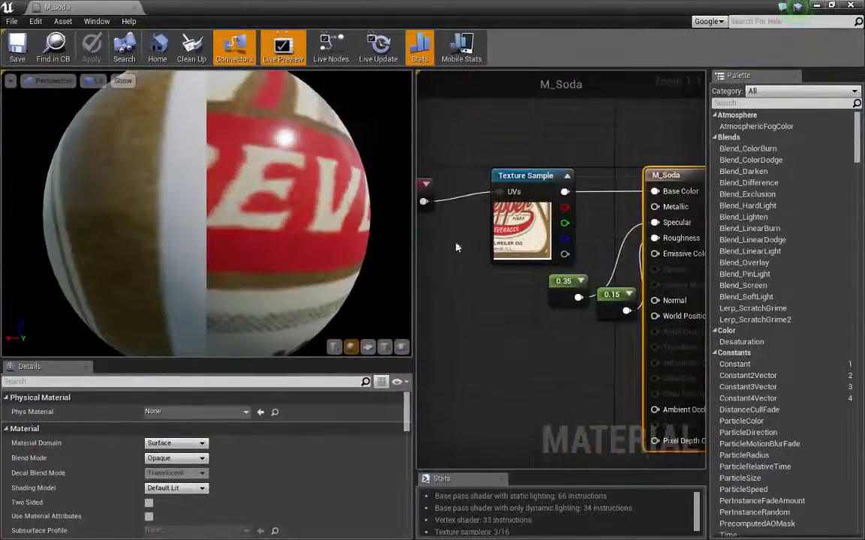
{"action": "left_click_drag", "start_coordinate": [414, 240], "coordinate": [235, 241]}
{"action": "right_click_drag", "start_coordinate": [342, 283], "coordinate": [362, 309]}
{"action": "scroll", "coordinate": [449, 283], "scroll_direction": "down", "scroll_amount": 2}
{"action": "scroll", "coordinate": [422, 307], "scroll_direction": "up", "scroll_amount": 2}
{"action": "right_click_drag", "start_coordinate": [536, 272], "coordinate": [621, 221]}
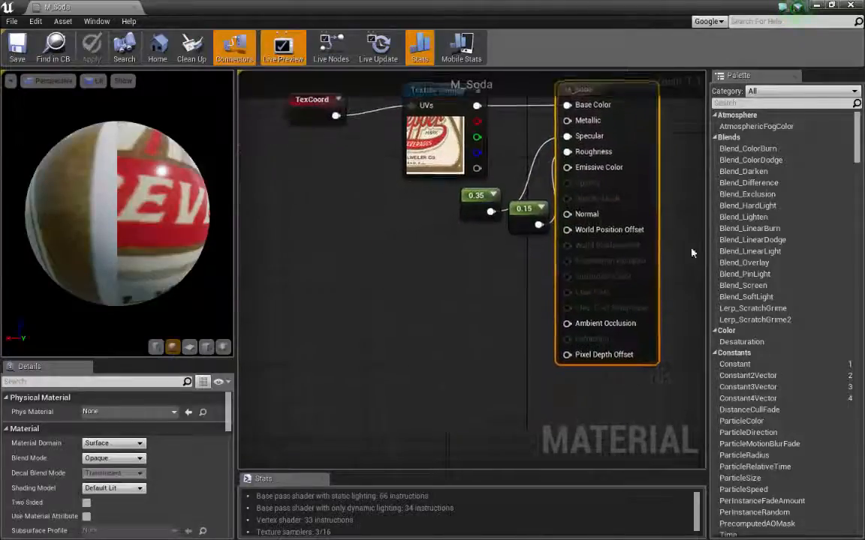
Inspect the specular and roughness constants and the Texture Sample node's label texture in M_Soda.
{"action": "left_click", "coordinate": [479, 206]}
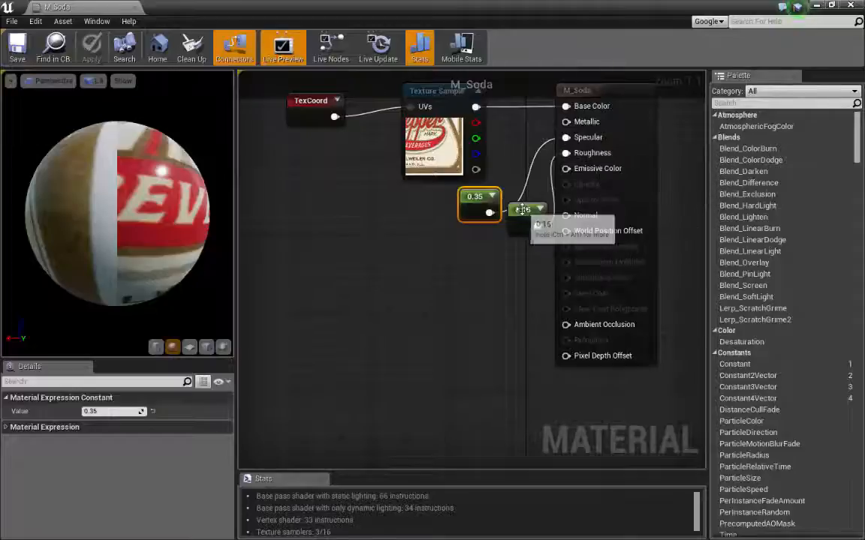
{"action": "left_click", "coordinate": [526, 219]}
{"action": "right_click_drag", "start_coordinate": [529, 147], "coordinate": [526, 206]}
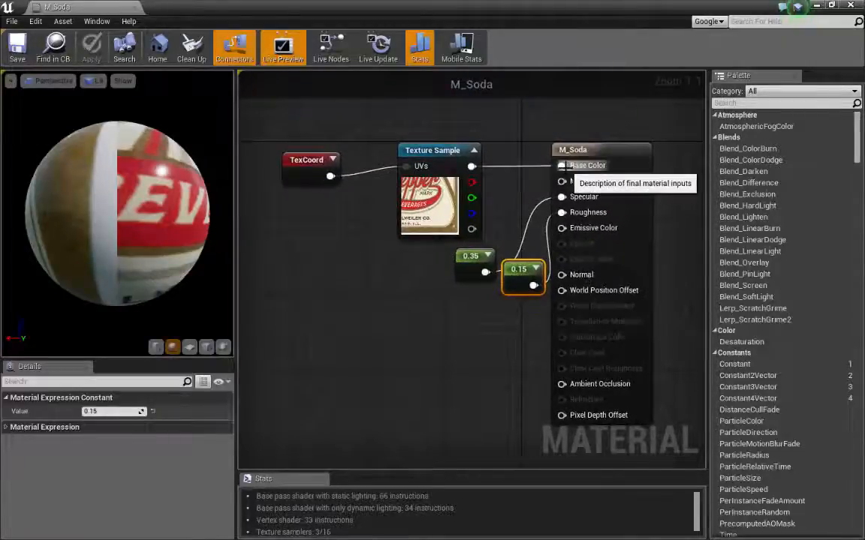
{"action": "left_click", "coordinate": [416, 150]}
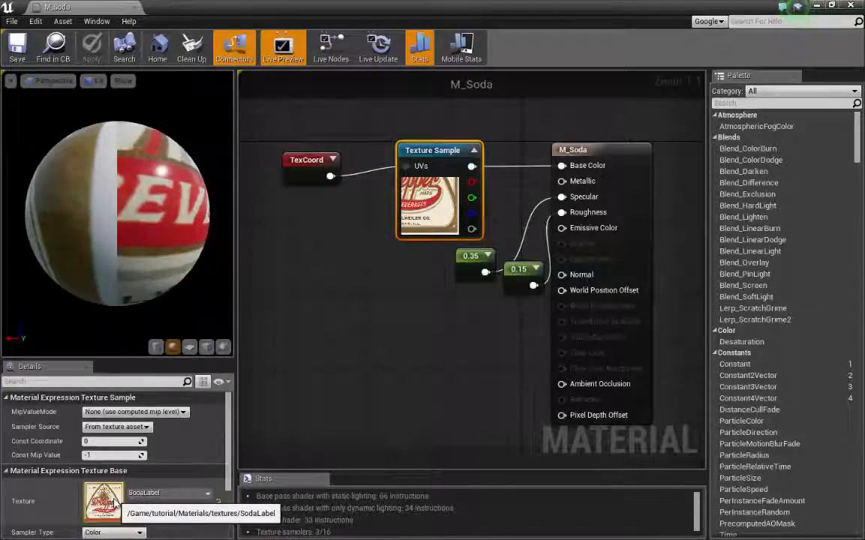
{"action": "right_click_drag", "start_coordinate": [338, 283], "coordinate": [400, 276]}
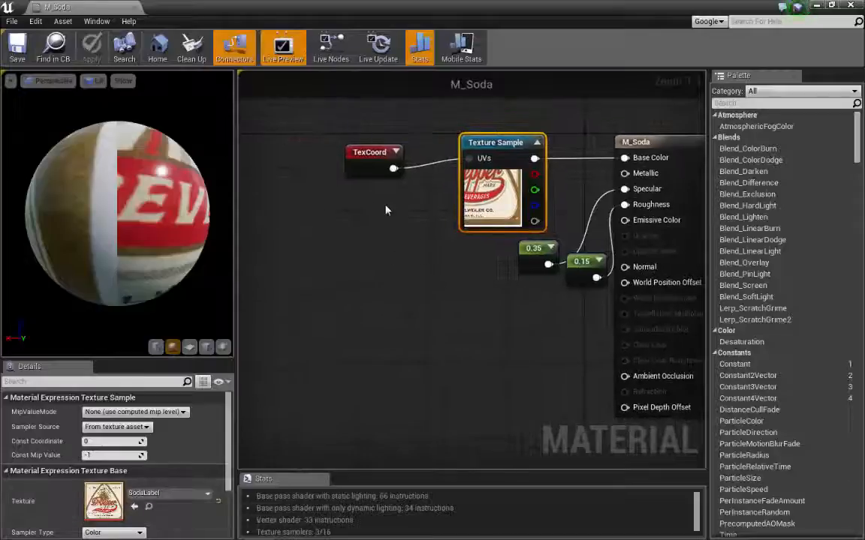
Compare the settings of the TexCoord and Texture Sample nodes, and close the M_Soda material.
{"action": "left_click", "coordinate": [369, 158]}
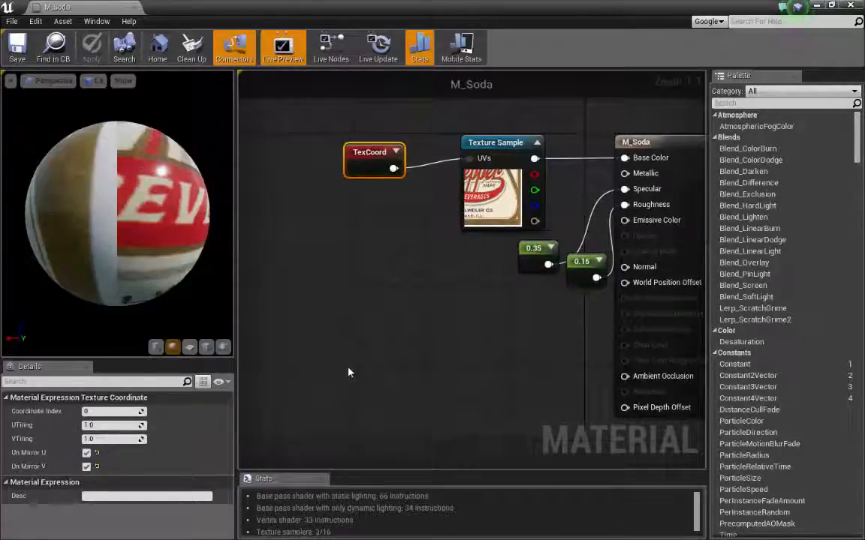
{"action": "left_click", "coordinate": [478, 159]}
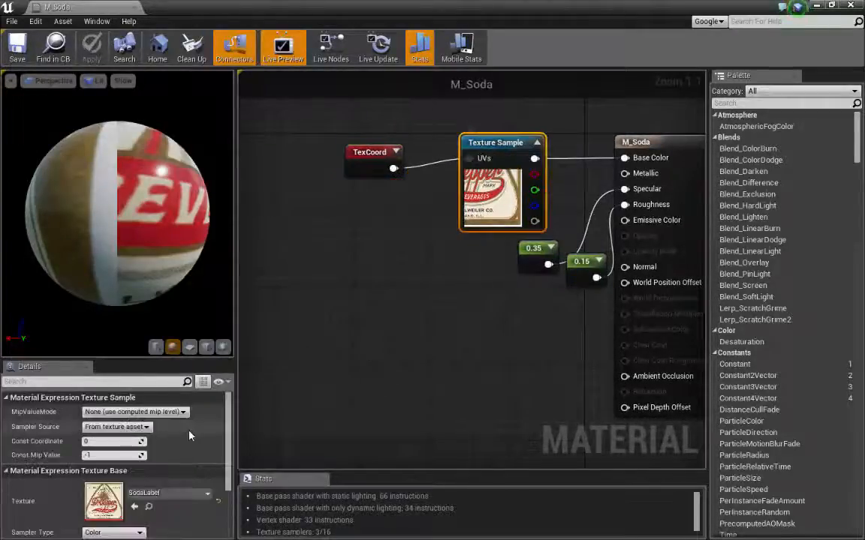
{"action": "left_click", "coordinate": [351, 171]}
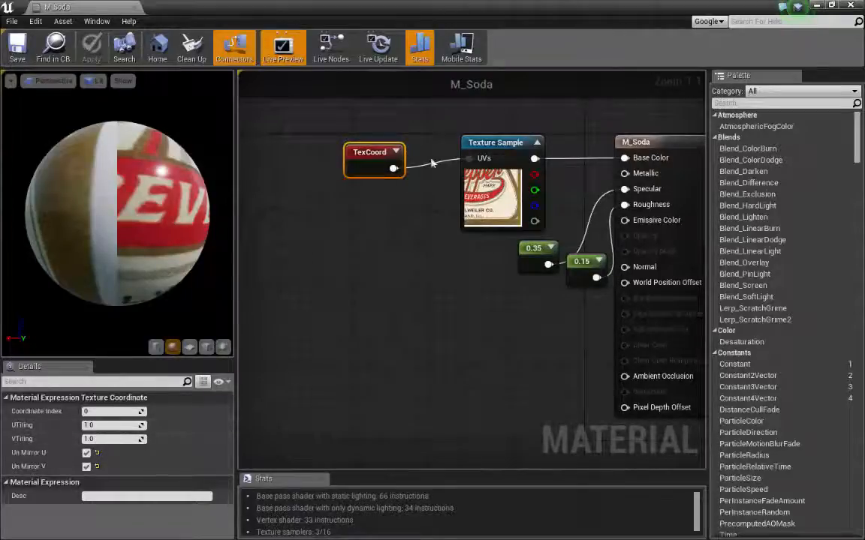
{"action": "left_click", "coordinate": [498, 153]}
{"action": "left_click", "coordinate": [367, 152]}
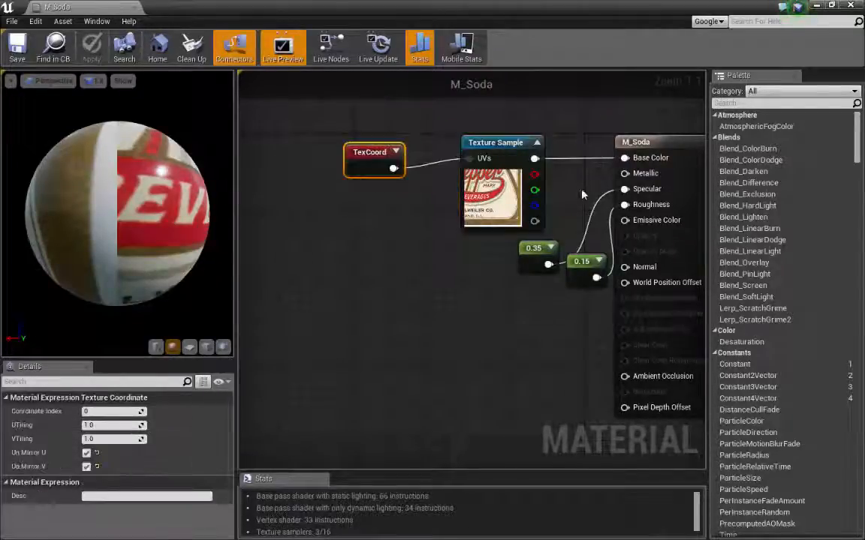
{"action": "right_click_drag", "start_coordinate": [582, 194], "coordinate": [445, 205]}
{"action": "left_click", "coordinate": [348, 171]}
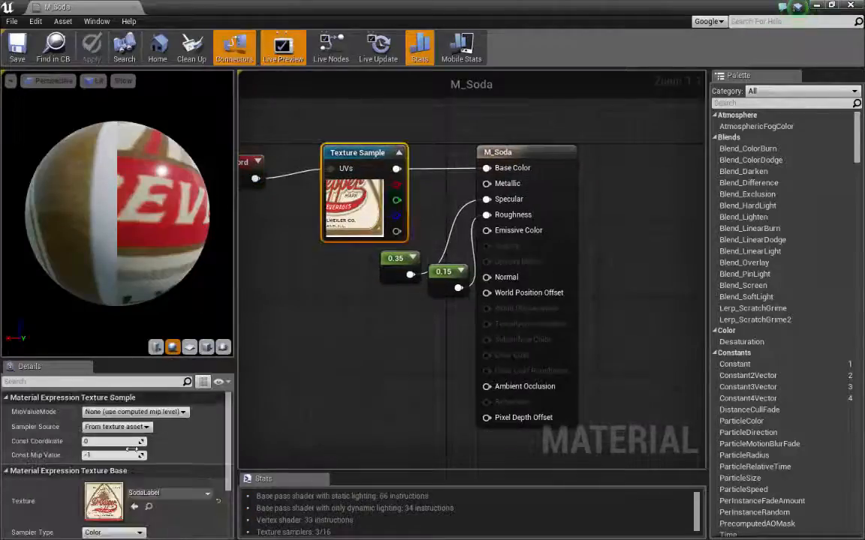
{"action": "left_click", "coordinate": [134, 8]}
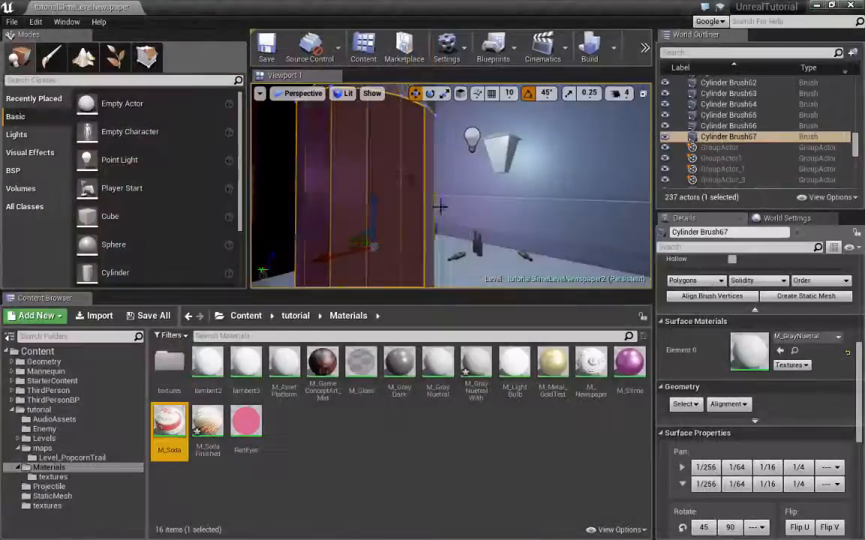
Apply the M_Soda material to the selected side faces of the bottle's body.
{"action": "right_click", "coordinate": [364, 159]}
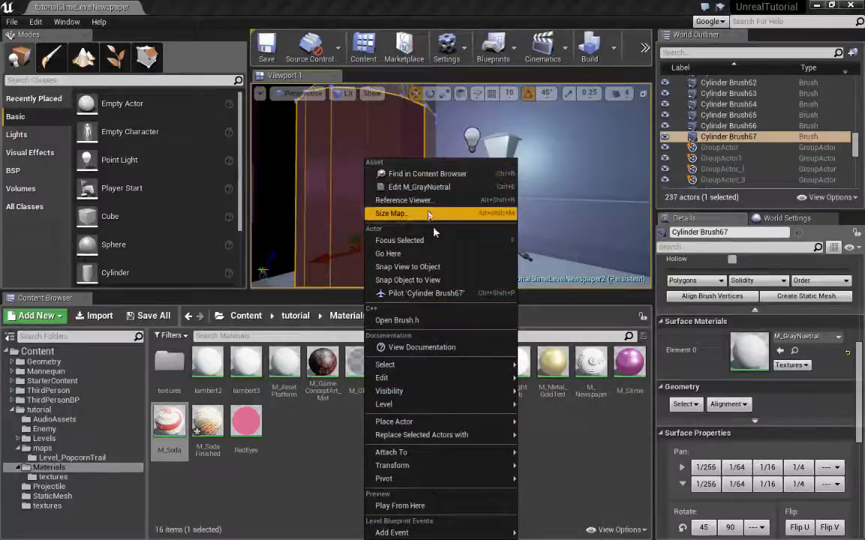
{"action": "mouse_move", "coordinate": [165, 430]}
{"action": "left_mouse_down"}
{"action": "mouse_move", "coordinate": [247, 261]}
{"action": "mouse_move", "coordinate": [328, 173]}
{"action": "left_mouse_up"}
{"action": "right_click_drag", "start_coordinate": [460, 250], "coordinate": [443, 259]}
{"action": "mouse_move", "coordinate": [166, 424]}
{"action": "left_mouse_down"}
{"action": "mouse_move", "coordinate": [307, 296]}
{"action": "mouse_move", "coordinate": [356, 197]}
{"action": "mouse_move", "coordinate": [376, 221]}
{"action": "left_mouse_up"}
Examine the soda label on the bottle's body from several sides and distances.
{"action": "mouse_move", "coordinate": [390, 217]}
{"action": "right_mouse_down"}
{"action": "mouse_move", "coordinate": [383, 214]}
{"action": "mouse_move", "coordinate": [409, 210]}
{"action": "mouse_move", "coordinate": [360, 214]}
{"action": "mouse_move", "coordinate": [432, 209]}
{"action": "mouse_move", "coordinate": [345, 210]}
{"action": "mouse_move", "coordinate": [390, 210]}
{"action": "mouse_move", "coordinate": [361, 214]}
{"action": "right_mouse_up"}
{"action": "right_click_drag", "start_coordinate": [405, 224], "coordinate": [406, 223]}
{"action": "right_click_drag", "start_coordinate": [477, 213], "coordinate": [466, 196]}
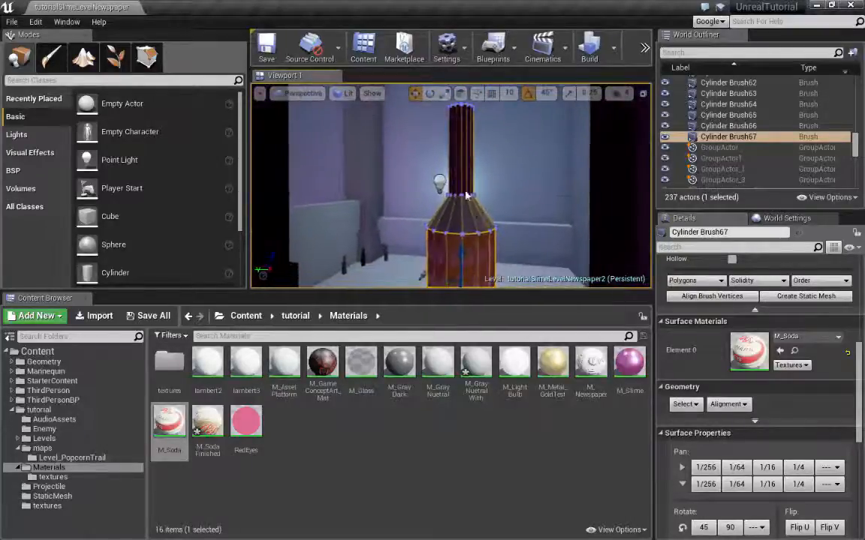
{"action": "right_click_drag", "start_coordinate": [428, 124], "coordinate": [439, 255]}
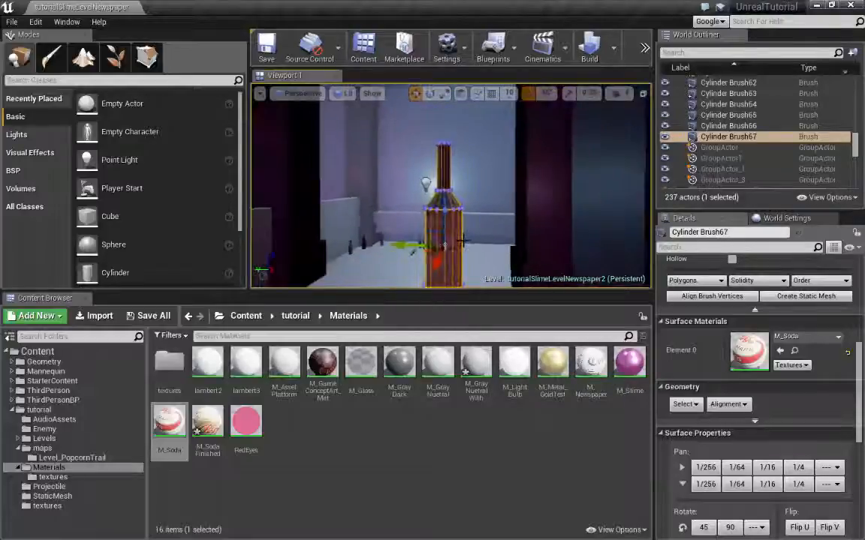
{"action": "double_click", "coordinate": [727, 137]}
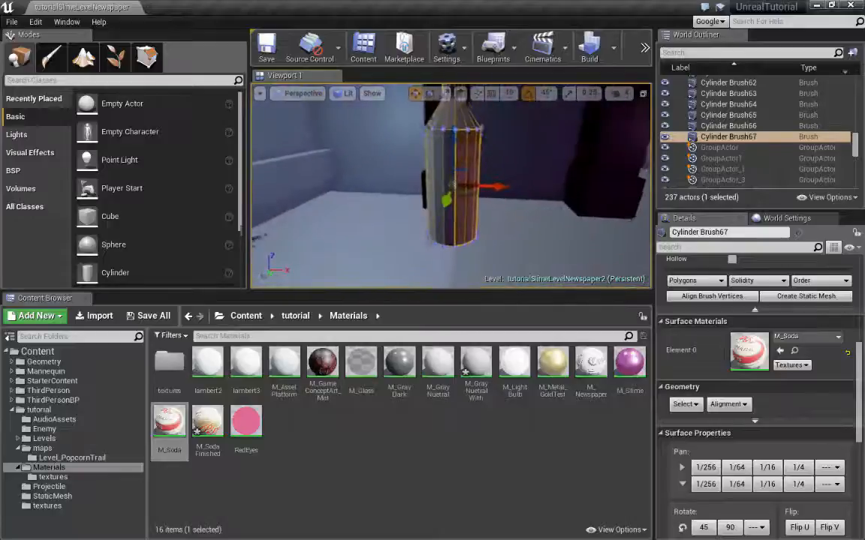
{"action": "mouse_move", "coordinate": [407, 232]}
{"action": "left_mouse_down", "text": "alt"}
{"action": "mouse_move", "coordinate": [360, 234]}
{"action": "mouse_move", "coordinate": [407, 232]}
{"action": "left_mouse_up", "text": "alt"}
{"action": "key", "text": "f"}
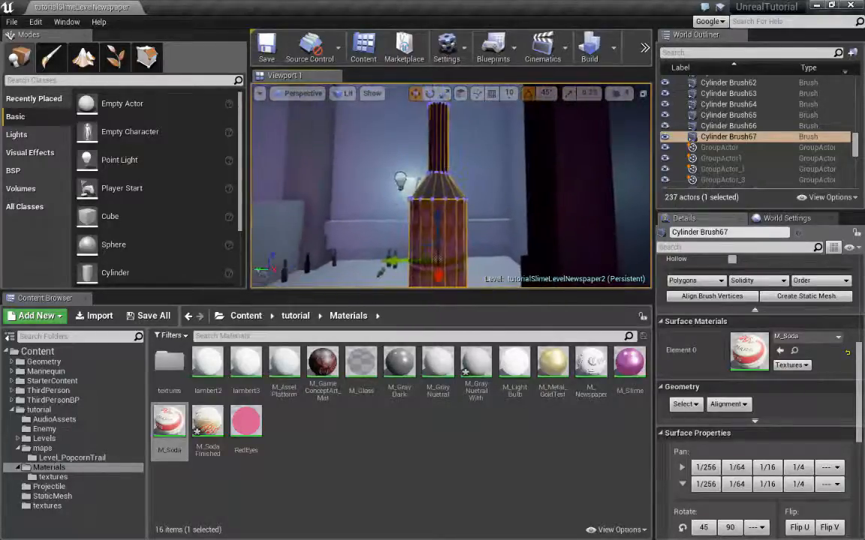
Select the whole bottle brush instead of its faces, switching to geometry editing and back to placement mode.
{"action": "key", "text": "F2"}
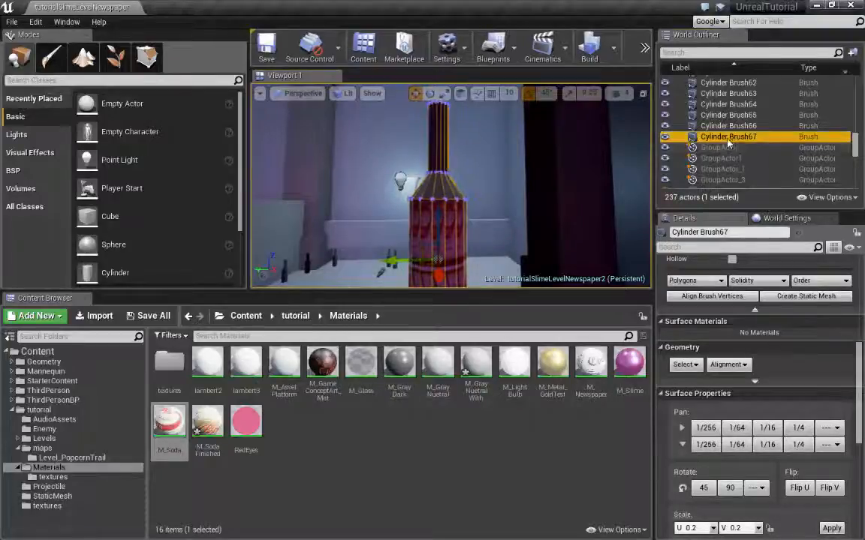
{"action": "left_click", "coordinate": [13, 60]}
{"action": "left_click", "coordinate": [146, 56]}
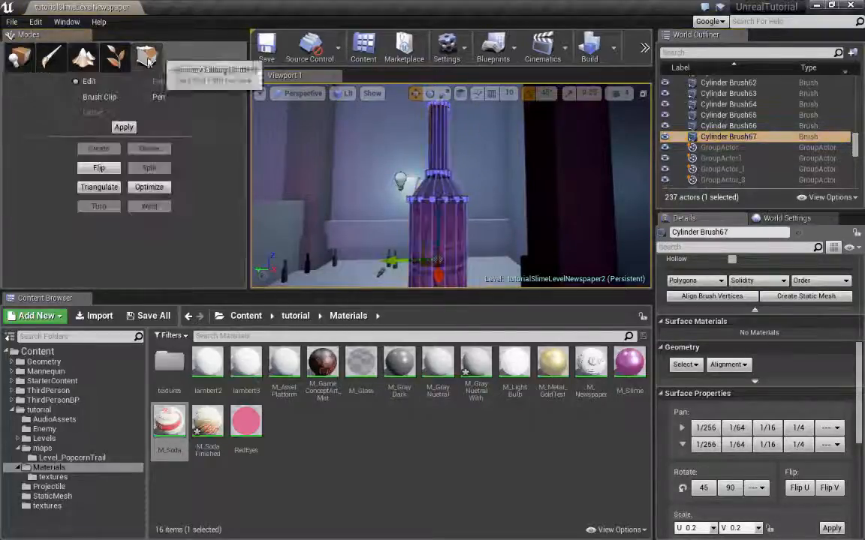
{"action": "left_click", "coordinate": [19, 57]}
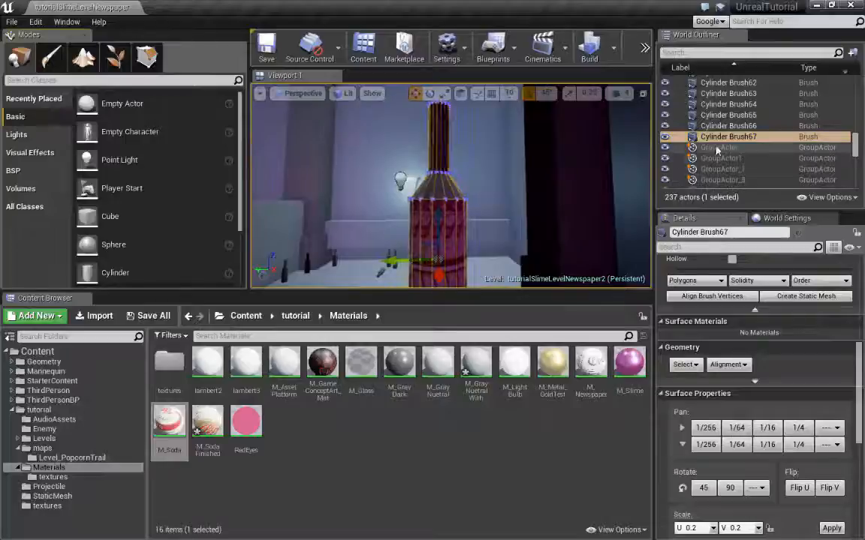
Convert the bottle brush to a static mesh named SM_SodaTest in the tutorial/StaticMesh folder.
{"action": "left_click", "coordinate": [807, 296]}
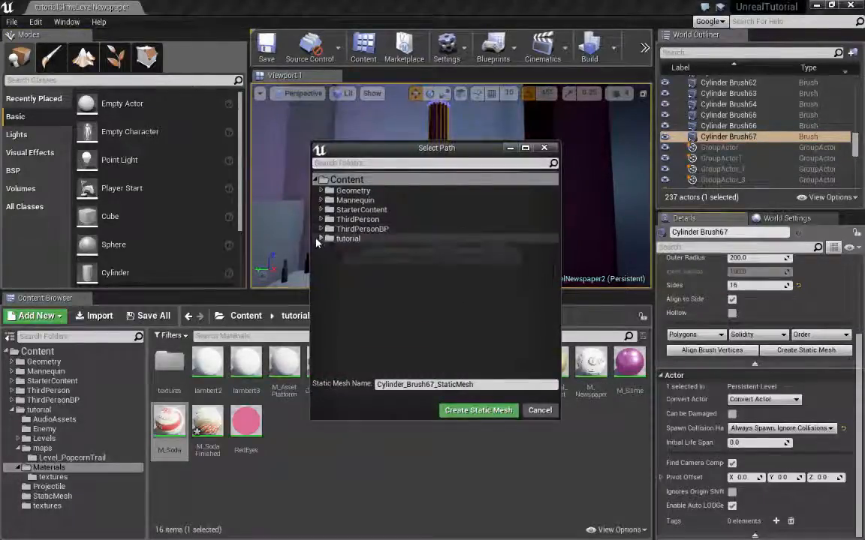
{"action": "left_click", "coordinate": [321, 239]}
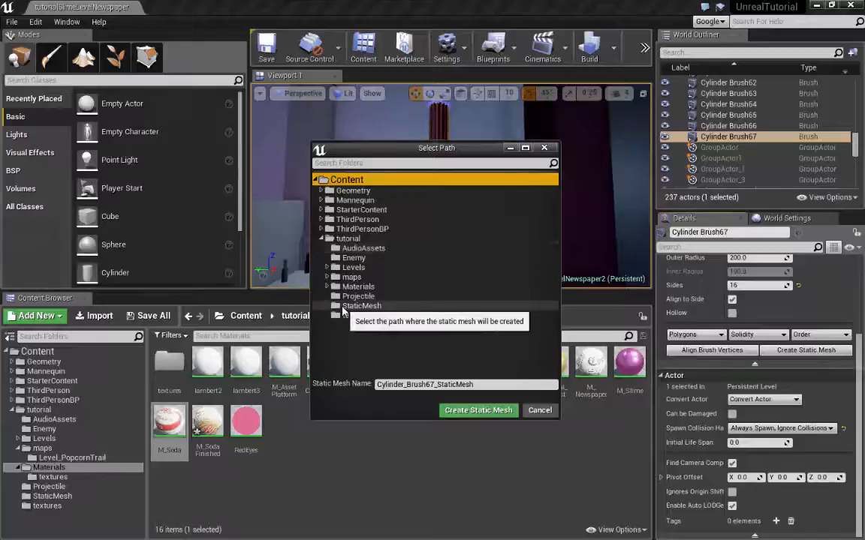
{"action": "left_click", "coordinate": [344, 307]}
{"action": "left_click_drag", "start_coordinate": [489, 386], "coordinate": [306, 384]}
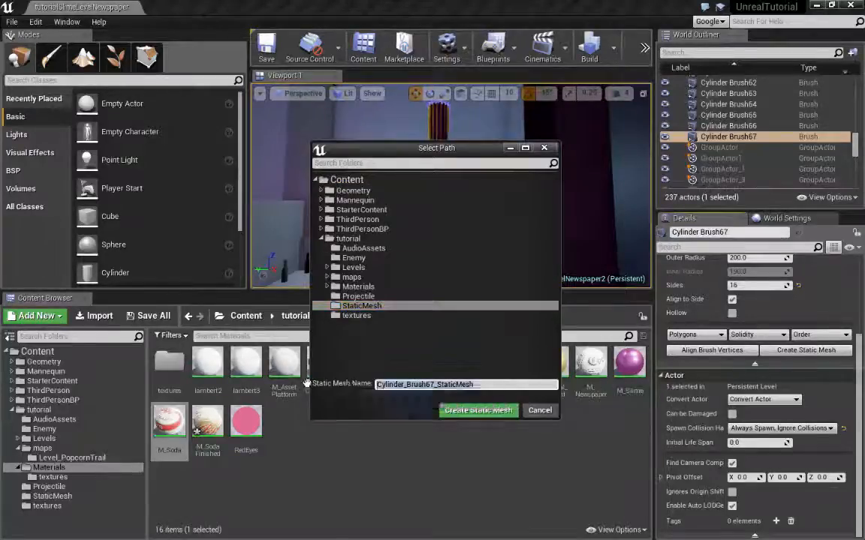
{"action": "type", "text": "SM"}
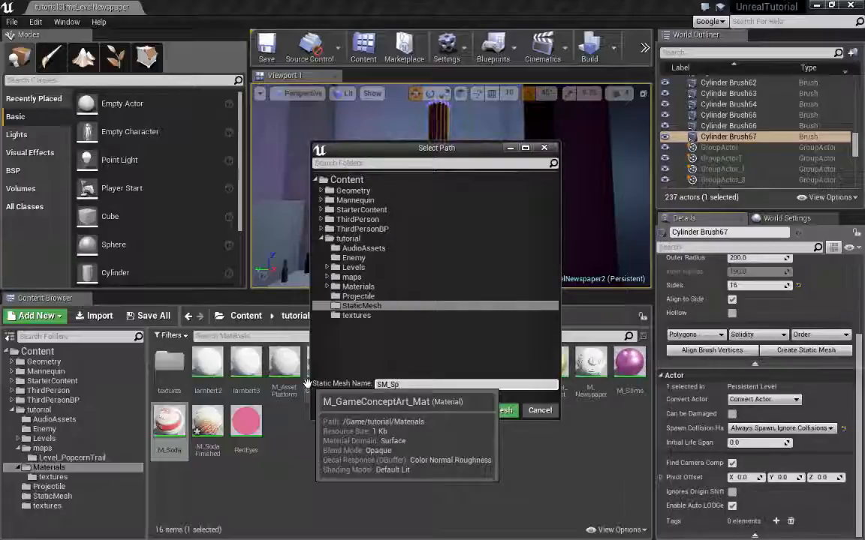
{"action": "type", "text": "_SodaTest"}
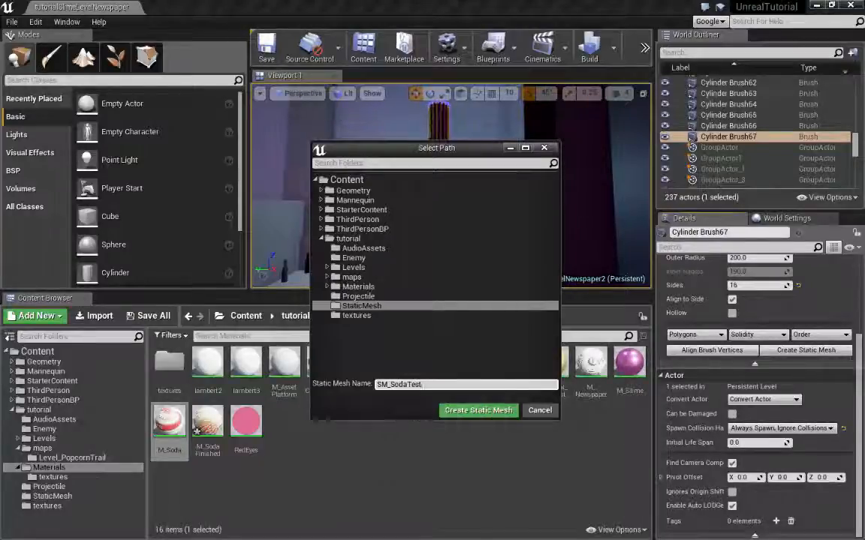
{"action": "left_click", "coordinate": [494, 417]}
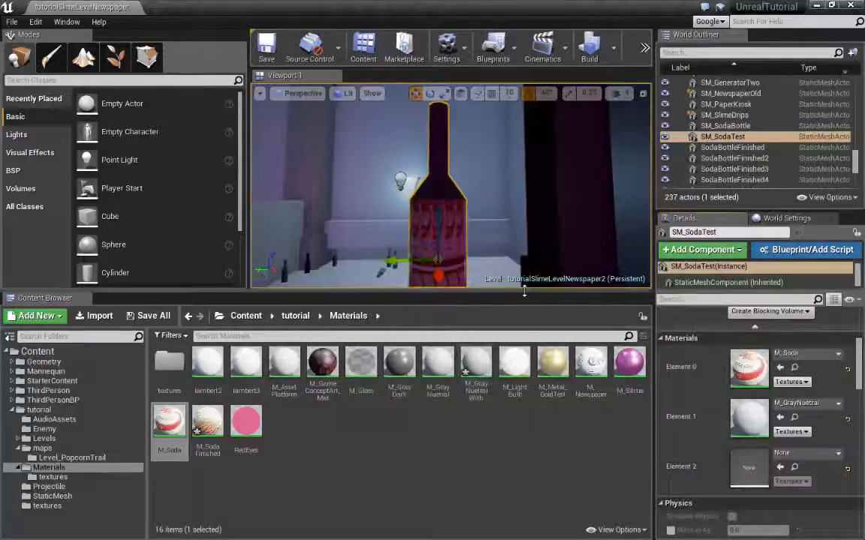
Enlarge the viewport and lower the SM_SodaTest bottle slightly toward the floor.
{"action": "left_click_drag", "start_coordinate": [524, 291], "coordinate": [522, 472]}
{"action": "right_click_drag", "start_coordinate": [515, 334], "coordinate": [442, 310]}
{"action": "left_click_drag", "start_coordinate": [419, 300], "coordinate": [422, 335]}
{"action": "right_click_drag", "start_coordinate": [469, 334], "coordinate": [525, 334]}
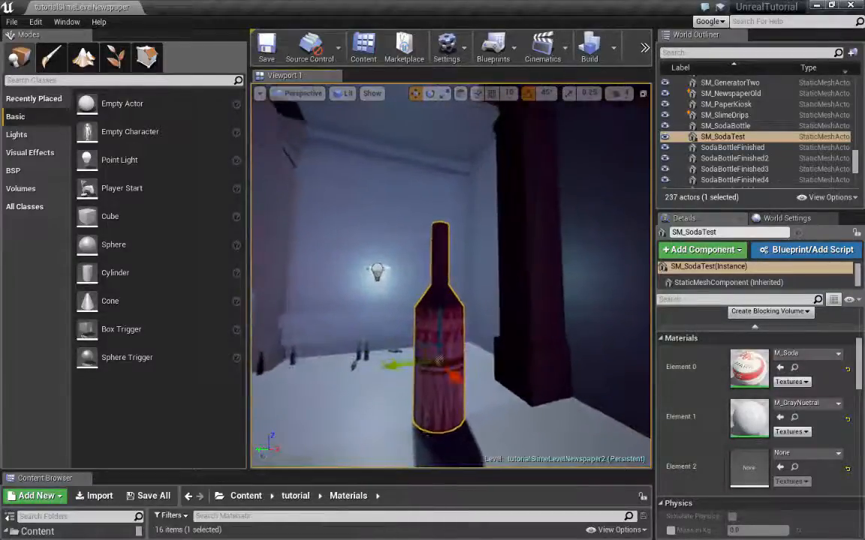
{"action": "left_click_drag", "start_coordinate": [438, 315], "coordinate": [441, 321]}
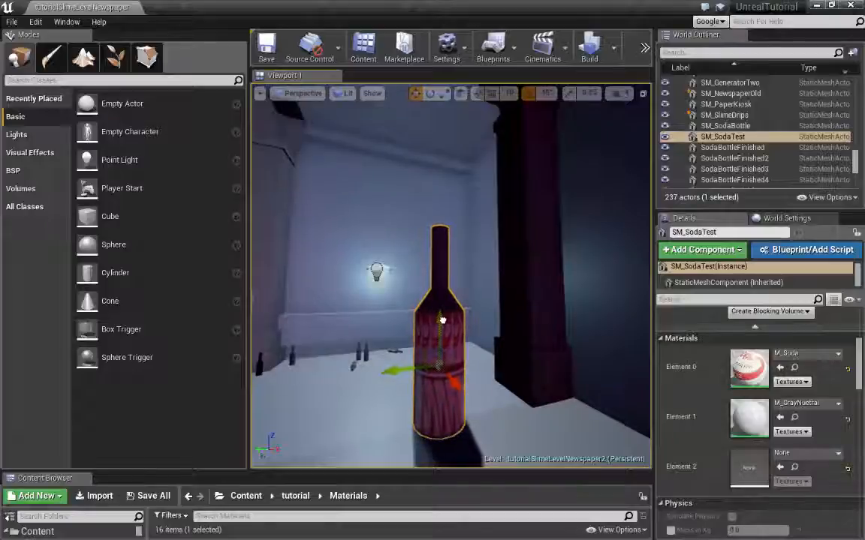
Scale the SM_SodaTest bottle down uniformly to a small prop size and lower it back onto the floor.
{"action": "key", "text": "r"}
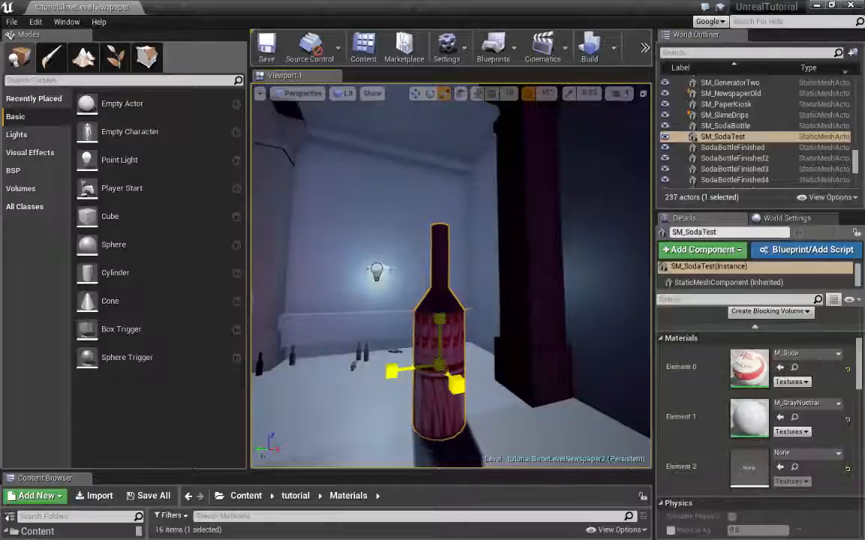
{"action": "left_click_drag", "start_coordinate": [439, 366], "coordinate": [427, 398]}
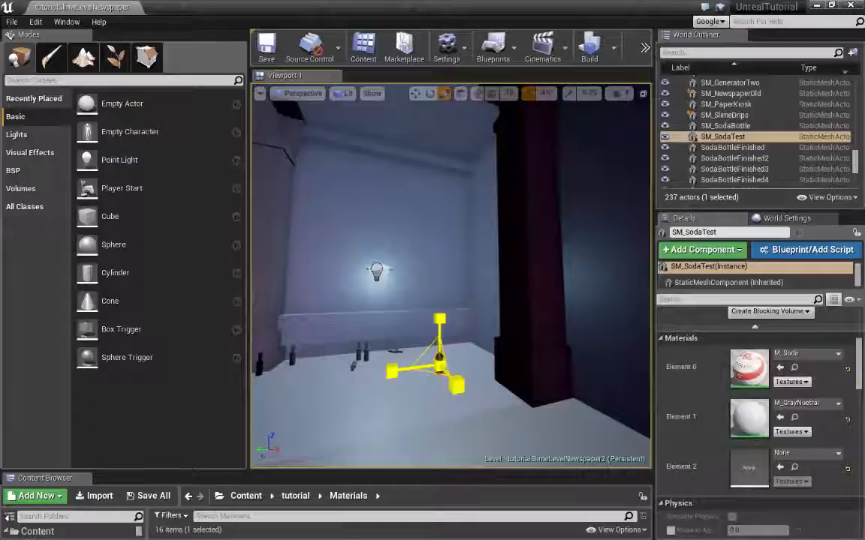
{"action": "key", "text": "w"}
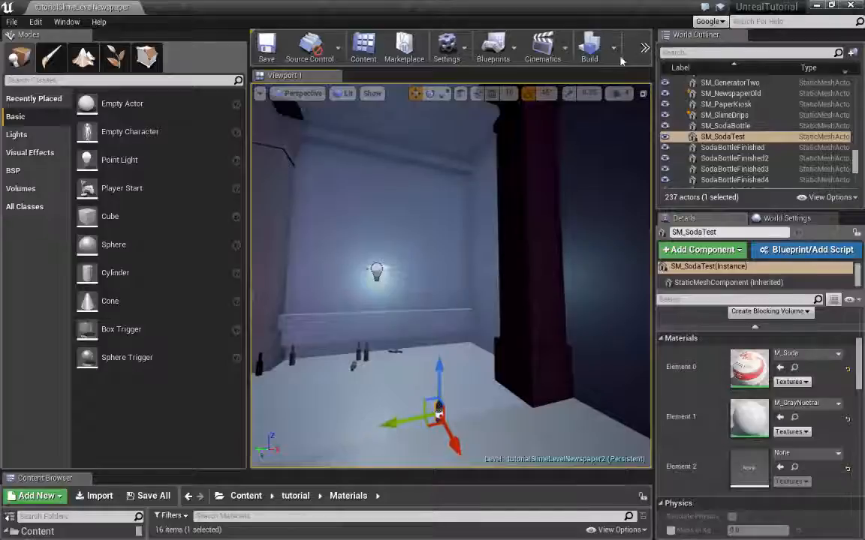
Play the level and walk the character around the new soda bottle to judge its size, then end the preview.
{"action": "left_click_drag", "start_coordinate": [655, 68], "coordinate": [767, 67]}
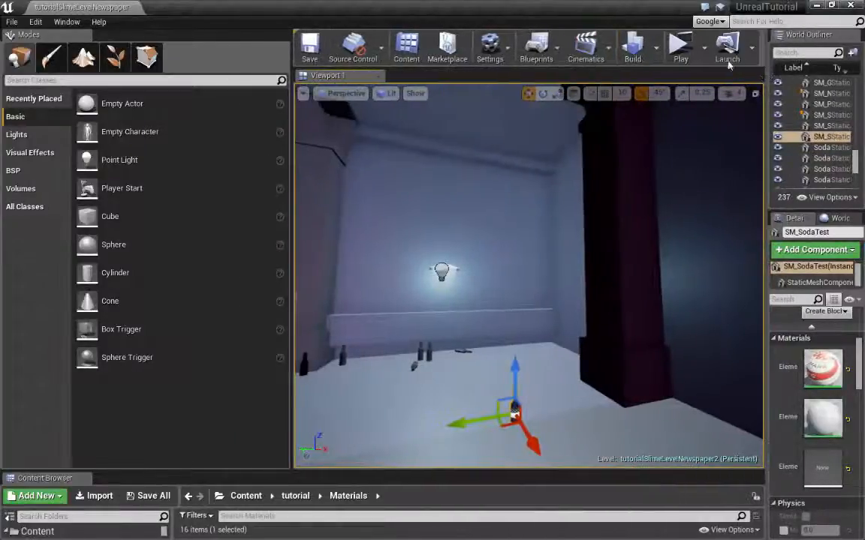
{"action": "left_click", "coordinate": [679, 39]}
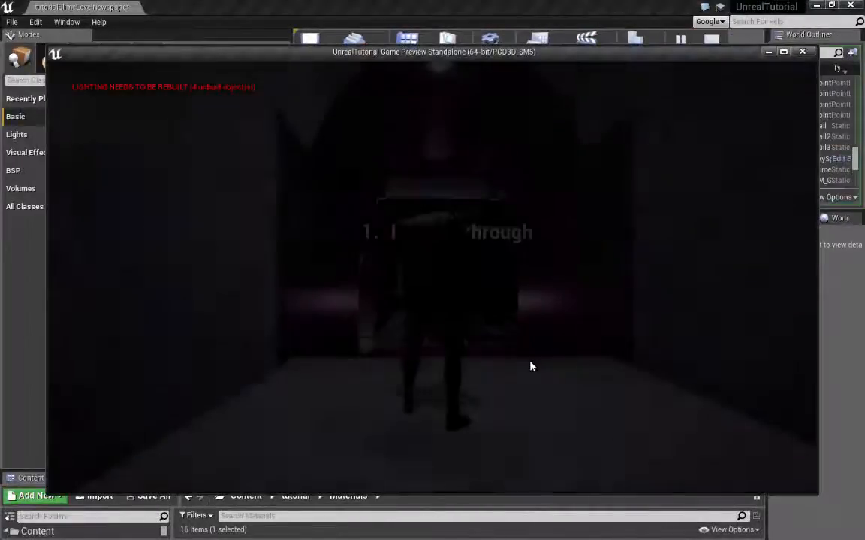
{"action": "left_click", "coordinate": [530, 366]}
{"action": "key", "text": "w"}
{"action": "key", "text": "w"}
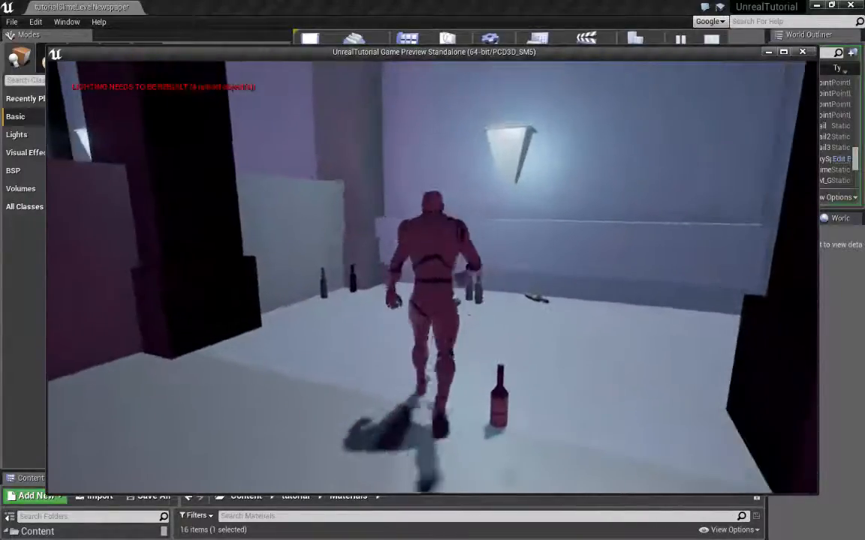
{"action": "key", "text": "s"}
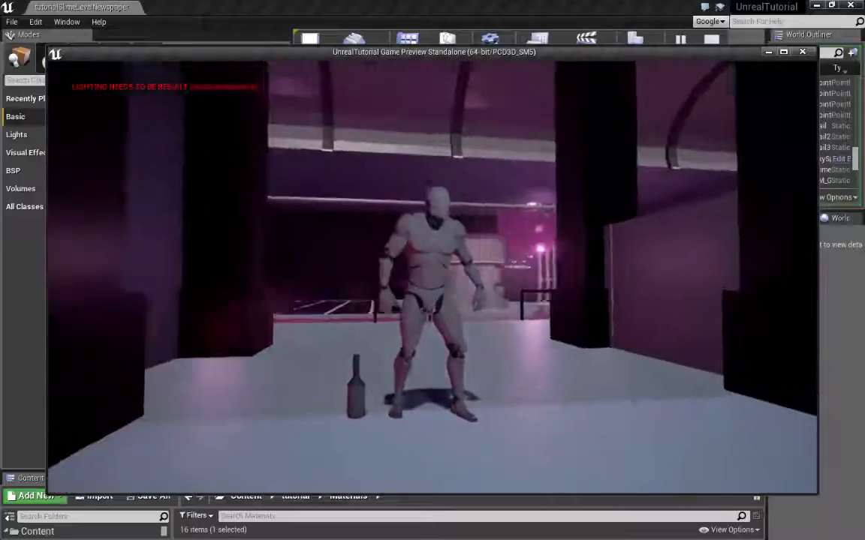
{"action": "key", "text": "w"}
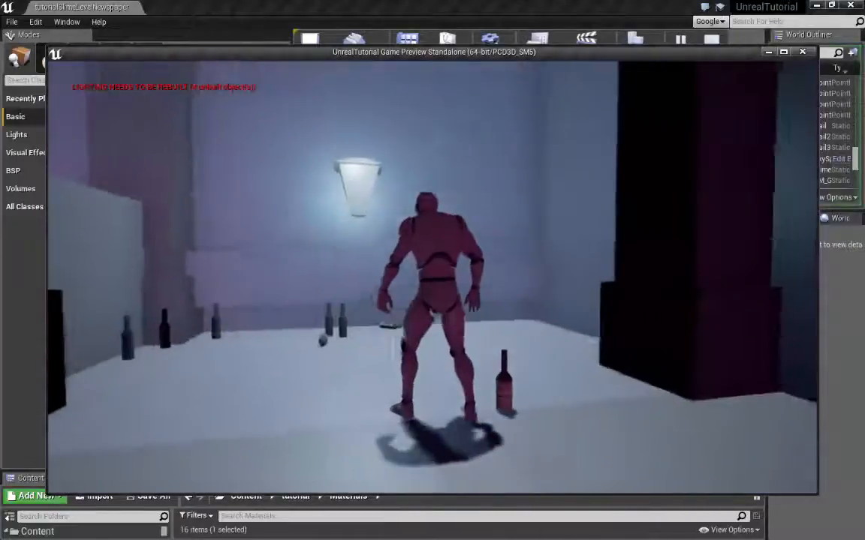
{"action": "key", "text": "w"}
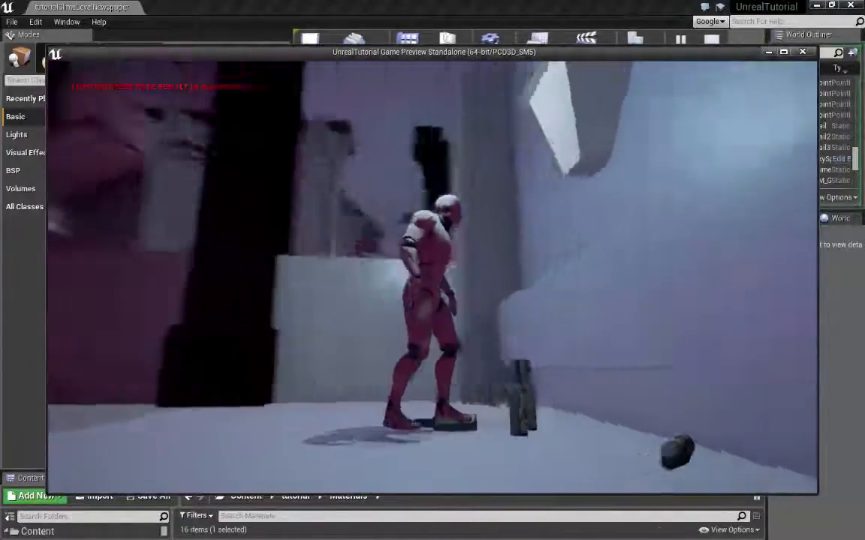
{"action": "key", "text": "s"}
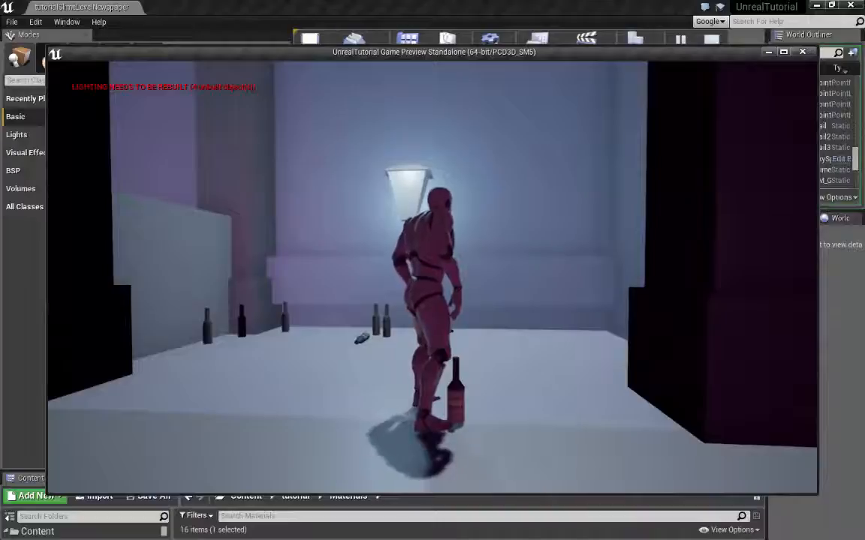
{"action": "key", "text": "Escape"}
Start exporting the selected SM_SodaTest mesh as FBX and choose the Teaching/Unreal4/StaticMeshes folder as the destination.
{"action": "right_click_drag", "start_coordinate": [567, 352], "coordinate": [529, 346]}
{"action": "left_click_drag", "start_coordinate": [766, 353], "coordinate": [793, 371]}
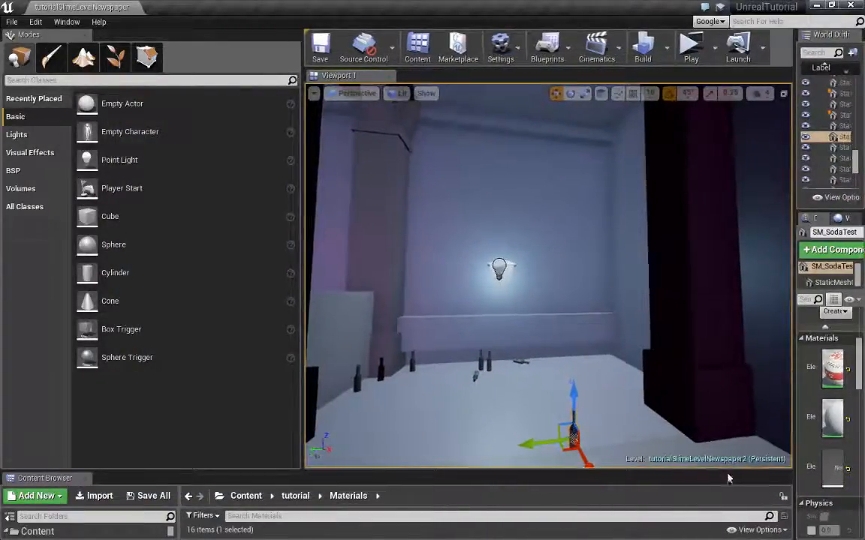
{"action": "left_click_drag", "start_coordinate": [713, 473], "coordinate": [675, 334]}
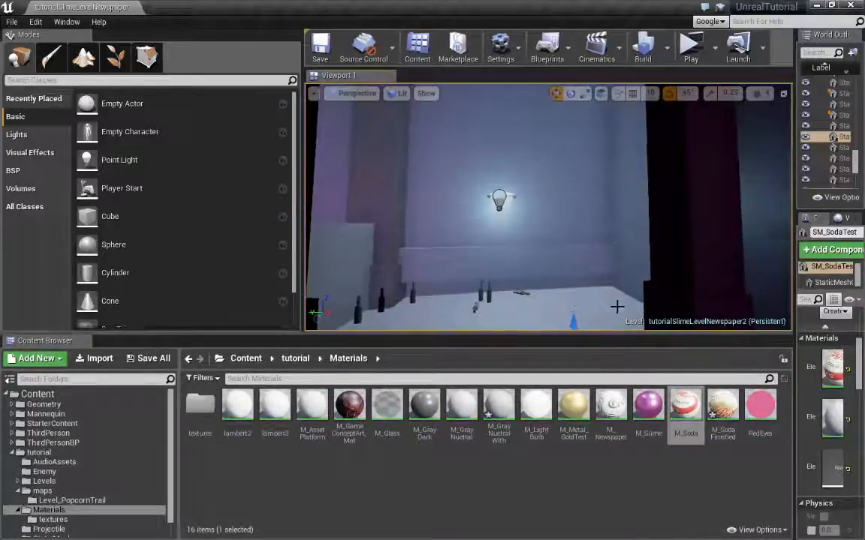
{"action": "left_click", "coordinate": [11, 21]}
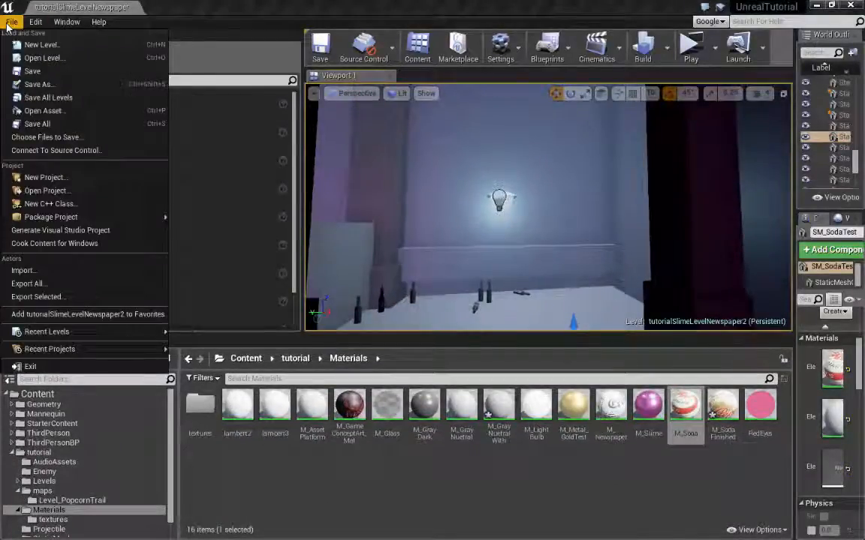
{"action": "left_click", "coordinate": [57, 298]}
{"action": "left_click_drag", "start_coordinate": [323, 9], "coordinate": [347, 16]}
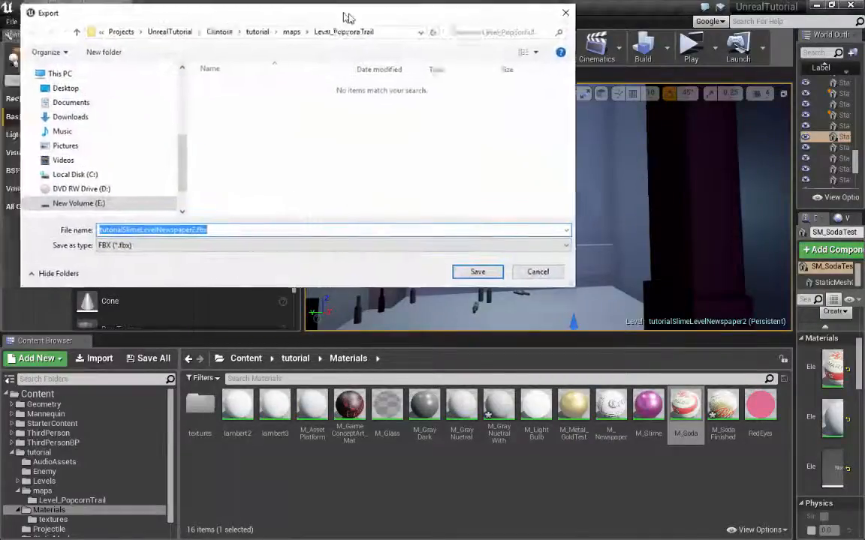
{"action": "left_click", "coordinate": [135, 36]}
{"action": "left_click", "coordinate": [304, 36]}
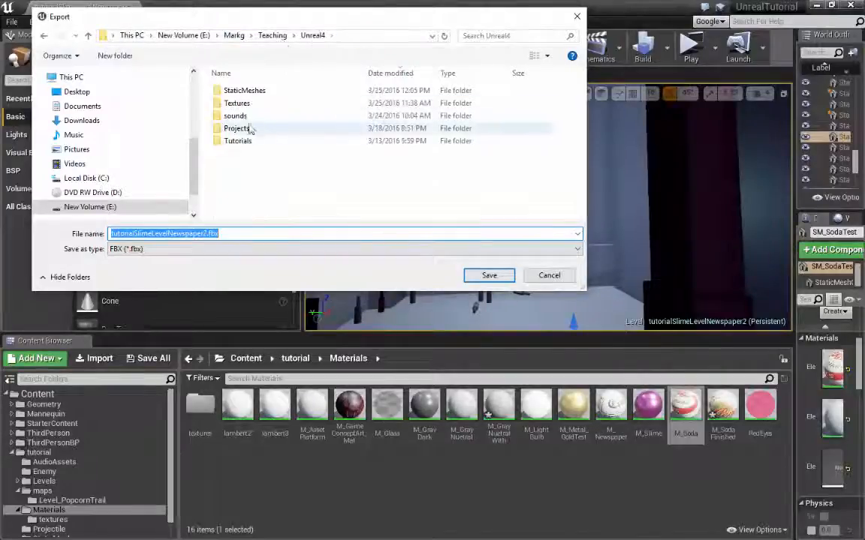
{"action": "double_click", "coordinate": [255, 91]}
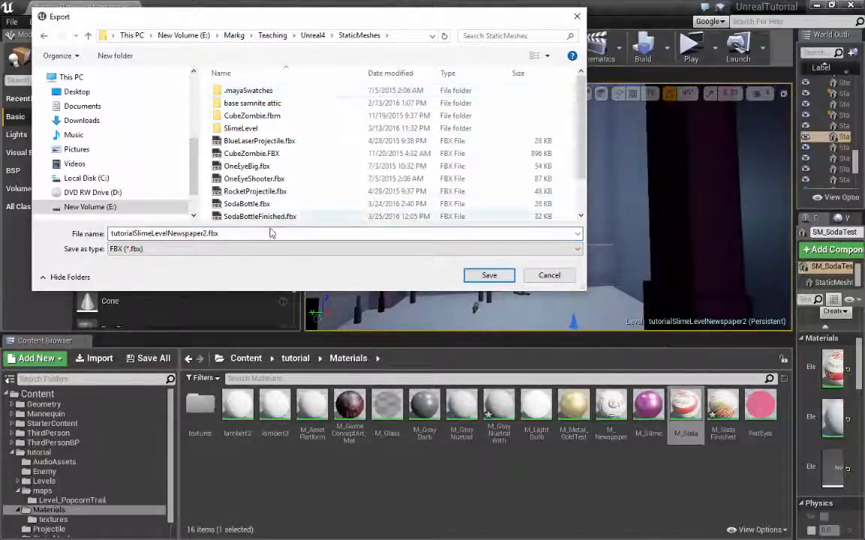
Name the export file SodaBottleTest.fbx, based on the existing SodaBottle.fbx name, and save it.
{"action": "left_click", "coordinate": [251, 204]}
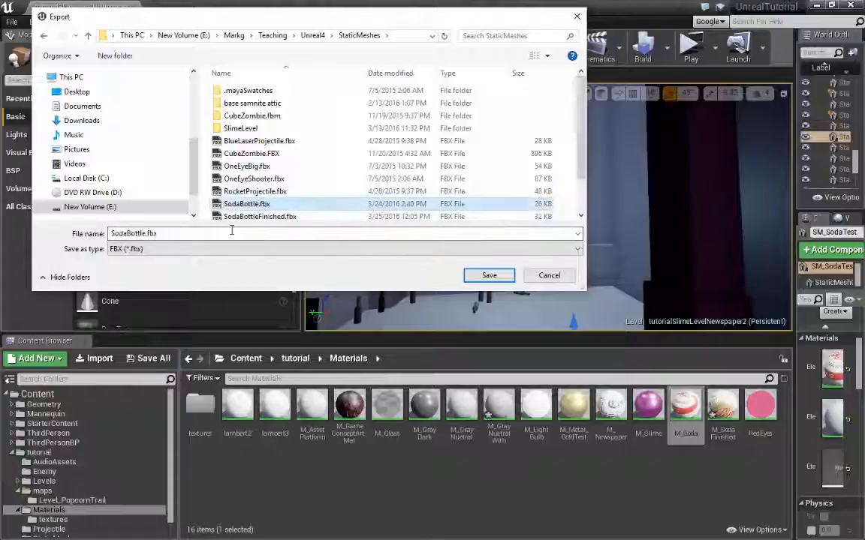
{"action": "double_click", "coordinate": [145, 235]}
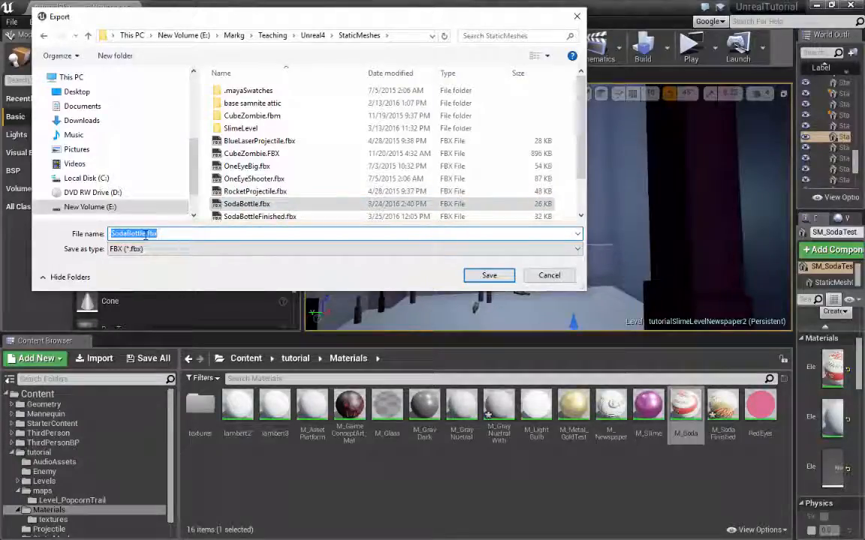
{"action": "left_click", "coordinate": [133, 233]}
{"action": "type", "text": "Test"}
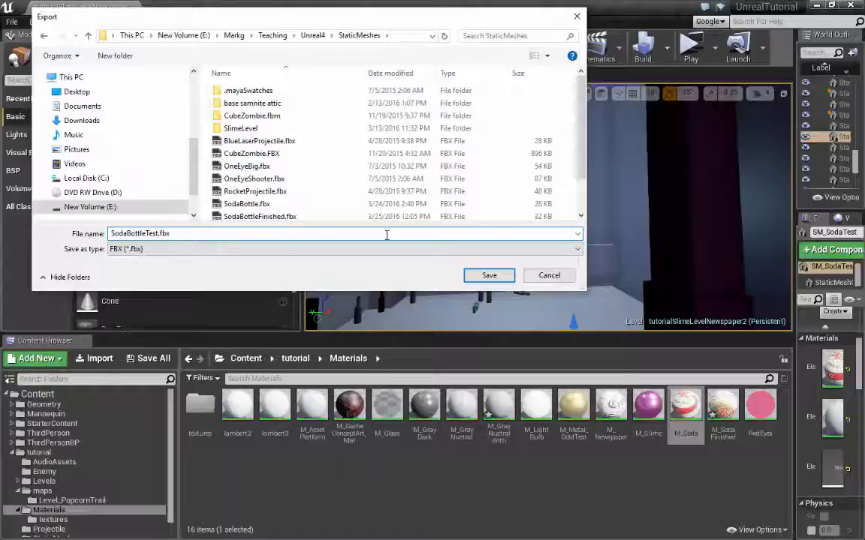
{"action": "key", "text": "Return"}
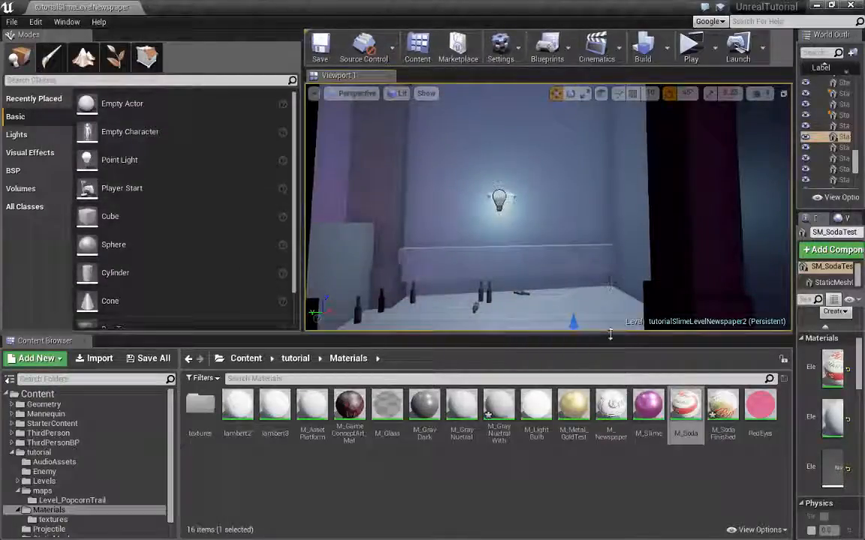
Switch to the SodaBottle.ma scene in Maya, maximize its window and select the existing textured bottle.
{"action": "left_click_drag", "start_coordinate": [610, 334], "coordinate": [610, 478]}
{"action": "left_click_drag", "start_coordinate": [591, 275], "coordinate": [541, 335]}
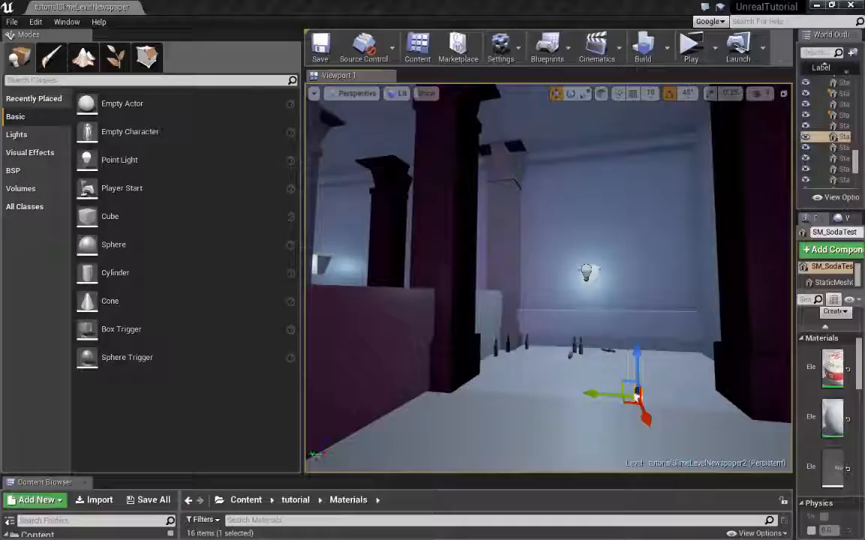
{"action": "left_click_drag", "start_coordinate": [864, 134], "coordinate": [416, 35]}
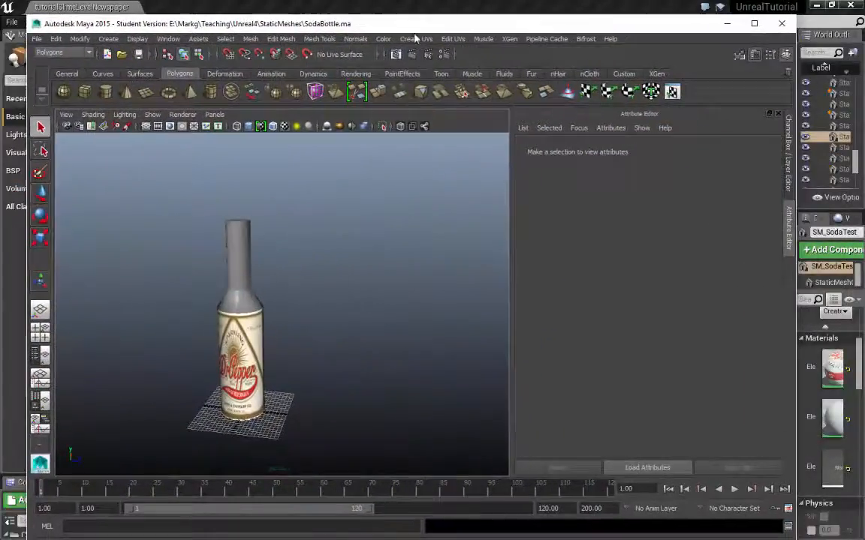
{"action": "left_click", "coordinate": [753, 23]}
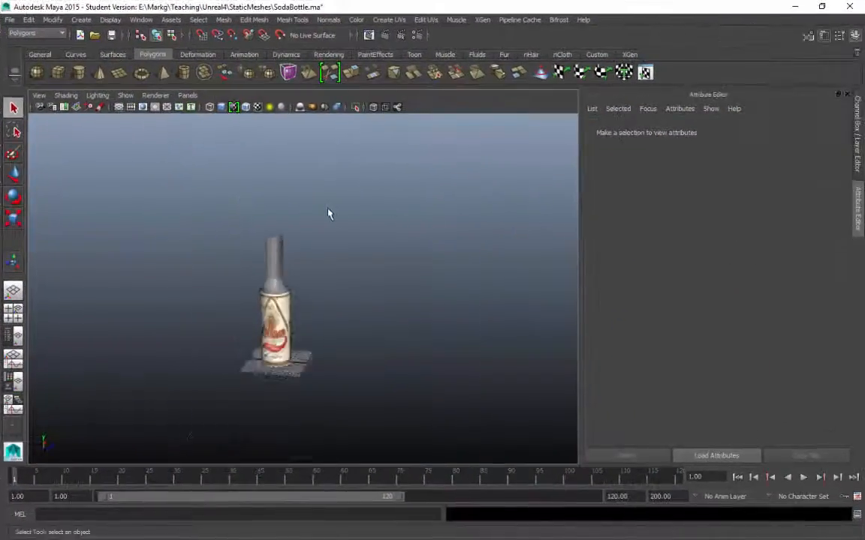
{"action": "scroll", "coordinate": [328, 214], "scroll_direction": "down", "scroll_amount": 3}
{"action": "mouse_move", "coordinate": [349, 199]}
{"action": "right_mouse_down"}
{"action": "mouse_move", "coordinate": [353, 222]}
{"action": "mouse_move", "coordinate": [353, 201]}
{"action": "right_mouse_up"}
{"action": "scroll", "coordinate": [274, 317], "scroll_direction": "up", "scroll_amount": 5}
{"action": "scroll", "coordinate": [277, 315], "scroll_direction": "down", "scroll_amount": 3}
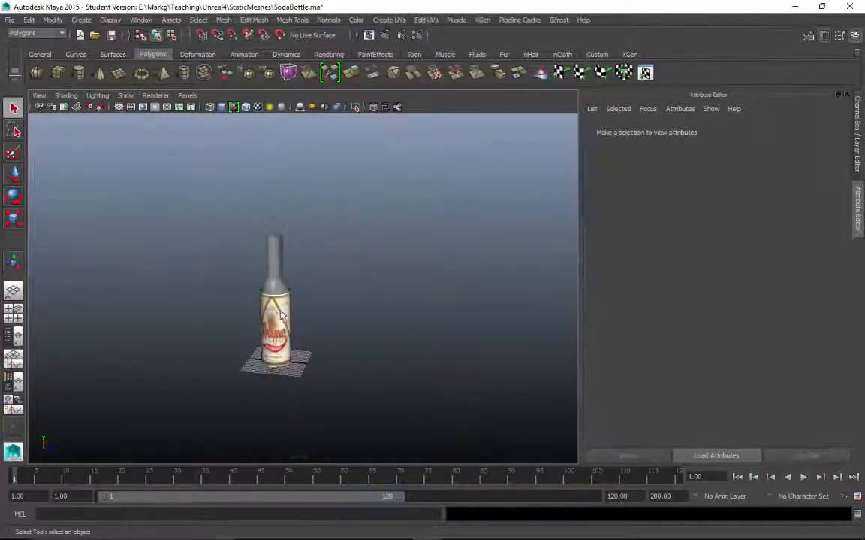
{"action": "left_click", "coordinate": [281, 316]}
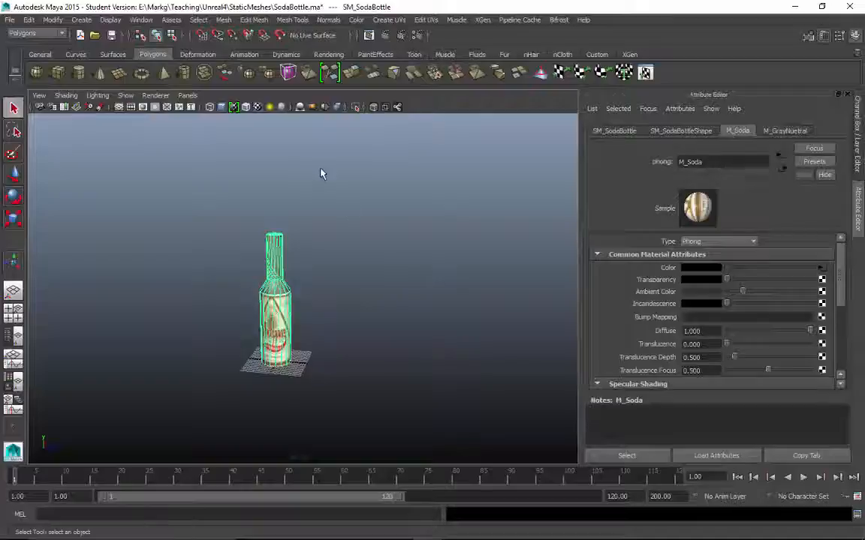
Import SodaBottleTest.fbx from the Unreal4/StaticMeshes folder into the Maya scene.
{"action": "left_click", "coordinate": [9, 20]}
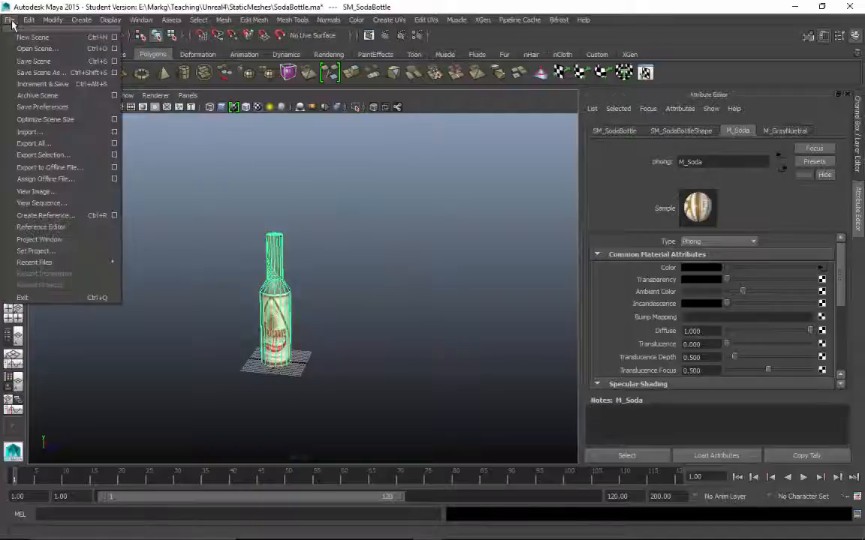
{"action": "left_click", "coordinate": [41, 135]}
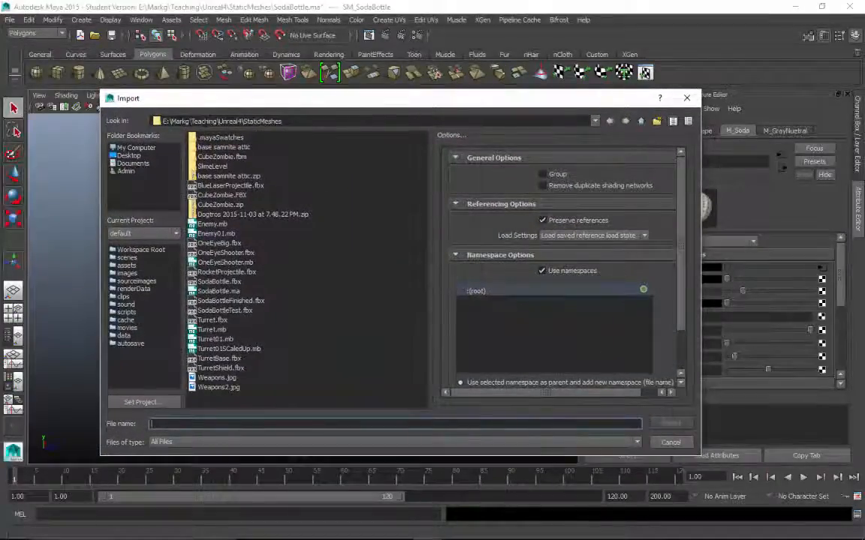
{"action": "left_click_drag", "start_coordinate": [190, 121], "coordinate": [263, 121]}
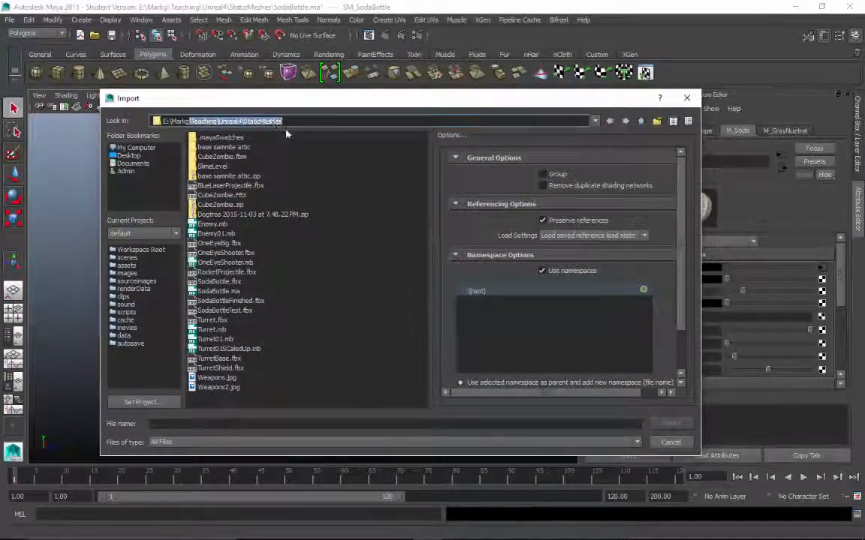
{"action": "left_click", "coordinate": [225, 310]}
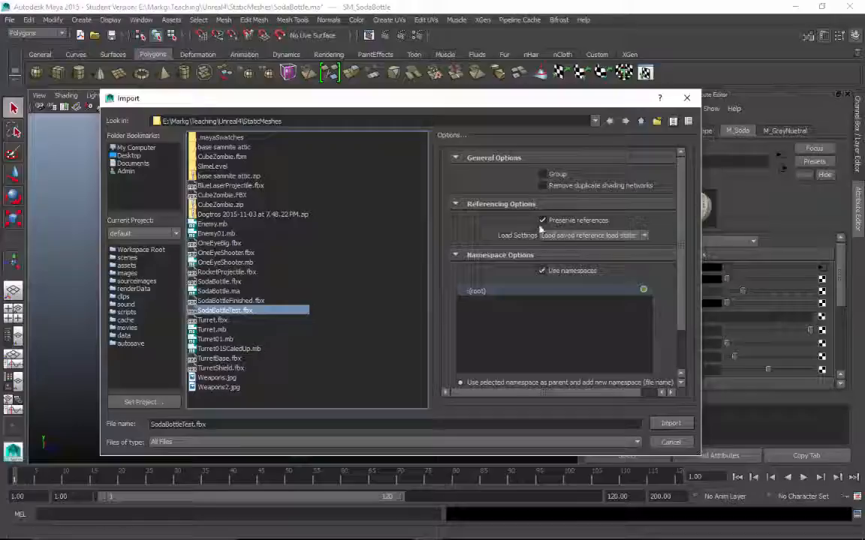
{"action": "left_click", "coordinate": [670, 424]}
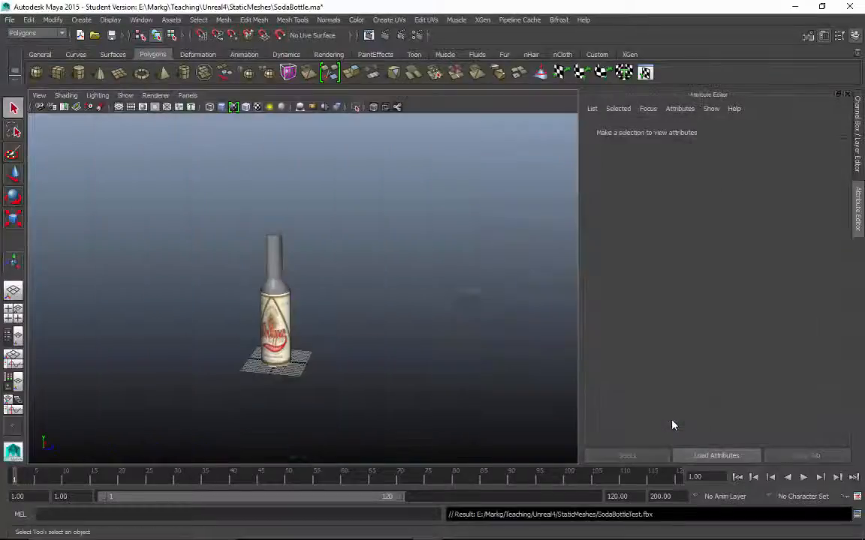
Locate the imported SM_SodaTest bottle far from the original bottle and select it.
{"action": "left_click", "coordinate": [388, 237]}
{"action": "scroll", "coordinate": [383, 239], "scroll_direction": "down", "scroll_amount": 6}
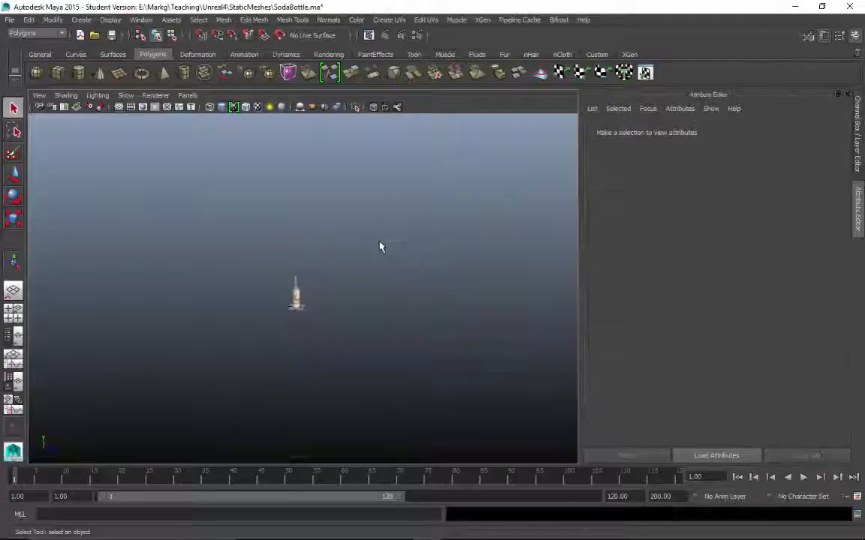
{"action": "scroll", "coordinate": [380, 248], "scroll_direction": "down", "scroll_amount": 3}
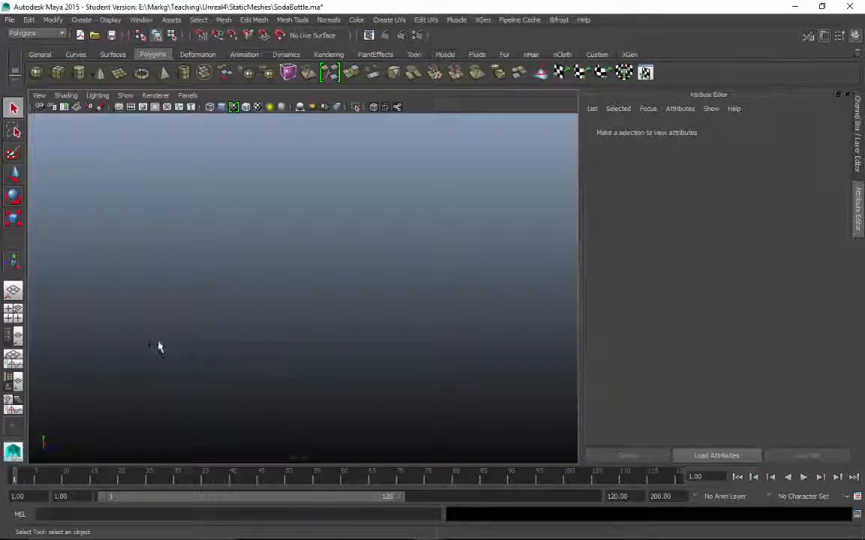
{"action": "left_click", "coordinate": [160, 344]}
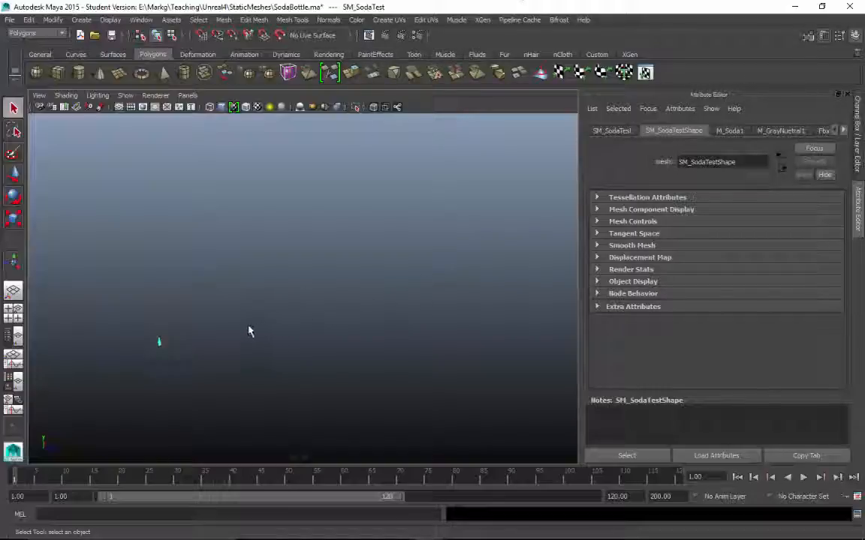
Select the imported SM_SodaTest bottle and set its X, Y and Z translation to 0.
{"action": "scroll", "coordinate": [220, 291], "scroll_direction": "up", "scroll_amount": 2}
{"action": "left_click", "coordinate": [117, 303]}
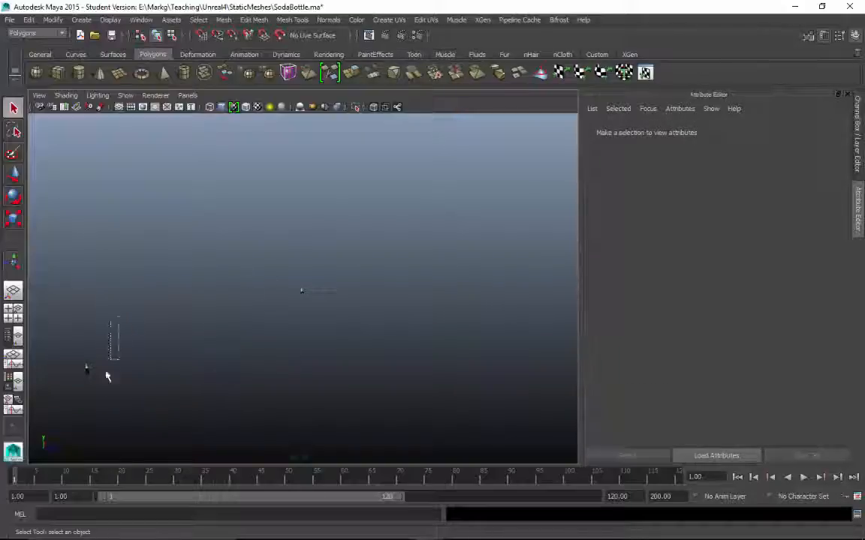
{"action": "left_click_drag", "start_coordinate": [108, 376], "coordinate": [77, 397]}
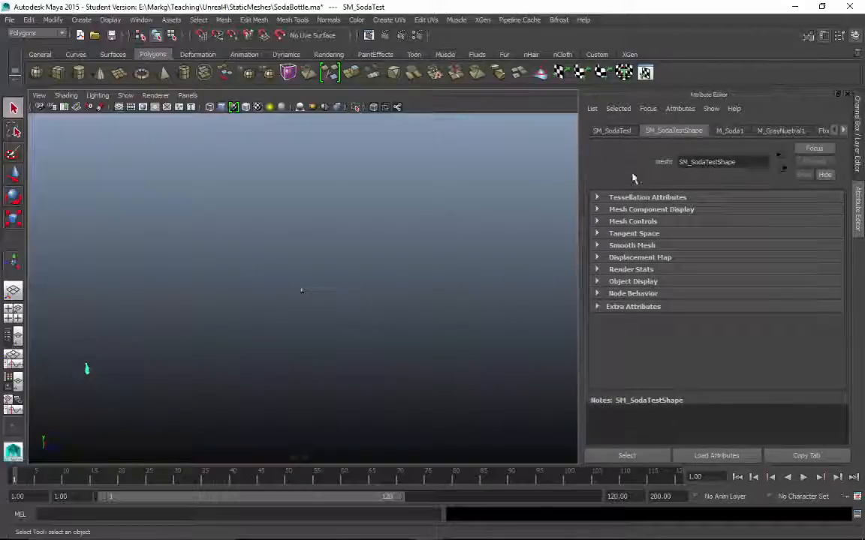
{"action": "left_click", "coordinate": [614, 132]}
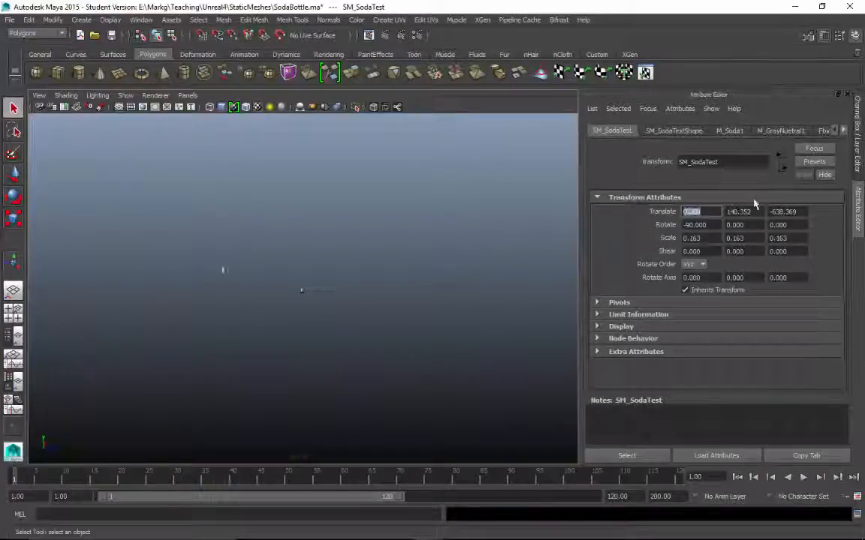
{"action": "type", "text": "0"}
{"action": "key", "text": "Tab"}
{"action": "type", "text": "0"}
{"action": "key", "text": "Return"}
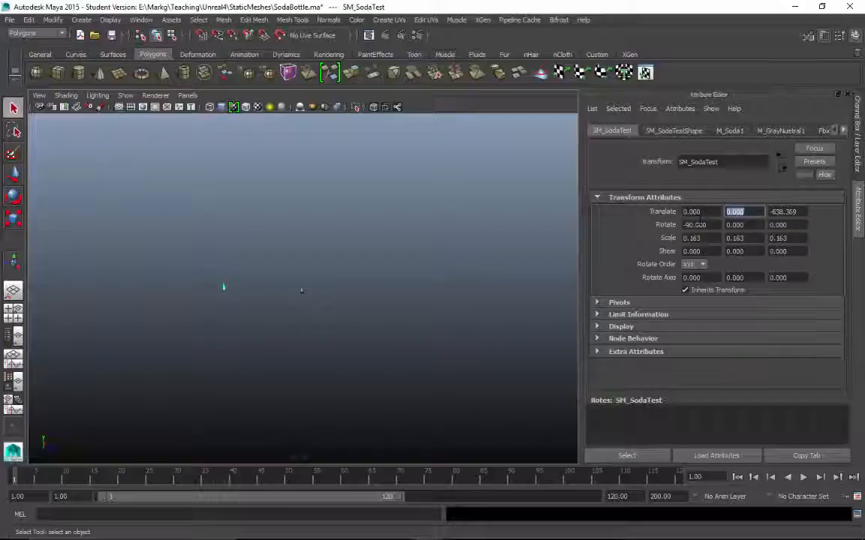
{"action": "key", "text": "Tab"}
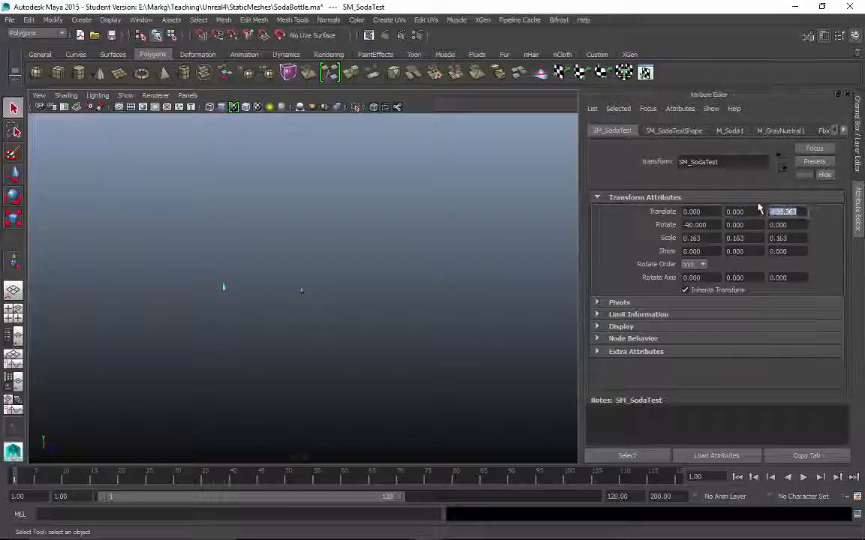
{"action": "left_click", "coordinate": [379, 292]}
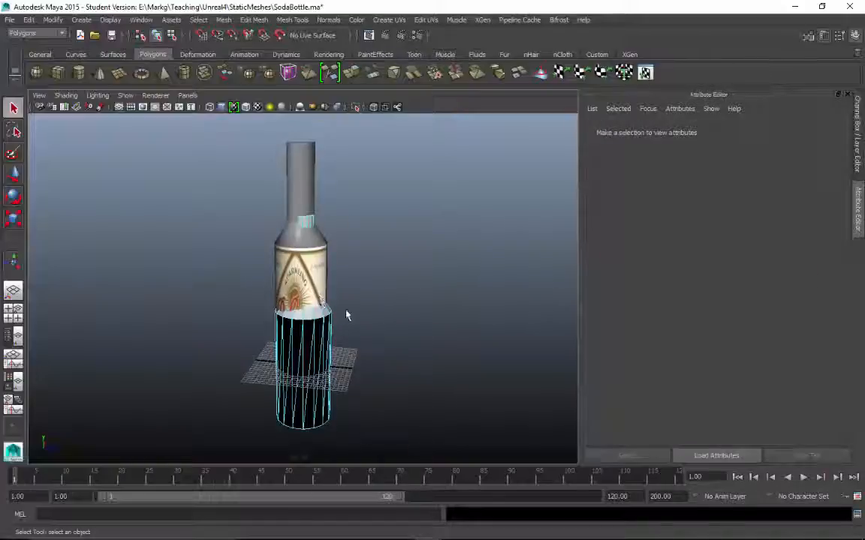
Move SM_SodaTest as a whole object up and beside the original bottle, to about 14.1 in Y and 16.6 in Z.
{"action": "left_click", "coordinate": [300, 353]}
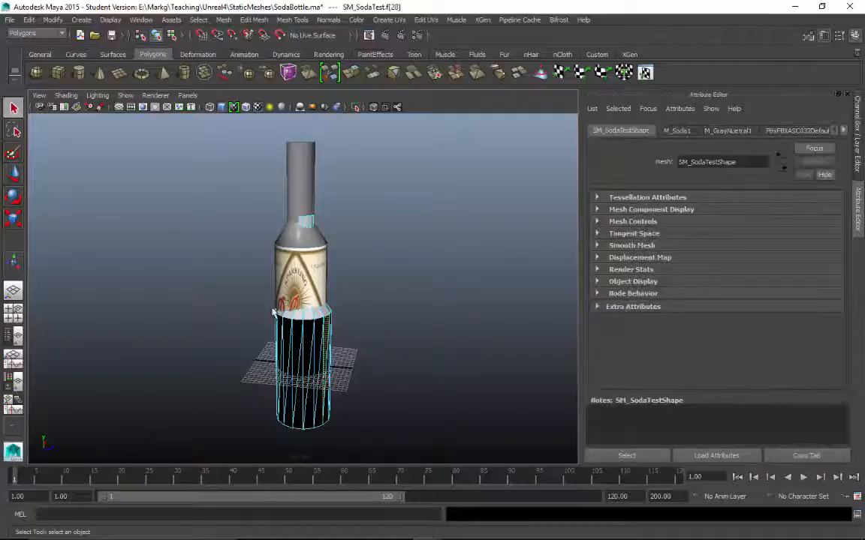
{"action": "right_click_drag", "start_coordinate": [300, 254], "coordinate": [346, 244]}
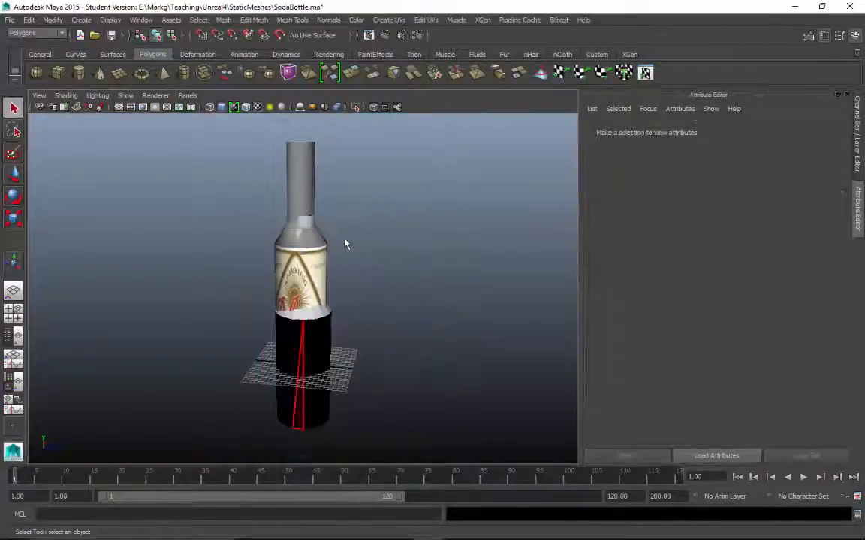
{"action": "left_click", "coordinate": [313, 348]}
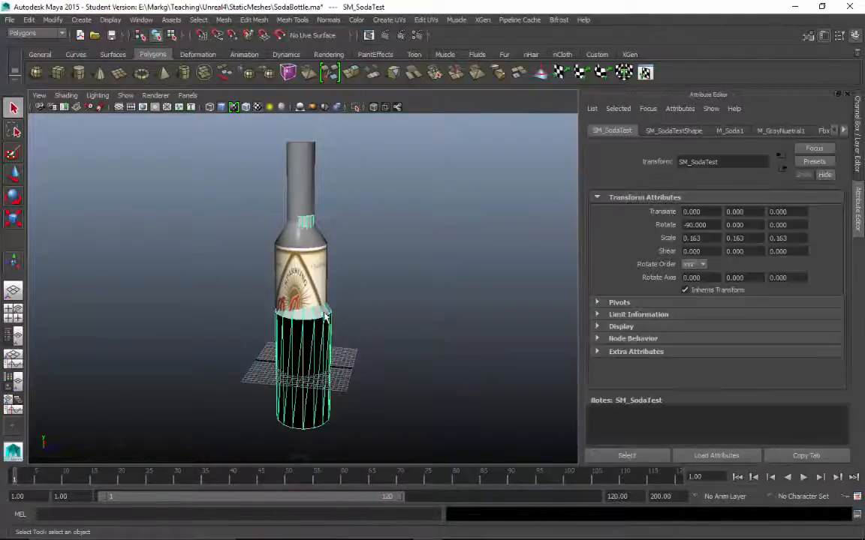
{"action": "key", "text": "w"}
{"action": "left_click_drag", "start_coordinate": [303, 311], "coordinate": [432, 296]}
{"action": "right_click_drag", "start_coordinate": [444, 253], "coordinate": [444, 276]}
{"action": "mouse_move", "coordinate": [438, 276]}
{"action": "left_mouse_down", "text": "alt"}
{"action": "mouse_move", "coordinate": [463, 283]}
{"action": "mouse_move", "coordinate": [452, 241]}
{"action": "mouse_move", "coordinate": [427, 247]}
{"action": "mouse_move", "coordinate": [426, 277]}
{"action": "left_mouse_up", "text": "alt"}
{"action": "scroll", "coordinate": [426, 276], "scroll_direction": "up", "scroll_amount": 2}
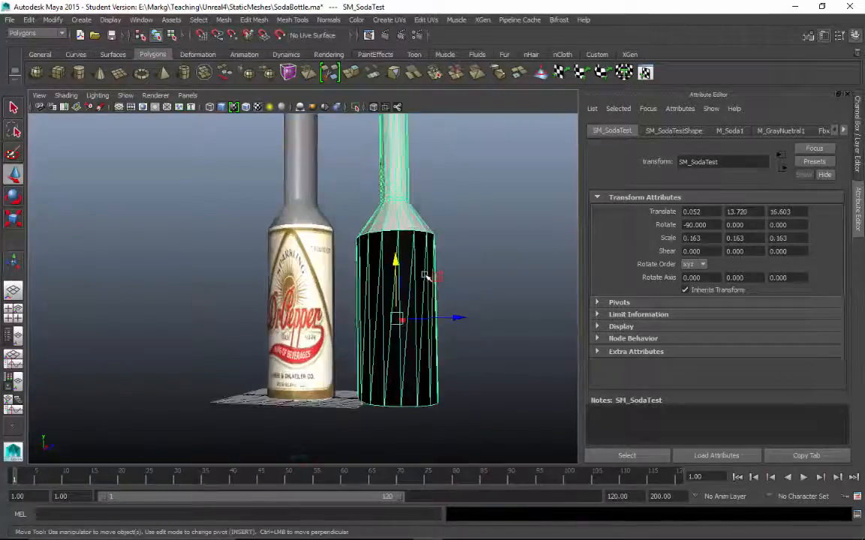
{"action": "mouse_move", "coordinate": [460, 247]}
{"action": "left_mouse_down", "text": "alt"}
{"action": "mouse_move", "coordinate": [348, 245]}
{"action": "mouse_move", "coordinate": [521, 241]}
{"action": "mouse_move", "coordinate": [443, 247]}
{"action": "left_mouse_up", "text": "alt"}
{"action": "left_click_drag", "start_coordinate": [396, 261], "coordinate": [397, 260]}
{"action": "left_click_drag", "start_coordinate": [521, 235], "coordinate": [371, 134], "text": "alt"}
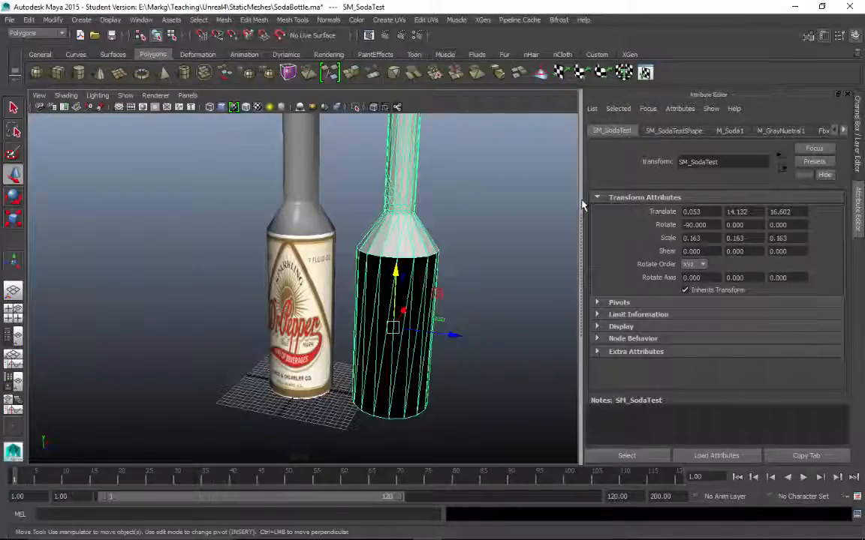
{"action": "mouse_move", "coordinate": [441, 168]}
{"action": "left_mouse_down", "text": "alt"}
{"action": "mouse_move", "coordinate": [486, 147]}
{"action": "mouse_move", "coordinate": [436, 146]}
{"action": "mouse_move", "coordinate": [453, 163]}
{"action": "mouse_move", "coordinate": [448, 168]}
{"action": "left_mouse_up", "text": "alt"}
Move the original SM_SodaBottle away from the imported bottle, to about -37.4 in Z.
{"action": "left_click", "coordinate": [305, 203]}
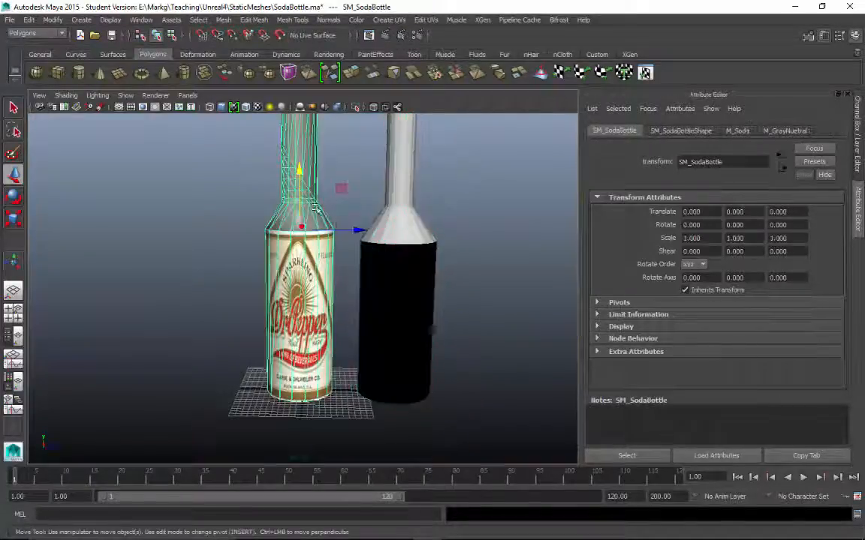
{"action": "left_click_drag", "start_coordinate": [358, 233], "coordinate": [141, 239]}
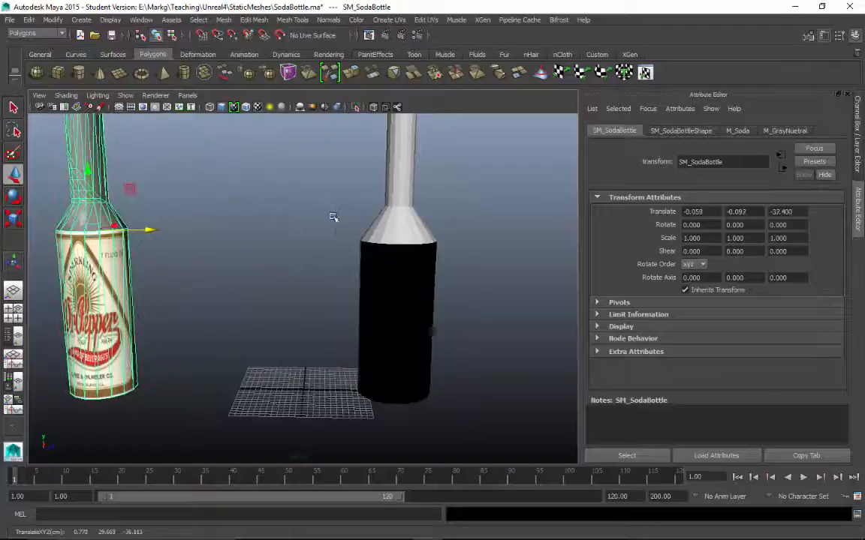
{"action": "left_click_drag", "start_coordinate": [330, 217], "coordinate": [312, 215], "text": "alt"}
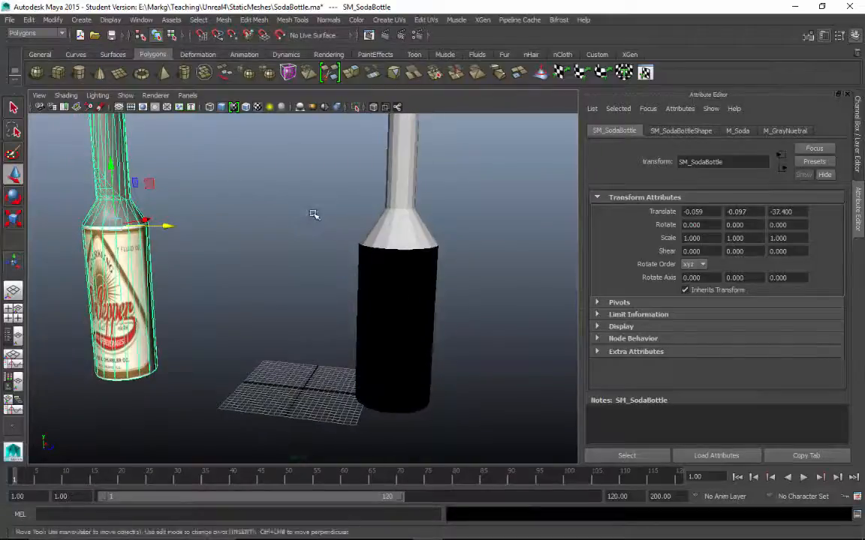
Select faces 24 to 31 on one side of SM_SodaTest's black label area.
{"action": "left_click", "coordinate": [421, 289]}
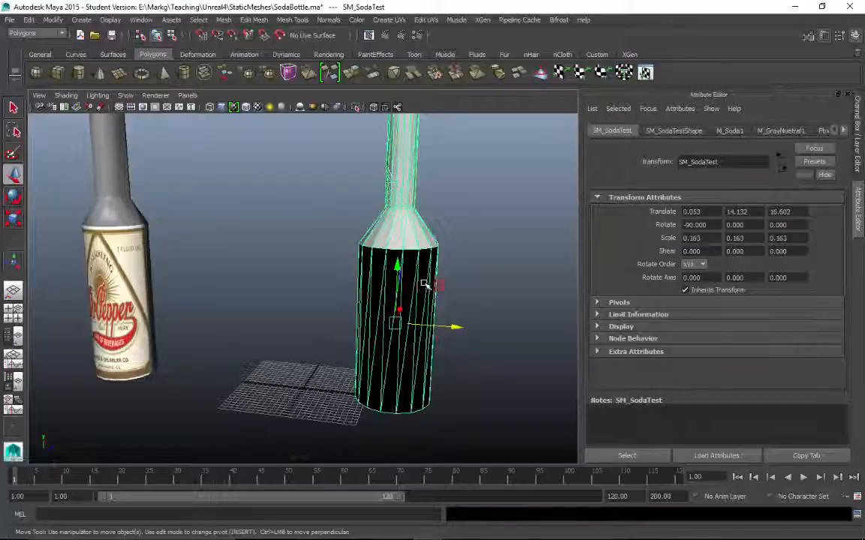
{"action": "left_click_drag", "start_coordinate": [448, 264], "coordinate": [379, 285], "text": "alt"}
{"action": "right_click", "coordinate": [363, 253]}
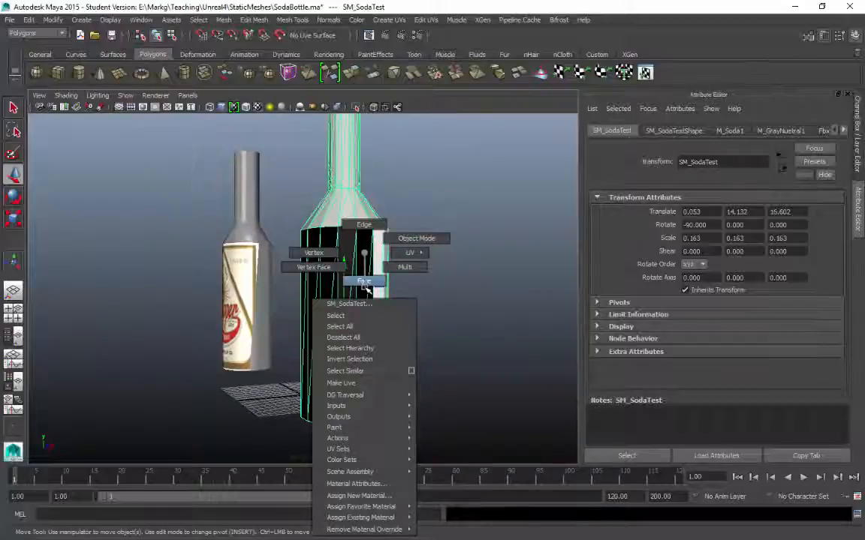
{"action": "left_click", "coordinate": [364, 281]}
{"action": "left_click", "coordinate": [367, 262]}
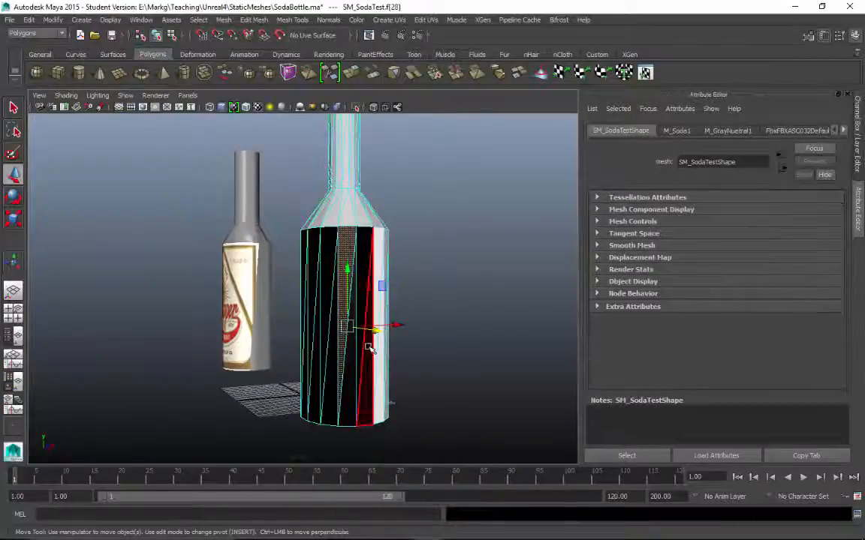
{"action": "left_click", "coordinate": [368, 247], "text": "shift"}
{"action": "left_click", "coordinate": [350, 318], "text": "shift"}
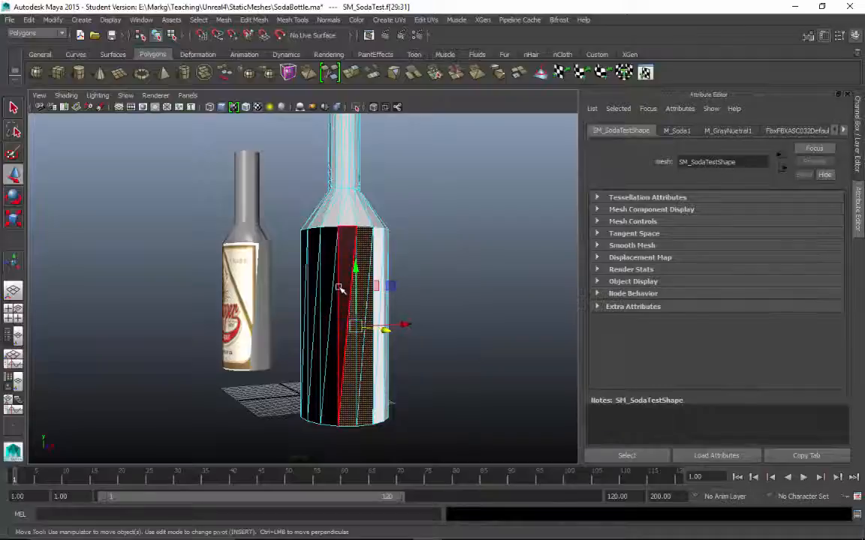
{"action": "left_click", "coordinate": [342, 288], "text": "shift"}
{"action": "left_click", "coordinate": [330, 306], "text": "shift"}
{"action": "left_click", "coordinate": [328, 296], "text": "shift"}
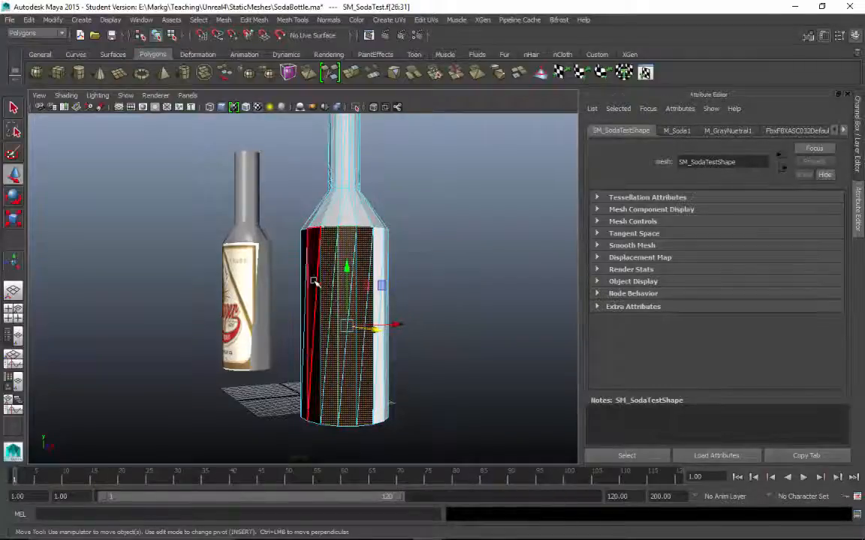
{"action": "left_click", "coordinate": [313, 290], "text": "shift"}
{"action": "left_click_drag", "start_coordinate": [313, 290], "coordinate": [430, 270], "text": "alt"}
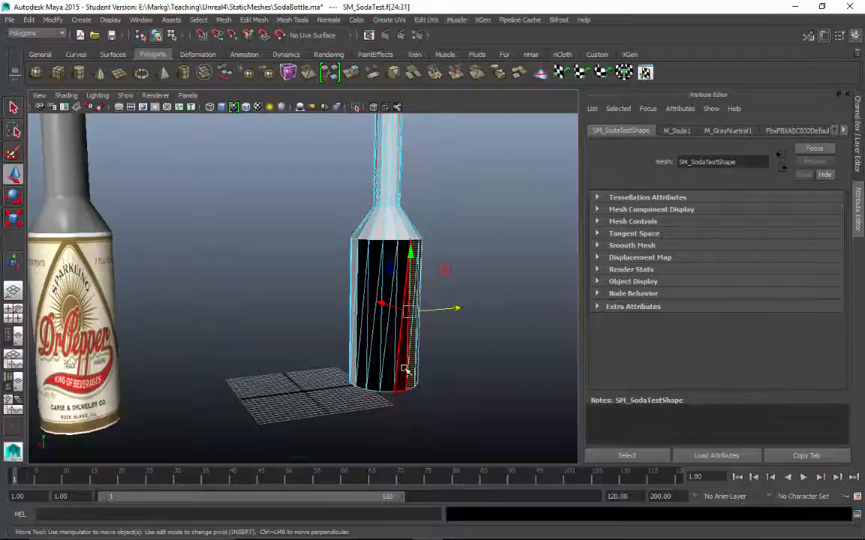
Extend the face selection around SM_SodaTest's body to cover the remaining black label faces, 16 to 31 in all.
{"action": "left_click", "coordinate": [398, 357]}
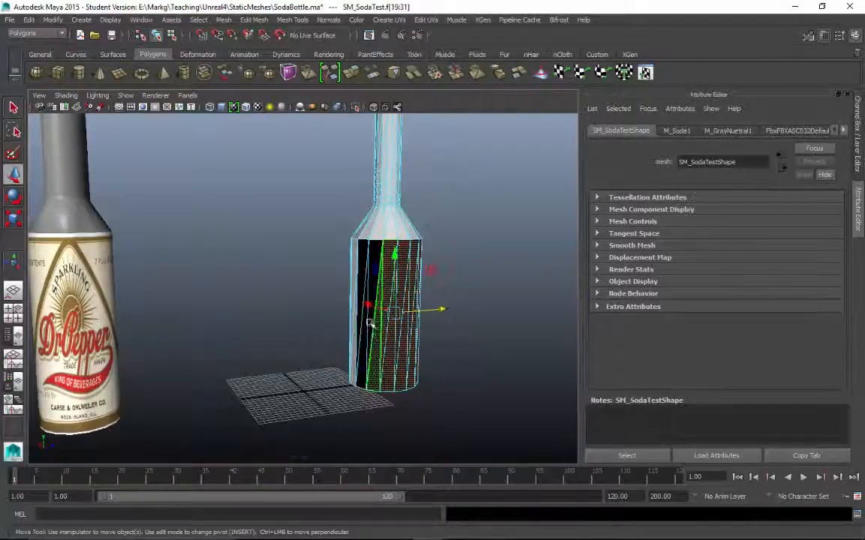
{"action": "left_click", "coordinate": [357, 259], "text": "shift"}
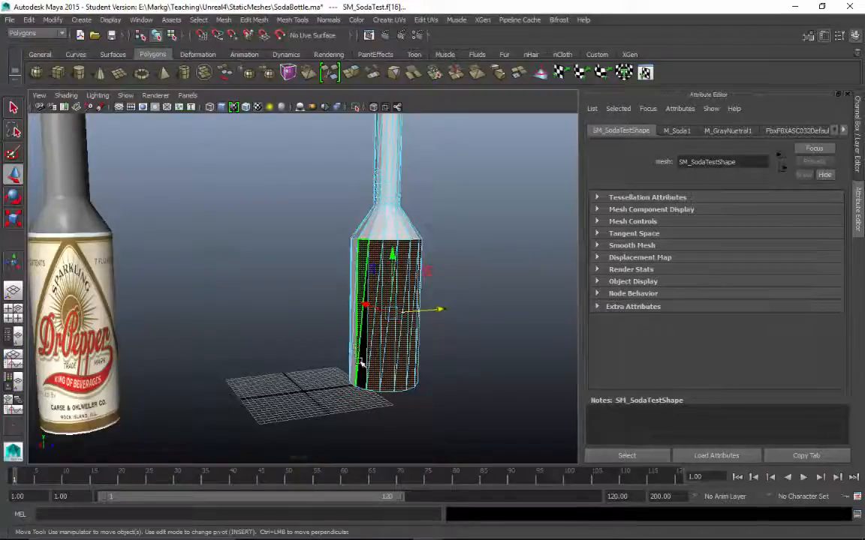
{"action": "left_click", "coordinate": [354, 259], "text": "shift"}
{"action": "left_click_drag", "start_coordinate": [355, 259], "coordinate": [439, 281], "text": "alt"}
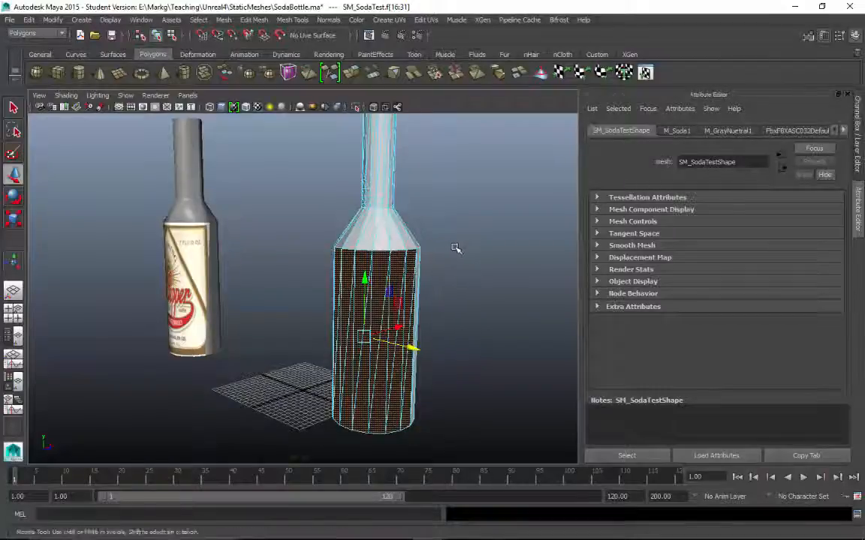
{"action": "left_click_drag", "start_coordinate": [457, 247], "coordinate": [494, 240], "text": "alt"}
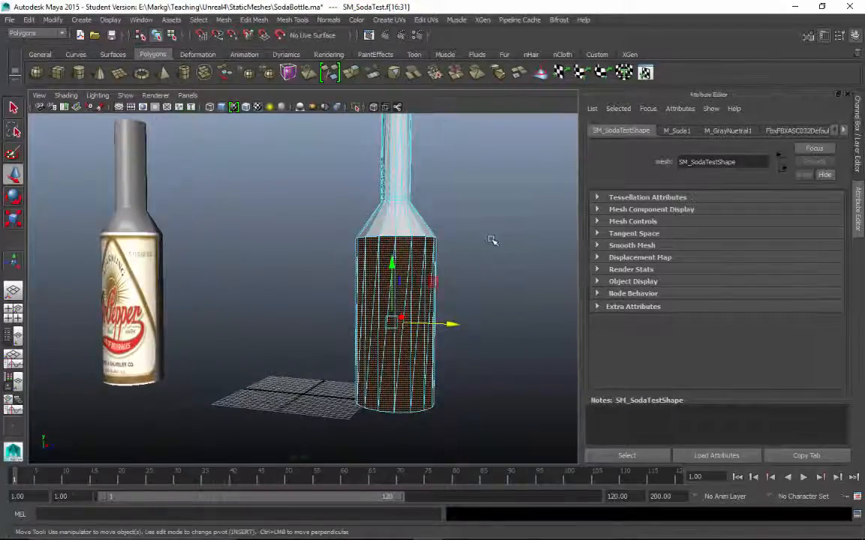
Assign the existing M_Soda1 material to the selected label faces.
{"action": "right_click", "coordinate": [405, 275]}
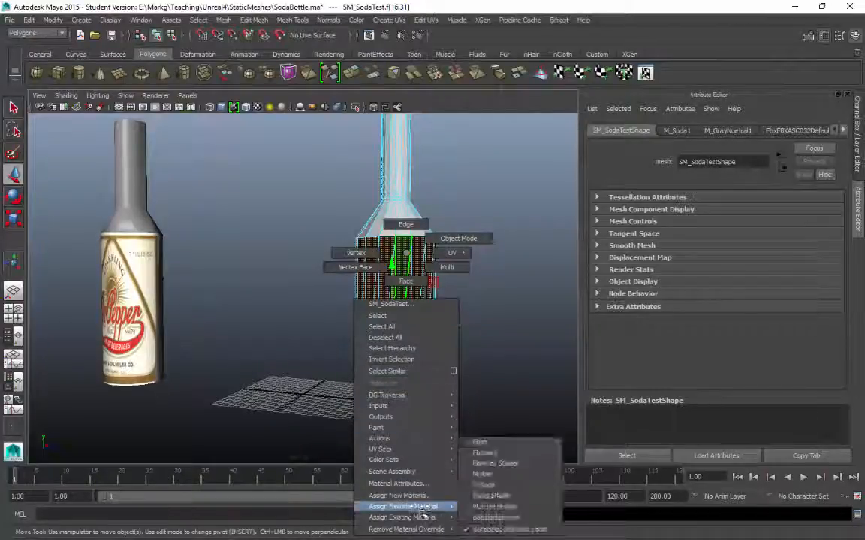
{"action": "mouse_move", "coordinate": [426, 518]}
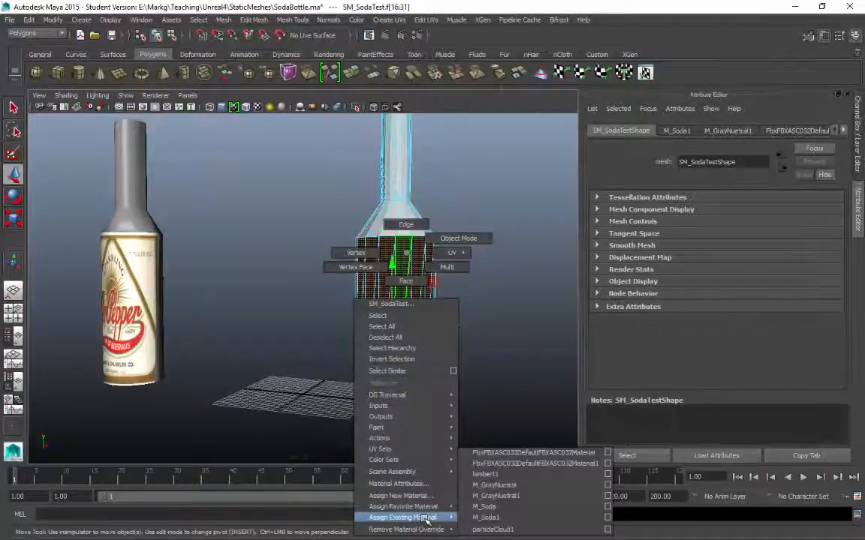
{"action": "left_click", "coordinate": [482, 519]}
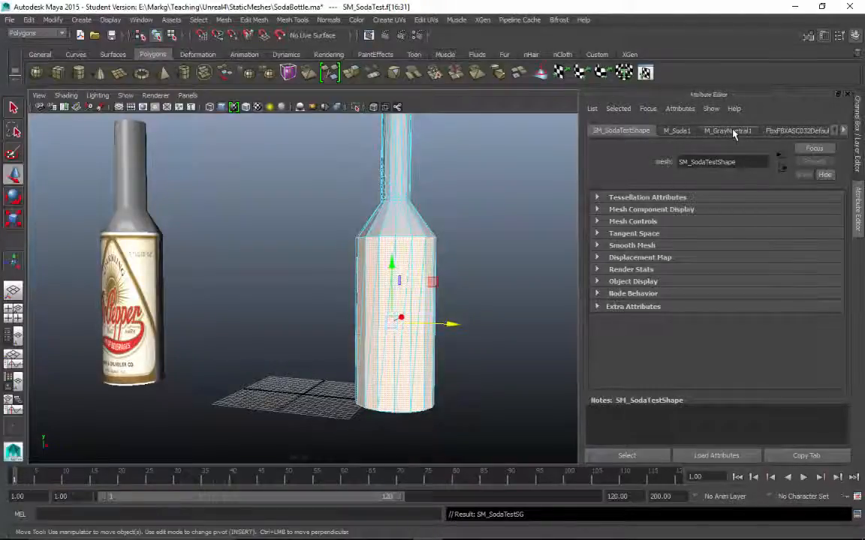
Connect a File texture node to the color of the M_Soda1 material.
{"action": "left_click", "coordinate": [677, 131]}
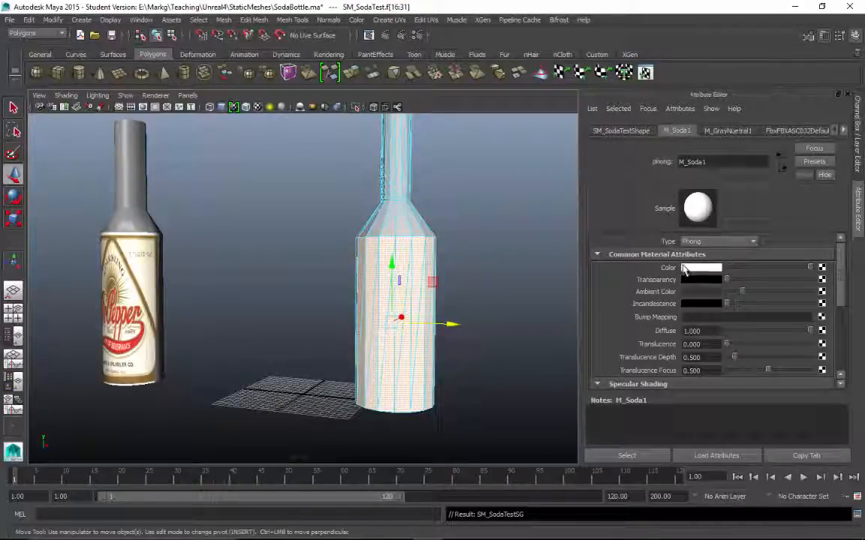
{"action": "left_click", "coordinate": [821, 270]}
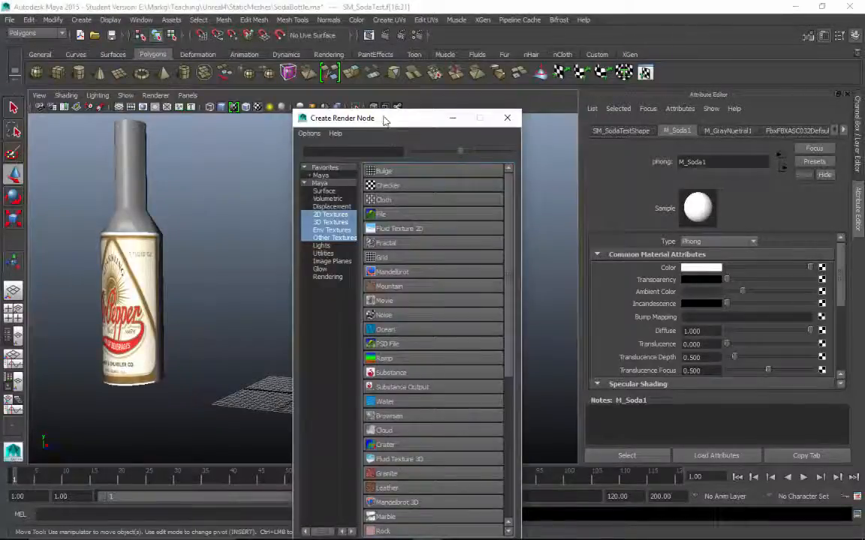
{"action": "left_click_drag", "start_coordinate": [384, 120], "coordinate": [283, 52]}
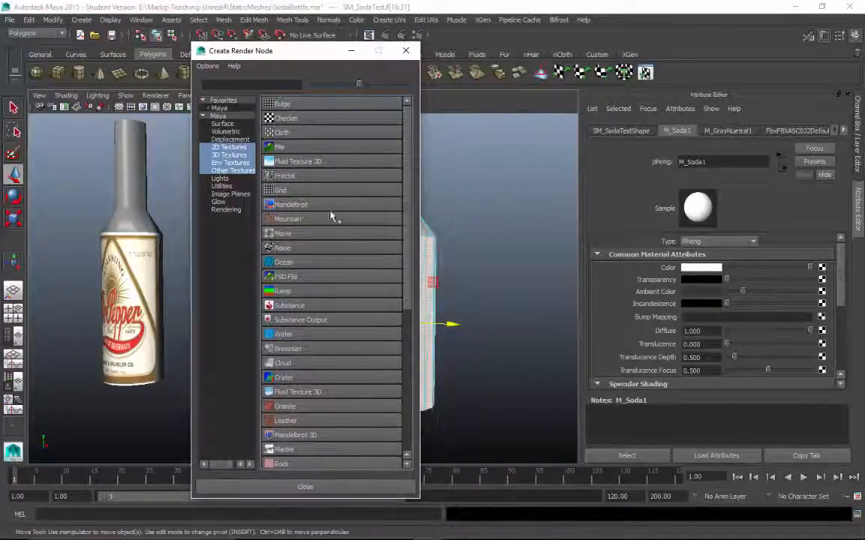
{"action": "left_click", "coordinate": [282, 150]}
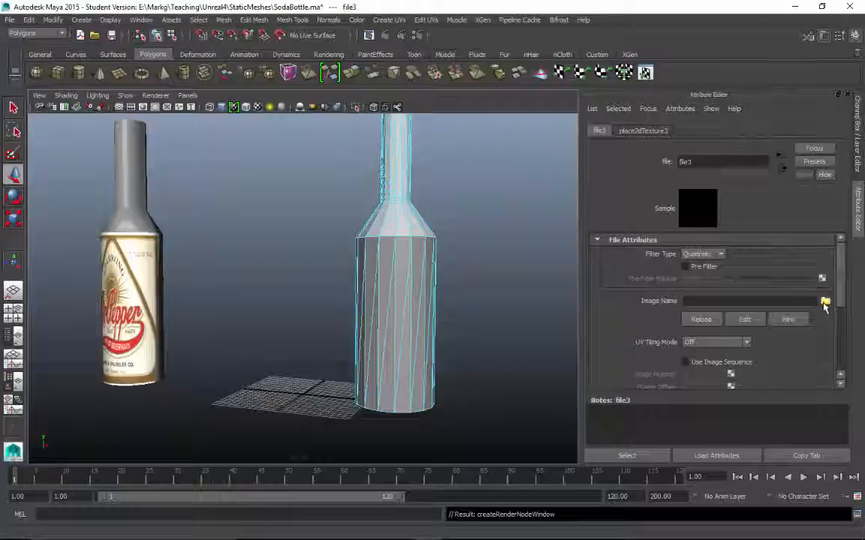
Load SodaLabel.jpg from the Unreal4/Textures folder as the file texture's image and check the label on the bottle.
{"action": "left_click", "coordinate": [824, 302]}
{"action": "left_click_drag", "start_coordinate": [318, 102], "coordinate": [322, 94]}
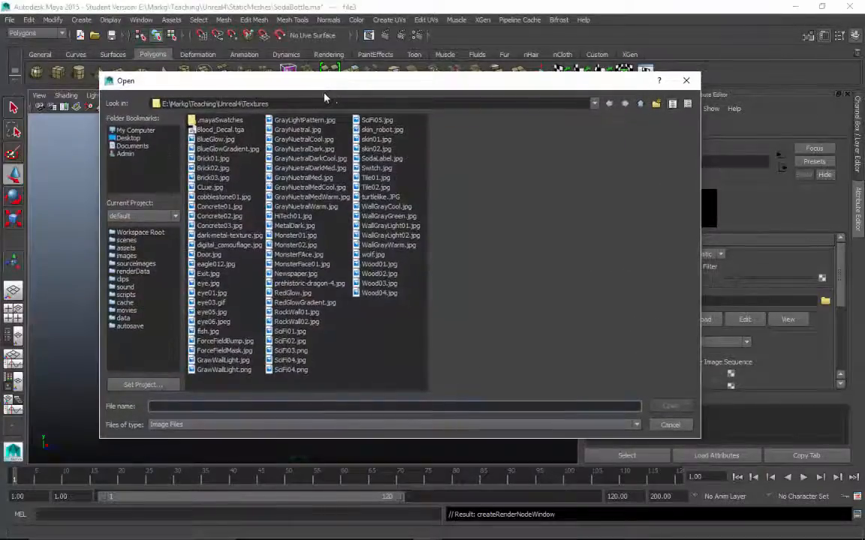
{"action": "left_click", "coordinate": [381, 159]}
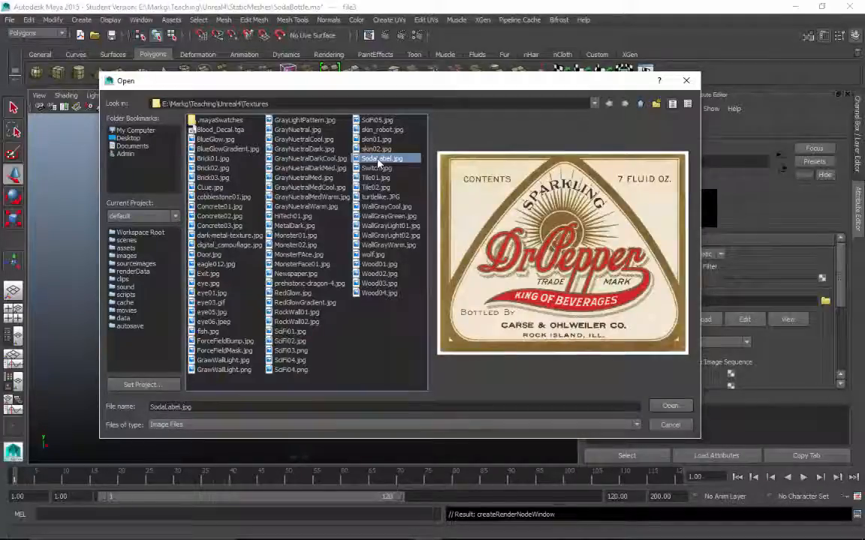
{"action": "left_click", "coordinate": [668, 408]}
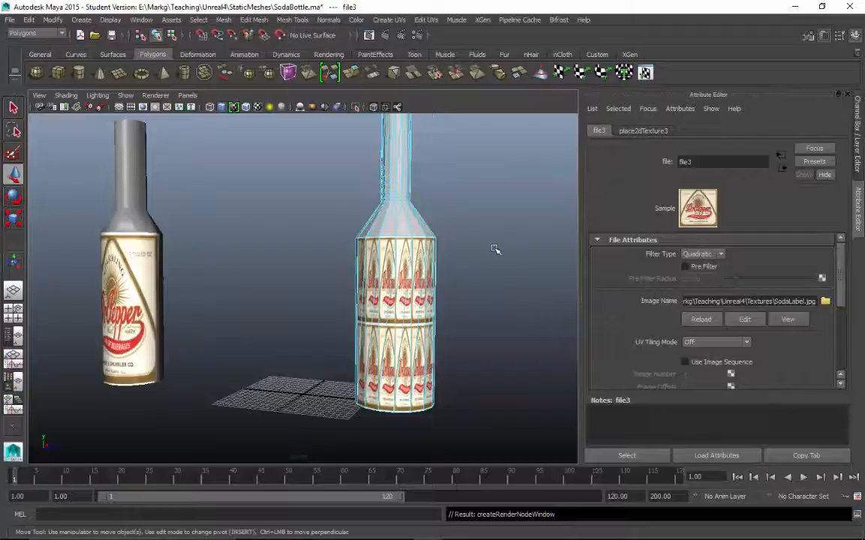
{"action": "left_click_drag", "start_coordinate": [494, 249], "coordinate": [256, 241], "text": "alt"}
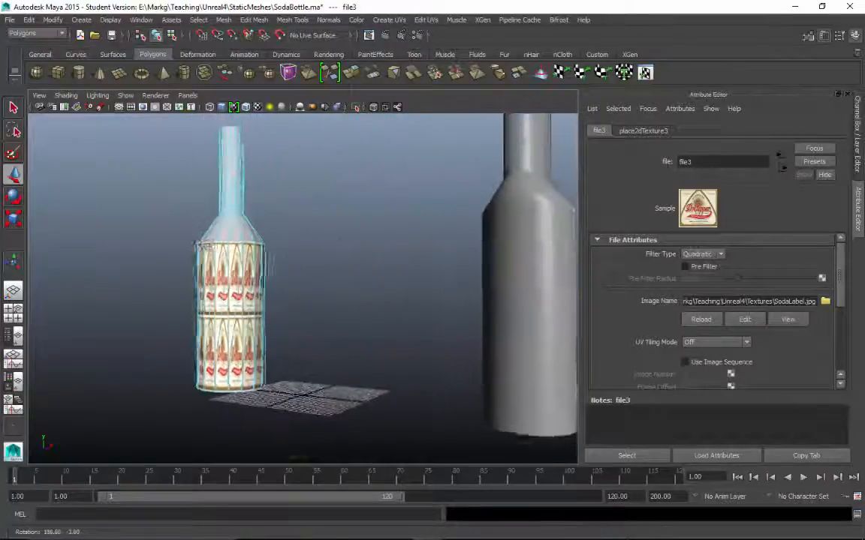
Switch SM_SodaTest to face selection and select the label faces around its body.
{"action": "left_click_drag", "start_coordinate": [201, 245], "coordinate": [516, 236], "text": "alt"}
{"action": "right_click_drag", "start_coordinate": [413, 252], "coordinate": [417, 248]}
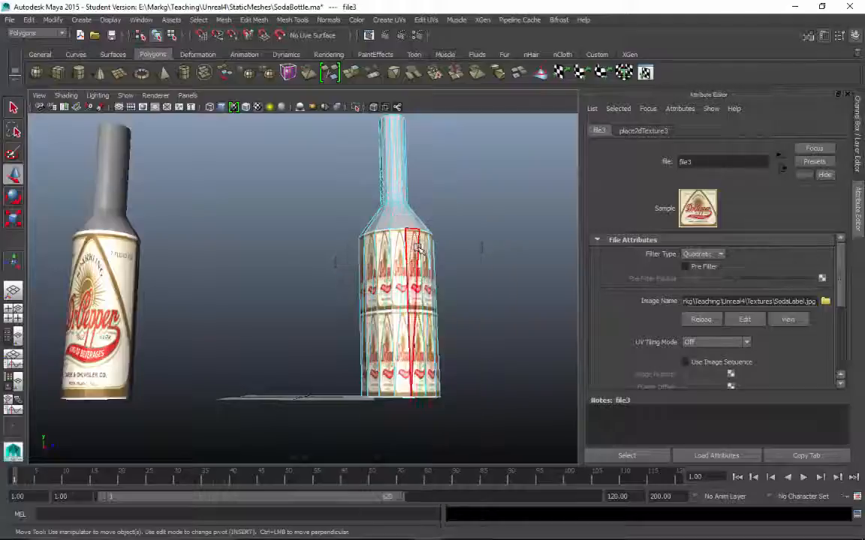
{"action": "left_click_drag", "start_coordinate": [471, 246], "coordinate": [400, 388], "text": "alt"}
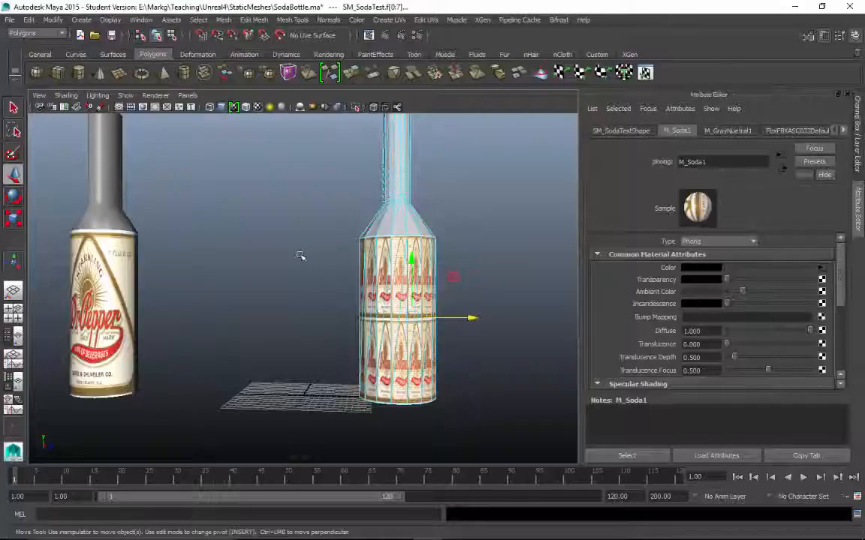
{"action": "left_click_drag", "start_coordinate": [510, 230], "coordinate": [524, 270], "text": "alt"}
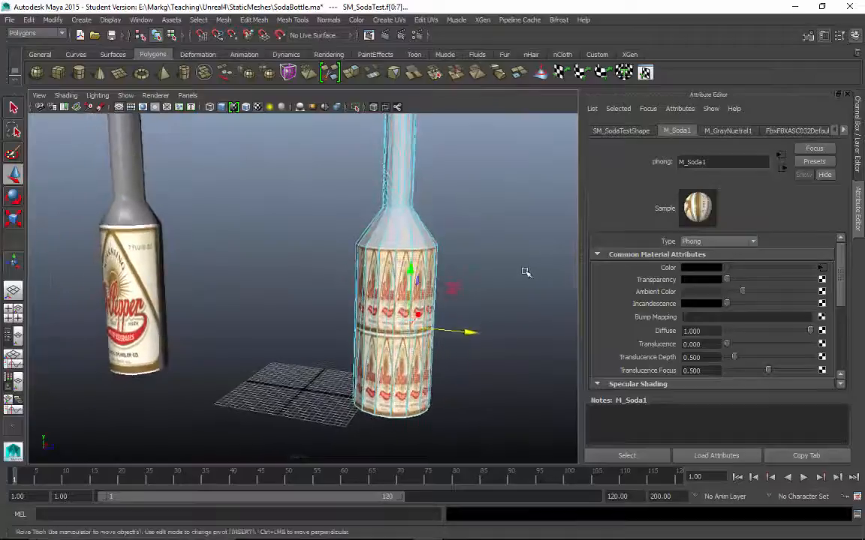
Invert the face selection so it covers the rest of the bottle, and check the selected faces in wireframe.
{"action": "right_click", "coordinate": [403, 230]}
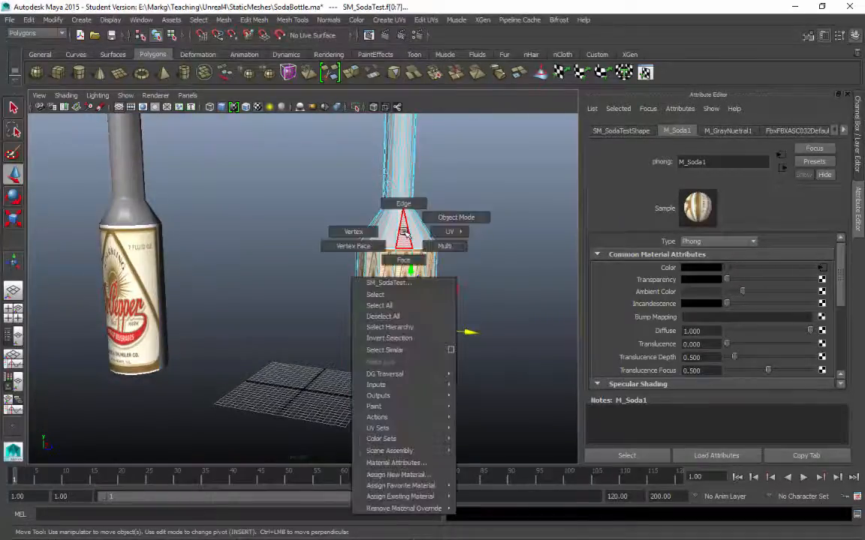
{"action": "left_click", "coordinate": [406, 340]}
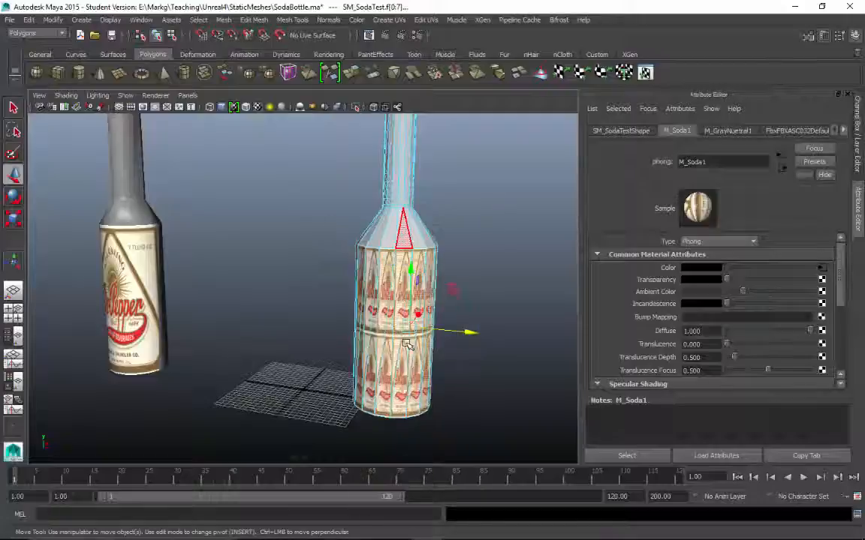
{"action": "right_click", "coordinate": [425, 256]}
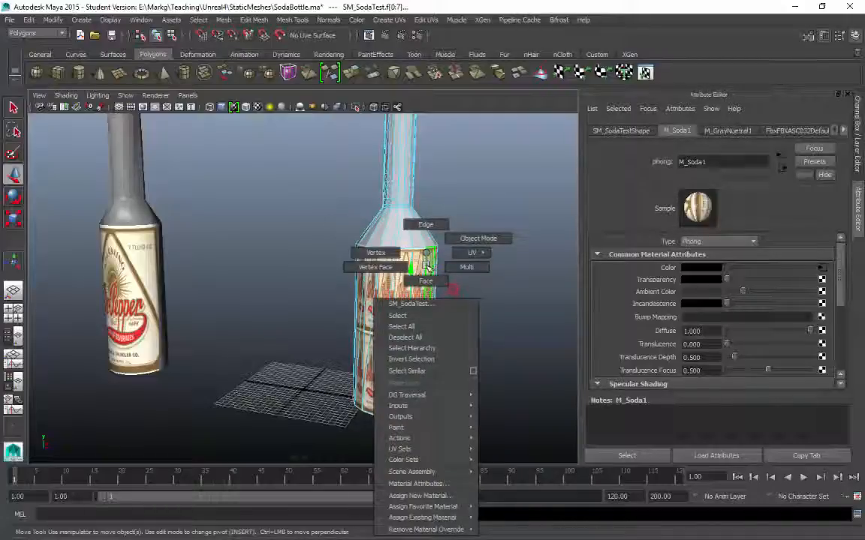
{"action": "right_click_drag", "start_coordinate": [426, 267], "coordinate": [410, 361]}
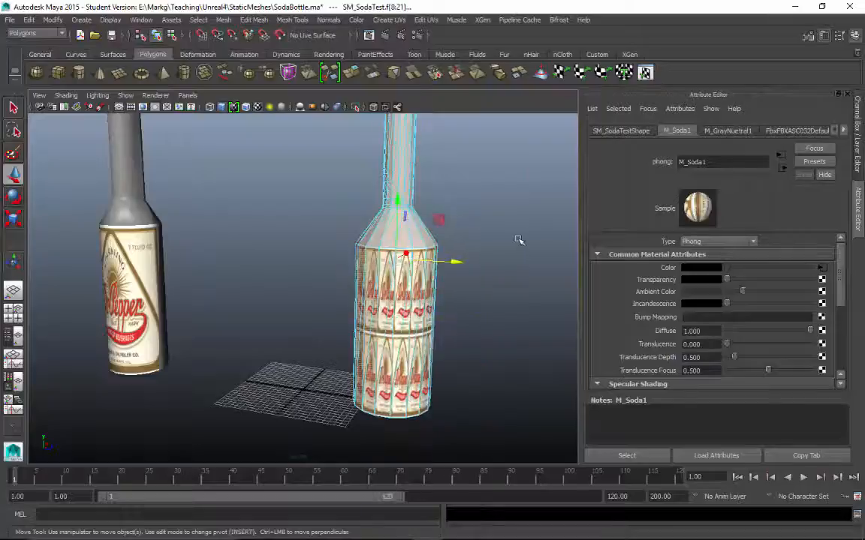
{"action": "left_click_drag", "start_coordinate": [516, 236], "coordinate": [601, 220], "text": "alt"}
{"action": "left_click_drag", "start_coordinate": [614, 220], "coordinate": [450, 225], "text": "alt"}
{"action": "key", "text": "4"}
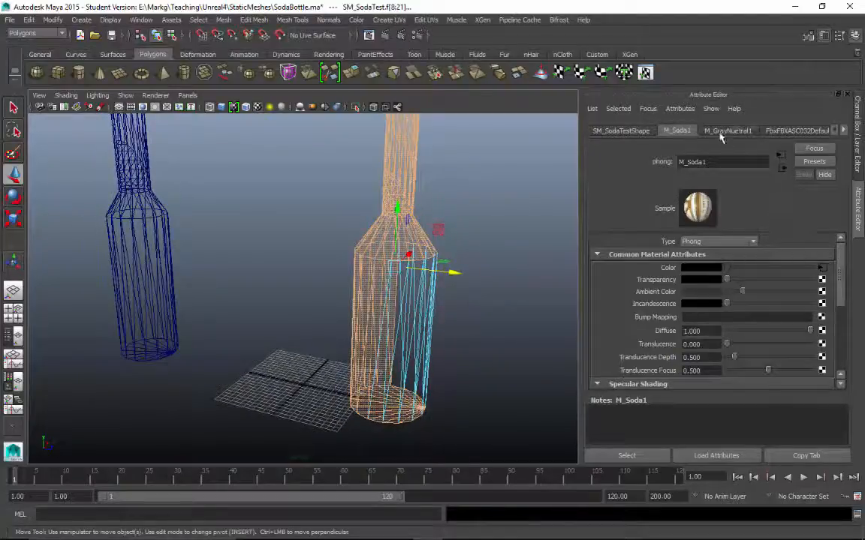
Look up the M_GrayNuetral1 material and assign it to the selected non-label faces.
{"action": "left_click", "coordinate": [725, 130]}
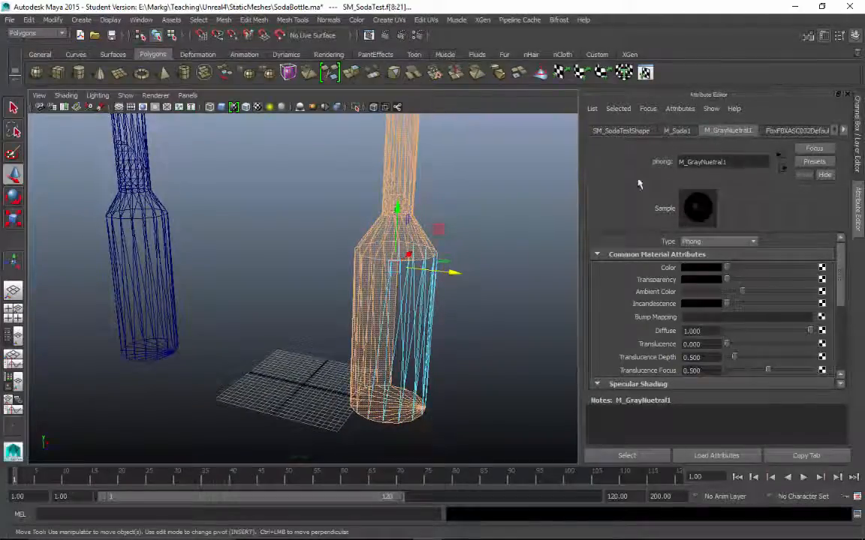
{"action": "right_click", "coordinate": [401, 165]}
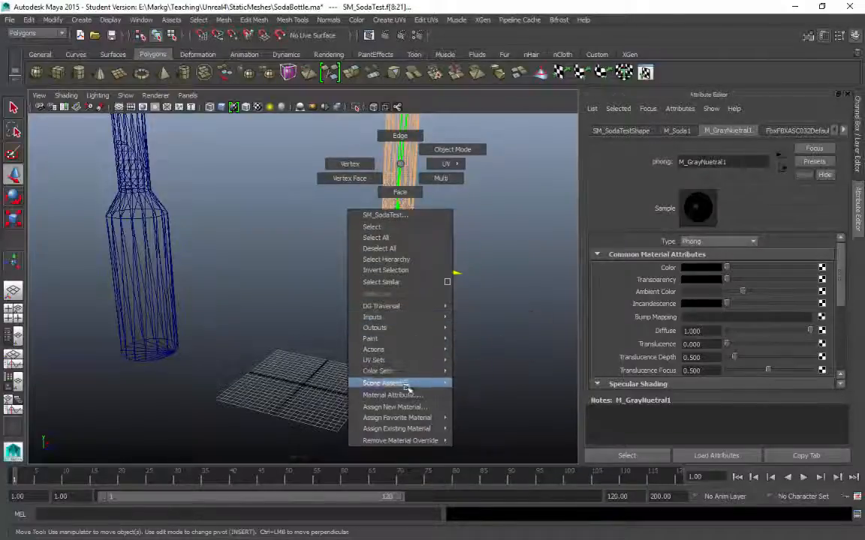
{"action": "mouse_move", "coordinate": [434, 430]}
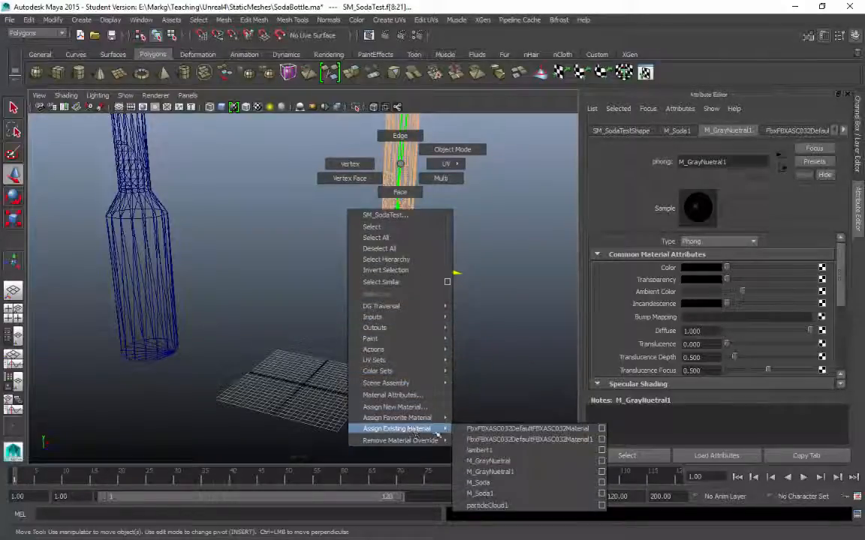
{"action": "left_click", "coordinate": [475, 472]}
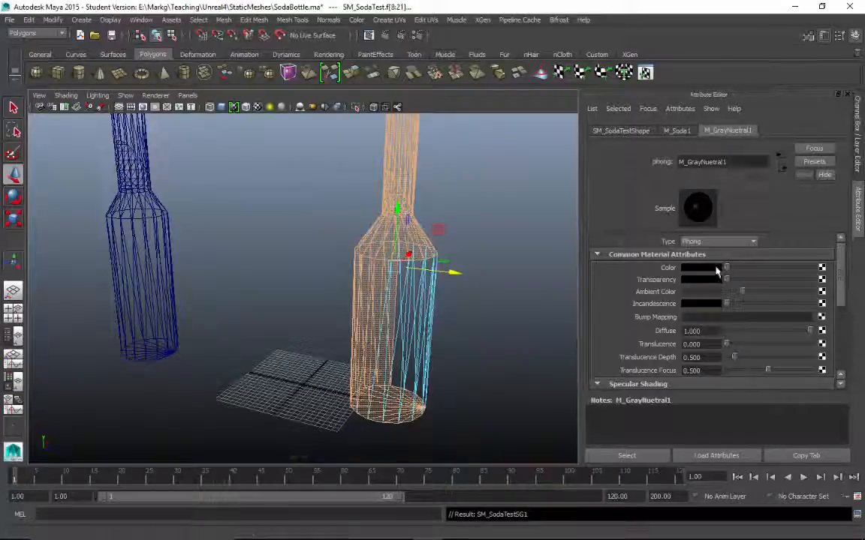
Connect a File texture with GrayNuetral.jpg to M_GrayNuetral1's color and return the view to smooth shading.
{"action": "left_click", "coordinate": [822, 267]}
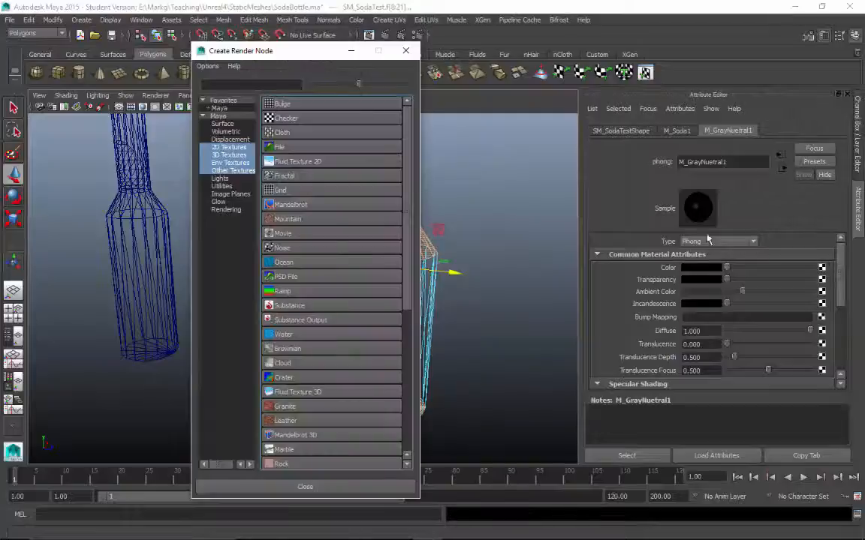
{"action": "left_click", "coordinate": [301, 148]}
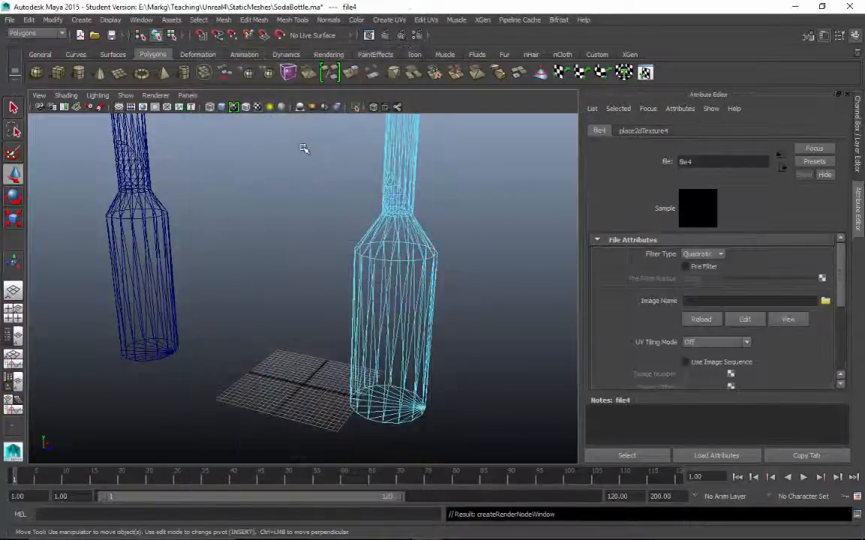
{"action": "left_click", "coordinate": [825, 301]}
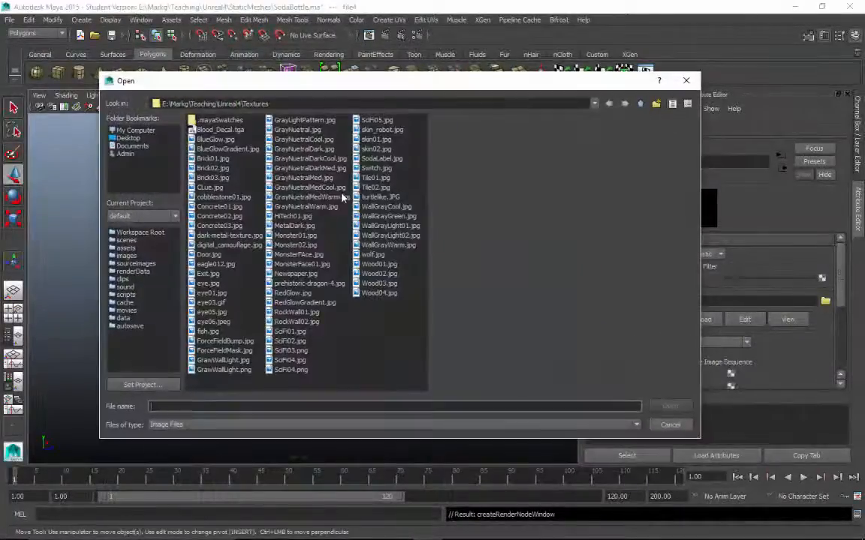
{"action": "left_click", "coordinate": [297, 131]}
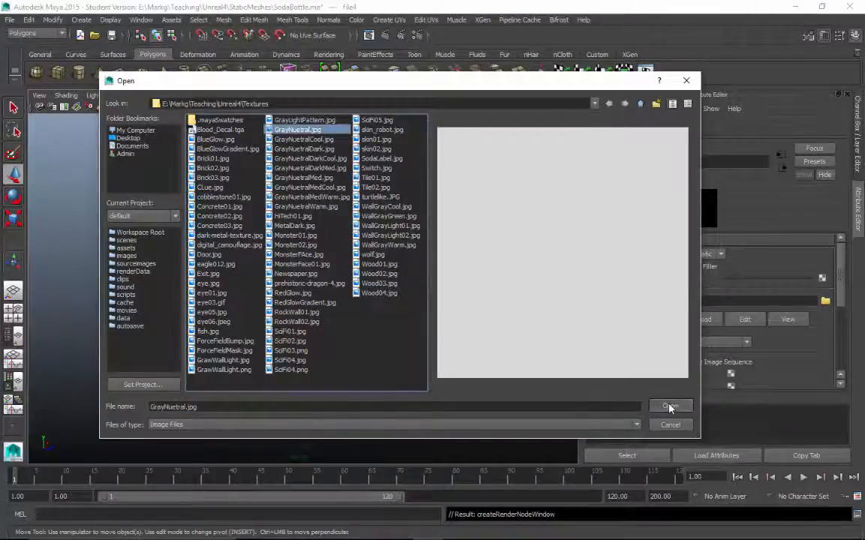
{"action": "left_click", "coordinate": [670, 406]}
{"action": "left_click_drag", "start_coordinate": [530, 226], "coordinate": [427, 207], "text": "alt"}
{"action": "left_click", "coordinate": [223, 108]}
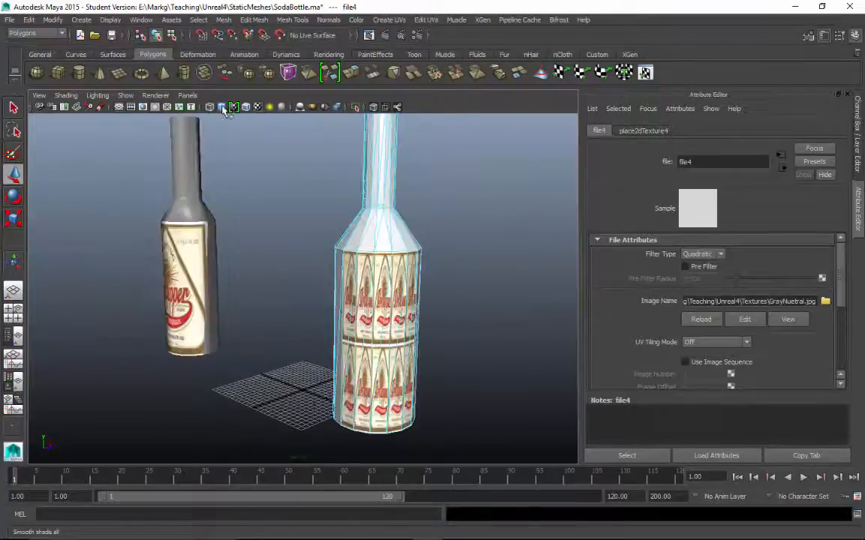
Select the label faces around SM_SodaTest's body, using wireframe display to reach all sides.
{"action": "mouse_move", "coordinate": [505, 241]}
{"action": "left_mouse_down", "text": "alt"}
{"action": "mouse_move", "coordinate": [678, 239]}
{"action": "mouse_move", "coordinate": [539, 237]}
{"action": "mouse_move", "coordinate": [425, 206]}
{"action": "mouse_move", "coordinate": [289, 235]}
{"action": "mouse_move", "coordinate": [525, 225]}
{"action": "mouse_move", "coordinate": [463, 206]}
{"action": "mouse_move", "coordinate": [320, 238]}
{"action": "mouse_move", "coordinate": [455, 253]}
{"action": "mouse_move", "coordinate": [535, 254]}
{"action": "mouse_move", "coordinate": [272, 218]}
{"action": "mouse_move", "coordinate": [392, 250]}
{"action": "mouse_move", "coordinate": [257, 218]}
{"action": "mouse_move", "coordinate": [403, 290]}
{"action": "mouse_move", "coordinate": [459, 258]}
{"action": "mouse_move", "coordinate": [484, 261]}
{"action": "left_mouse_up", "text": "alt"}
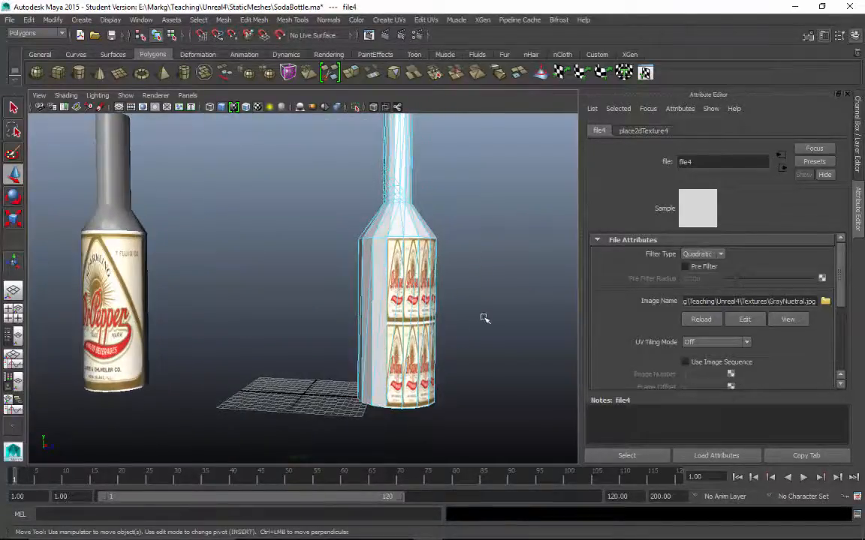
{"action": "left_click_drag", "start_coordinate": [491, 293], "coordinate": [282, 128], "text": "alt"}
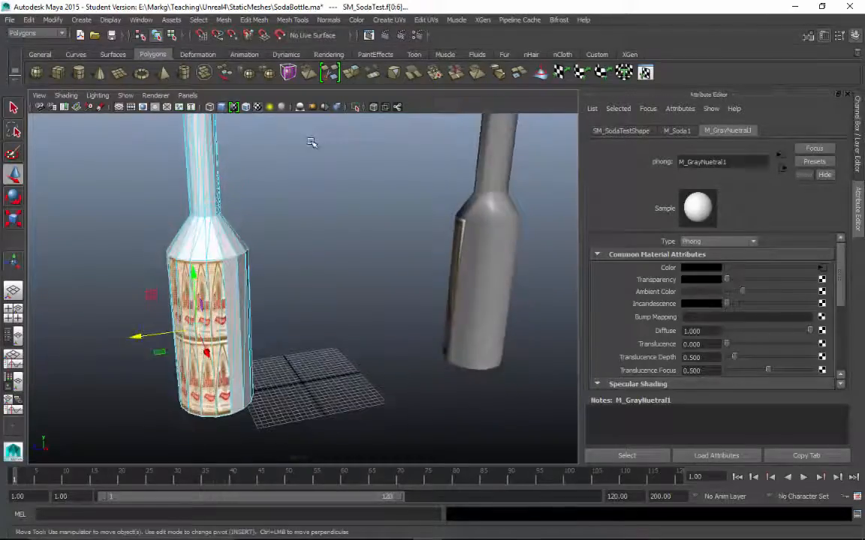
{"action": "left_click", "coordinate": [210, 108]}
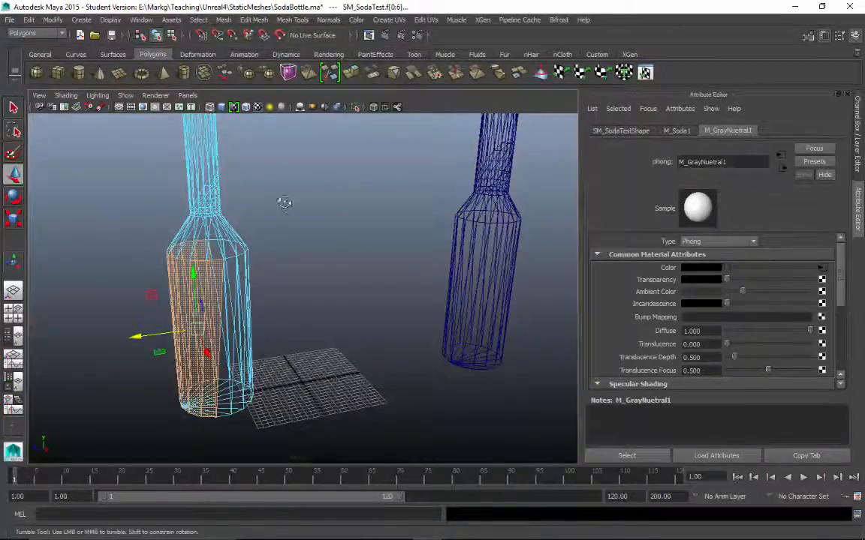
{"action": "mouse_move", "coordinate": [284, 200]}
{"action": "left_mouse_down", "text": "alt"}
{"action": "mouse_move", "coordinate": [276, 187]}
{"action": "mouse_move", "coordinate": [293, 194]}
{"action": "left_mouse_up", "text": "alt"}
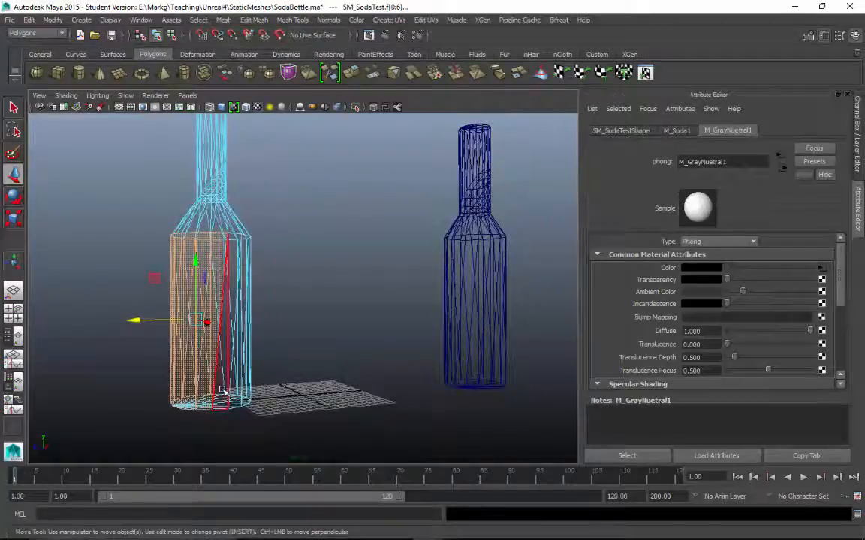
{"action": "left_click_drag", "start_coordinate": [299, 258], "coordinate": [459, 316], "text": "alt"}
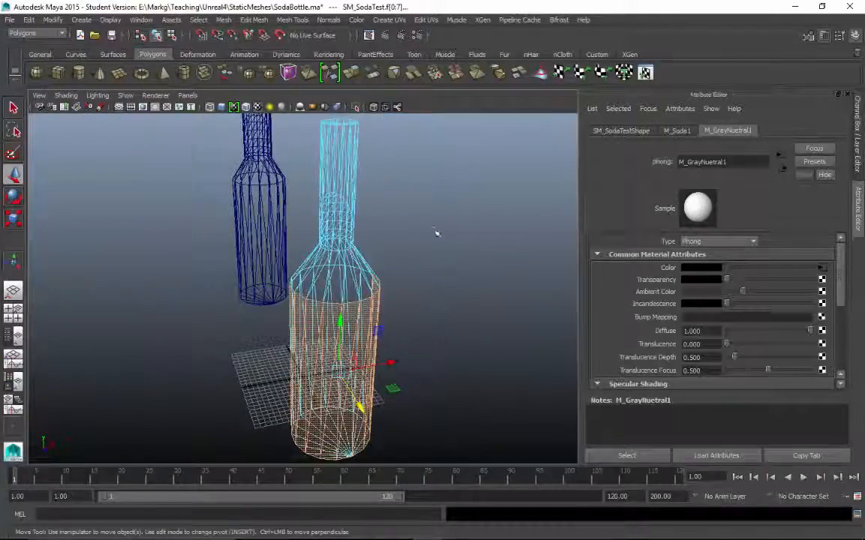
Apply a cylindrical UV mapping to the selected label faces and inspect the label in smooth shading.
{"action": "left_click", "coordinate": [387, 21]}
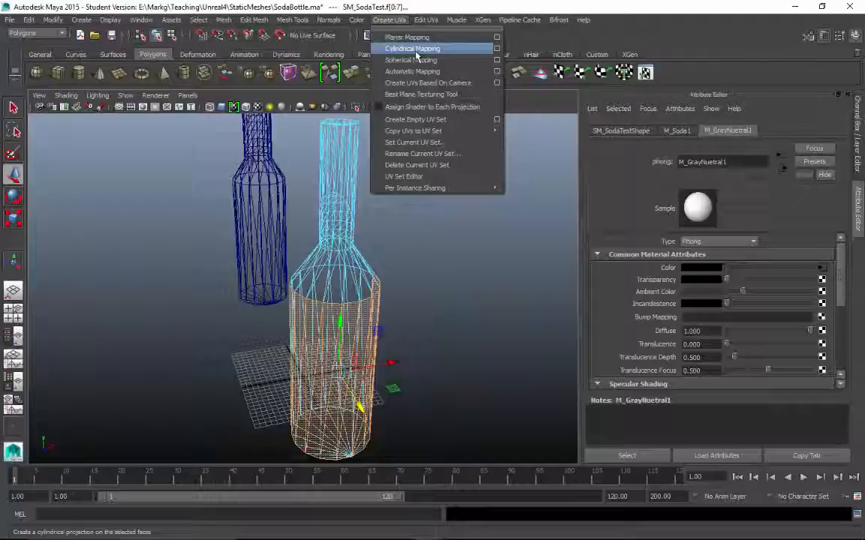
{"action": "left_click", "coordinate": [414, 49]}
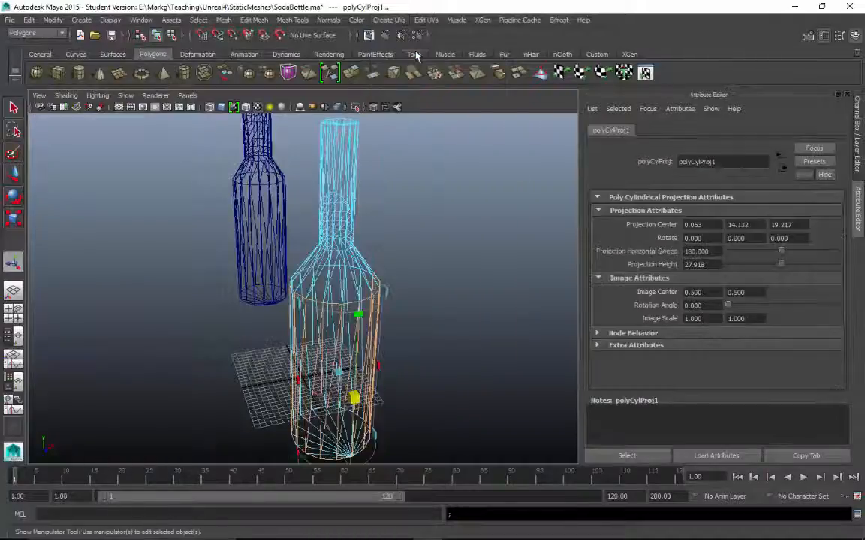
{"action": "left_click_drag", "start_coordinate": [444, 247], "coordinate": [407, 219], "text": "alt"}
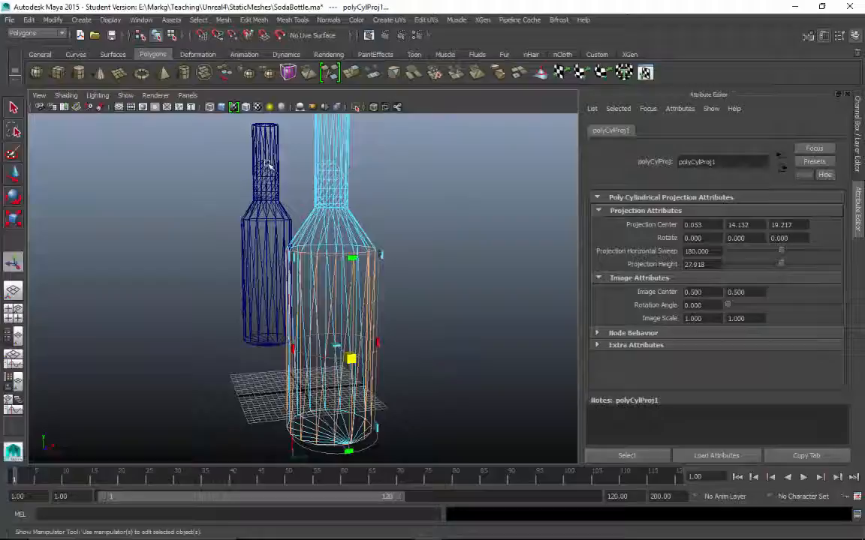
{"action": "left_click", "coordinate": [227, 109]}
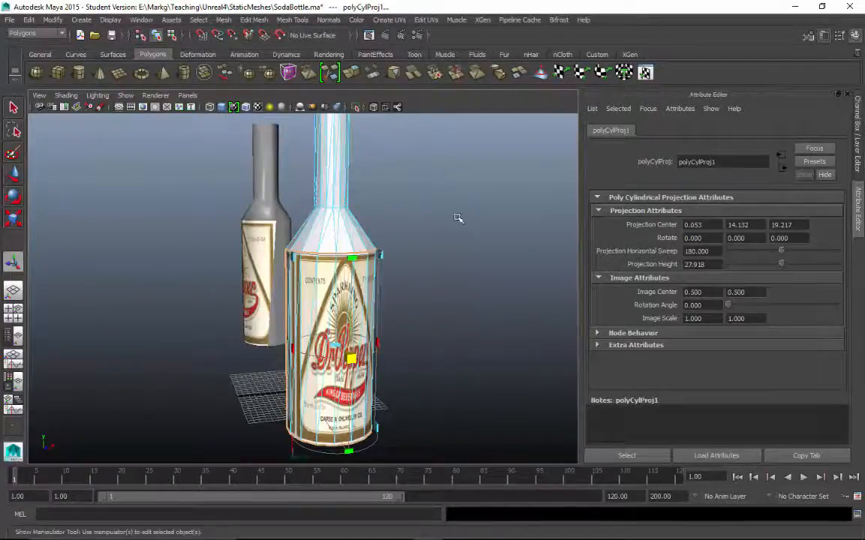
{"action": "left_click_drag", "start_coordinate": [457, 218], "coordinate": [479, 266], "text": "alt"}
{"action": "right_click_drag", "start_coordinate": [479, 266], "coordinate": [407, 418], "text": "alt"}
{"action": "left_click_drag", "start_coordinate": [407, 419], "coordinate": [424, 370], "text": "alt"}
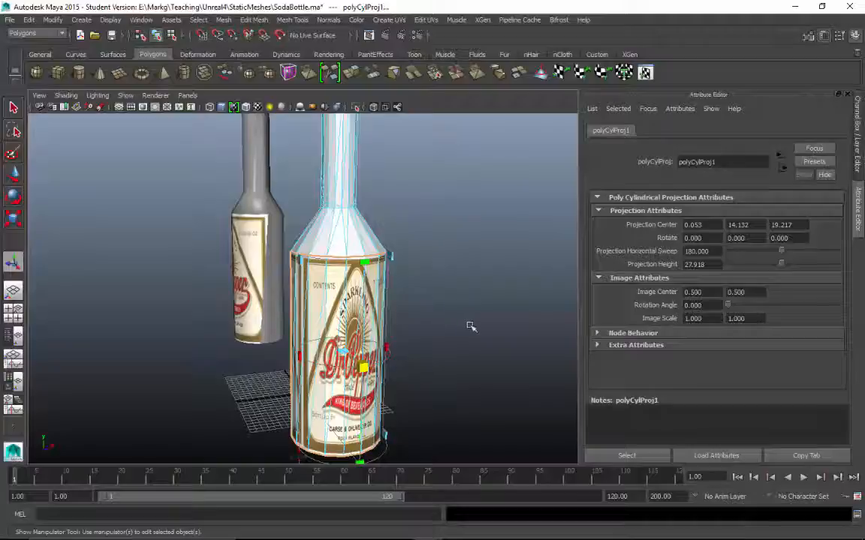
Widen the cylindrical projection's horizontal sweep to about 236.6 degrees and check the label from several sides.
{"action": "left_click_drag", "start_coordinate": [471, 327], "coordinate": [369, 364], "text": "alt"}
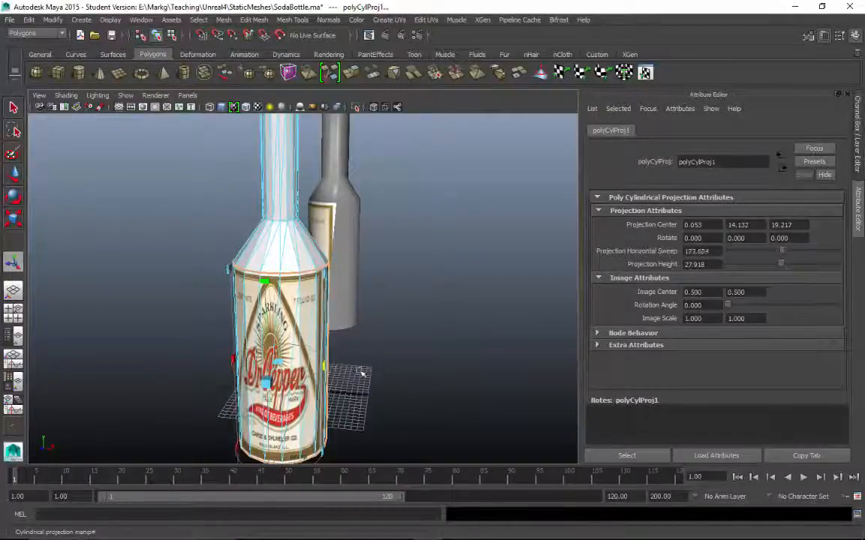
{"action": "middle_click_drag", "start_coordinate": [361, 372], "coordinate": [559, 364]}
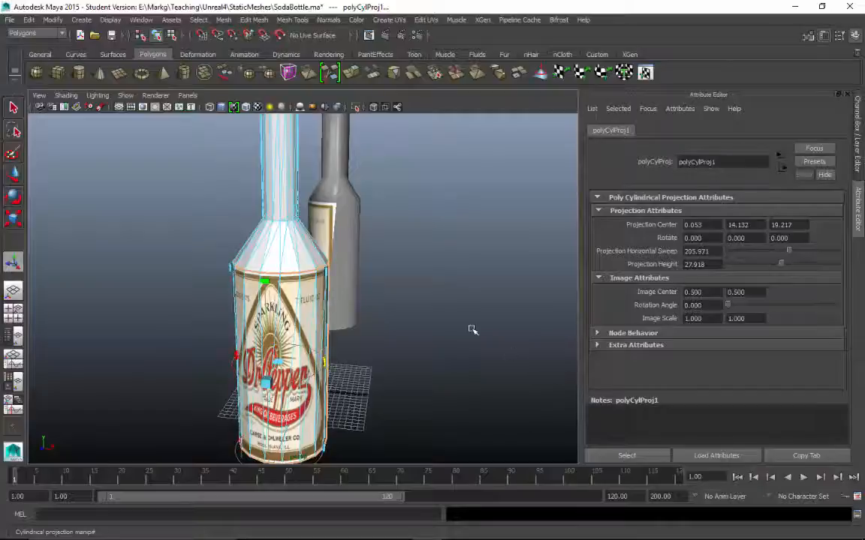
{"action": "left_click_drag", "start_coordinate": [472, 330], "coordinate": [292, 356], "text": "alt"}
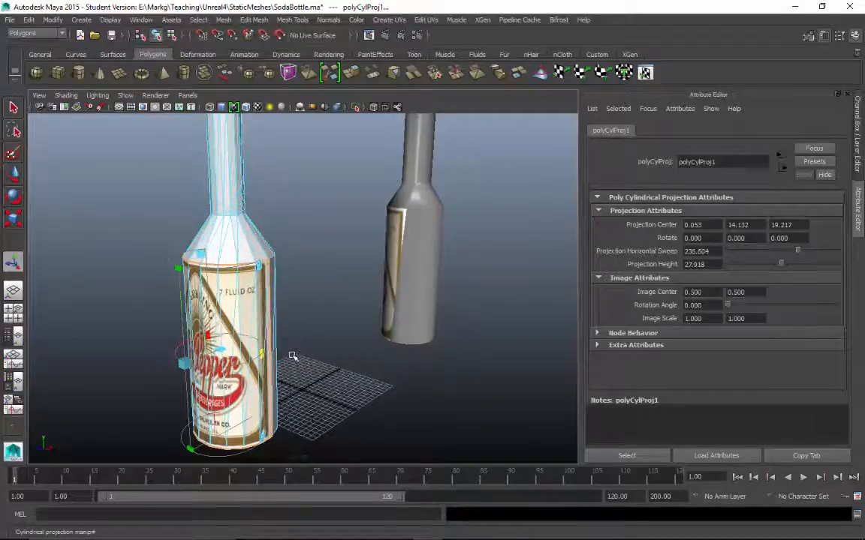
{"action": "left_click_drag", "start_coordinate": [402, 322], "coordinate": [405, 293], "text": "alt"}
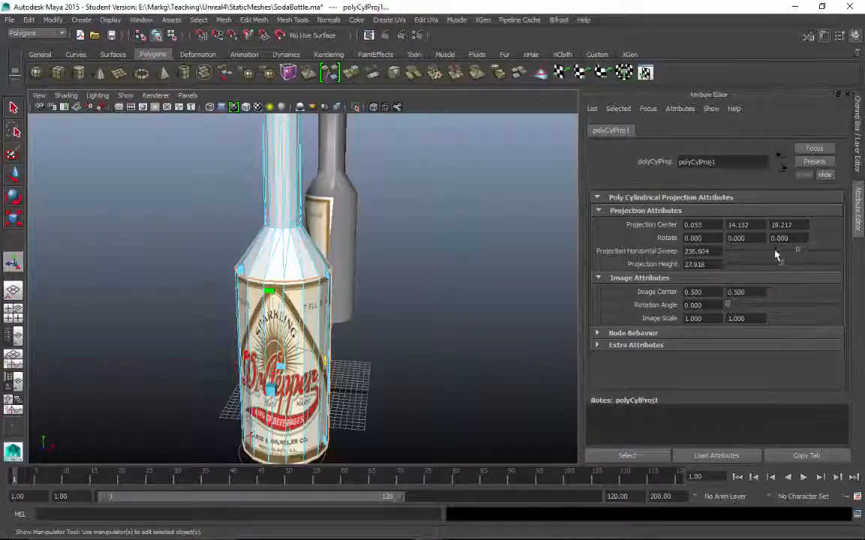
{"action": "left_click", "coordinate": [298, 358]}
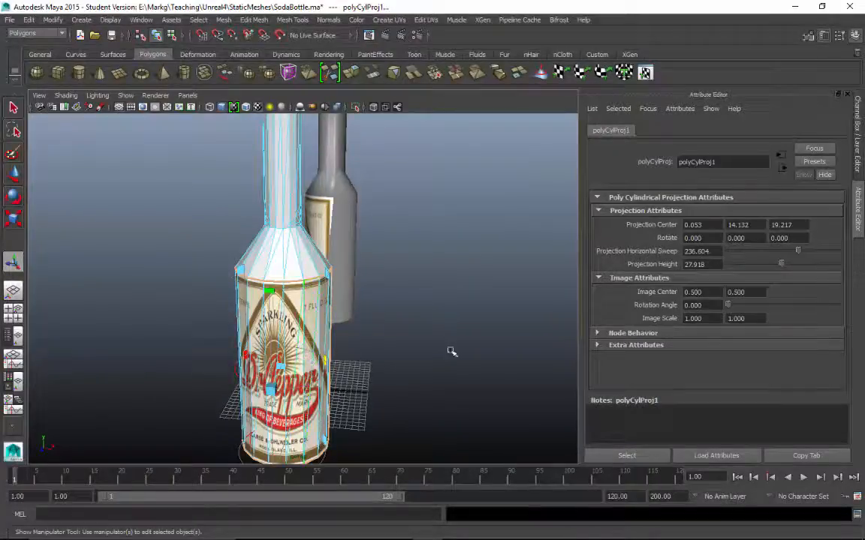
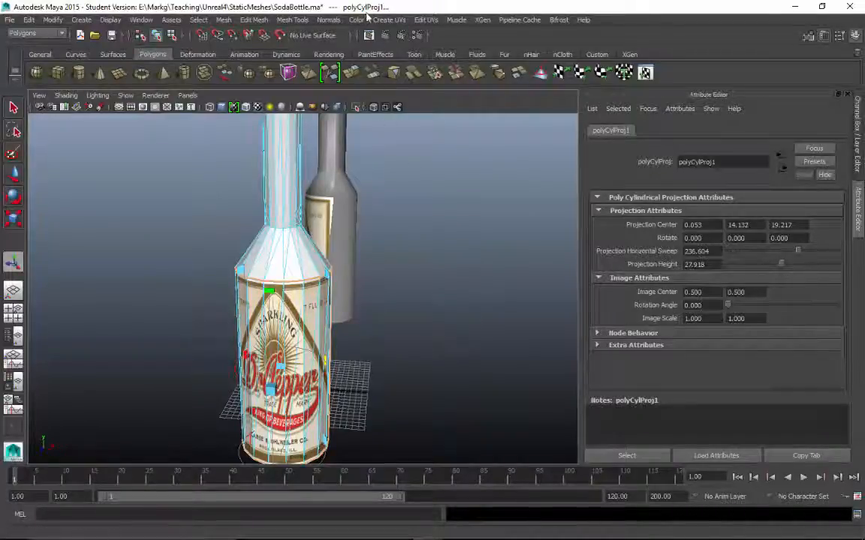
{"action": "left_click", "coordinate": [393, 22]}
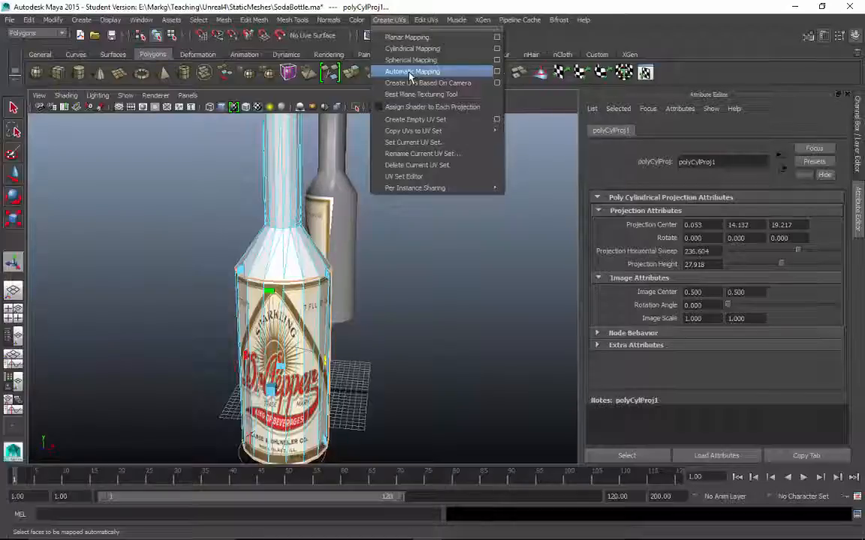
{"action": "left_click", "coordinate": [569, 7]}
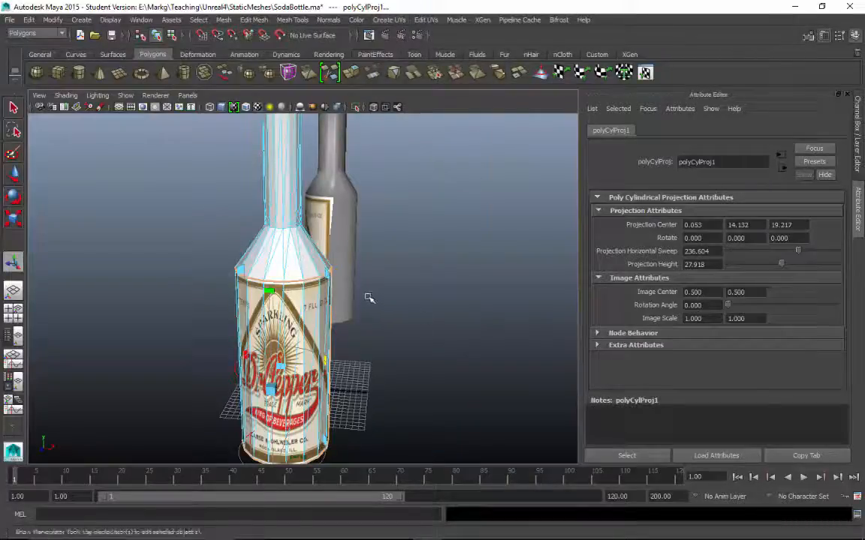
Compare the projected label on SM_SodaTest with the original bottle's label from several angles and distances.
{"action": "left_click_drag", "start_coordinate": [369, 298], "coordinate": [387, 251], "text": "alt"}
{"action": "left_click_drag", "start_coordinate": [398, 263], "coordinate": [466, 300], "text": "alt"}
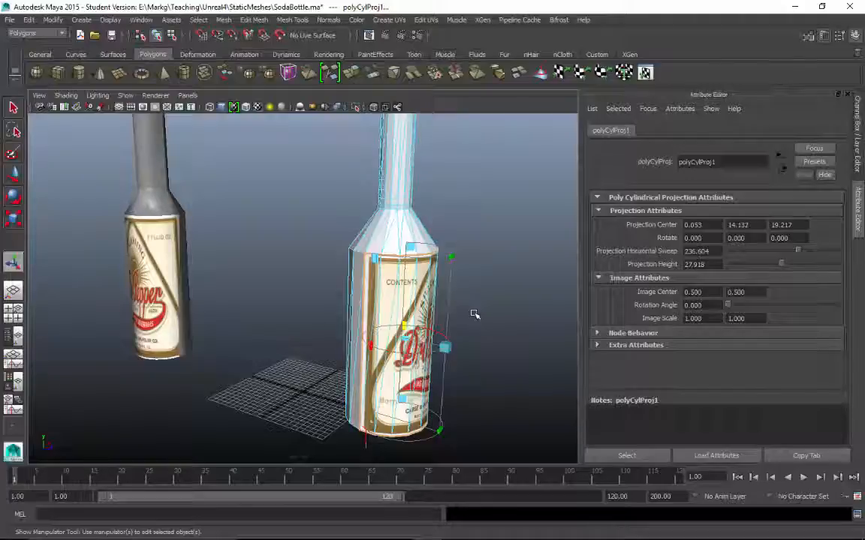
{"action": "left_click_drag", "start_coordinate": [511, 247], "coordinate": [426, 251], "text": "alt"}
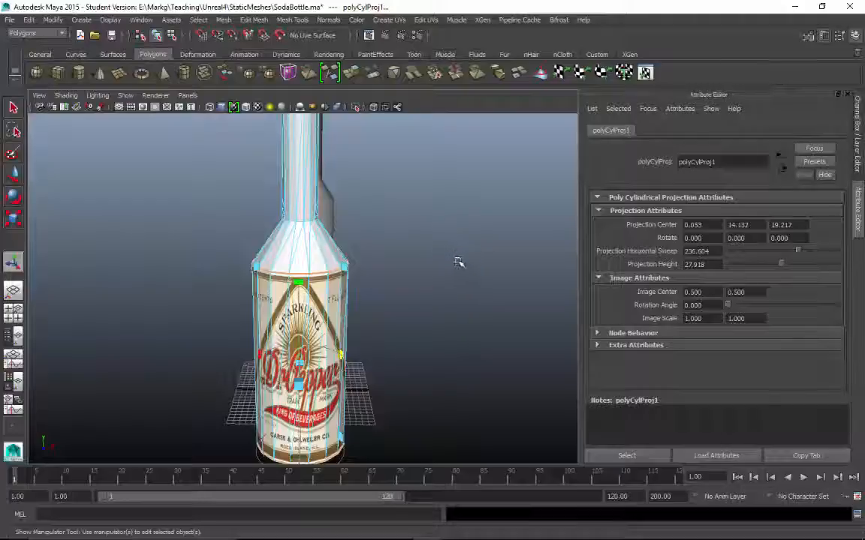
{"action": "left_click_drag", "start_coordinate": [426, 225], "coordinate": [473, 232], "text": "alt"}
{"action": "scroll", "coordinate": [473, 234], "scroll_direction": "down", "scroll_amount": 5}
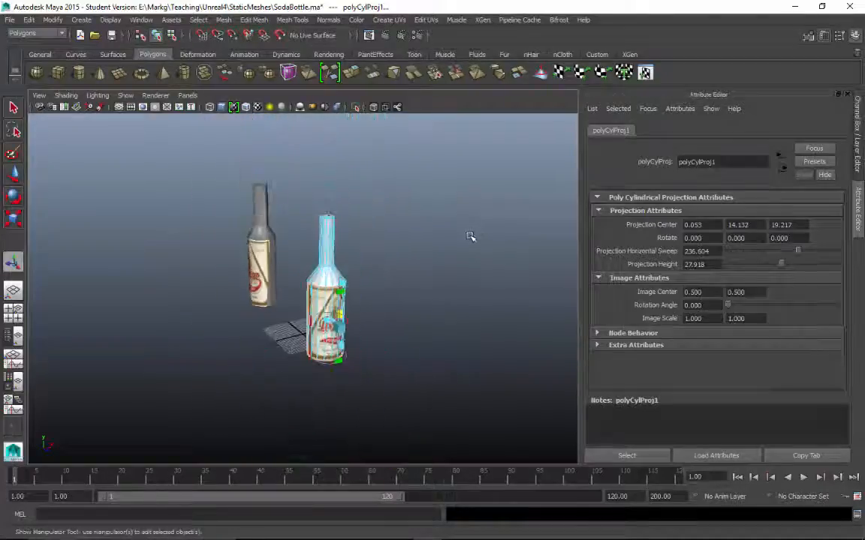
{"action": "scroll", "coordinate": [472, 236], "scroll_direction": "up", "scroll_amount": 5}
{"action": "mouse_move", "coordinate": [465, 237]}
{"action": "left_mouse_down", "text": "alt"}
{"action": "mouse_move", "coordinate": [446, 218]}
{"action": "mouse_move", "coordinate": [334, 212]}
{"action": "mouse_move", "coordinate": [436, 226]}
{"action": "mouse_move", "coordinate": [459, 239]}
{"action": "mouse_move", "coordinate": [467, 224]}
{"action": "mouse_move", "coordinate": [506, 213]}
{"action": "mouse_move", "coordinate": [459, 226]}
{"action": "left_mouse_up", "text": "alt"}
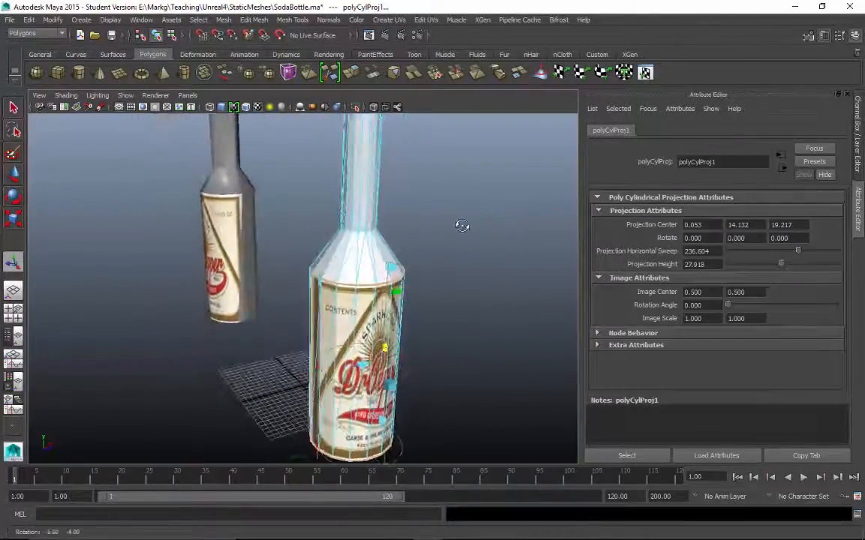
Invert the face selection on SM_SodaTest, apply a cylindrical UV mapping to the non-label faces, and return to object mode.
{"action": "right_click", "coordinate": [342, 308]}
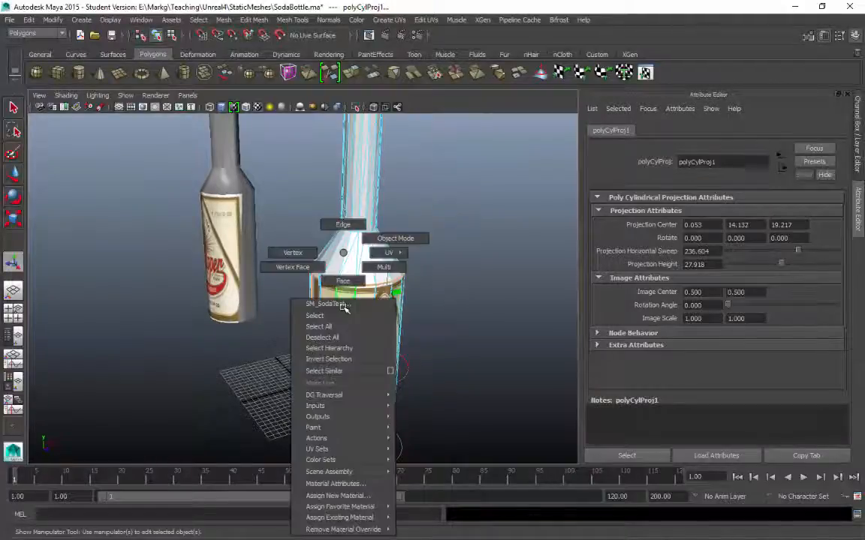
{"action": "left_click", "coordinate": [328, 359]}
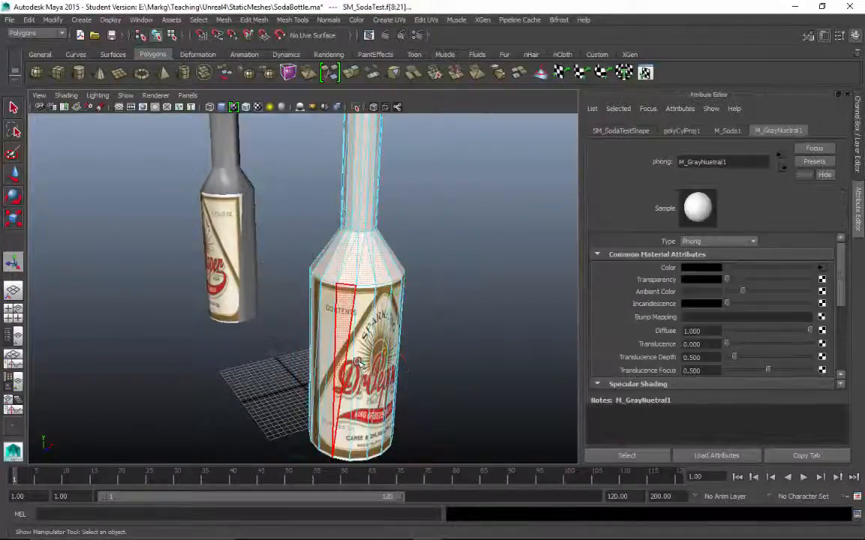
{"action": "left_click_drag", "start_coordinate": [485, 251], "coordinate": [507, 239], "text": "alt"}
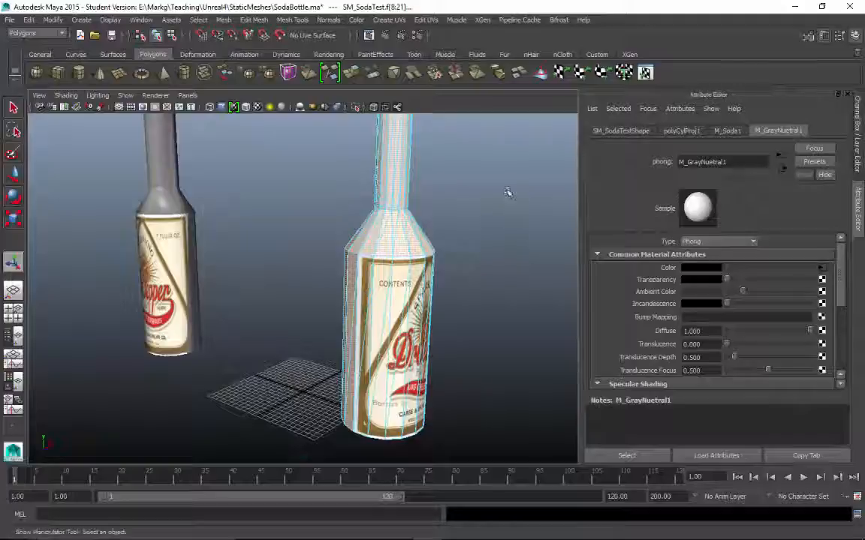
{"action": "left_click", "coordinate": [390, 20]}
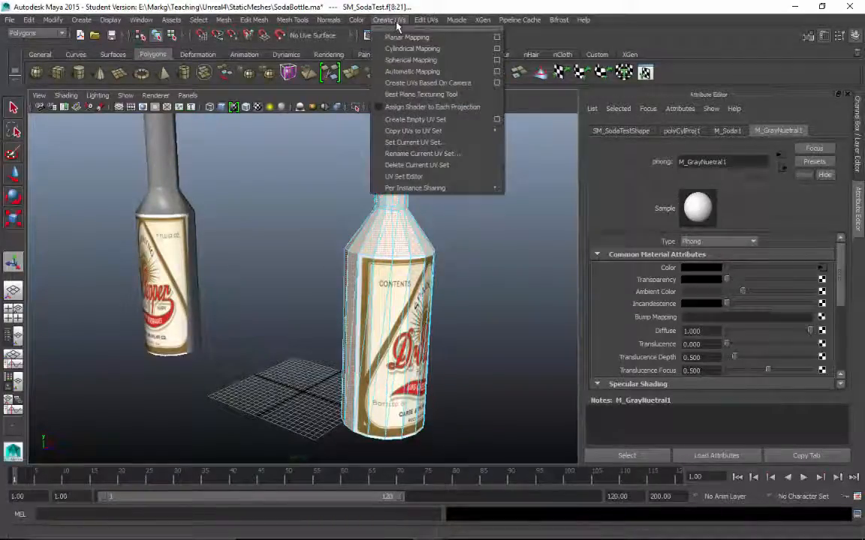
{"action": "left_click", "coordinate": [382, 48]}
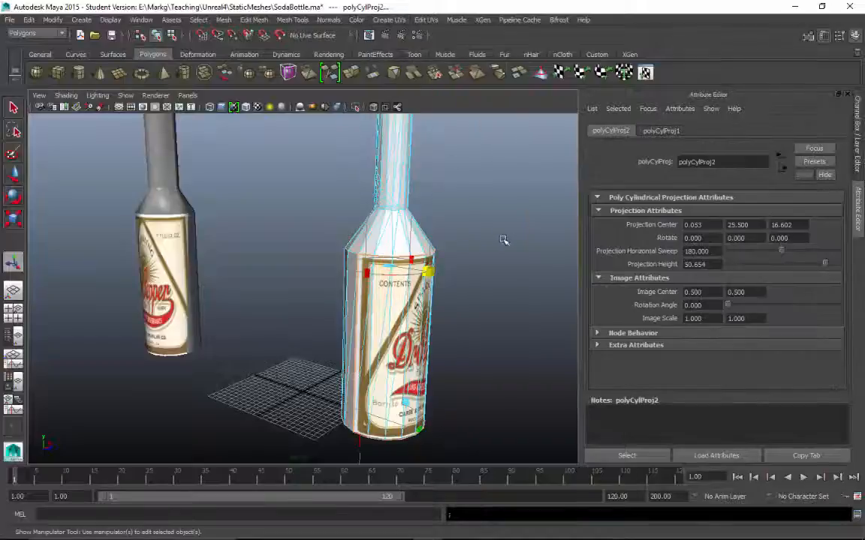
{"action": "left_click_drag", "start_coordinate": [498, 239], "coordinate": [461, 252], "text": "alt"}
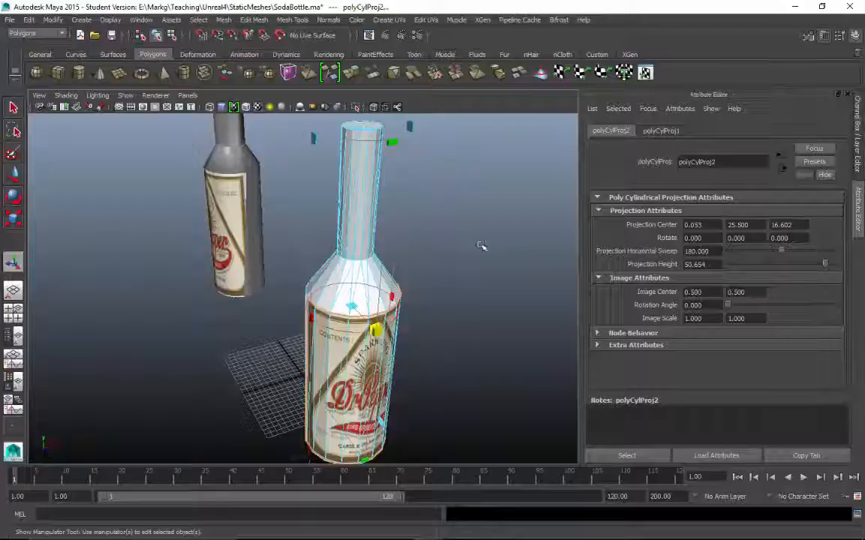
{"action": "mouse_move", "coordinate": [465, 230]}
{"action": "left_mouse_down", "text": "alt"}
{"action": "mouse_move", "coordinate": [528, 203]}
{"action": "mouse_move", "coordinate": [482, 210]}
{"action": "mouse_move", "coordinate": [465, 224]}
{"action": "left_mouse_up", "text": "alt"}
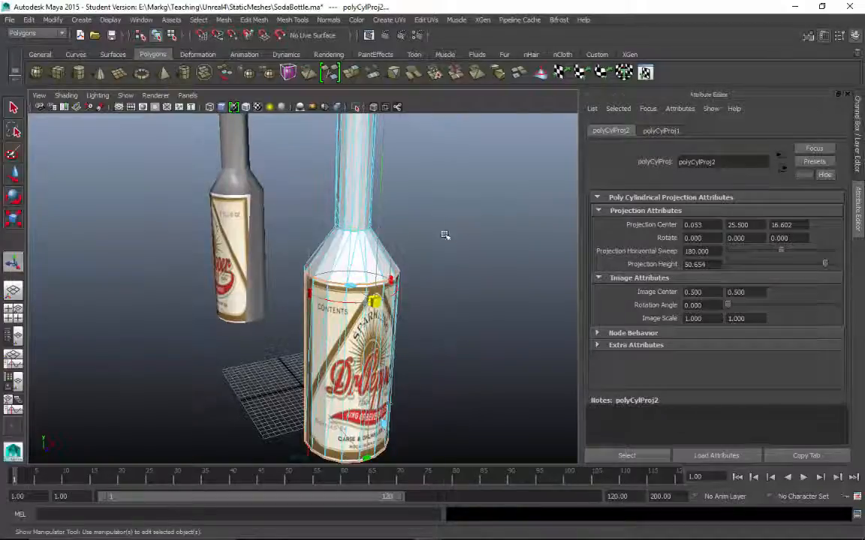
{"action": "left_click", "coordinate": [493, 240]}
{"action": "right_click_drag", "start_coordinate": [345, 225], "coordinate": [395, 236]}
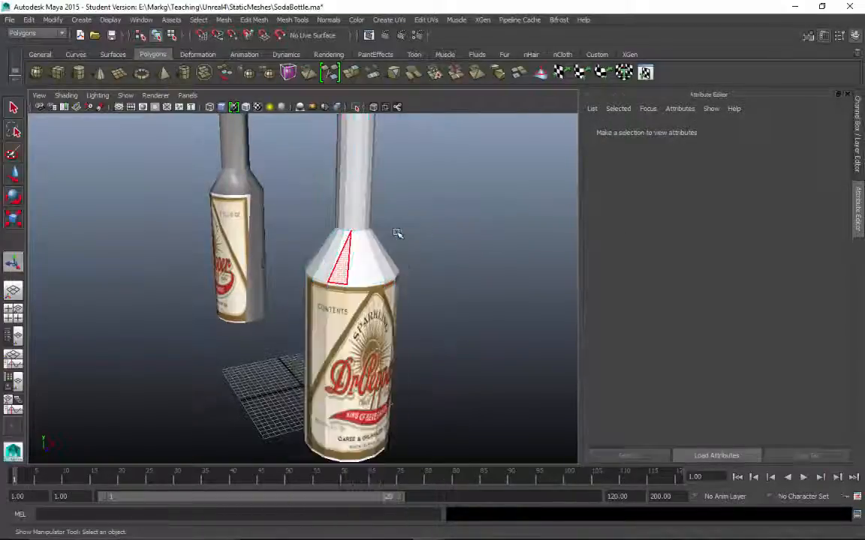
{"action": "left_click_drag", "start_coordinate": [444, 239], "coordinate": [381, 232], "text": "alt"}
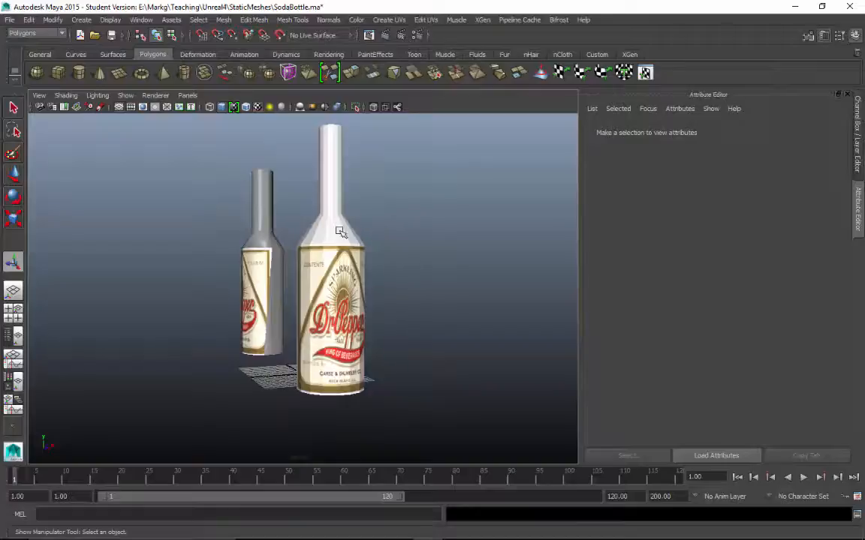
Switch SM_SodaTest to edge selection and select all of its edges.
{"action": "right_click", "coordinate": [339, 231]}
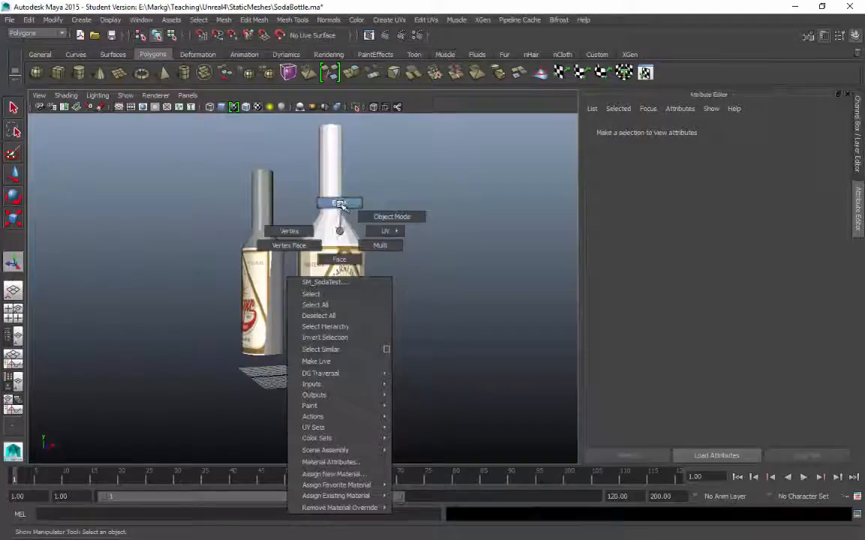
{"action": "left_click", "coordinate": [339, 204]}
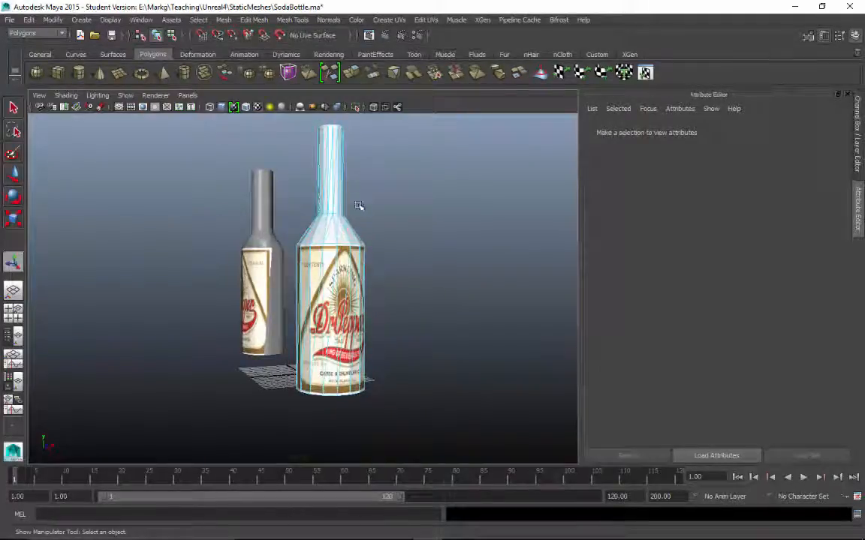
{"action": "right_click", "coordinate": [337, 253]}
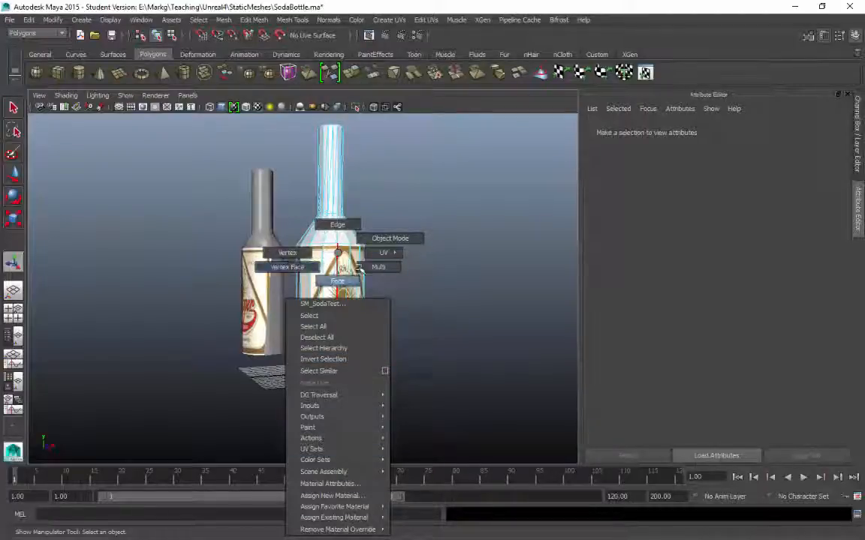
{"action": "right_click_drag", "start_coordinate": [338, 256], "coordinate": [379, 239]}
{"action": "left_click", "coordinate": [347, 218]}
{"action": "right_click_drag", "start_coordinate": [344, 205], "coordinate": [339, 202]}
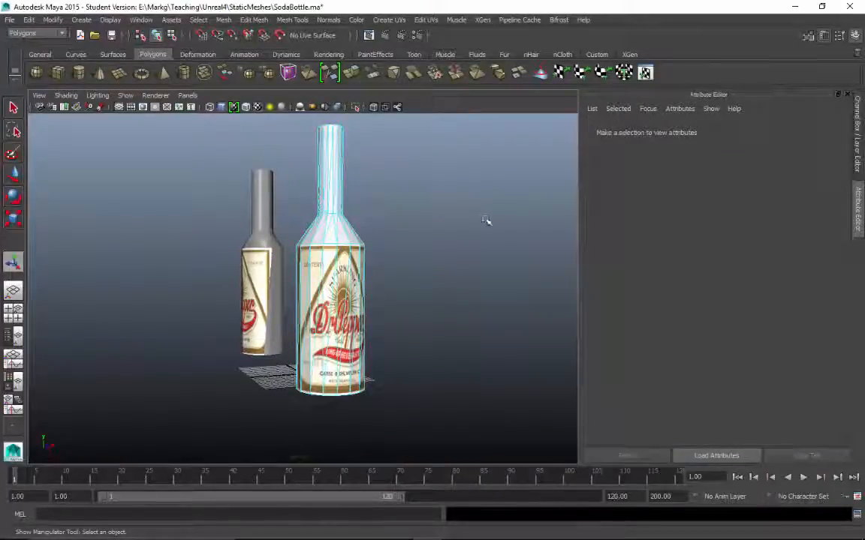
{"action": "mouse_move", "coordinate": [484, 220]}
{"action": "right_mouse_down"}
{"action": "mouse_move", "coordinate": [453, 224]}
{"action": "mouse_move", "coordinate": [483, 219]}
{"action": "right_mouse_up"}
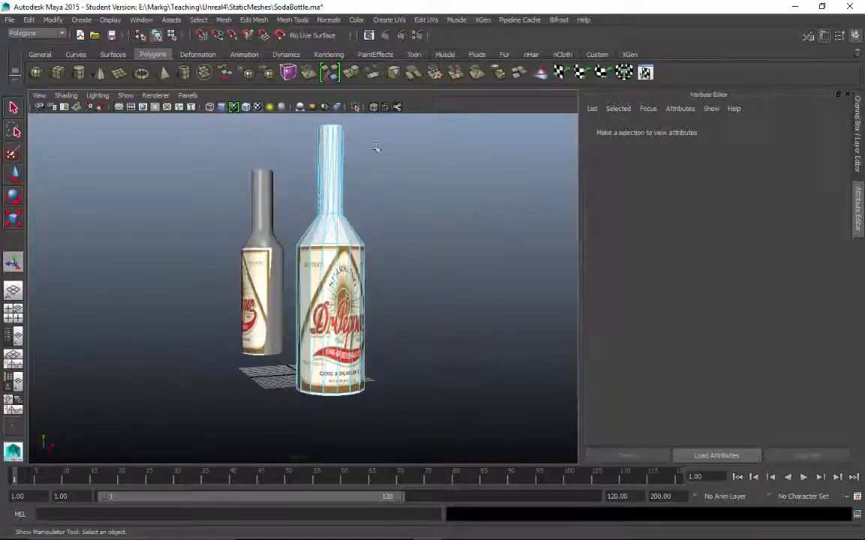
{"action": "left_click_drag", "start_coordinate": [377, 120], "coordinate": [285, 432]}
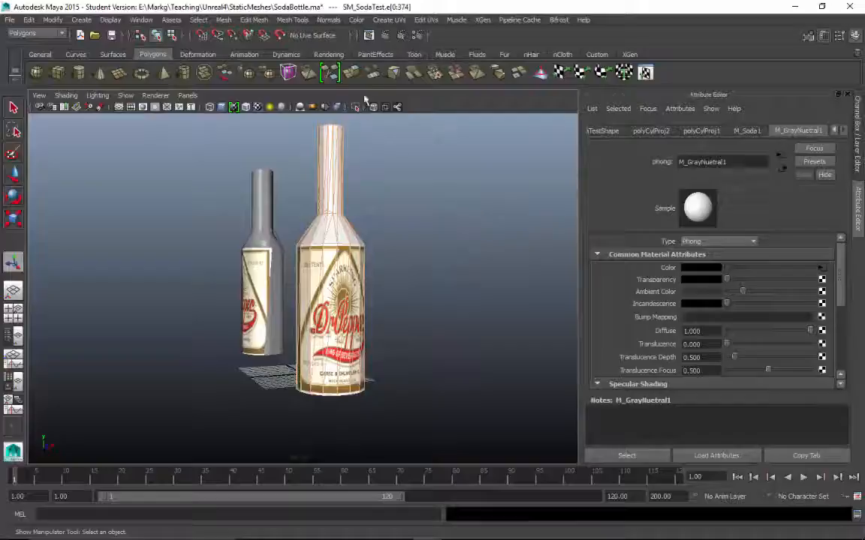
Set the normal angle of the selected bottle edges to 90 degrees.
{"action": "left_click", "coordinate": [335, 21]}
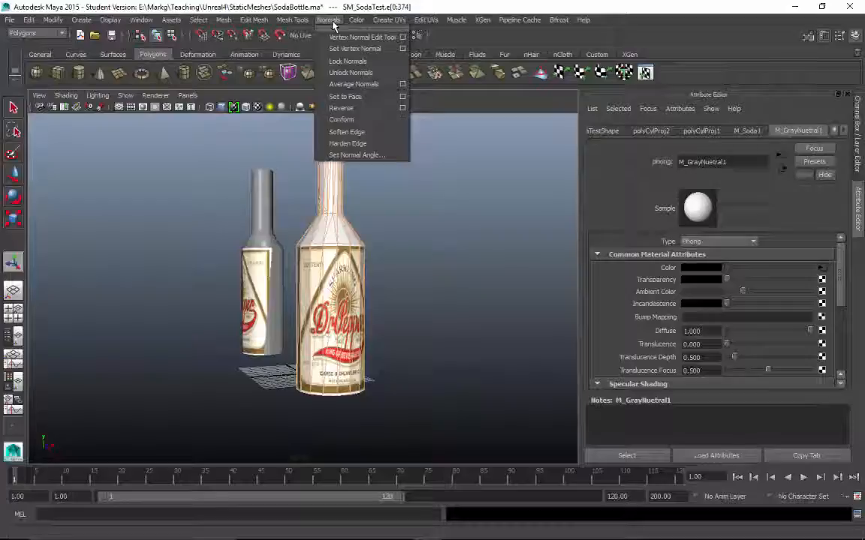
{"action": "left_click", "coordinate": [358, 155]}
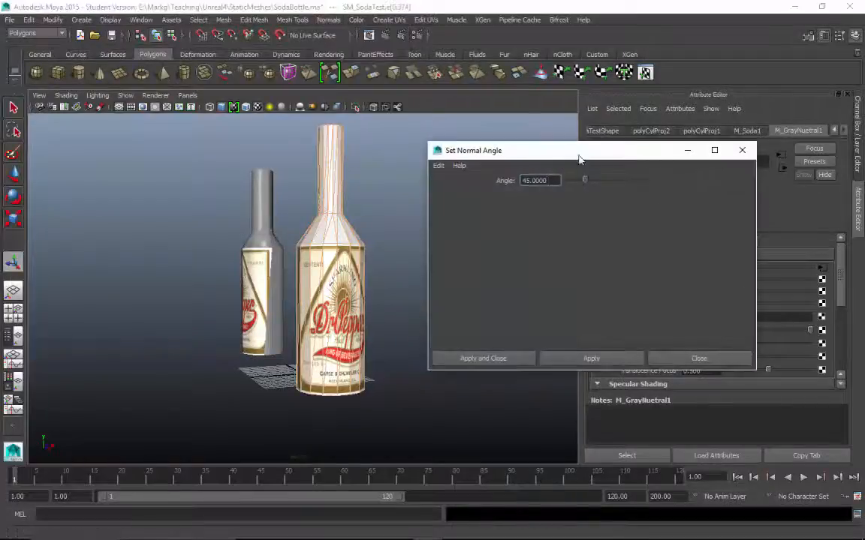
{"action": "left_click_drag", "start_coordinate": [583, 150], "coordinate": [564, 131]}
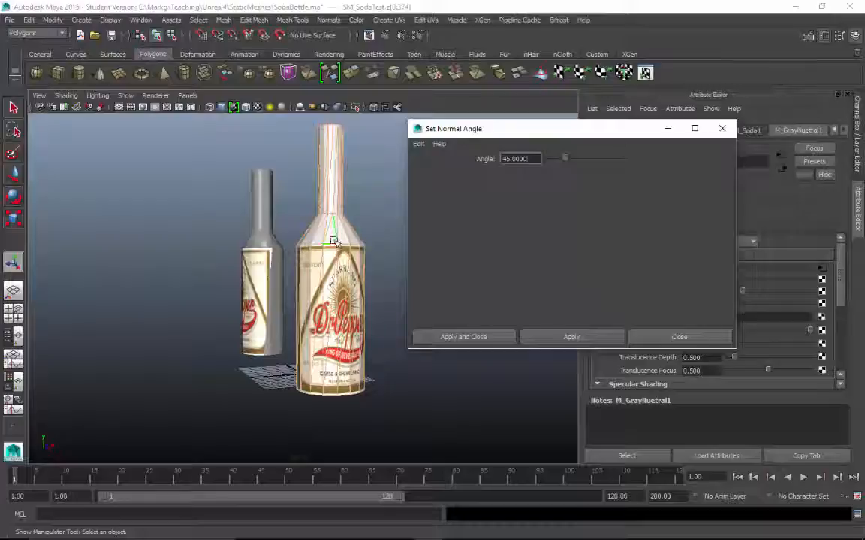
{"action": "left_click_drag", "start_coordinate": [539, 158], "coordinate": [439, 159]}
{"action": "type", "text": "4"}
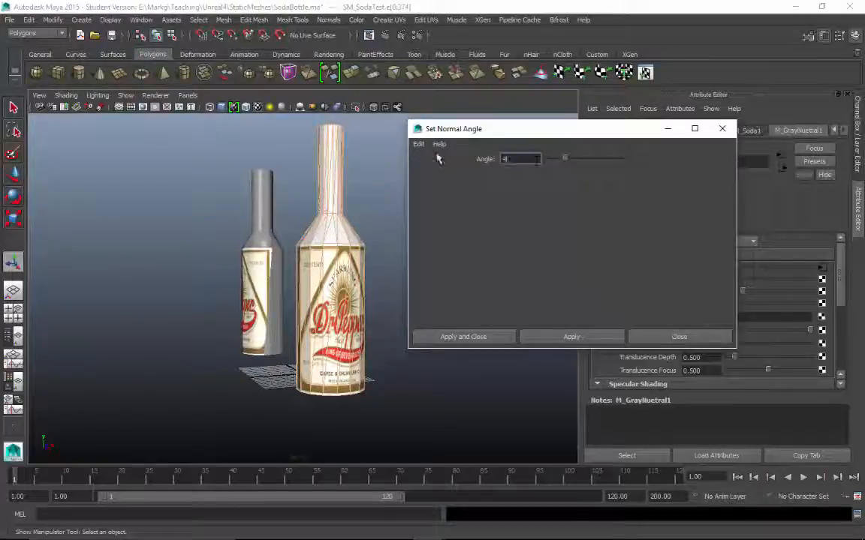
{"action": "type", "text": "0"}
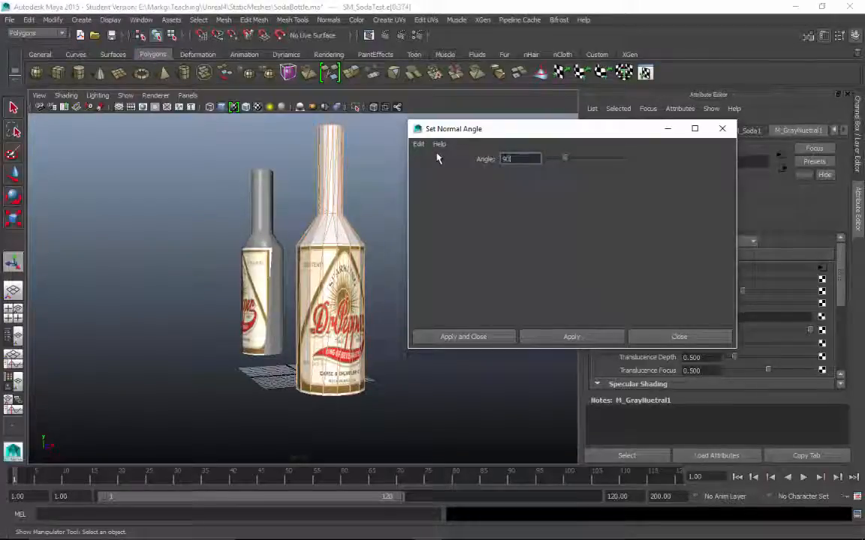
{"action": "left_click", "coordinate": [480, 341]}
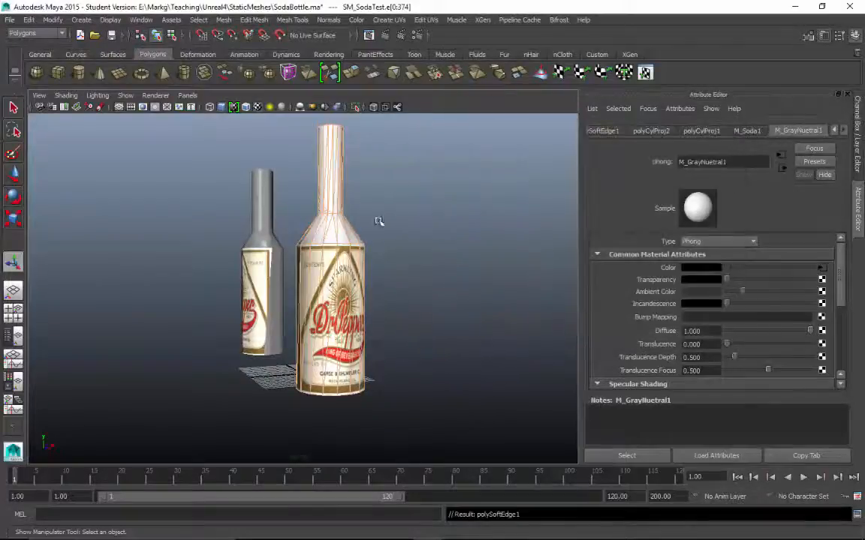
Examine the smoothed shading on the bottle's neck, cap, base and sides against the original bottle.
{"action": "left_click_drag", "start_coordinate": [342, 200], "coordinate": [371, 294], "text": "alt"}
{"action": "scroll", "coordinate": [443, 295], "scroll_direction": "up", "scroll_amount": 4}
{"action": "scroll", "coordinate": [483, 275], "scroll_direction": "up", "scroll_amount": 2}
{"action": "left_click_drag", "start_coordinate": [372, 295], "coordinate": [374, 295], "text": "alt"}
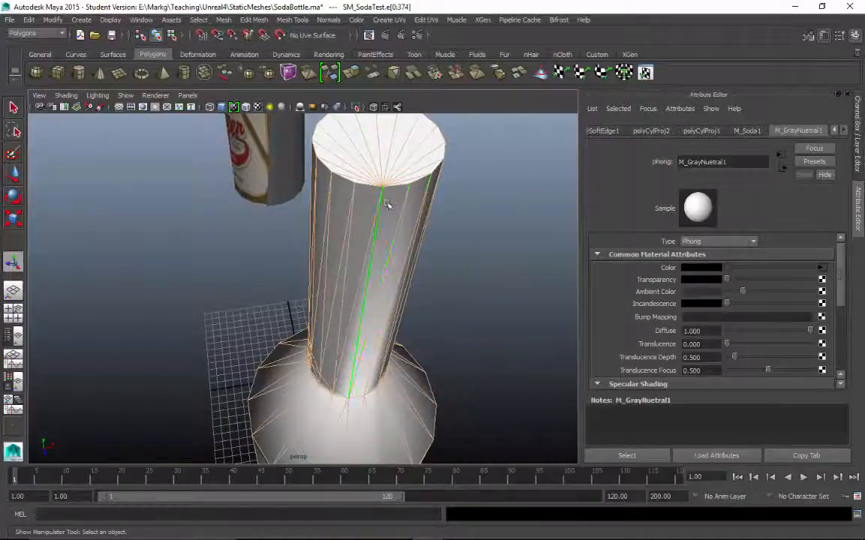
{"action": "left_click_drag", "start_coordinate": [440, 209], "coordinate": [452, 284], "text": "alt"}
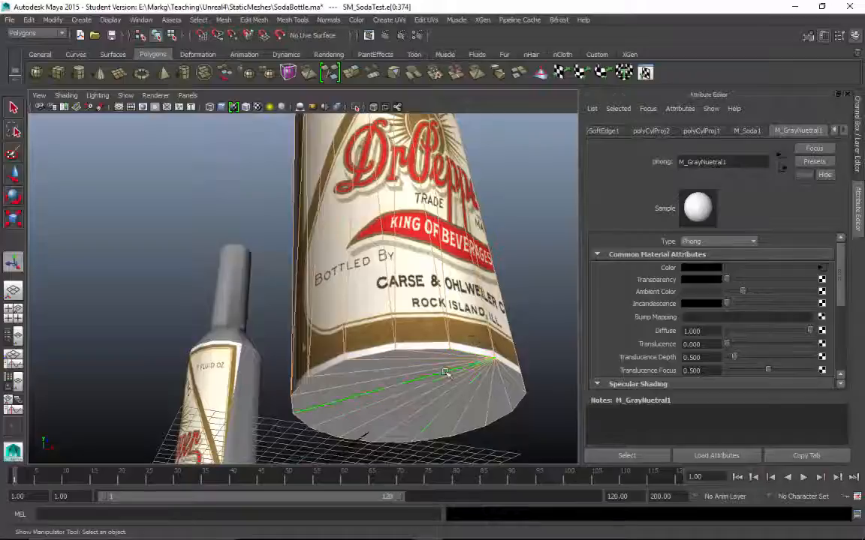
{"action": "left_click_drag", "start_coordinate": [452, 259], "coordinate": [358, 298], "text": "alt"}
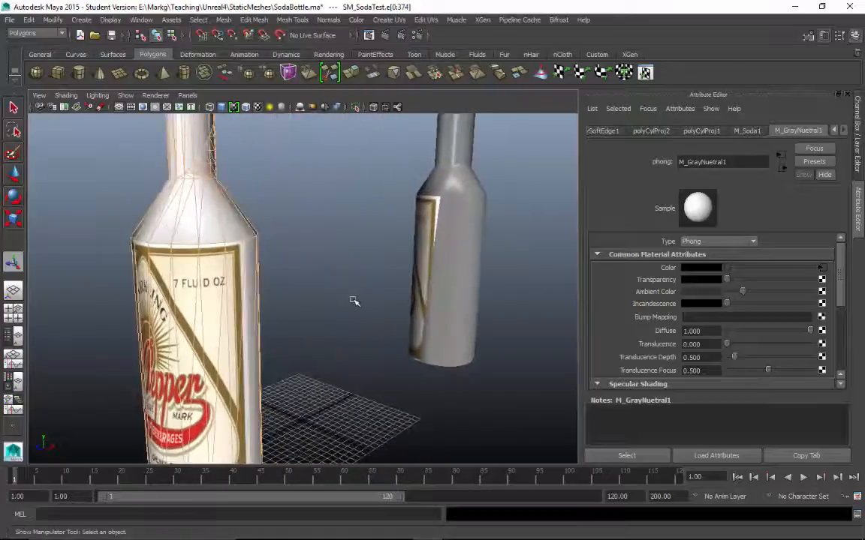
{"action": "right_click_drag", "start_coordinate": [354, 300], "coordinate": [305, 294], "text": "alt"}
{"action": "left_click_drag", "start_coordinate": [305, 292], "coordinate": [335, 289], "text": "alt"}
{"action": "right_click_drag", "start_coordinate": [336, 289], "coordinate": [253, 308], "text": "alt"}
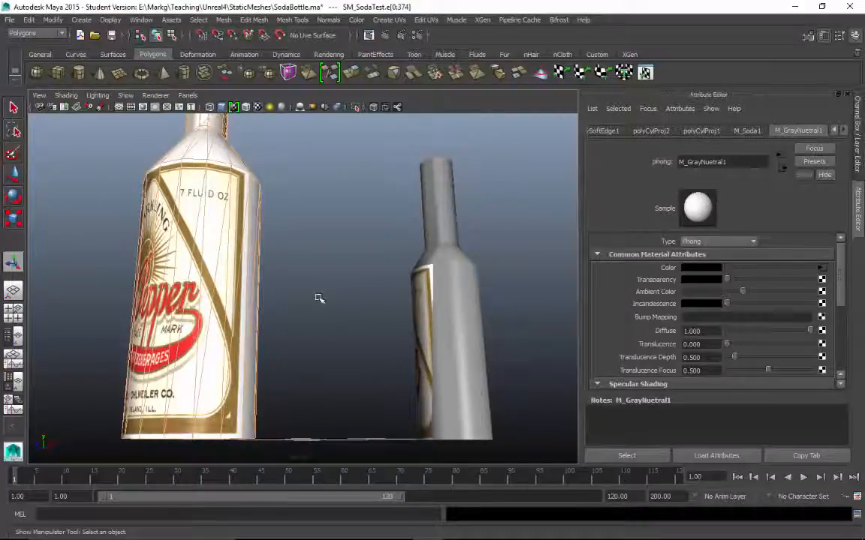
{"action": "left_click_drag", "start_coordinate": [319, 298], "coordinate": [310, 292], "text": "alt"}
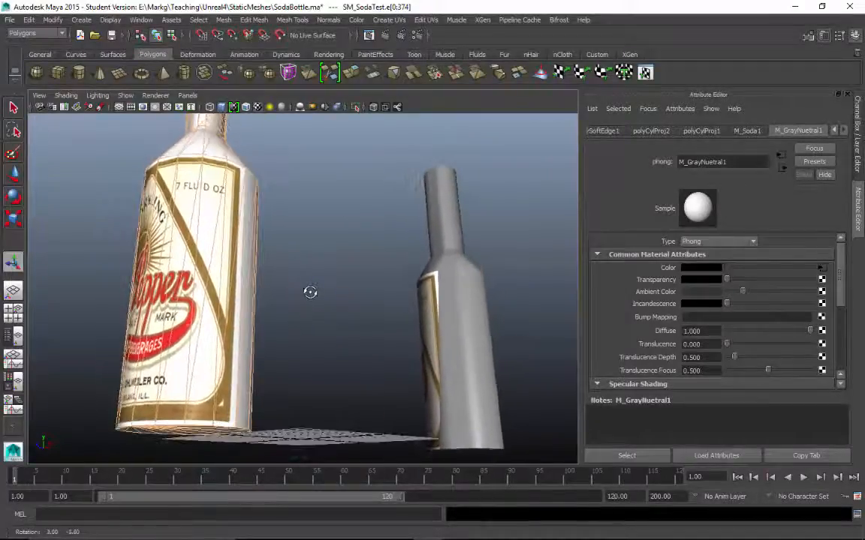
Select the ring of edges around SM_SodaTest's shoulder, just above the label, and harden them.
{"action": "left_click", "coordinate": [240, 322]}
{"action": "left_click_drag", "start_coordinate": [347, 237], "coordinate": [360, 271], "text": "alt"}
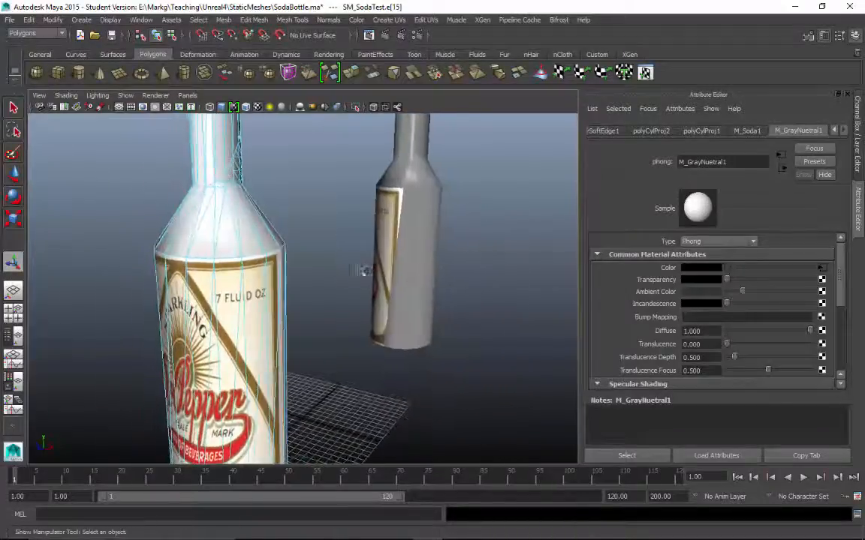
{"action": "scroll", "coordinate": [321, 275], "scroll_direction": "up", "scroll_amount": 3}
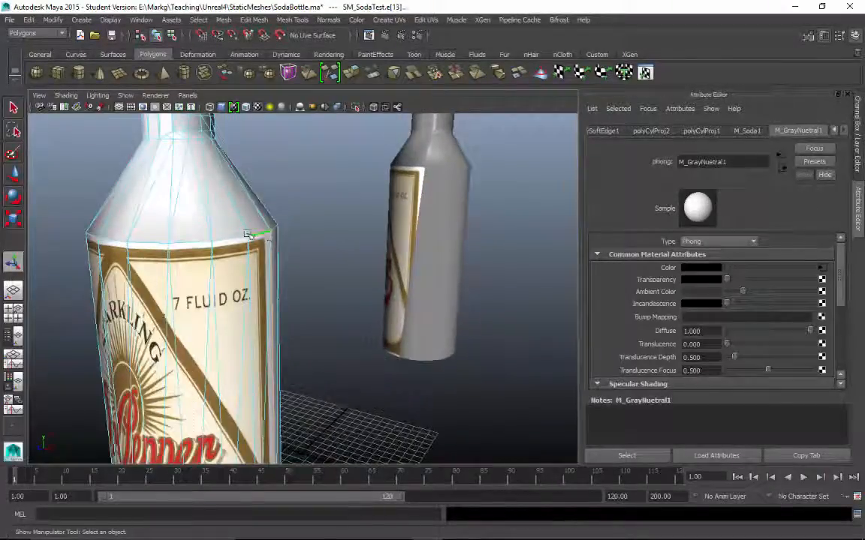
{"action": "left_click", "coordinate": [230, 239], "text": "shift"}
{"action": "left_click", "coordinate": [191, 241], "text": "shift"}
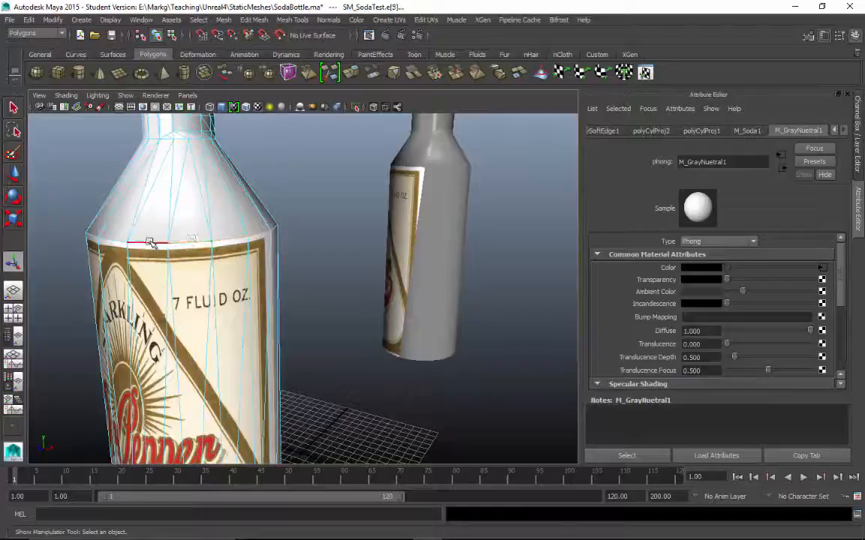
{"action": "left_click", "coordinate": [150, 242], "text": "shift"}
{"action": "left_click_drag", "start_coordinate": [150, 243], "coordinate": [259, 284], "text": "alt"}
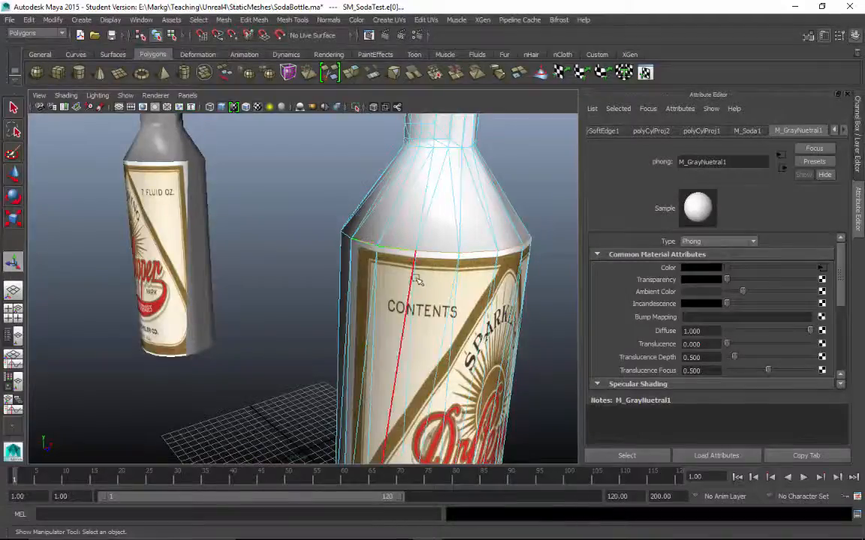
{"action": "left_click_drag", "start_coordinate": [417, 280], "coordinate": [425, 323], "text": "alt"}
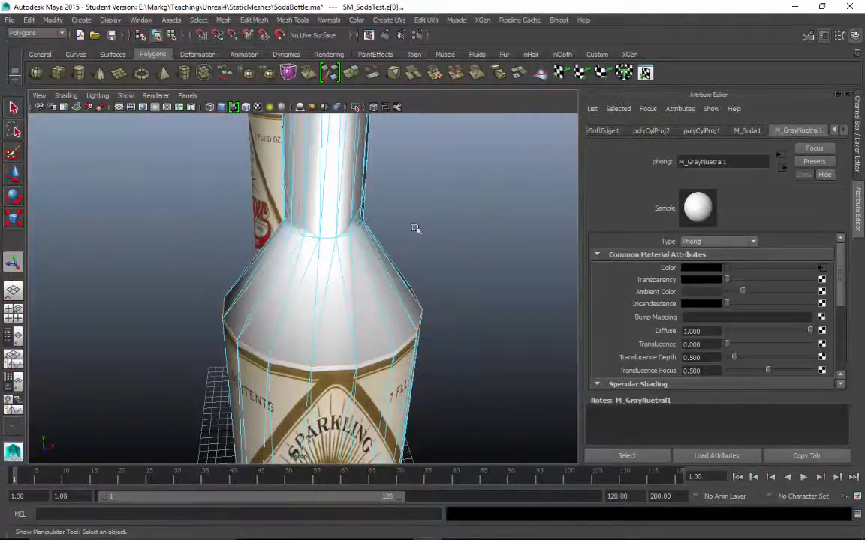
{"action": "left_click", "coordinate": [328, 20]}
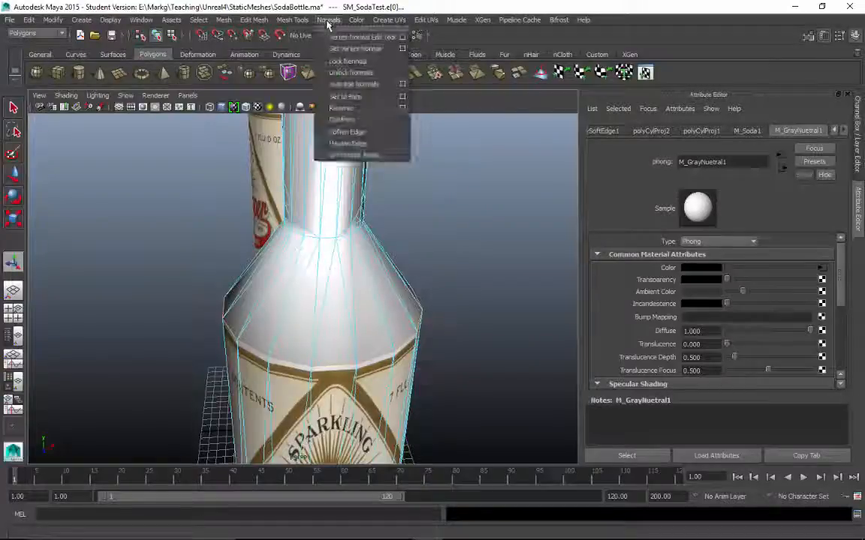
{"action": "left_click", "coordinate": [365, 144]}
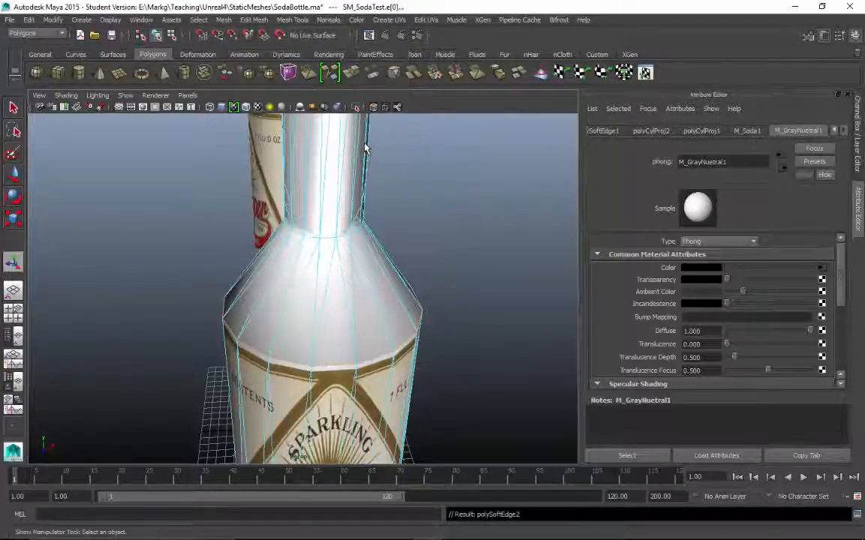
Return to object mode and examine the bottle's shading around the shoulder, label border and top of the neck.
{"action": "left_click_drag", "start_coordinate": [436, 276], "coordinate": [482, 234], "text": "alt"}
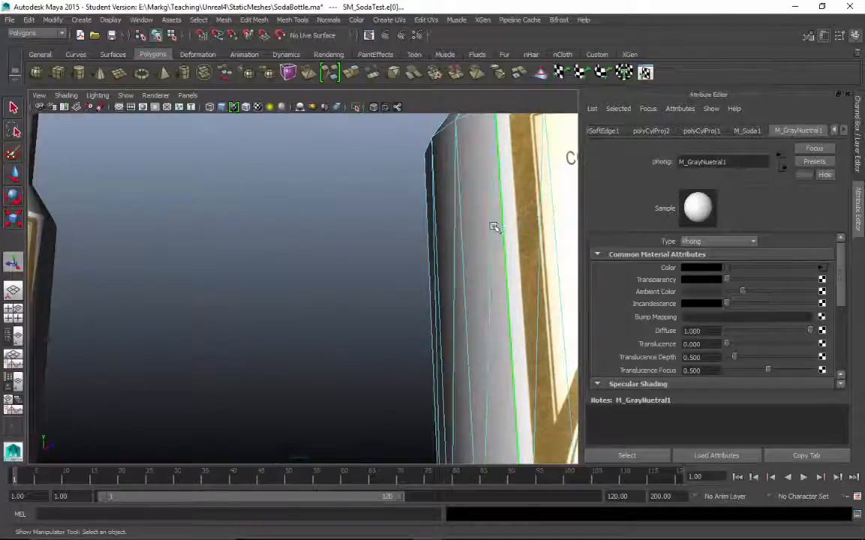
{"action": "left_click_drag", "start_coordinate": [510, 227], "coordinate": [383, 232], "text": "alt"}
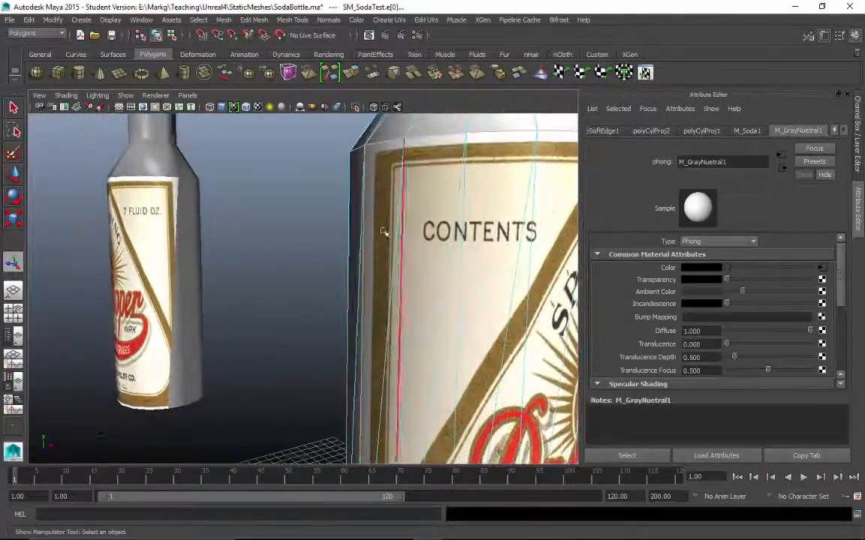
{"action": "right_click_drag", "start_coordinate": [405, 179], "coordinate": [444, 173]}
{"action": "mouse_move", "coordinate": [443, 173]}
{"action": "left_mouse_down", "text": "alt"}
{"action": "mouse_move", "coordinate": [504, 169]}
{"action": "mouse_move", "coordinate": [503, 183]}
{"action": "mouse_move", "coordinate": [440, 168]}
{"action": "left_mouse_up", "text": "alt"}
{"action": "left_click_drag", "start_coordinate": [377, 216], "coordinate": [401, 237], "text": "alt"}
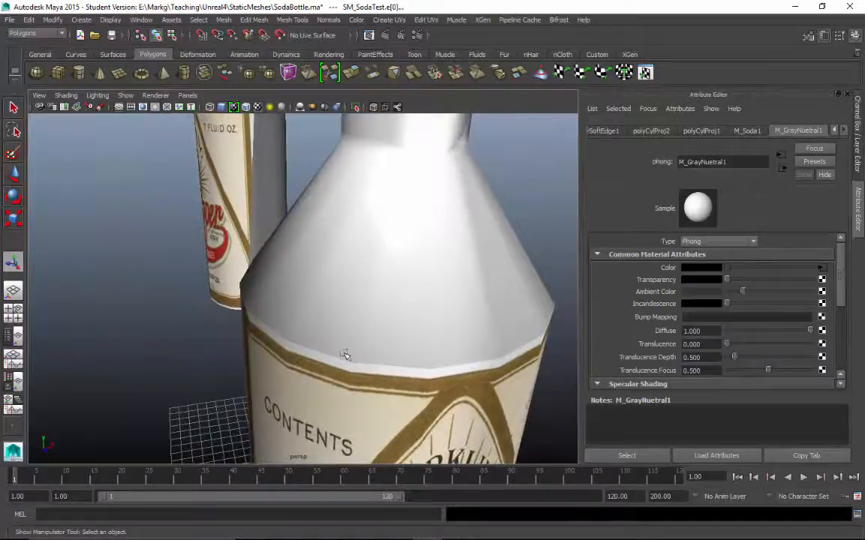
{"action": "left_click_drag", "start_coordinate": [344, 355], "coordinate": [273, 264], "text": "alt"}
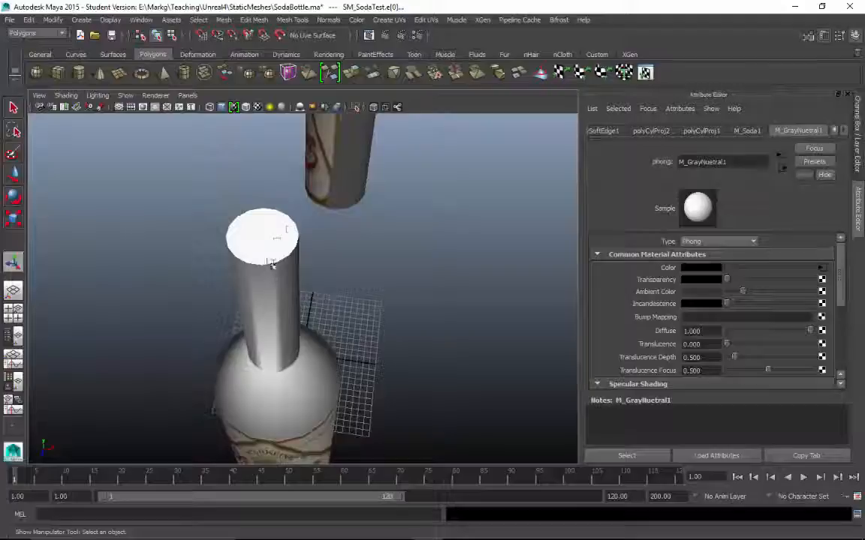
{"action": "left_click", "coordinate": [330, 20]}
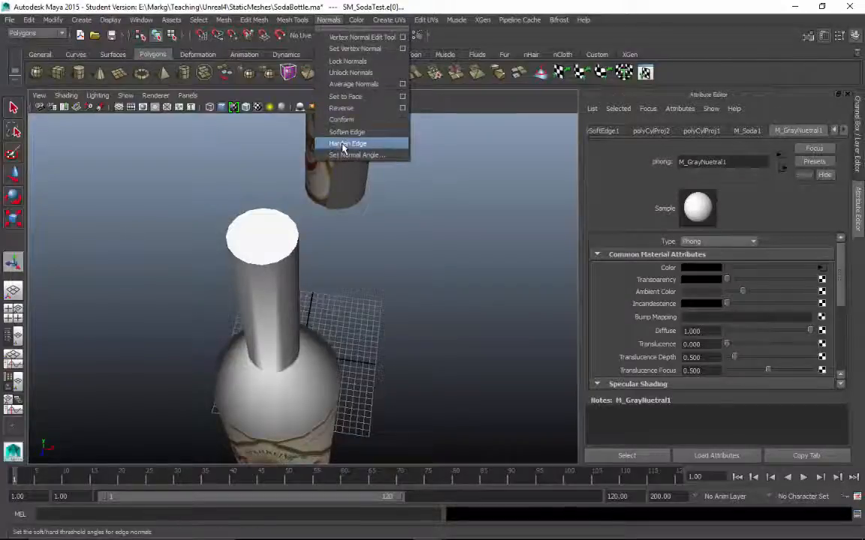
{"action": "left_click", "coordinate": [513, 271]}
{"action": "left_click_drag", "start_coordinate": [513, 270], "coordinate": [437, 265], "text": "alt"}
Select the shoulder and base vertices of SM_SodaTest and scale them uniformly to about 0.91.
{"action": "left_click", "coordinate": [349, 242]}
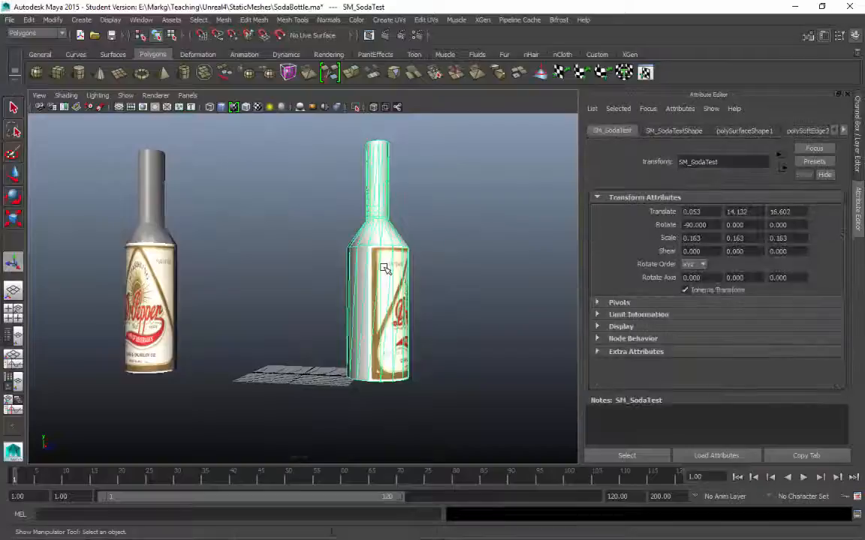
{"action": "right_click", "coordinate": [353, 245]}
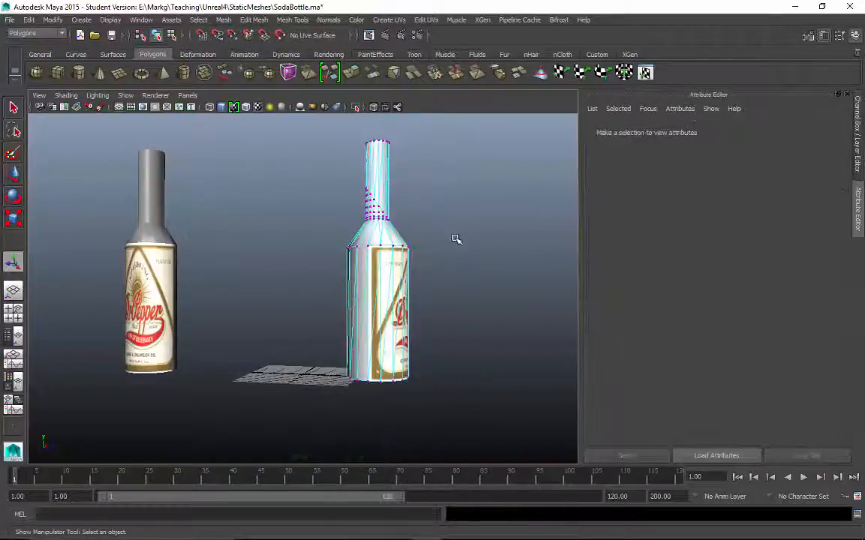
{"action": "left_click_drag", "start_coordinate": [456, 238], "coordinate": [305, 406]}
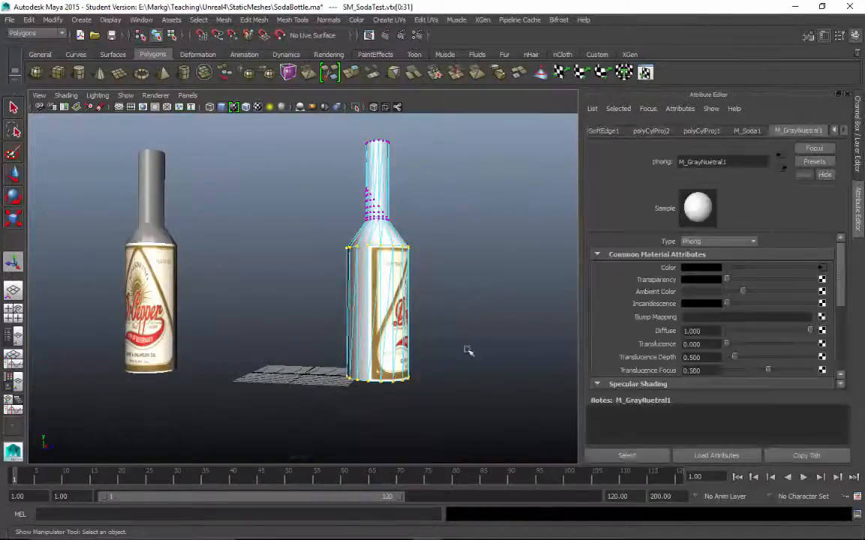
{"action": "left_click_drag", "start_coordinate": [508, 278], "coordinate": [424, 270], "text": "alt"}
{"action": "right_click", "coordinate": [363, 253]}
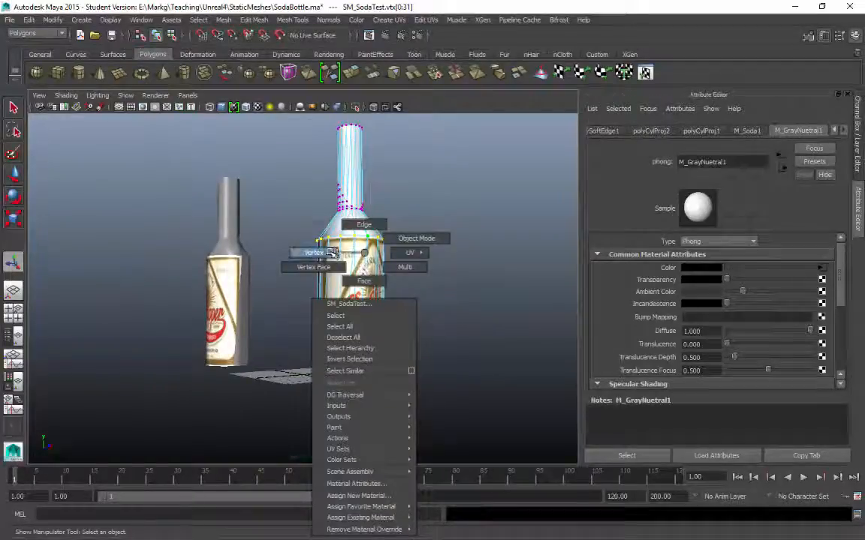
{"action": "left_click", "coordinate": [409, 252]}
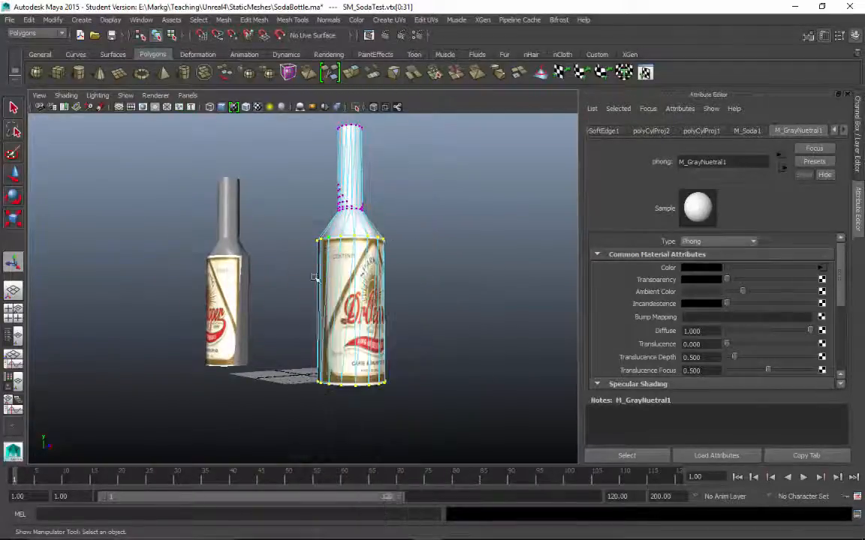
{"action": "left_click_drag", "start_coordinate": [425, 185], "coordinate": [478, 224], "text": "alt"}
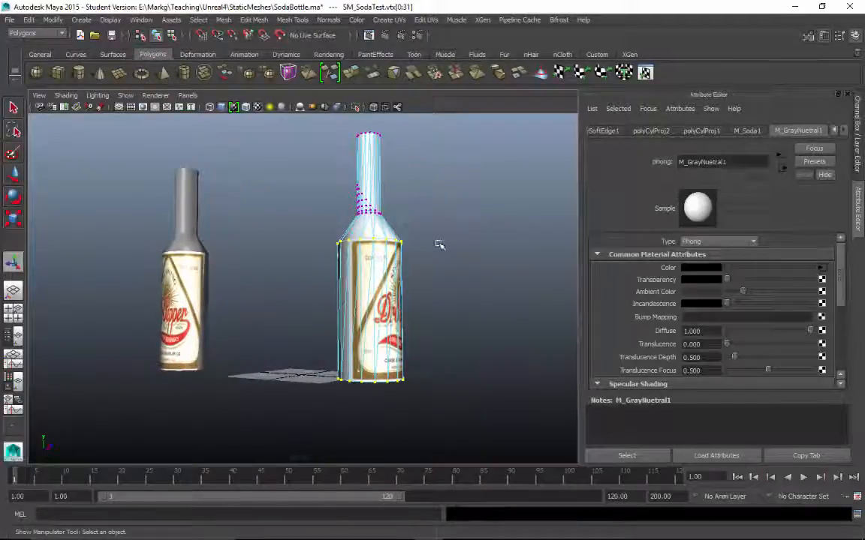
{"action": "key", "text": "e"}
{"action": "left_click_drag", "start_coordinate": [469, 243], "coordinate": [469, 264], "text": "alt"}
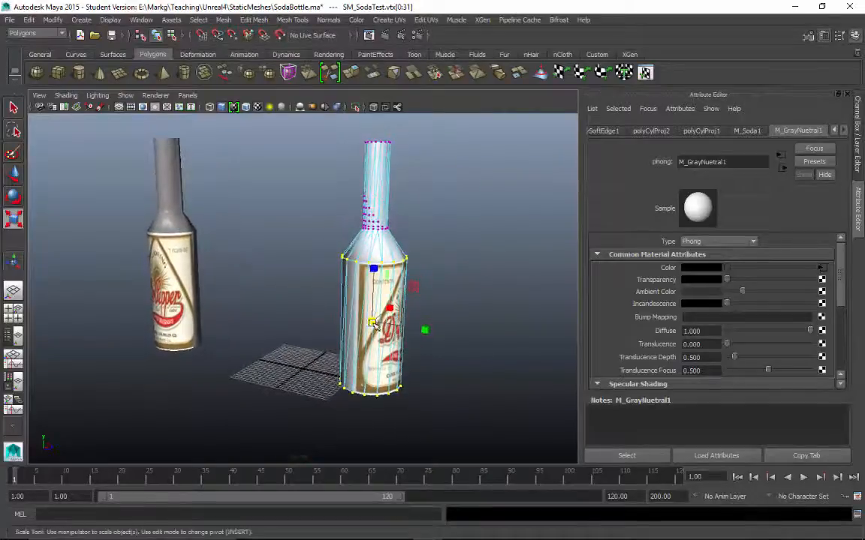
{"action": "left_click_drag", "start_coordinate": [372, 321], "coordinate": [370, 322]}
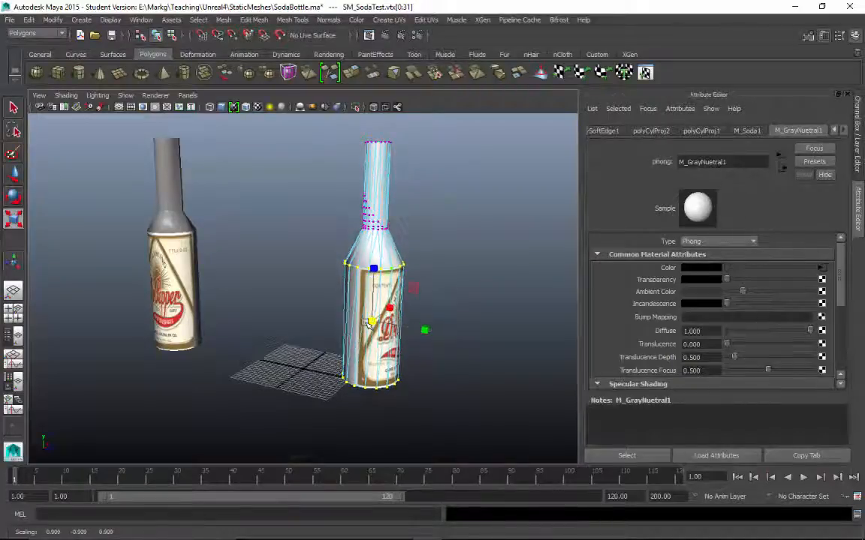
Move the selected body vertices up slightly, adjust the height of the base vertices, and clear the selection.
{"action": "key", "text": "w"}
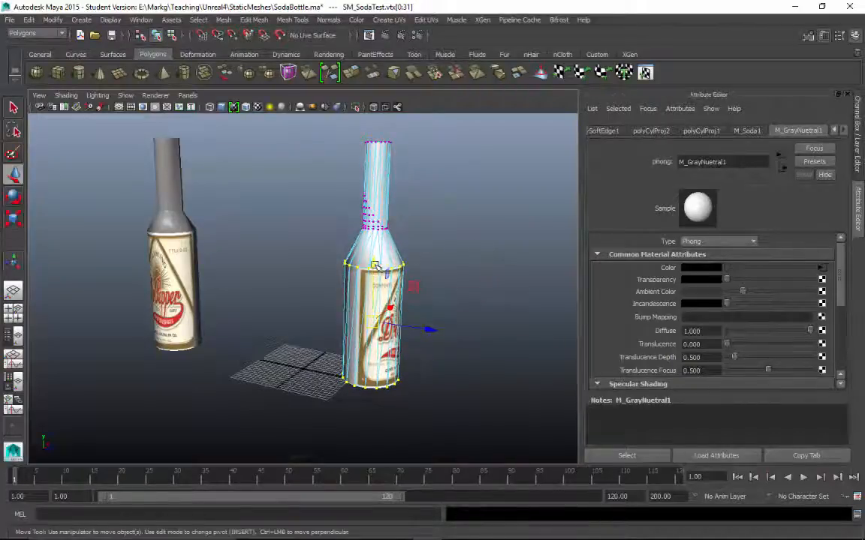
{"action": "left_click_drag", "start_coordinate": [373, 266], "coordinate": [373, 264]}
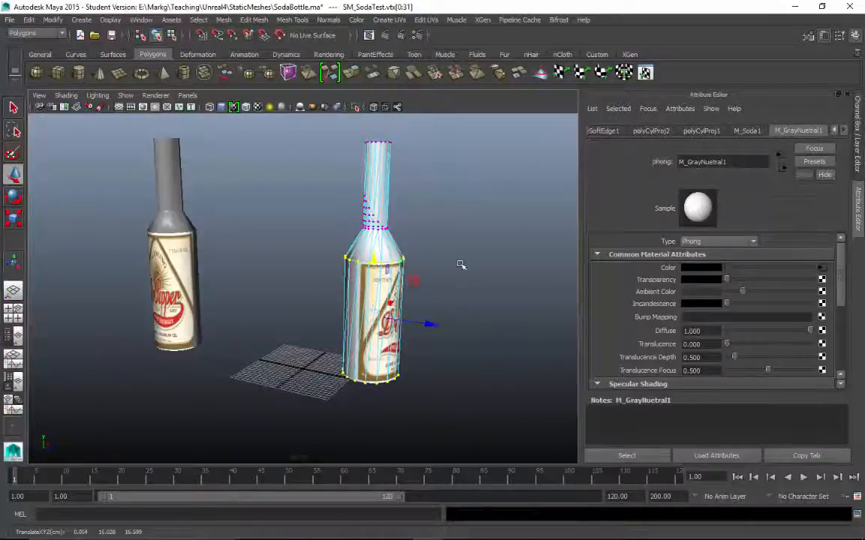
{"action": "mouse_move", "coordinate": [461, 264]}
{"action": "left_mouse_down", "text": "alt"}
{"action": "mouse_move", "coordinate": [480, 236]}
{"action": "mouse_move", "coordinate": [469, 372]}
{"action": "mouse_move", "coordinate": [367, 380]}
{"action": "mouse_move", "coordinate": [318, 351]}
{"action": "left_mouse_up", "text": "alt"}
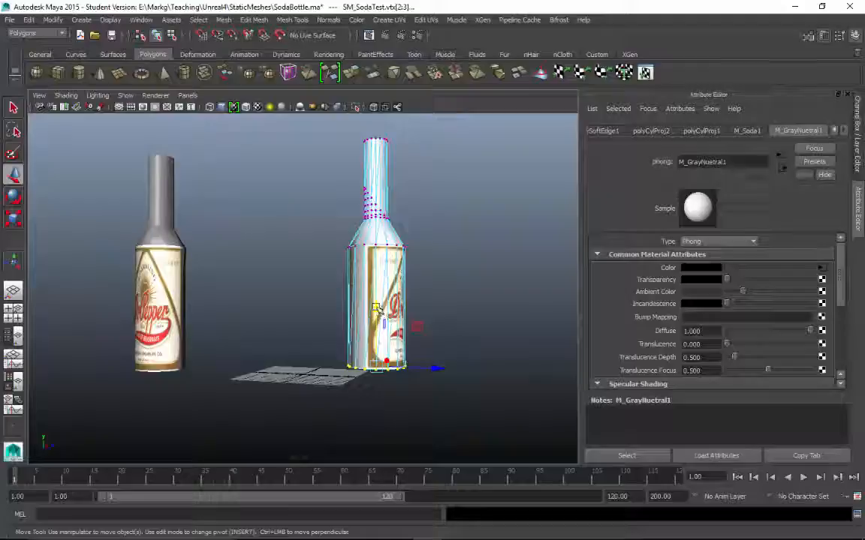
{"action": "left_click_drag", "start_coordinate": [376, 308], "coordinate": [278, 312]}
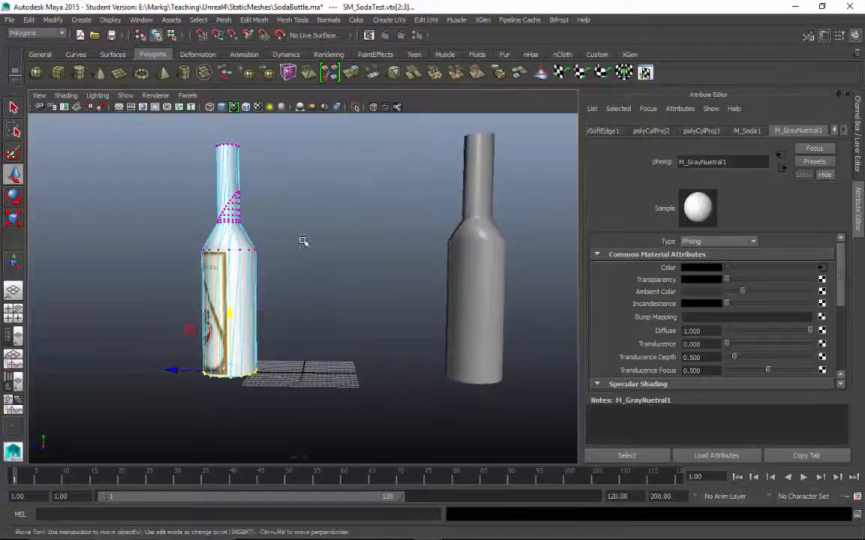
{"action": "left_click_drag", "start_coordinate": [276, 255], "coordinate": [509, 295], "text": "alt"}
{"action": "left_click", "coordinate": [504, 264]}
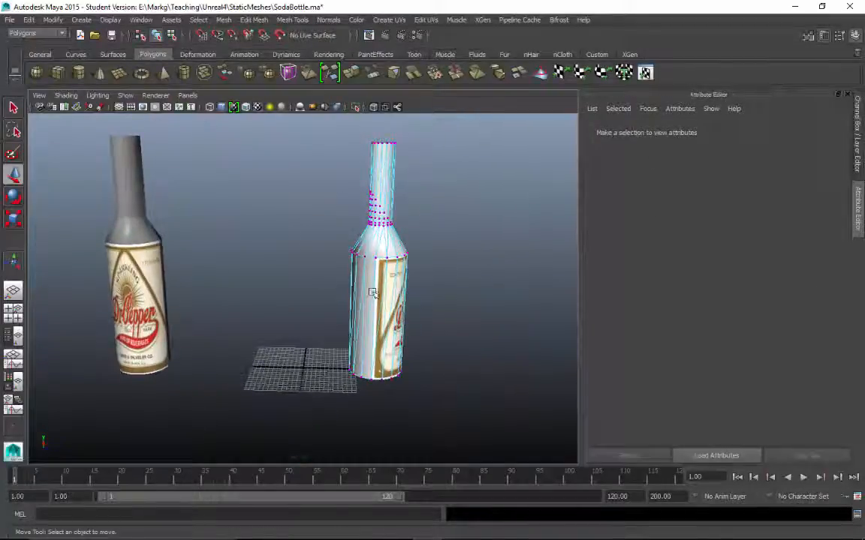
Return to object mode, select SM_SodaTest, and set its translation to 0, 0, 0.
{"action": "right_click_drag", "start_coordinate": [372, 292], "coordinate": [427, 241]}
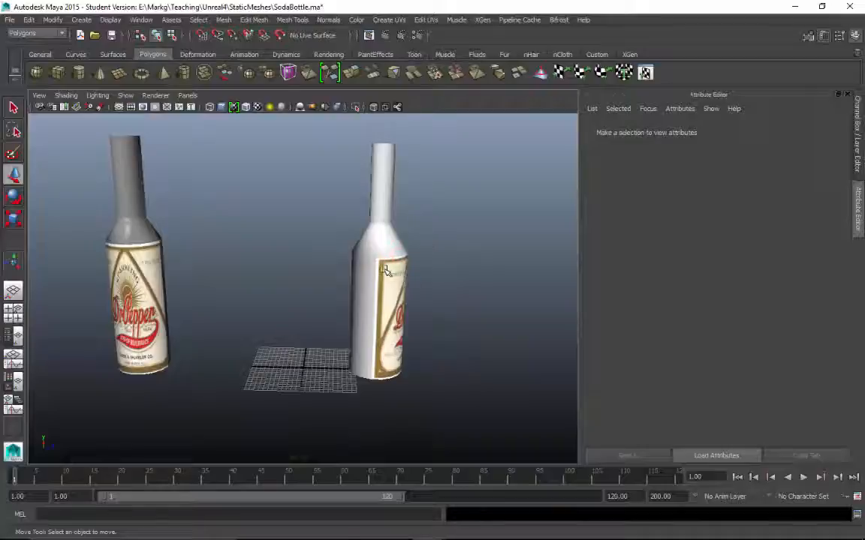
{"action": "left_click", "coordinate": [385, 270]}
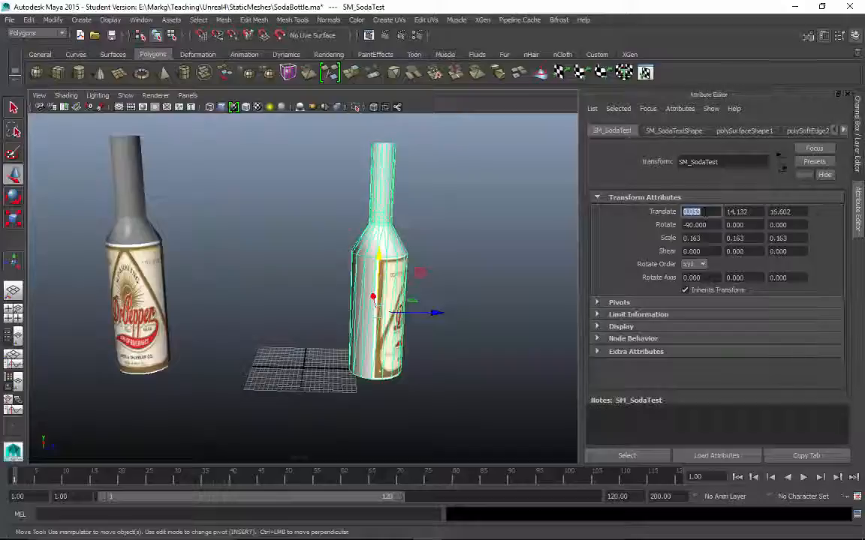
{"action": "key", "text": "Tab"}
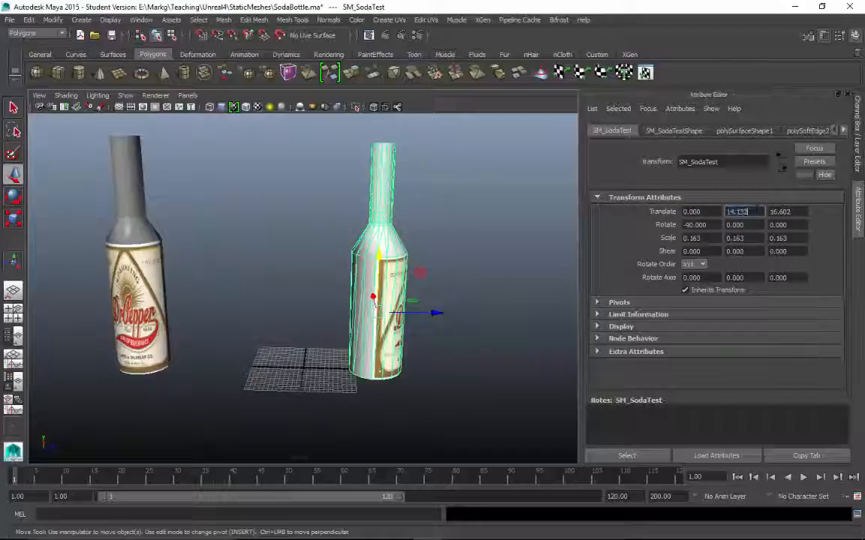
{"action": "type", "text": "0"}
{"action": "key", "text": "Return"}
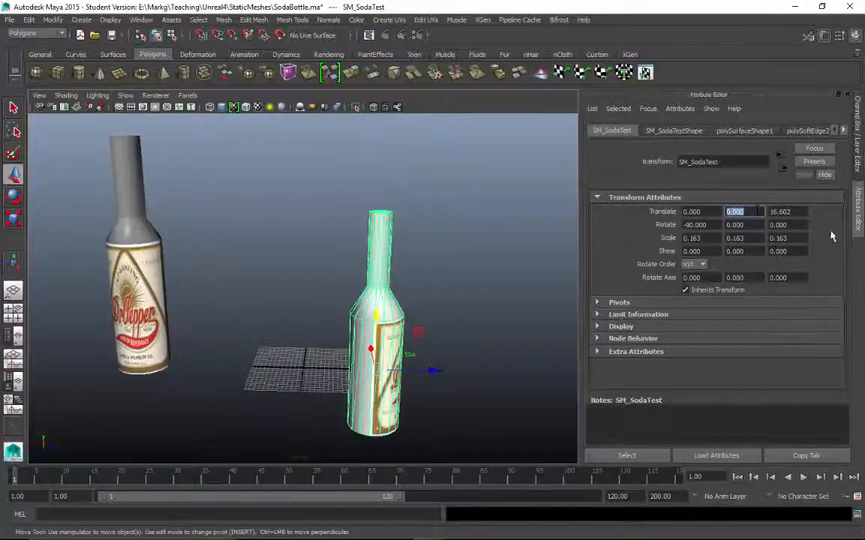
{"action": "key", "text": "Tab"}
{"action": "type", "text": "0"}
{"action": "key", "text": "Return"}
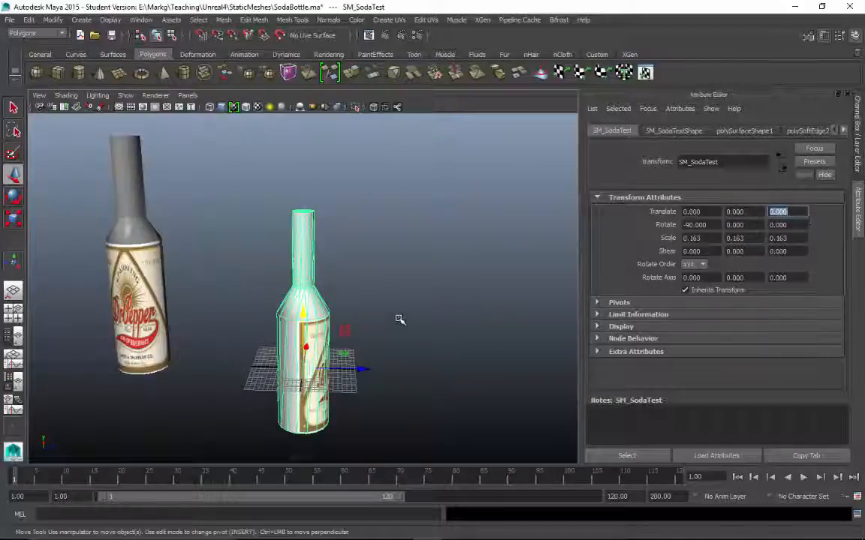
Examine the position of the bottle and its pivot relative to the grid.
{"action": "left_click_drag", "start_coordinate": [400, 320], "coordinate": [367, 349], "text": "alt"}
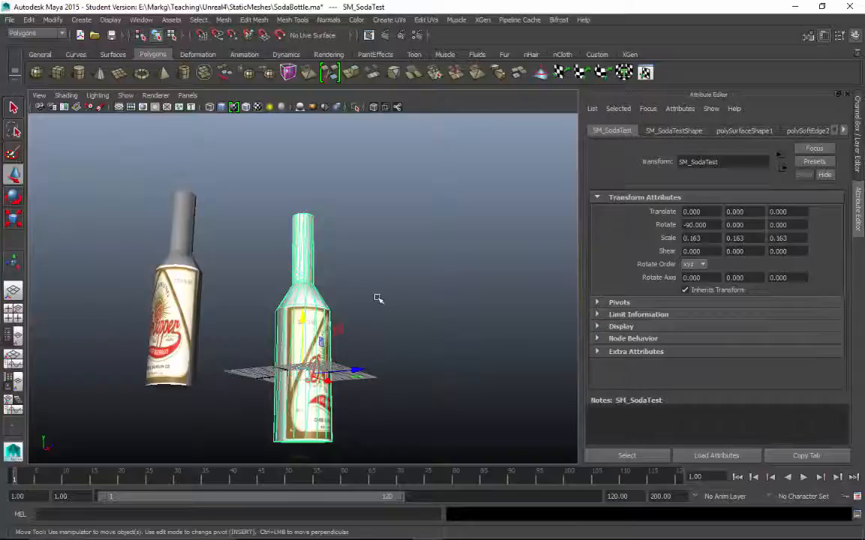
{"action": "left_click_drag", "start_coordinate": [377, 299], "coordinate": [345, 425], "text": "alt"}
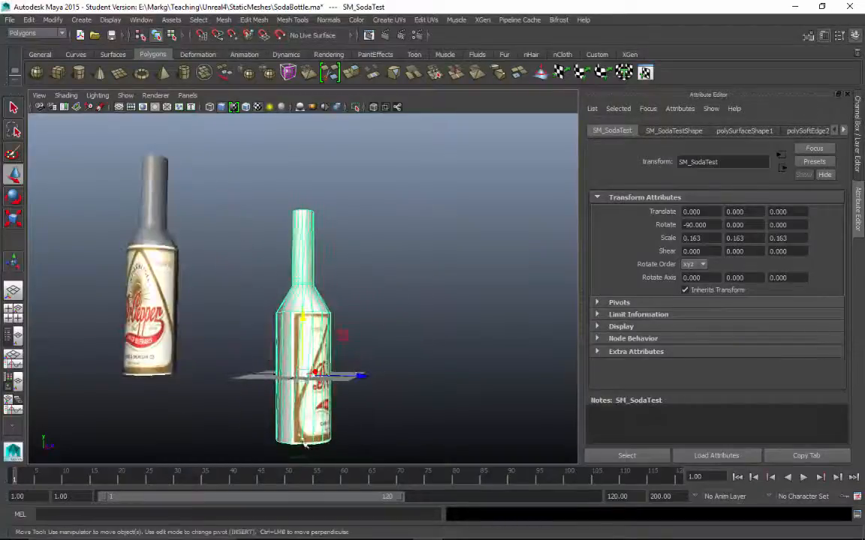
{"action": "left_click_drag", "start_coordinate": [409, 338], "coordinate": [361, 346], "text": "alt"}
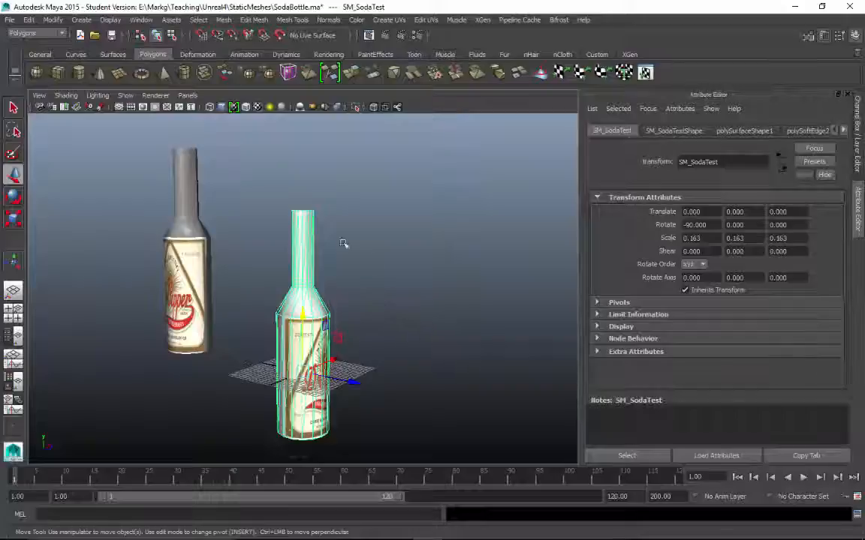
{"action": "left_click", "coordinate": [52, 20]}
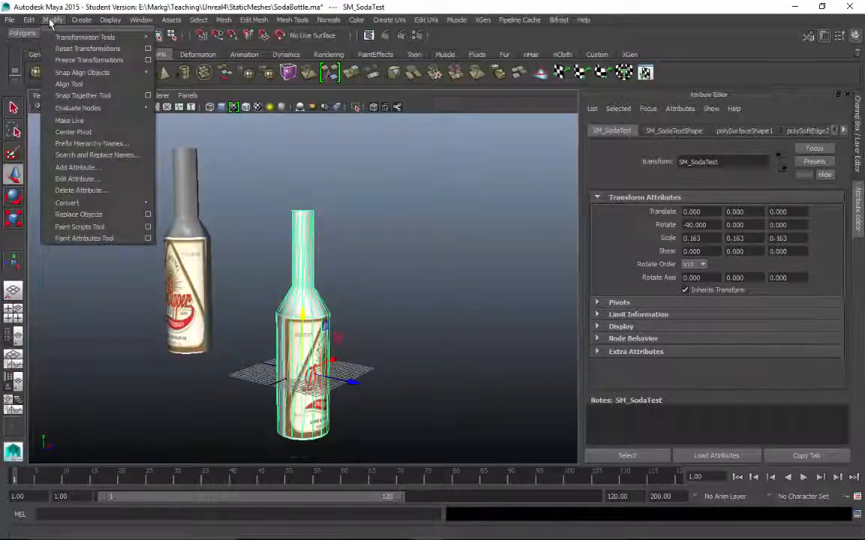
{"action": "left_click", "coordinate": [50, 20]}
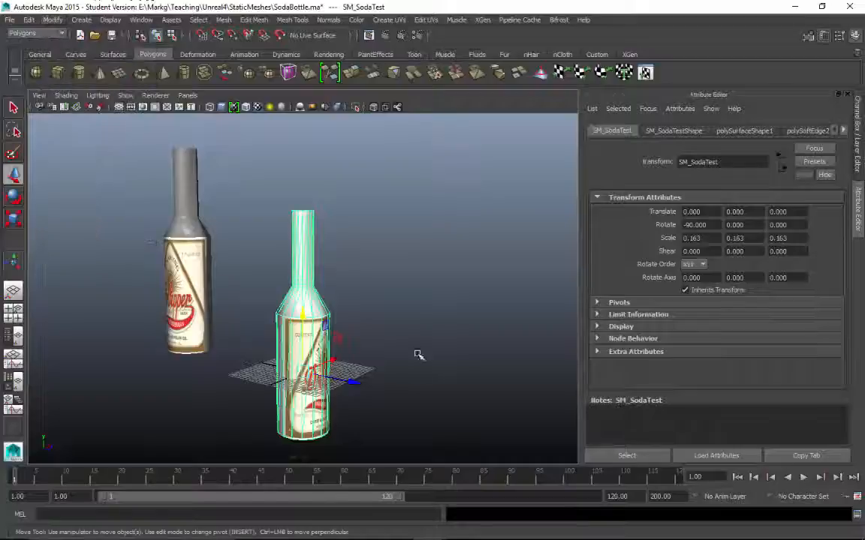
Freeze the transformations of SM_SodaTest and delete its construction history.
{"action": "left_click", "coordinate": [54, 21]}
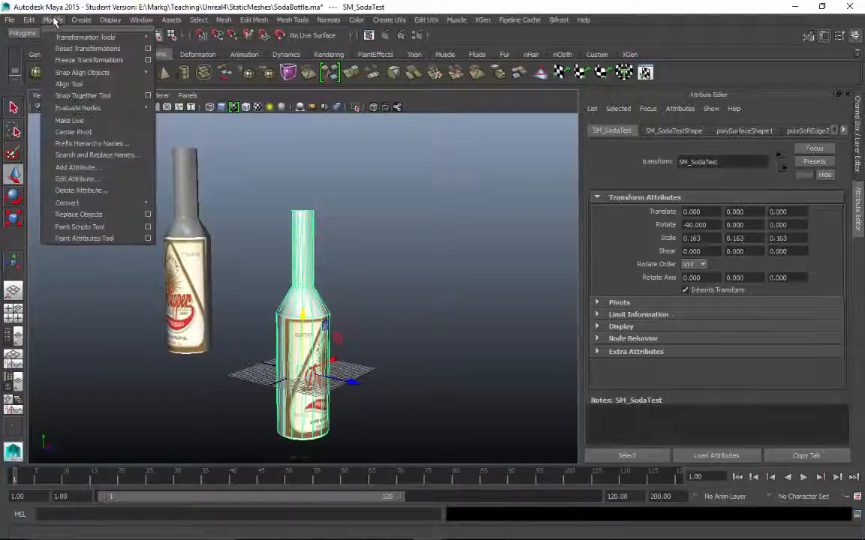
{"action": "left_click", "coordinate": [76, 62]}
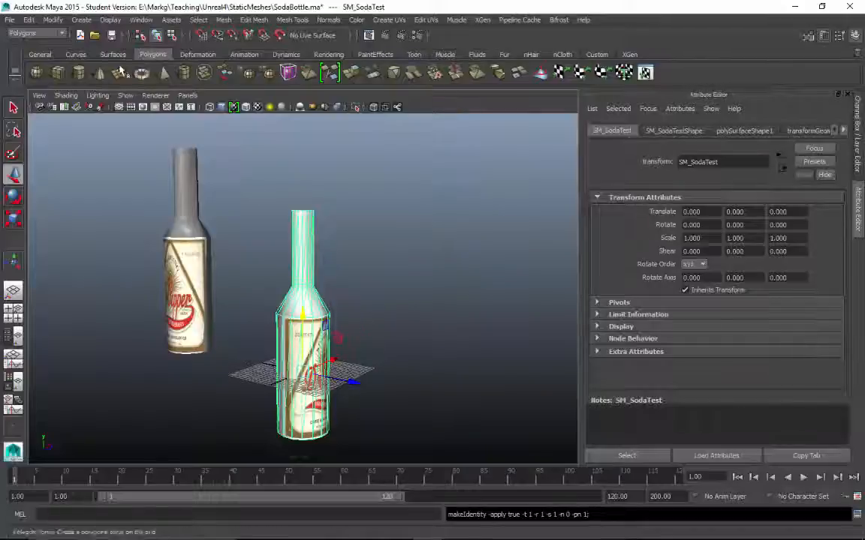
{"action": "left_click", "coordinate": [28, 20]}
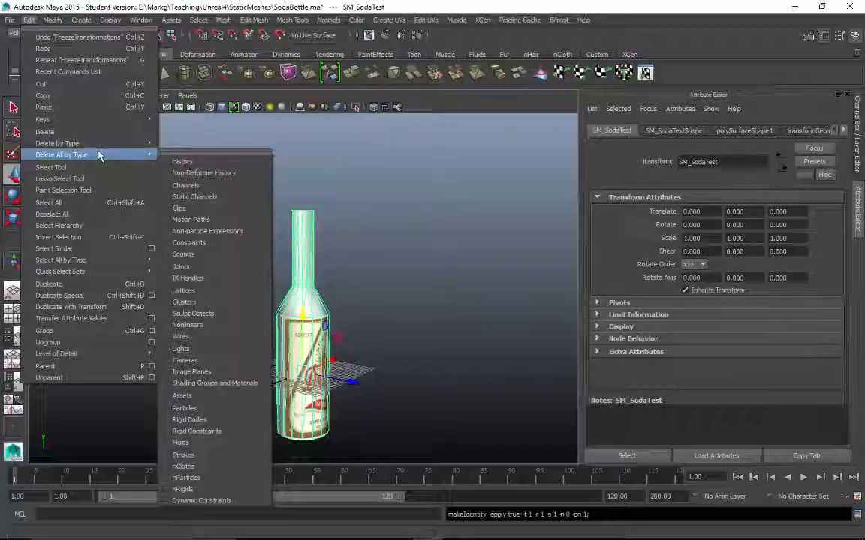
{"action": "mouse_move", "coordinate": [88, 144]}
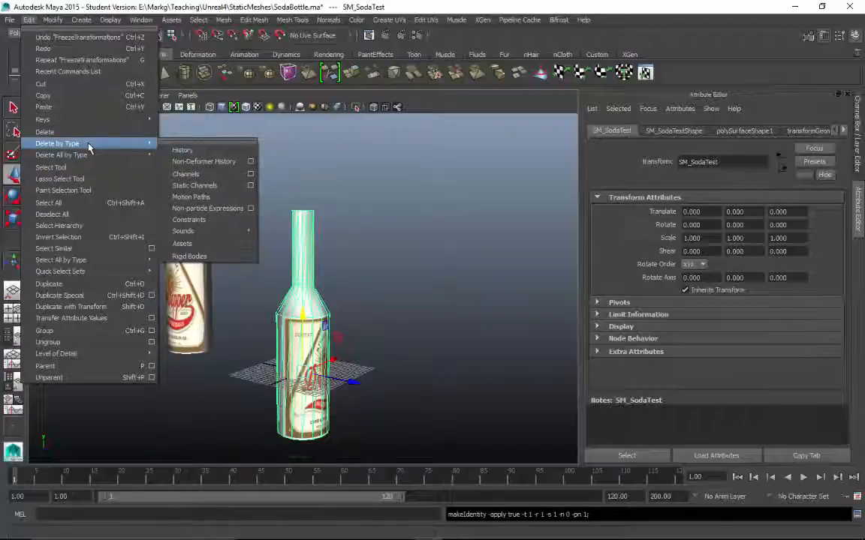
{"action": "left_click", "coordinate": [183, 150]}
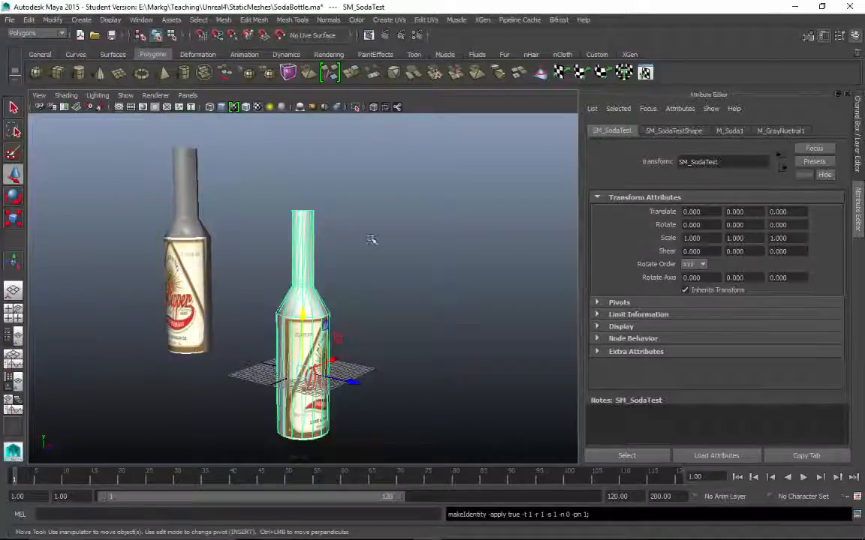
Set up an FBX export of the selected bottle to the StaticMeshes folder, naming the file SodaBottleTestFinished.fbx.
{"action": "mouse_move", "coordinate": [415, 257]}
{"action": "left_mouse_down", "text": "alt"}
{"action": "mouse_move", "coordinate": [500, 239]}
{"action": "mouse_move", "coordinate": [420, 266]}
{"action": "left_mouse_up", "text": "alt"}
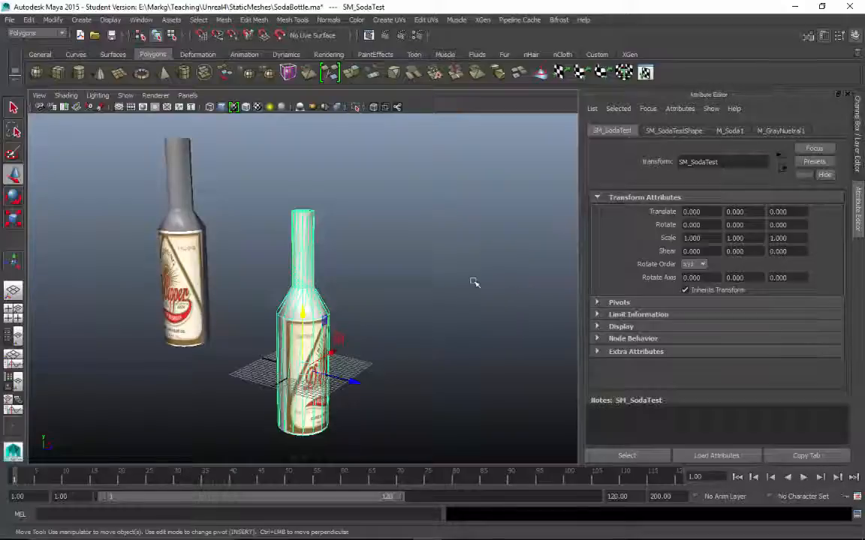
{"action": "mouse_move", "coordinate": [391, 238]}
{"action": "left_mouse_down", "text": "alt"}
{"action": "mouse_move", "coordinate": [448, 231]}
{"action": "mouse_move", "coordinate": [397, 246]}
{"action": "mouse_move", "coordinate": [388, 232]}
{"action": "left_mouse_up", "text": "alt"}
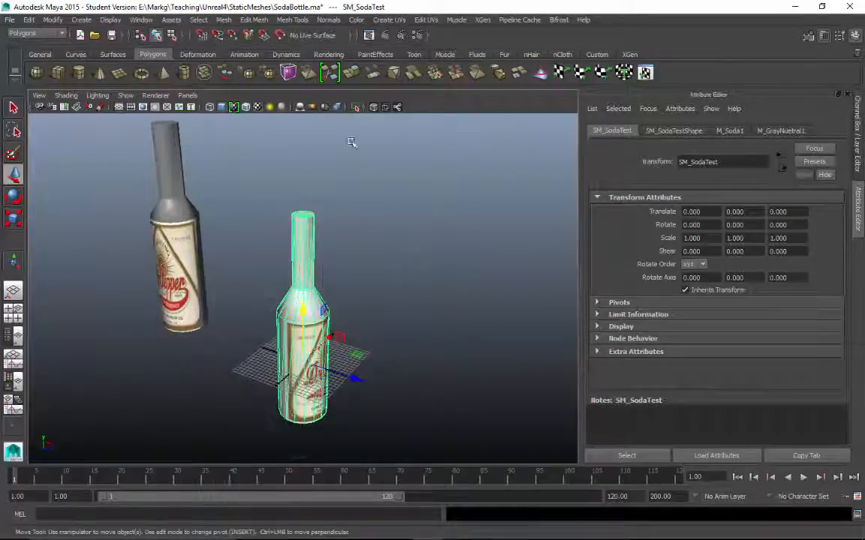
{"action": "left_click", "coordinate": [10, 19]}
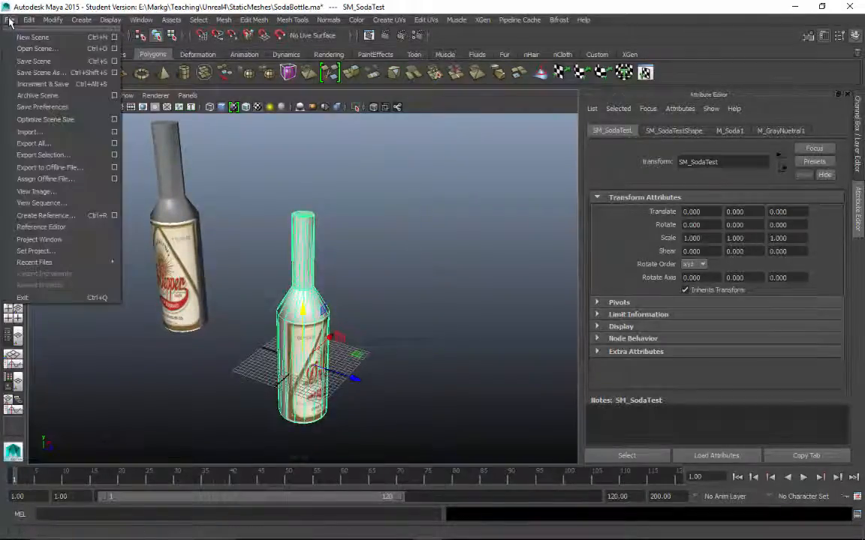
{"action": "left_click", "coordinate": [57, 155]}
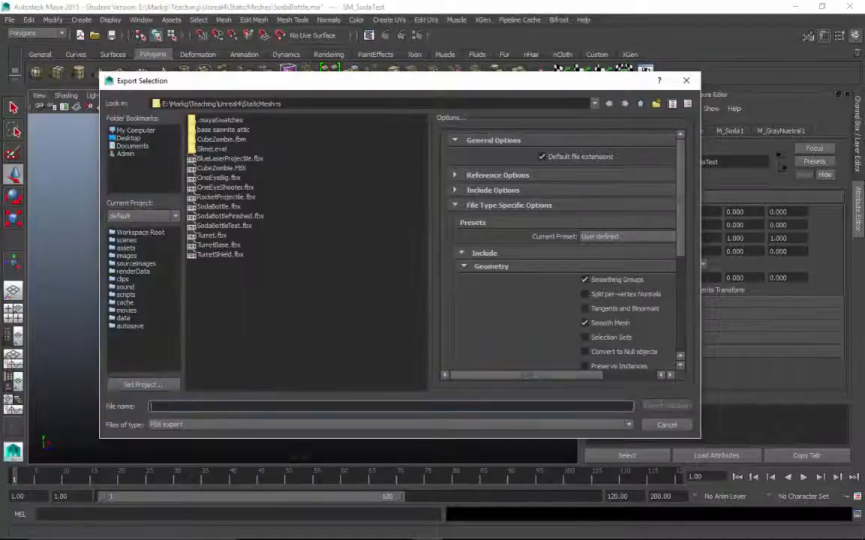
{"action": "left_click", "coordinate": [225, 226]}
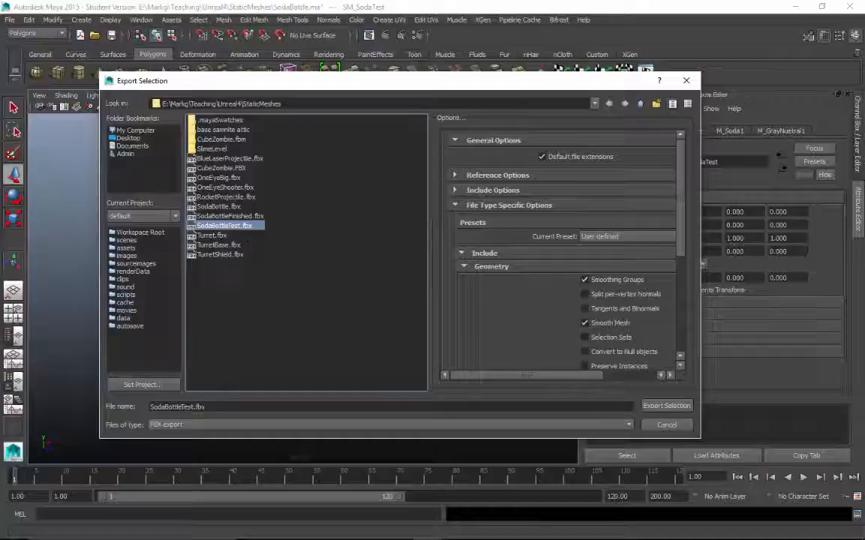
{"action": "left_click", "coordinate": [194, 407]}
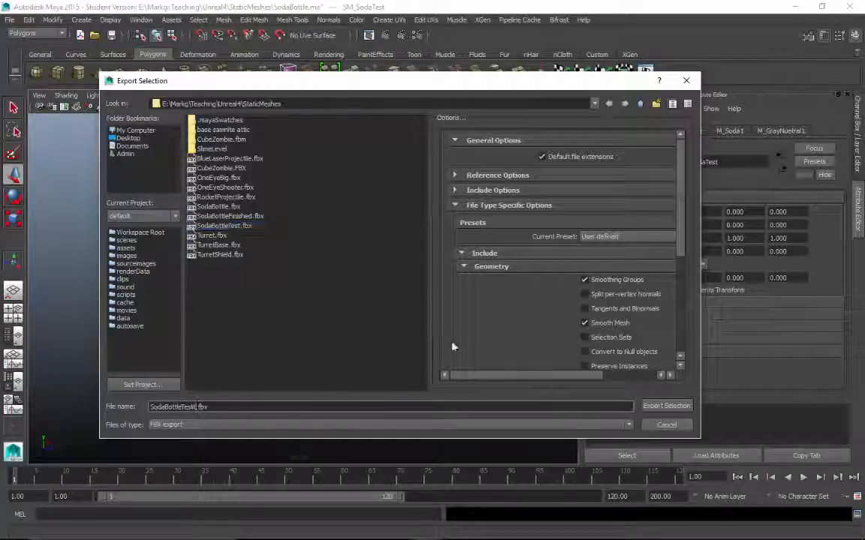
{"action": "type", "text": "Finishe"}
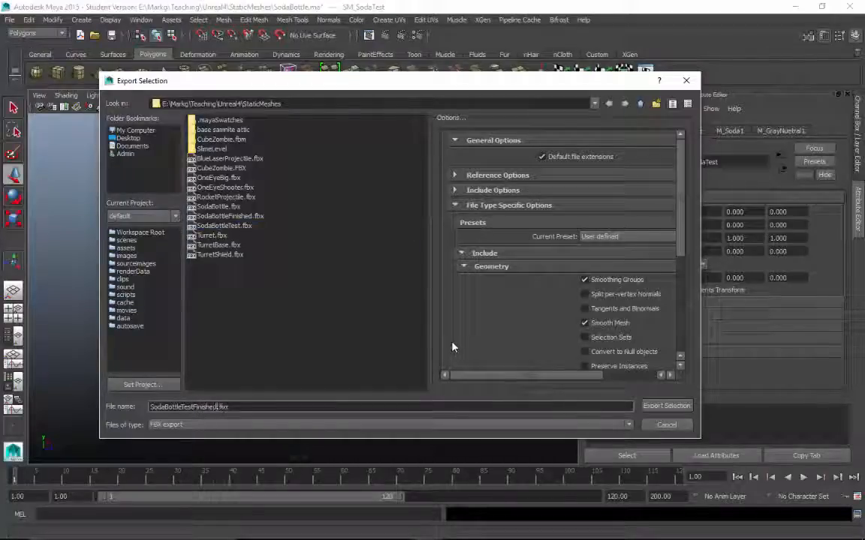
{"action": "type", "text": "d"}
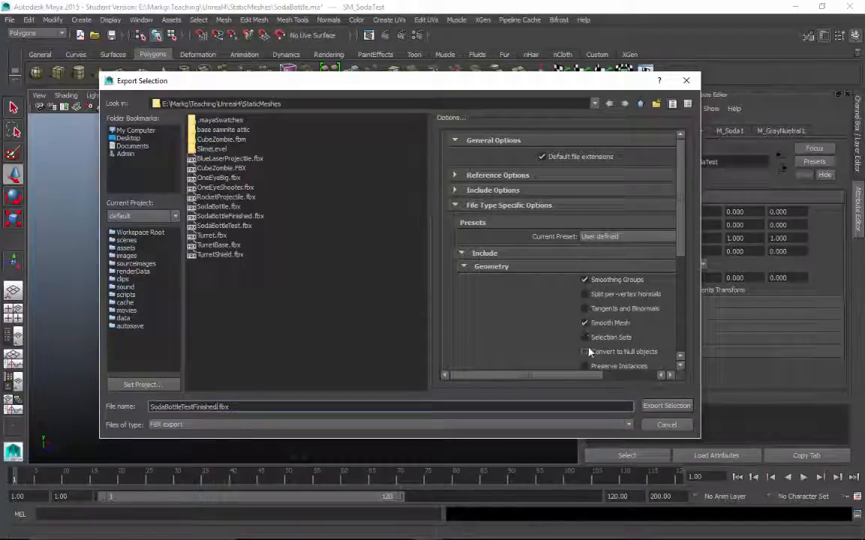
Review the reference and FBX geometry export options, keep them as they are, and export the selection.
{"action": "left_click", "coordinate": [453, 177]}
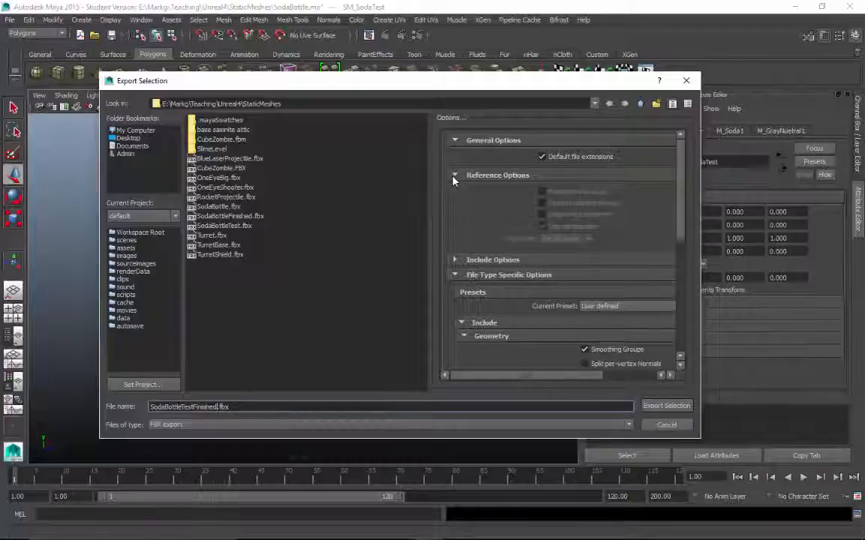
{"action": "left_click", "coordinate": [453, 177]}
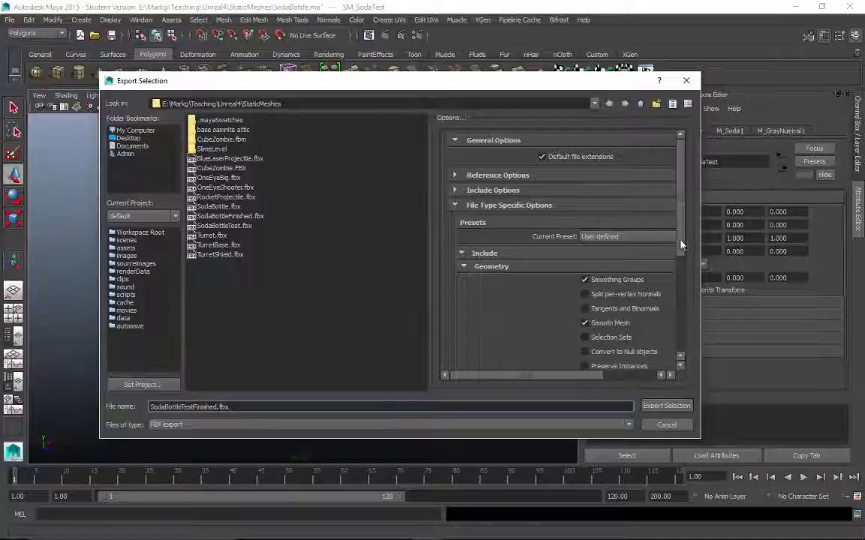
{"action": "left_click_drag", "start_coordinate": [681, 245], "coordinate": [704, 349]}
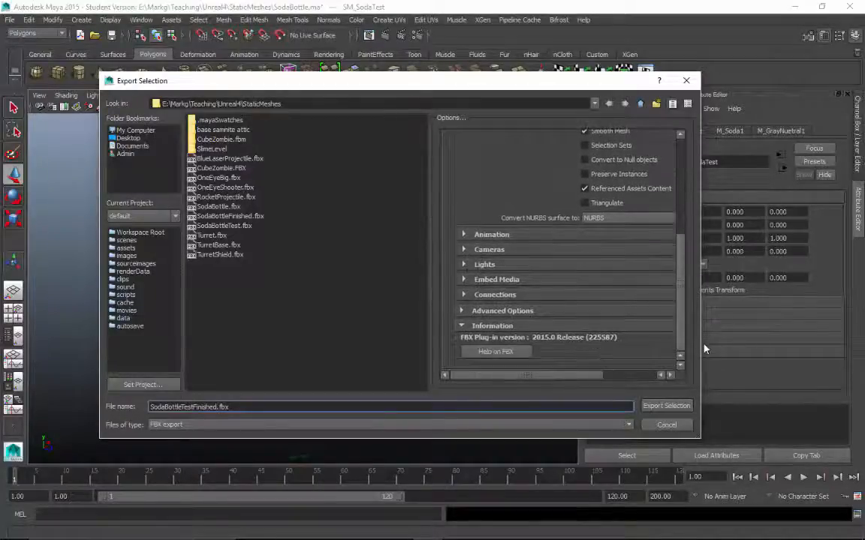
{"action": "left_click", "coordinate": [664, 406]}
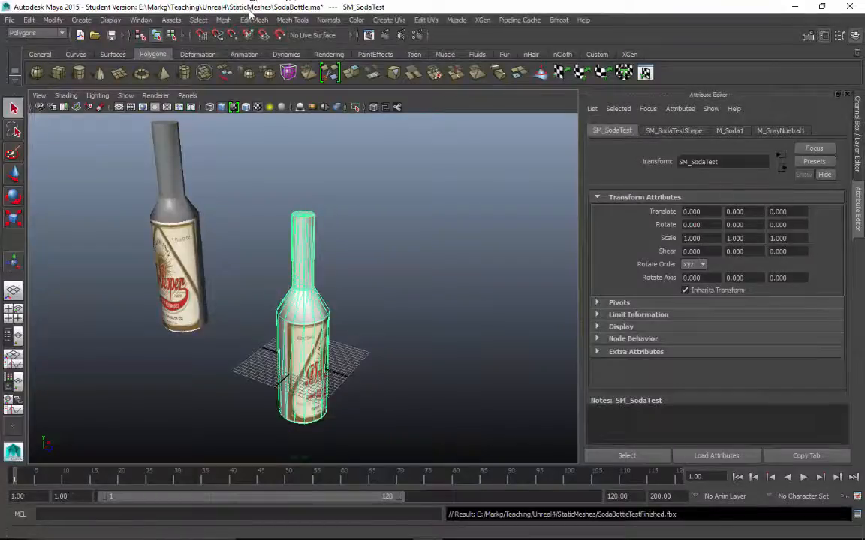
Switch to the Unreal Editor, move in close to the SM_SodaTest bottle in the level, and widen the viewport.
{"action": "left_click", "coordinate": [795, 6]}
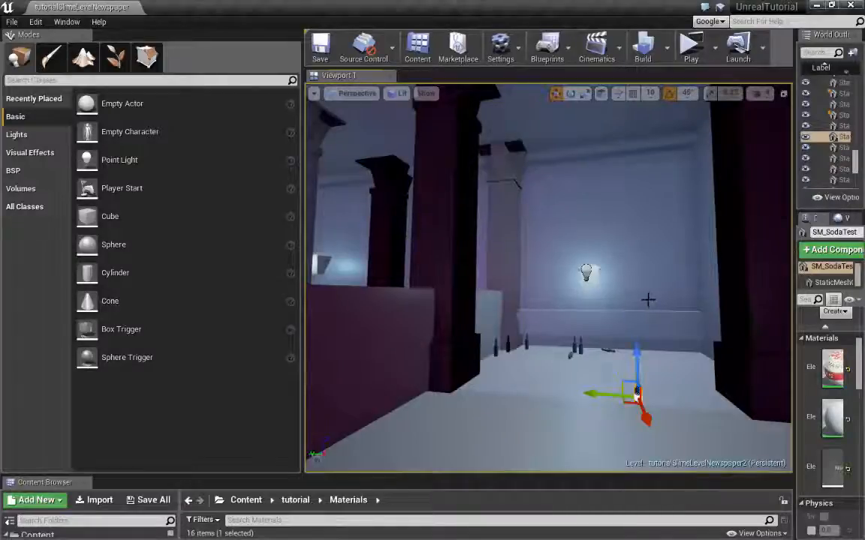
{"action": "left_click_drag", "start_coordinate": [648, 299], "coordinate": [662, 466]}
{"action": "left_click_drag", "start_coordinate": [550, 302], "coordinate": [550, 303]}
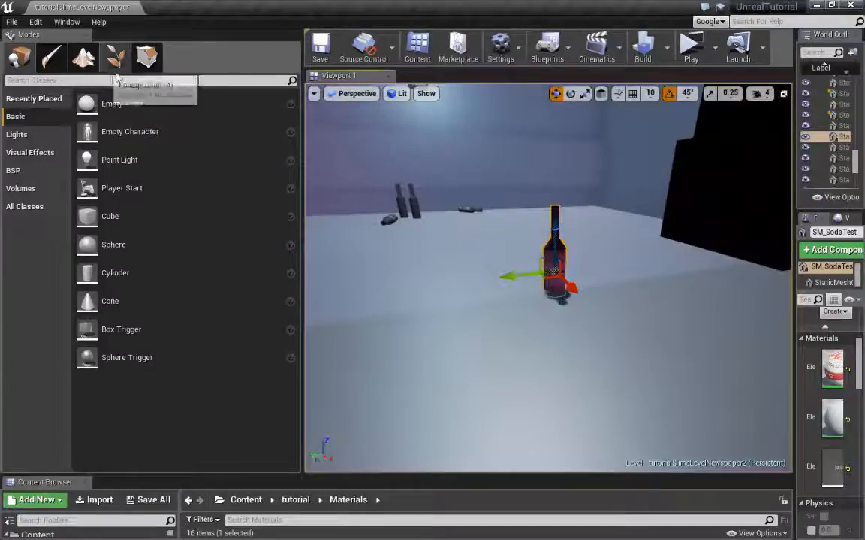
{"action": "left_click_drag", "start_coordinate": [300, 149], "coordinate": [224, 149]}
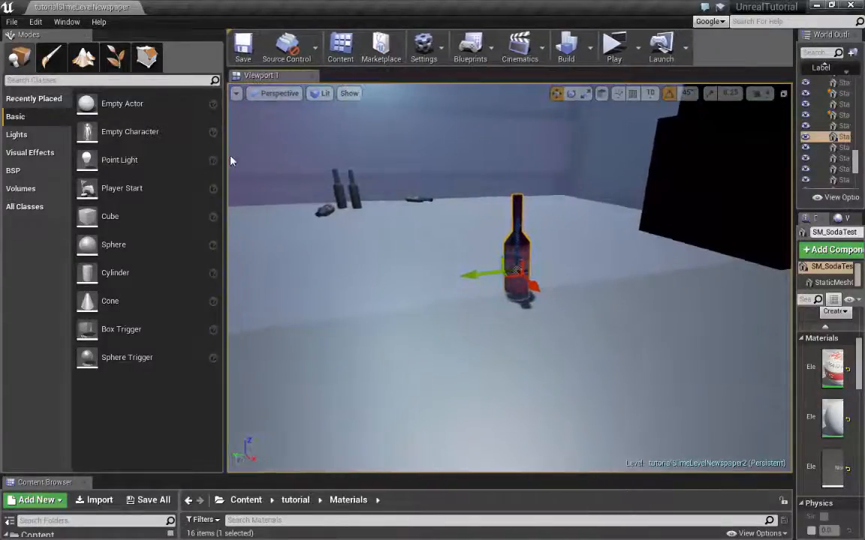
Import SodaBottleTestFinished.fbx from the StaticMeshes folder into the level, with the file filter set to All Files.
{"action": "left_click", "coordinate": [12, 22]}
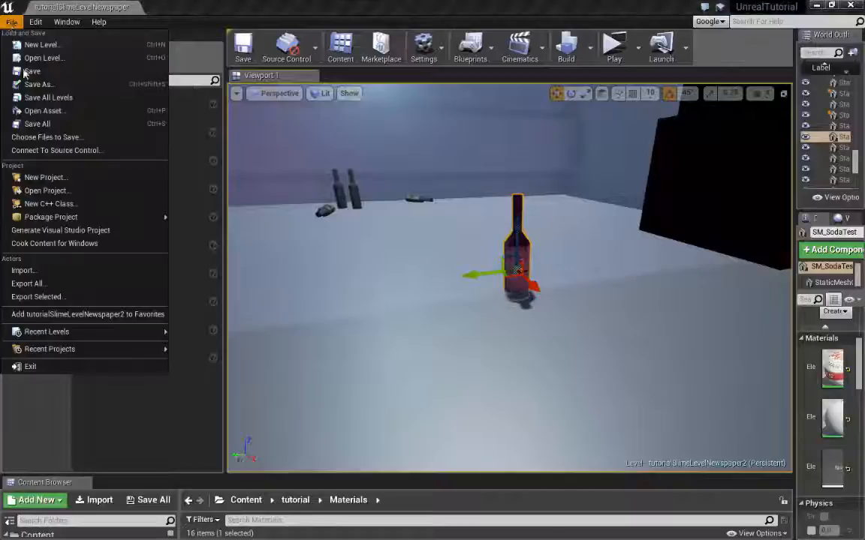
{"action": "left_click", "coordinate": [48, 270]}
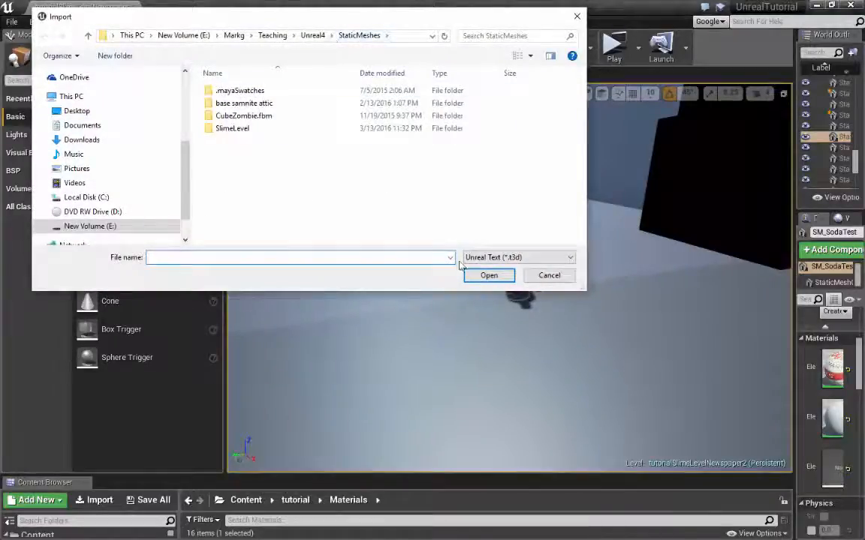
{"action": "left_click", "coordinate": [571, 257]}
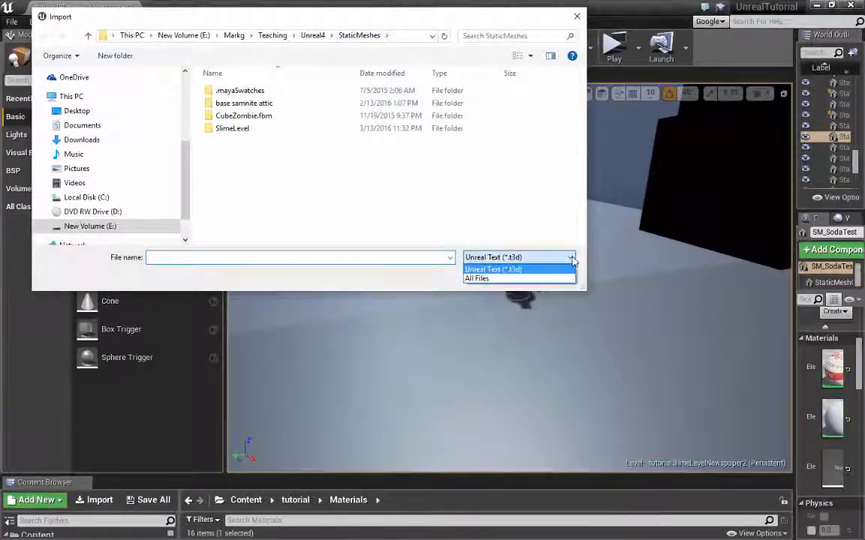
{"action": "left_click", "coordinate": [491, 278]}
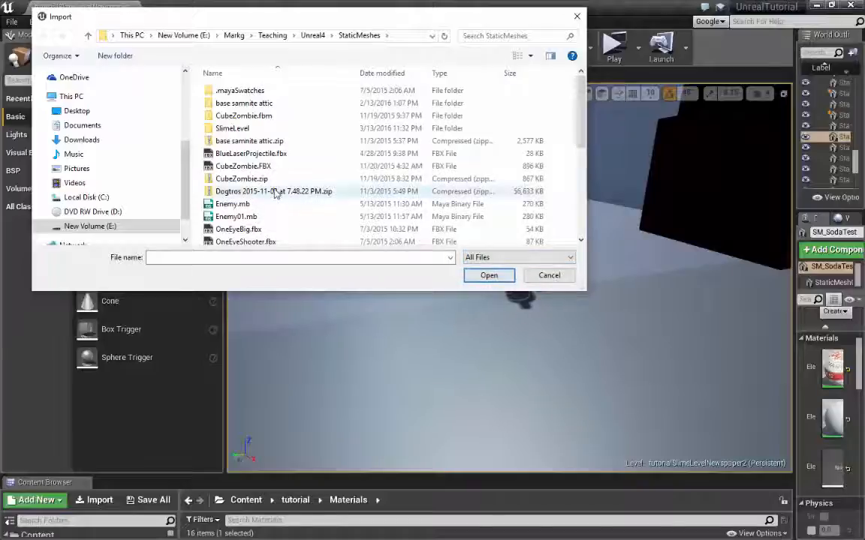
{"action": "scroll", "coordinate": [275, 194], "scroll_direction": "down", "scroll_amount": 4}
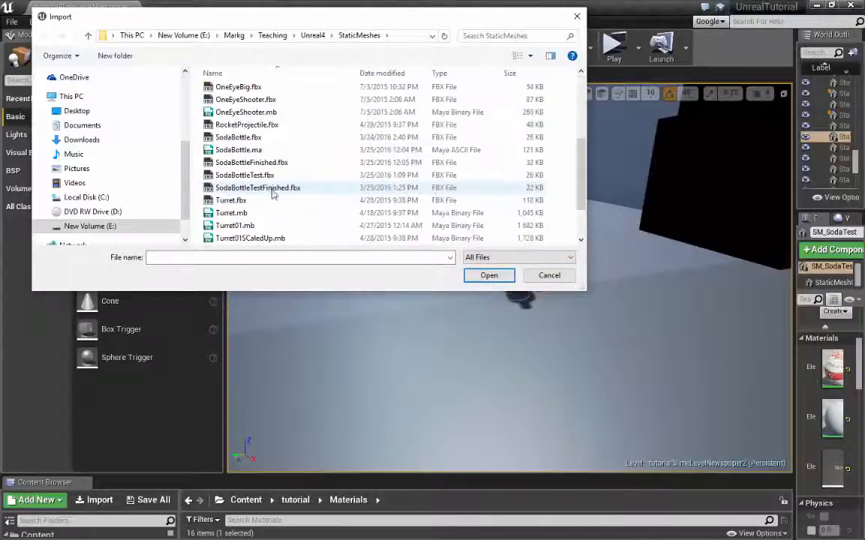
{"action": "left_click", "coordinate": [262, 193]}
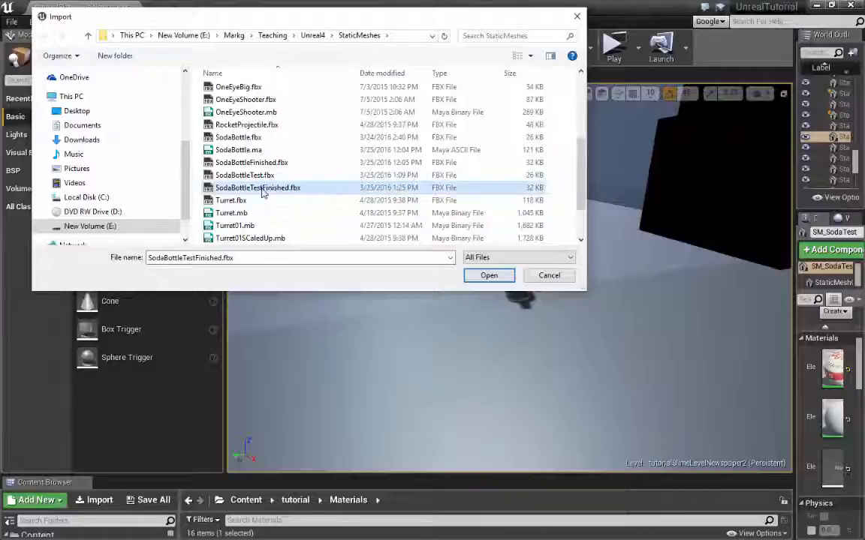
{"action": "left_click", "coordinate": [488, 275]}
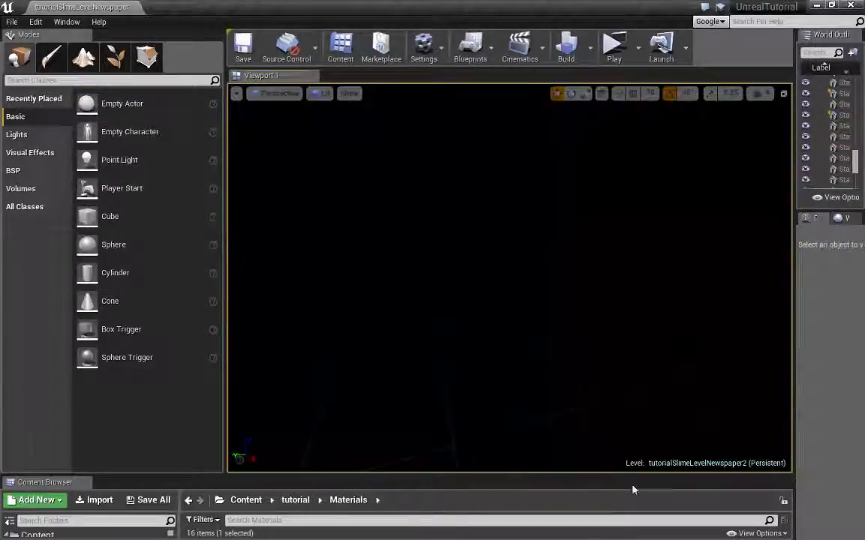
Examine the level after the import, resizing the panels to read the actor list and selecting the SM_SlimeDrips actor.
{"action": "left_click_drag", "start_coordinate": [661, 475], "coordinate": [654, 256]}
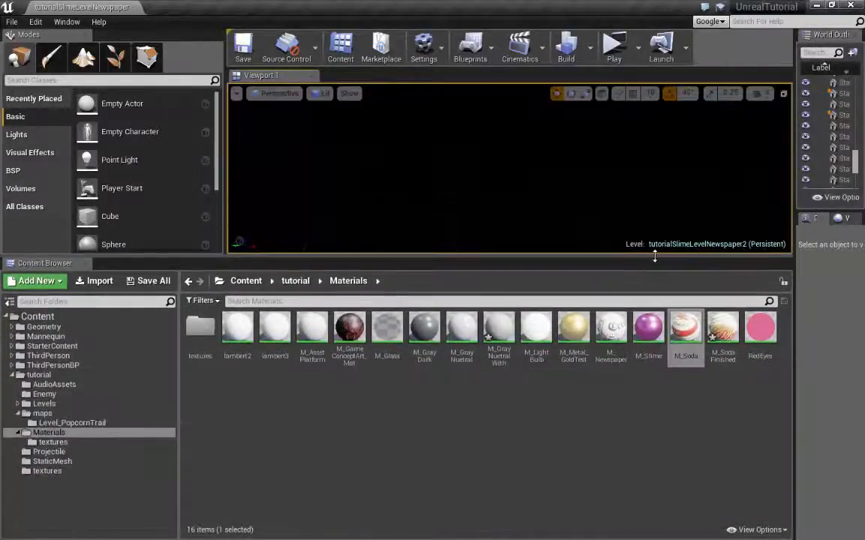
{"action": "left_click_drag", "start_coordinate": [649, 371], "coordinate": [651, 415]}
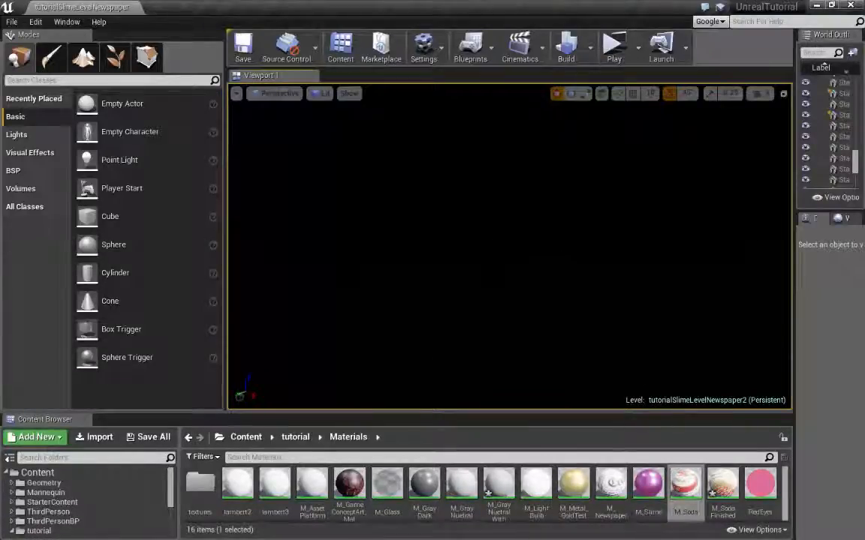
{"action": "mouse_move", "coordinate": [511, 247]}
{"action": "right_mouse_down"}
{"action": "mouse_move", "coordinate": [555, 244]}
{"action": "mouse_move", "coordinate": [518, 235]}
{"action": "right_mouse_up"}
{"action": "left_click_drag", "start_coordinate": [784, 158], "coordinate": [599, 158]}
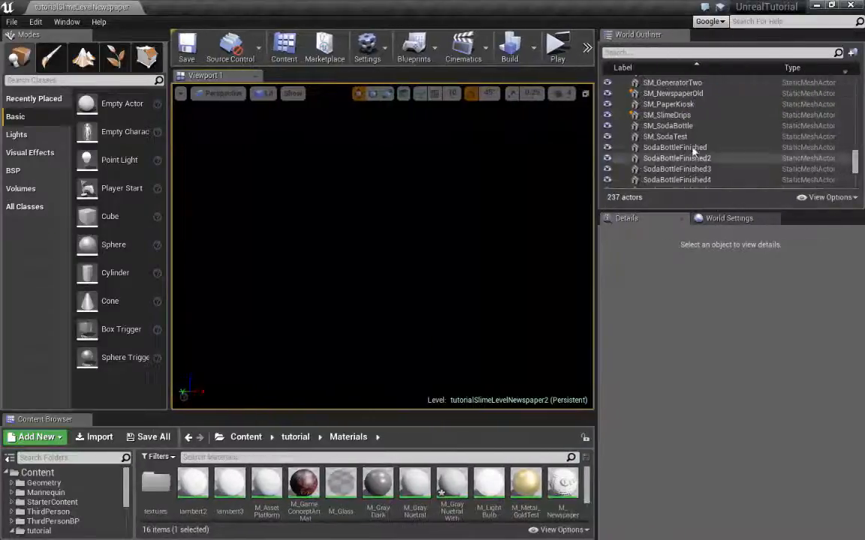
{"action": "left_click", "coordinate": [665, 115]}
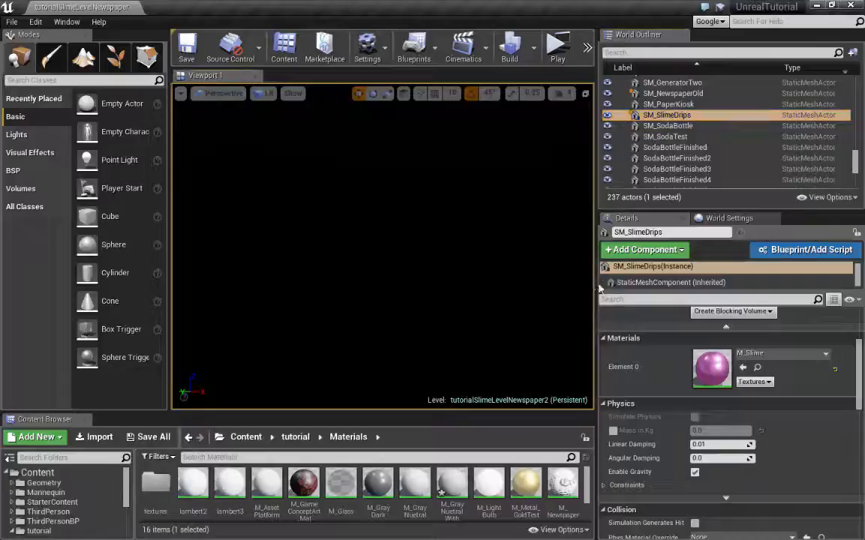
{"action": "left_click_drag", "start_coordinate": [597, 291], "coordinate": [837, 292]}
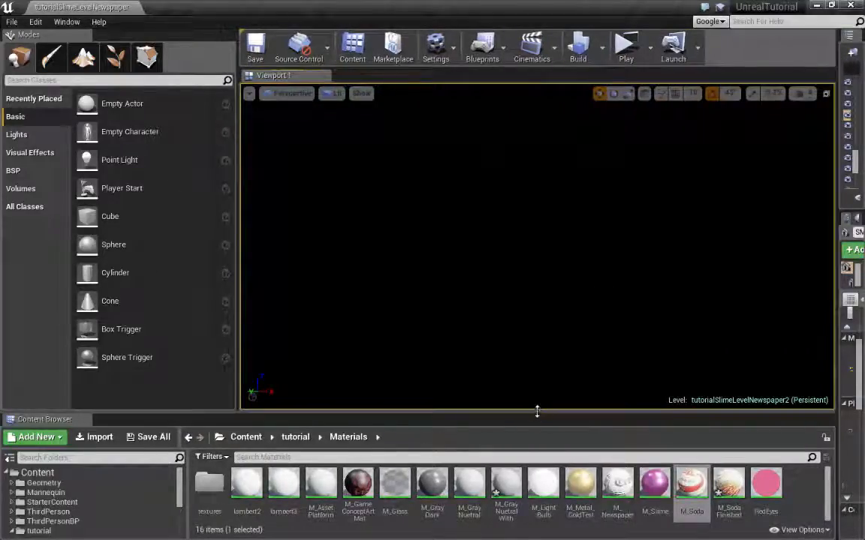
Reload the tutorialSlimeLevelNewspaper2 level from the maps/Level_PopcornTrail folder without saving any of the pending content.
{"action": "left_click_drag", "start_coordinate": [537, 411], "coordinate": [546, 293]}
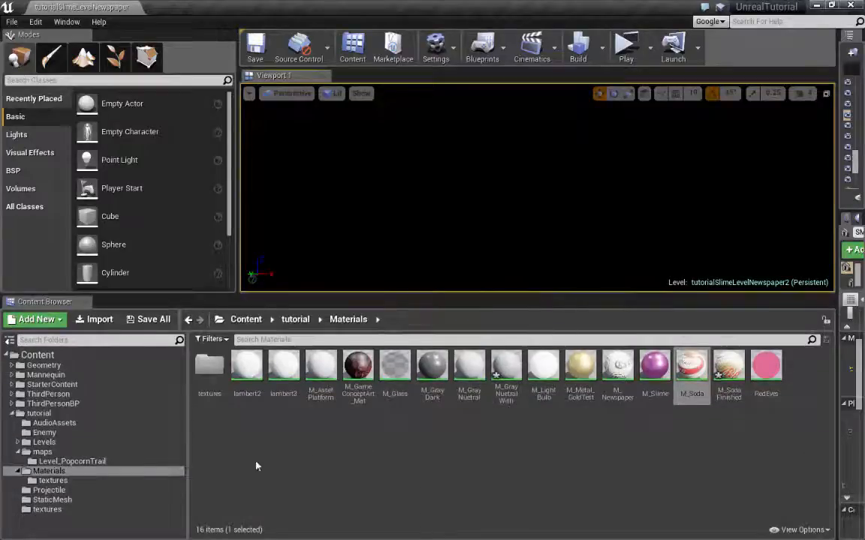
{"action": "left_click", "coordinate": [41, 452]}
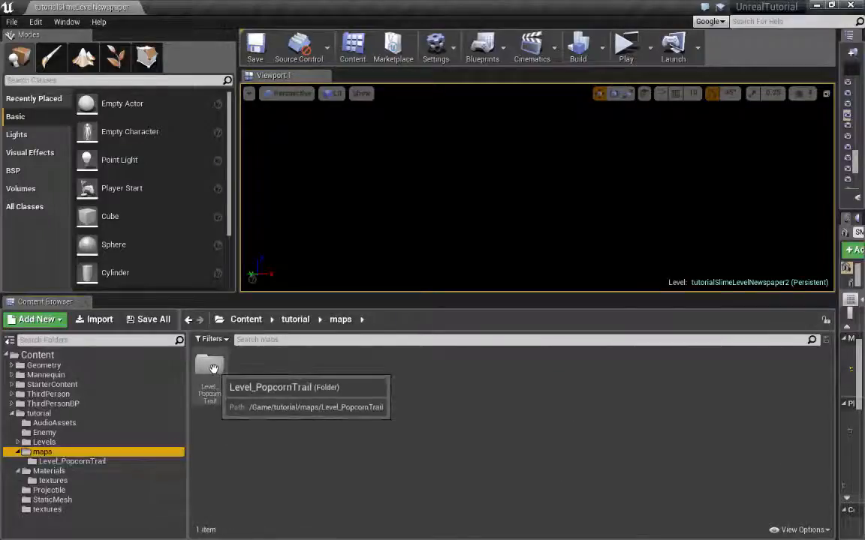
{"action": "left_click", "coordinate": [66, 461]}
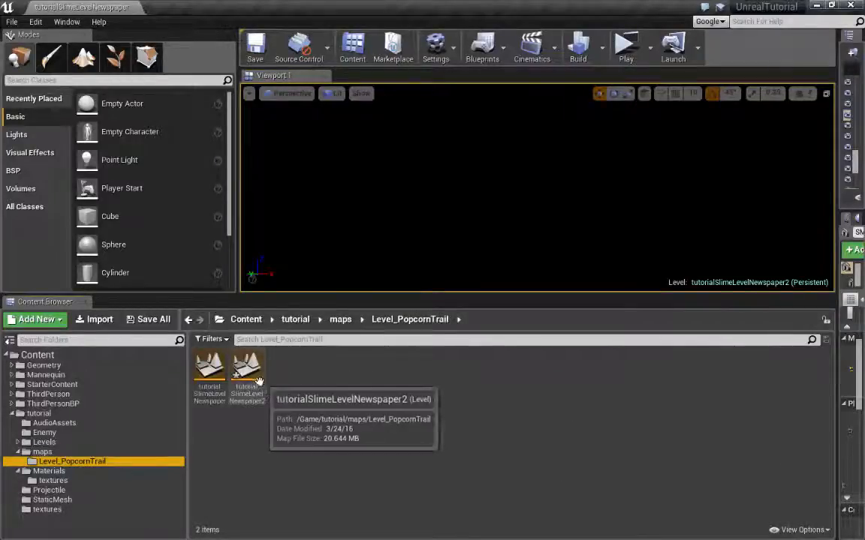
{"action": "double_click", "coordinate": [245, 366]}
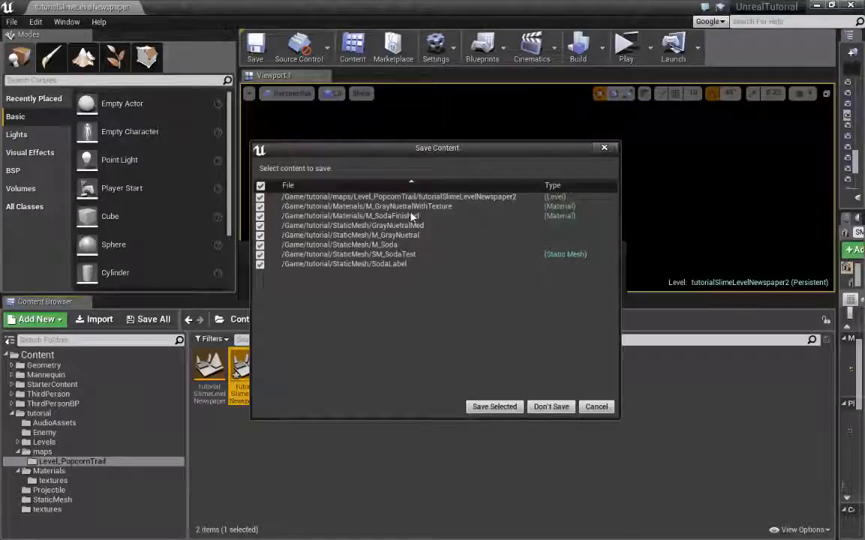
{"action": "left_click", "coordinate": [551, 406]}
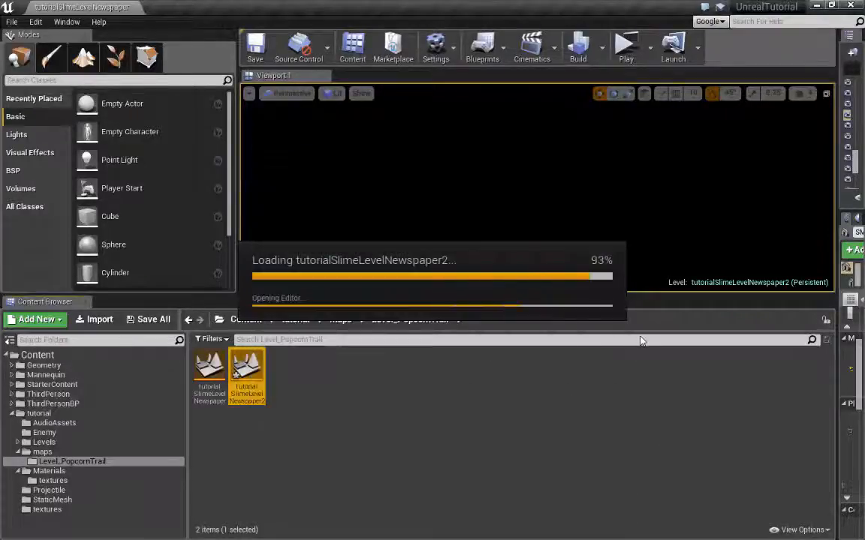
{"action": "left_click_drag", "start_coordinate": [623, 297], "coordinate": [629, 461]}
{"action": "scroll", "coordinate": [548, 313], "scroll_direction": "down", "scroll_amount": 8}
{"action": "scroll", "coordinate": [548, 314], "scroll_direction": "up", "scroll_amount": 4}
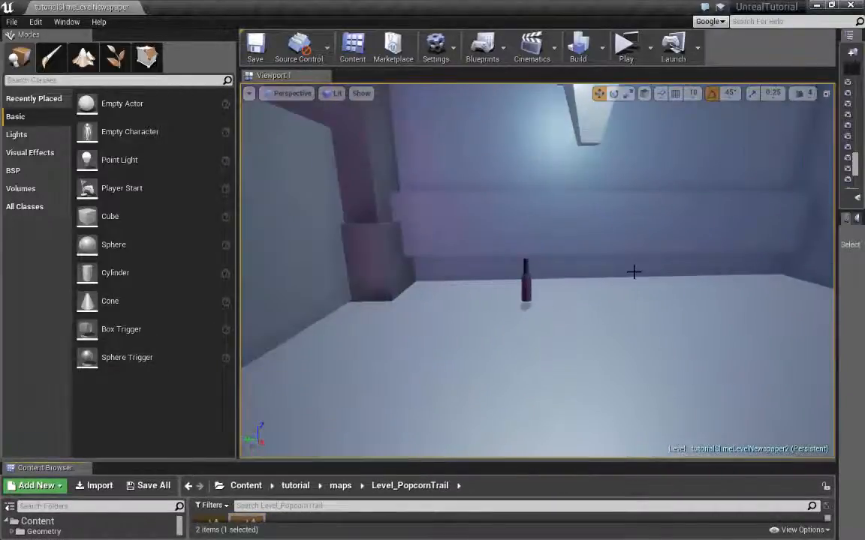
{"action": "right_click_drag", "start_coordinate": [634, 272], "coordinate": [564, 291]}
{"action": "scroll", "coordinate": [563, 291], "scroll_direction": "up", "scroll_amount": 1}
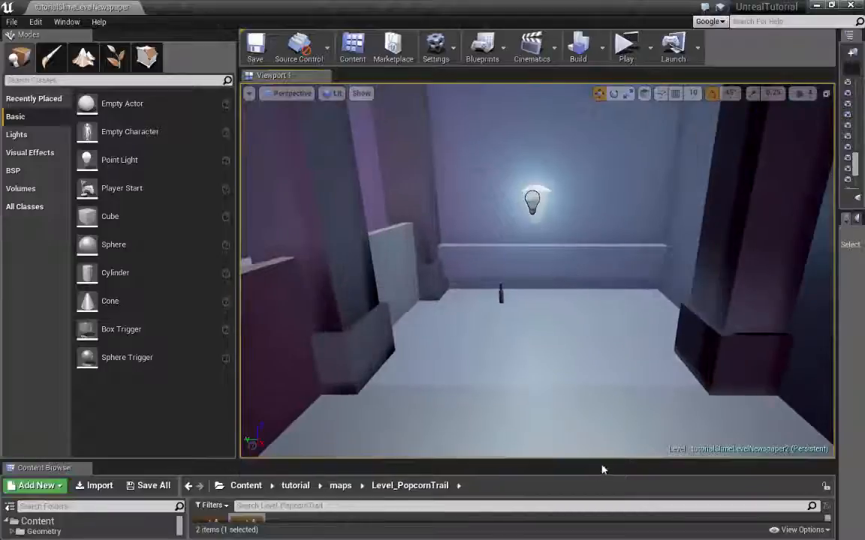
Enlarge the Content Browser and select SodaBottleTestFinished.fbx in the StaticMeshes folder of File Explorer.
{"action": "left_click_drag", "start_coordinate": [602, 468], "coordinate": [600, 334]}
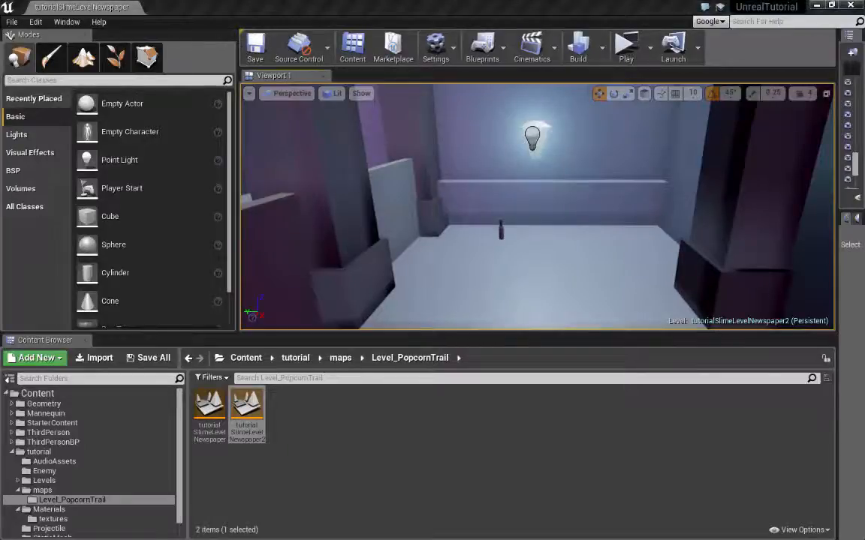
{"action": "left_click_drag", "start_coordinate": [864, 34], "coordinate": [449, 21]}
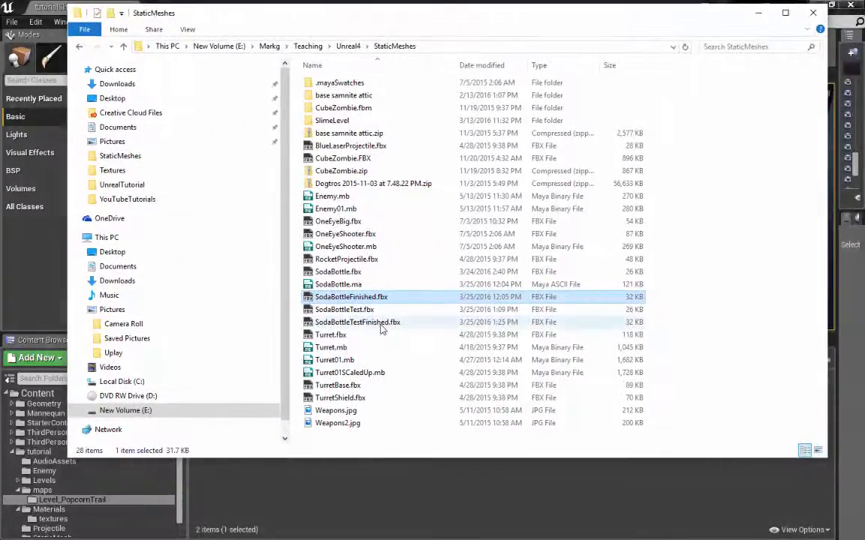
{"action": "left_click", "coordinate": [358, 324]}
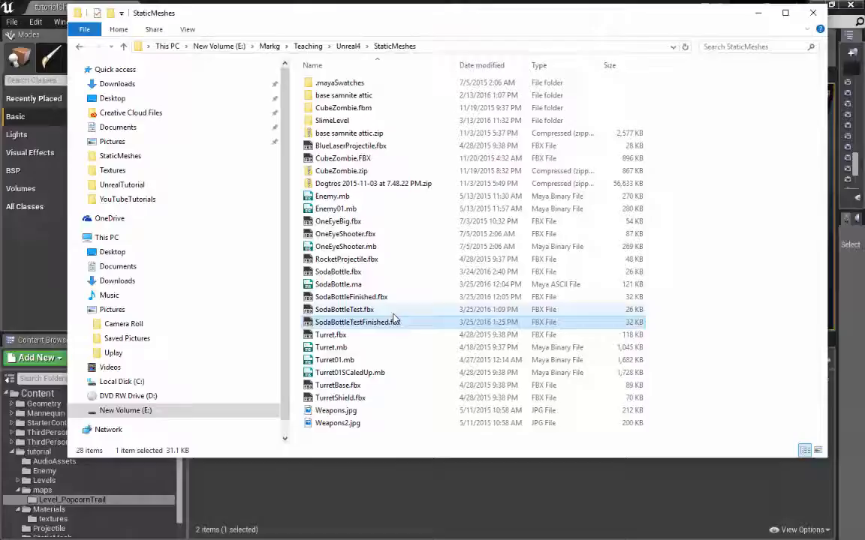
{"action": "left_click", "coordinate": [359, 322]}
{"action": "left_click", "coordinate": [359, 311]}
{"action": "left_click", "coordinate": [360, 326]}
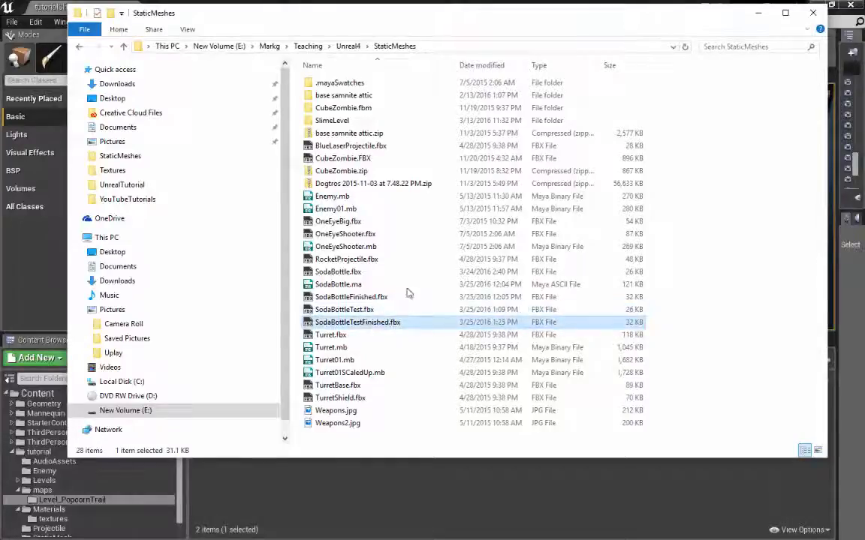
{"action": "left_click_drag", "start_coordinate": [457, 16], "coordinate": [864, 18]}
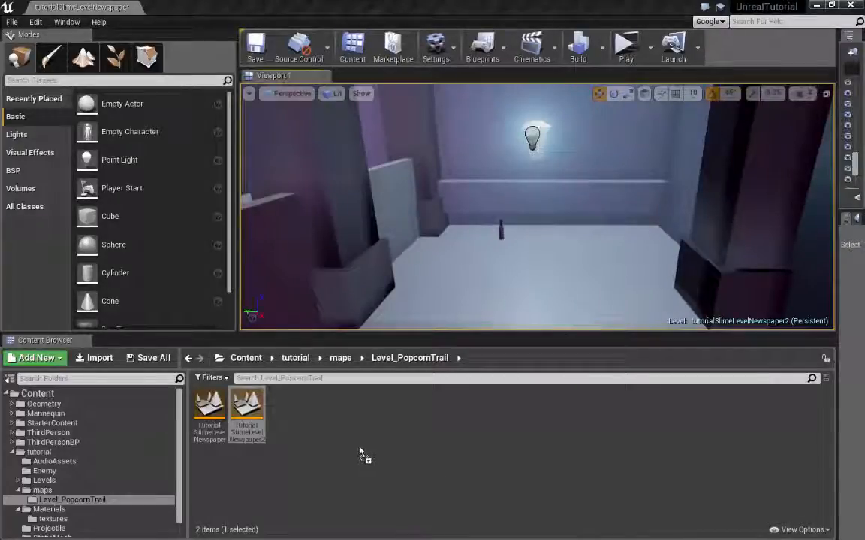
Import SodaBottleTestFinished.fbx into the project's tutorial/StaticMesh folder, reviewing the FBX import options and keeping them as they are, including Generate Lightmap UVs.
{"action": "left_click", "coordinate": [82, 499]}
{"action": "scroll", "coordinate": [82, 499], "scroll_direction": "down", "scroll_amount": 1}
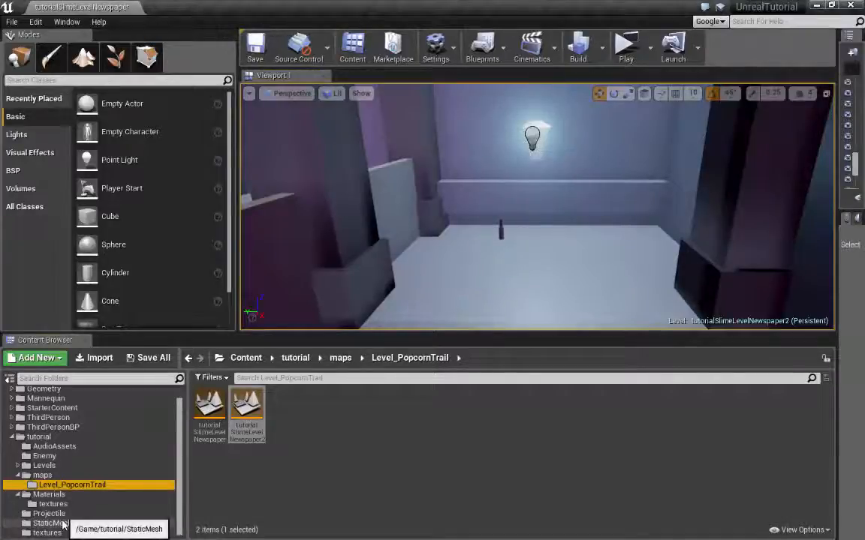
{"action": "left_click", "coordinate": [72, 523]}
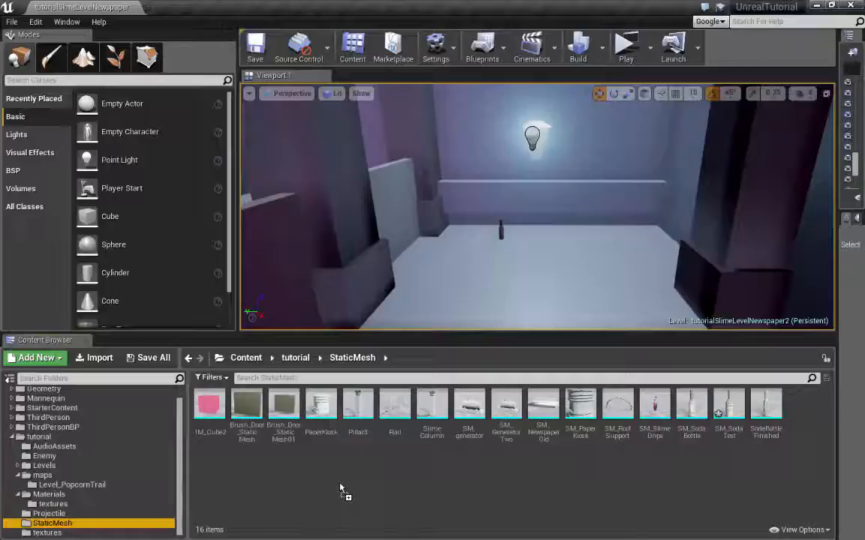
{"action": "left_click_drag", "start_coordinate": [340, 489], "coordinate": [343, 490]}
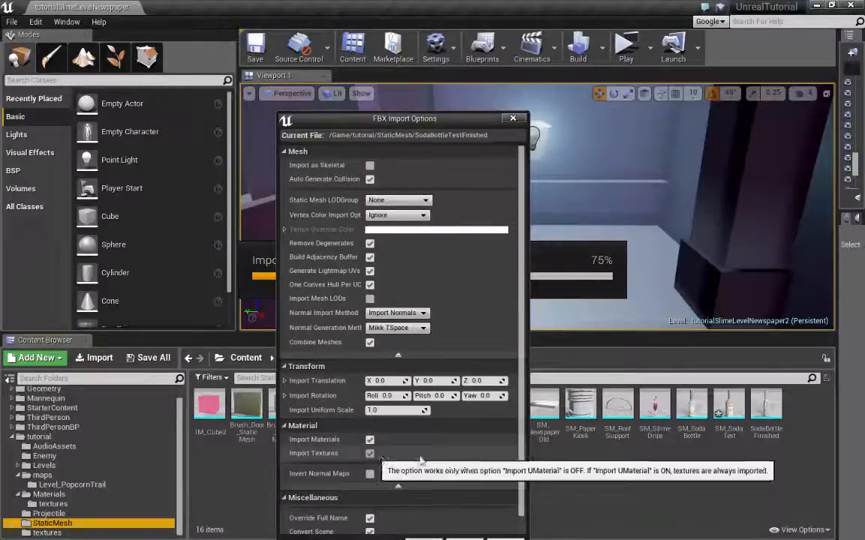
{"action": "scroll", "coordinate": [420, 460], "scroll_direction": "down", "scroll_amount": 1}
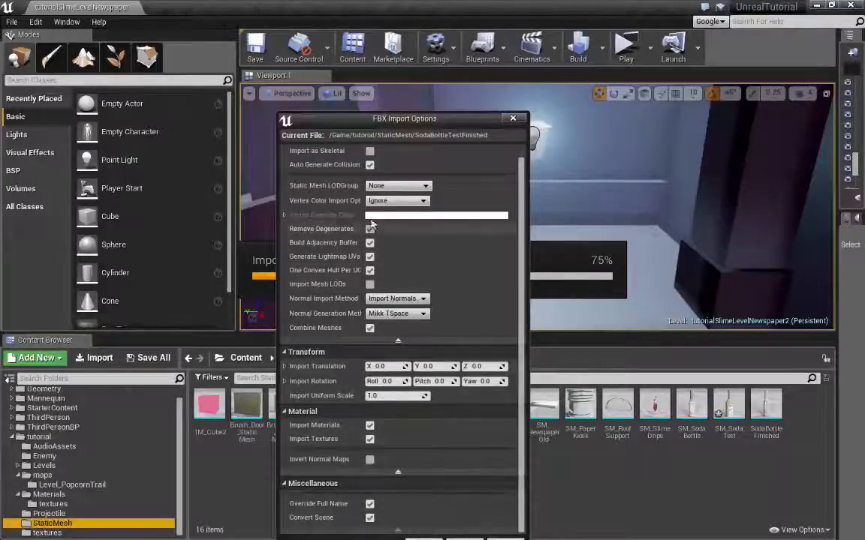
{"action": "scroll", "coordinate": [472, 200], "scroll_direction": "up", "scroll_amount": 1}
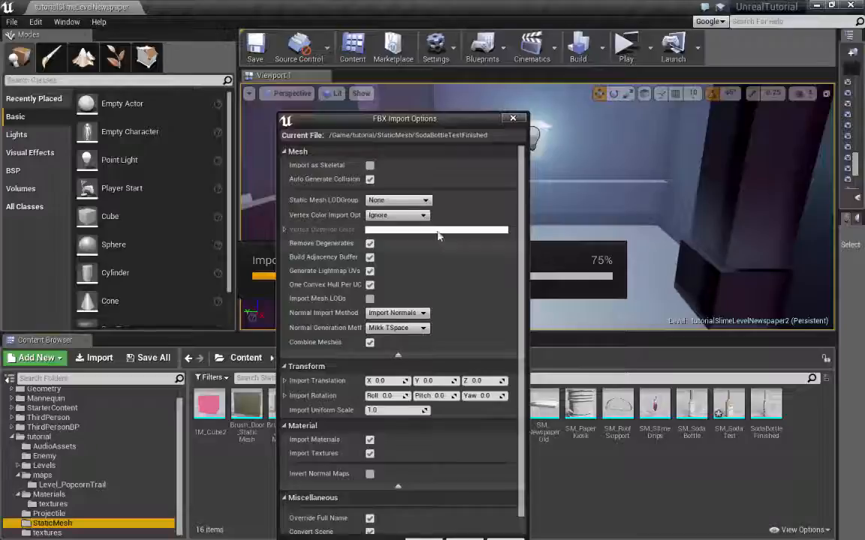
{"action": "left_click_drag", "start_coordinate": [447, 122], "coordinate": [486, 104]}
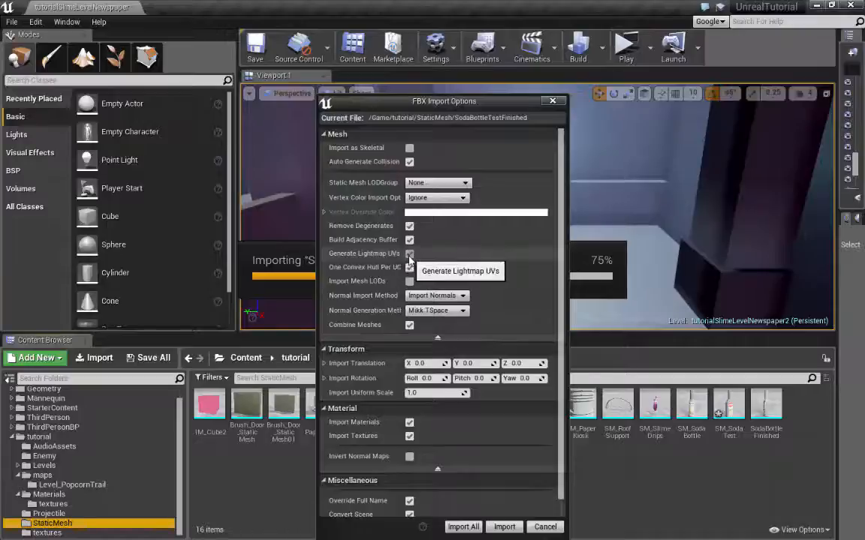
{"action": "left_click", "coordinate": [469, 529]}
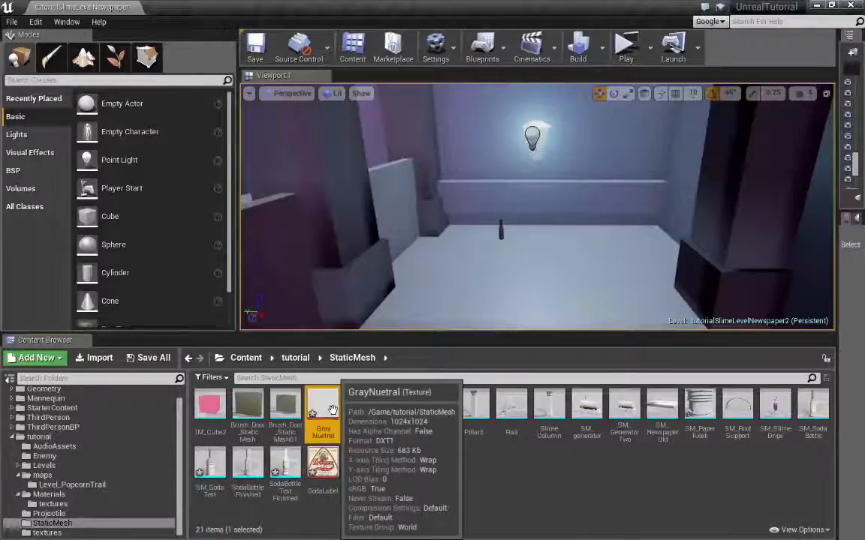
Place the imported SodaBottleTestFinished mesh in the level near the existing bottle and lower it onto the floor.
{"action": "left_click", "coordinate": [360, 409]}
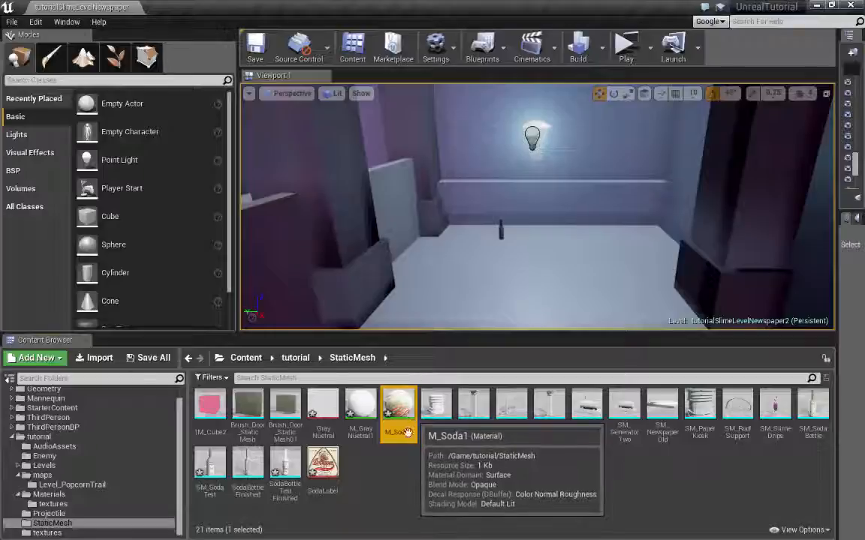
{"action": "key", "text": "Left"}
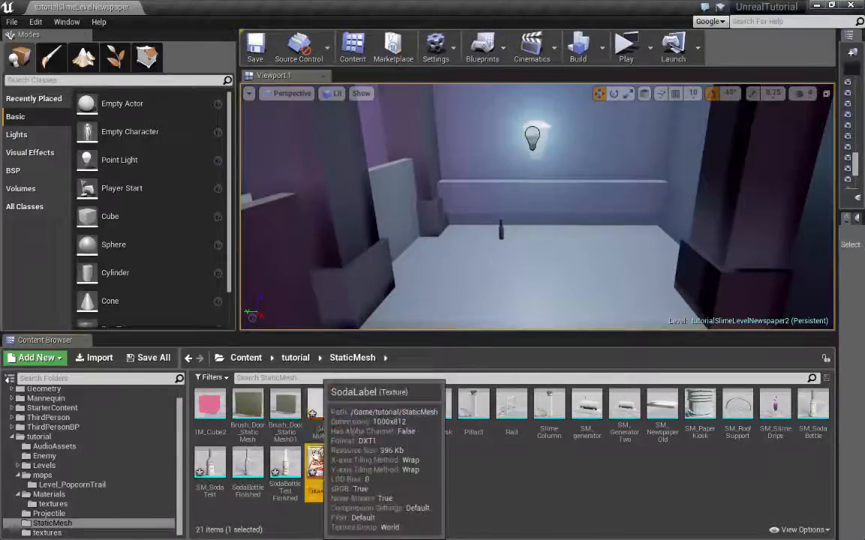
{"action": "left_click", "coordinate": [323, 469]}
{"action": "left_click", "coordinate": [282, 474]}
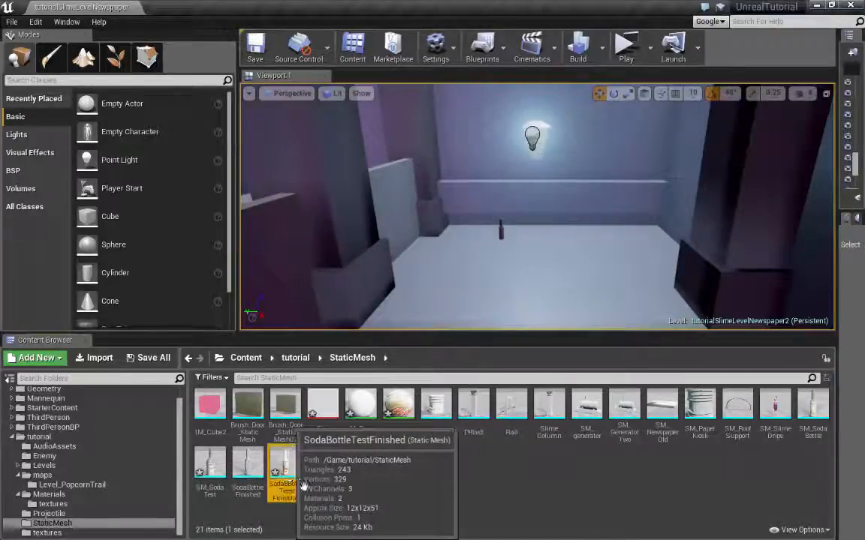
{"action": "left_click_drag", "start_coordinate": [281, 475], "coordinate": [512, 269]}
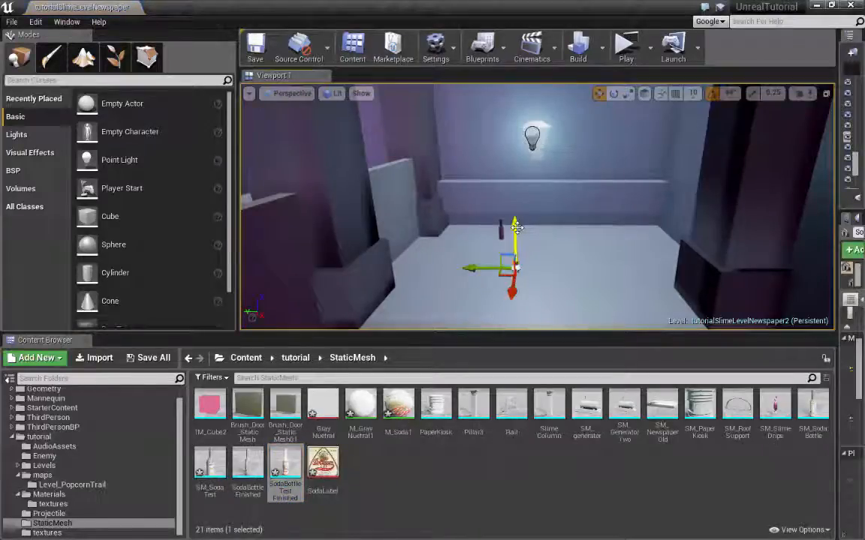
{"action": "key", "text": "f"}
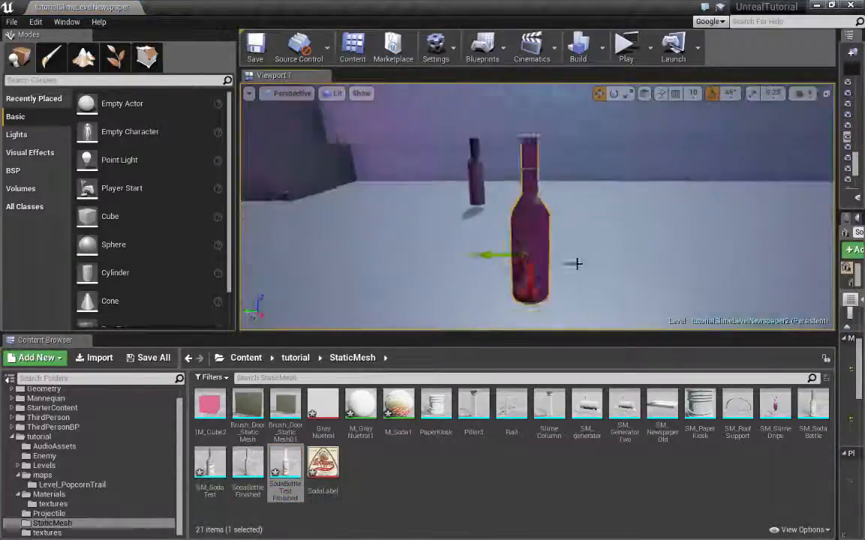
{"action": "right_click_drag", "start_coordinate": [656, 233], "coordinate": [420, 182]}
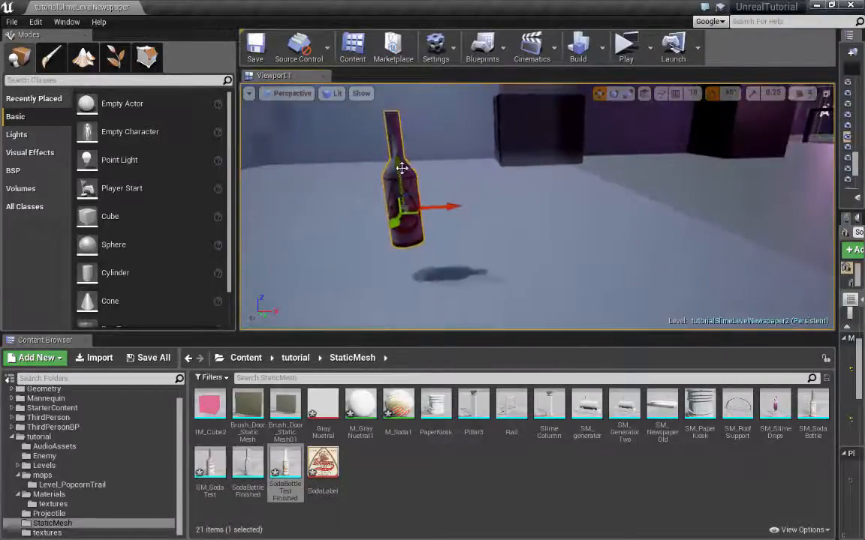
{"action": "left_click_drag", "start_coordinate": [401, 168], "coordinate": [406, 197]}
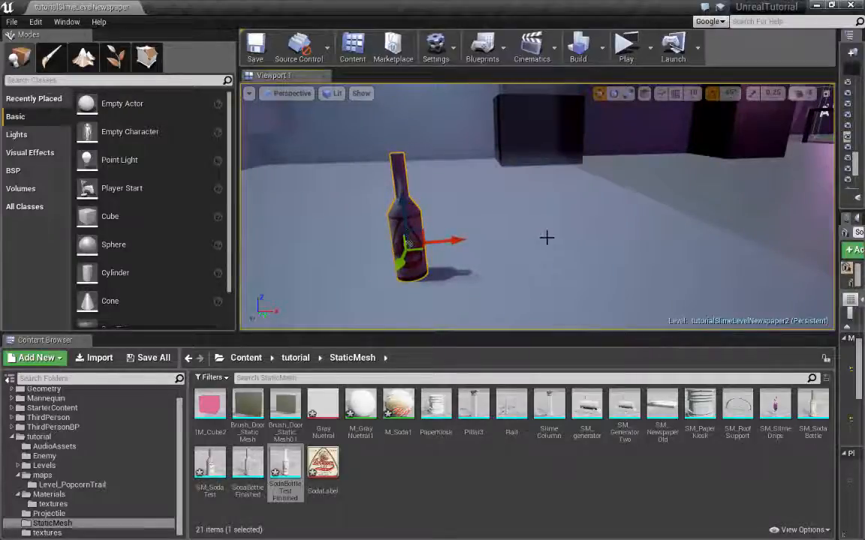
{"action": "mouse_move", "coordinate": [546, 238]}
{"action": "right_mouse_down"}
{"action": "mouse_move", "coordinate": [525, 244]}
{"action": "mouse_move", "coordinate": [530, 238]}
{"action": "mouse_move", "coordinate": [518, 237]}
{"action": "mouse_move", "coordinate": [541, 239]}
{"action": "right_mouse_up"}
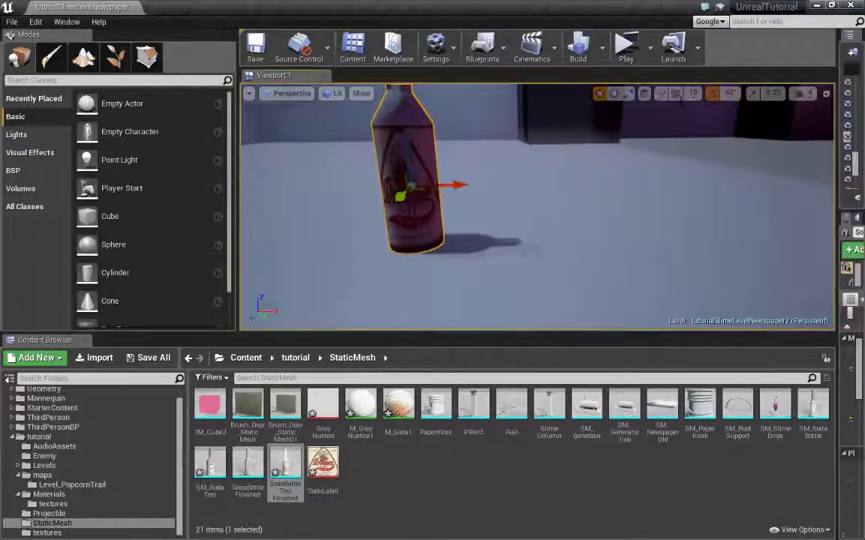
Play the level, run the character over to the two bottles to inspect them in game, and end the preview.
{"action": "left_click", "coordinate": [626, 47]}
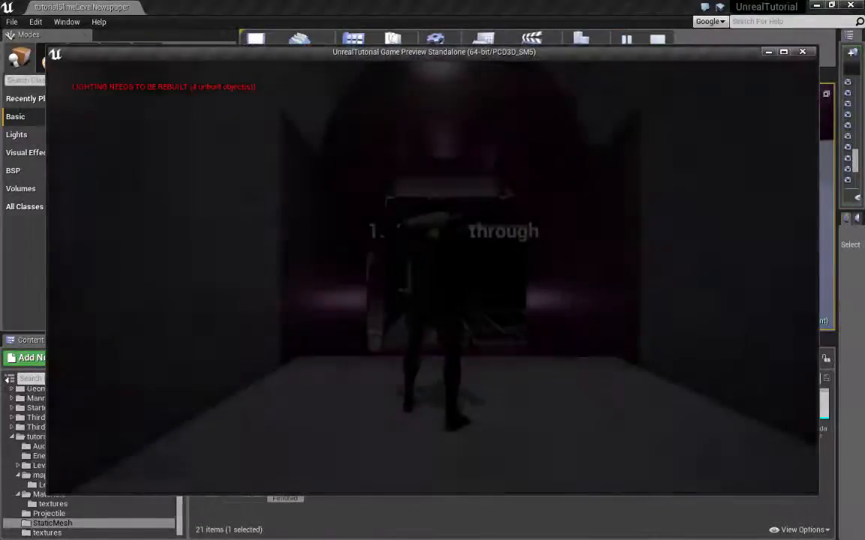
{"action": "key", "text": "w"}
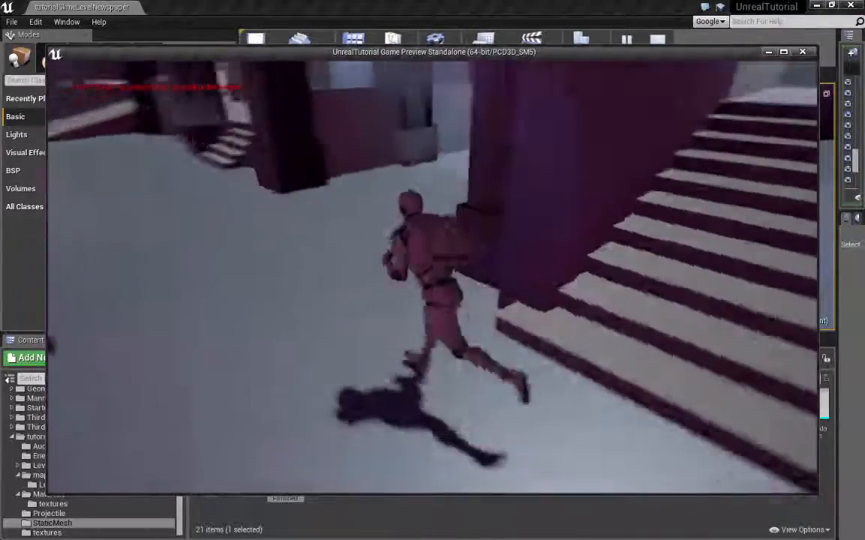
{"action": "key", "text": "w"}
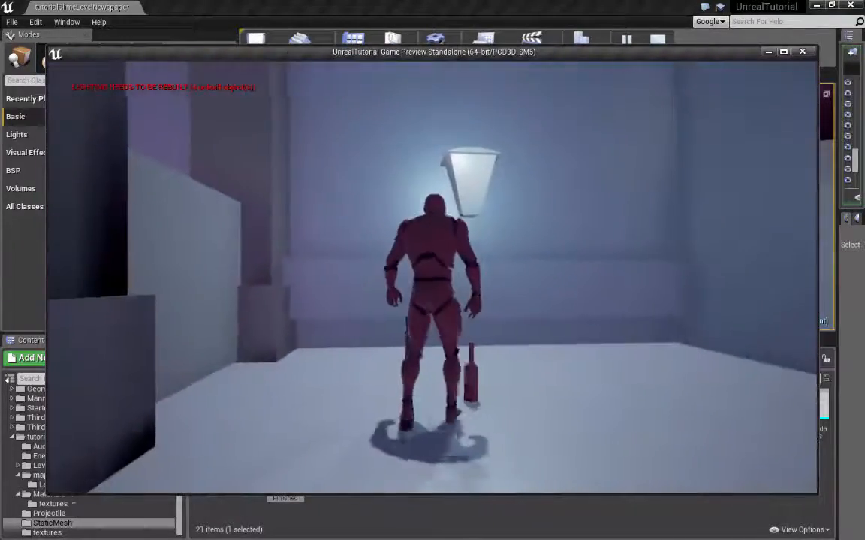
{"action": "key", "text": "w"}
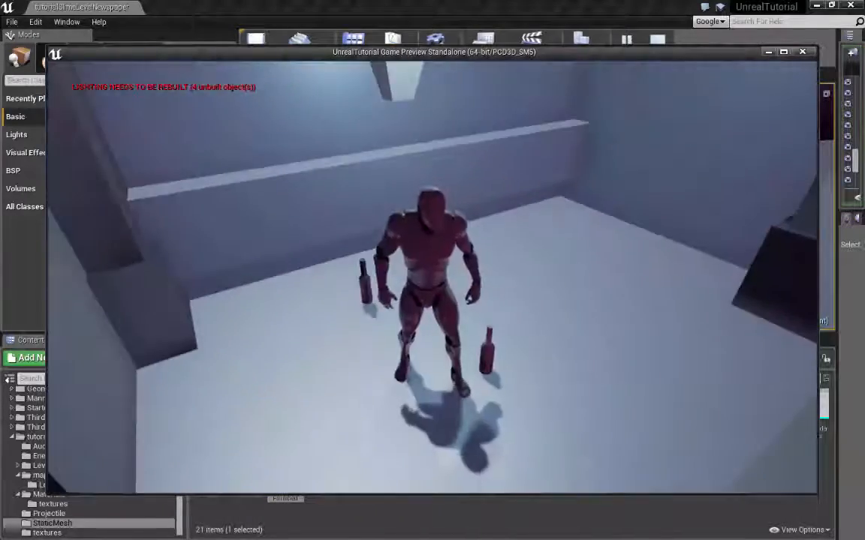
{"action": "key", "text": "w"}
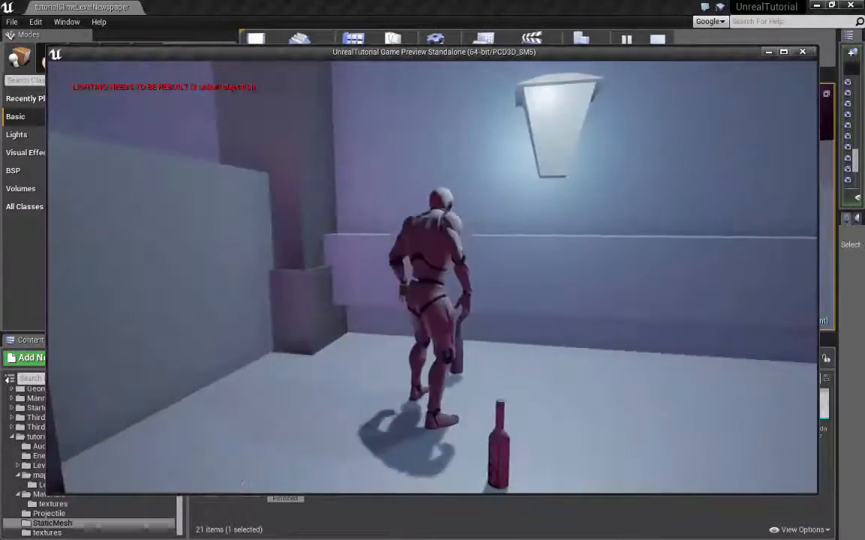
{"action": "key", "text": "Escape"}
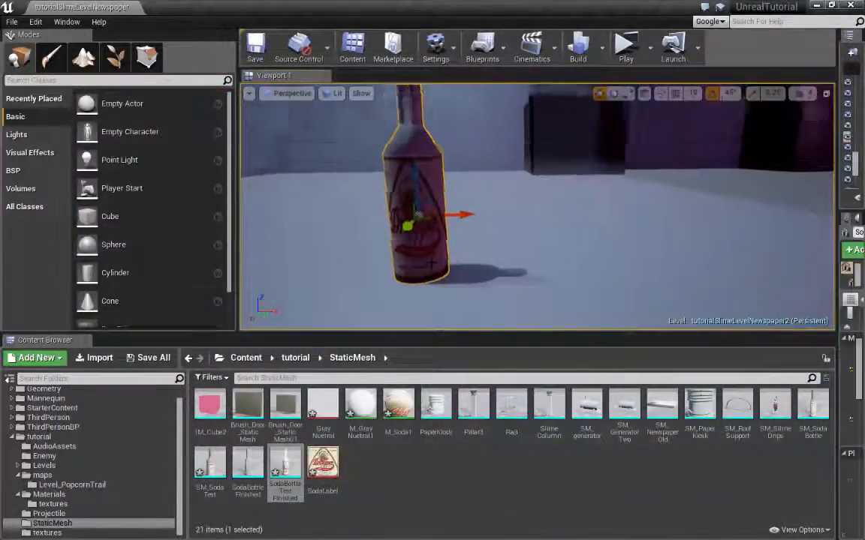
Compare the new bottle with the existing one in the level and build the level's lighting.
{"action": "right_click_drag", "start_coordinate": [536, 206], "coordinate": [503, 220]}
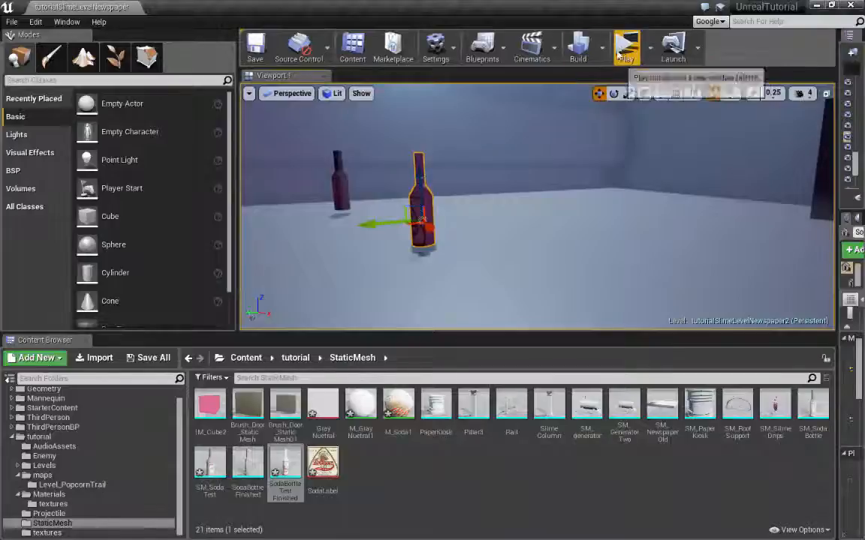
{"action": "left_click", "coordinate": [602, 48]}
{"action": "left_click", "coordinate": [619, 81]}
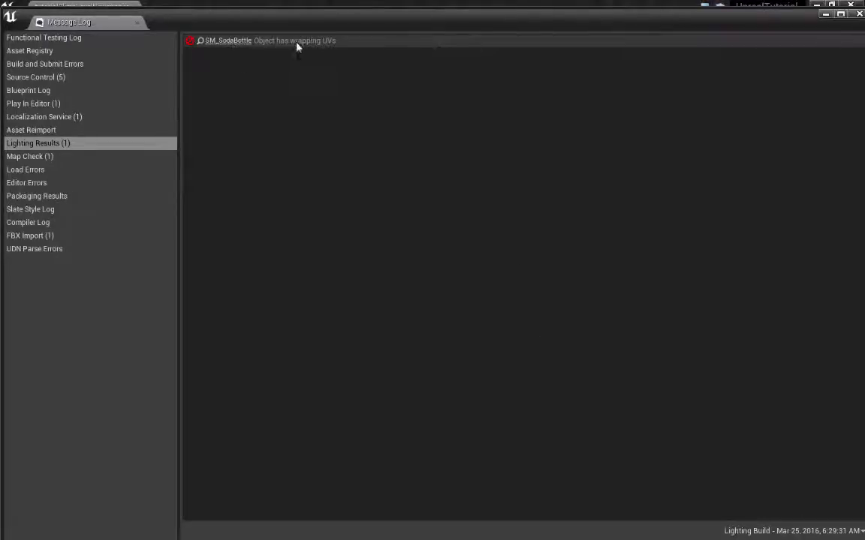
Dismiss the lighting results log and enlarge the level viewport by shrinking the Content Browser area.
{"action": "left_click_drag", "start_coordinate": [494, 26], "coordinate": [445, 48]}
{"action": "left_click", "coordinate": [757, 26]}
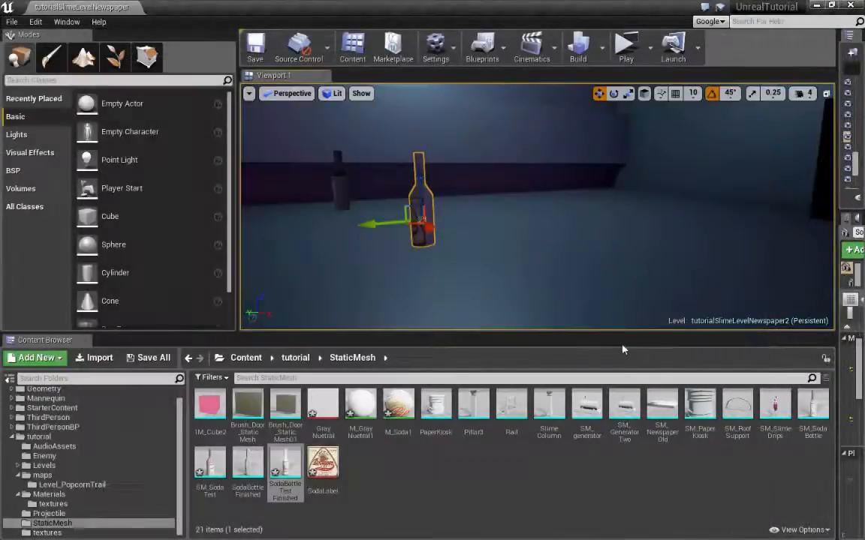
{"action": "left_click_drag", "start_coordinate": [620, 332], "coordinate": [620, 455]}
Examine the built lighting and label on the soda bottles from close up and several sides.
{"action": "right_click_drag", "start_coordinate": [599, 409], "coordinate": [661, 420]}
{"action": "right_click_drag", "start_coordinate": [537, 300], "coordinate": [663, 289]}
{"action": "right_click_drag", "start_coordinate": [537, 285], "coordinate": [638, 319]}
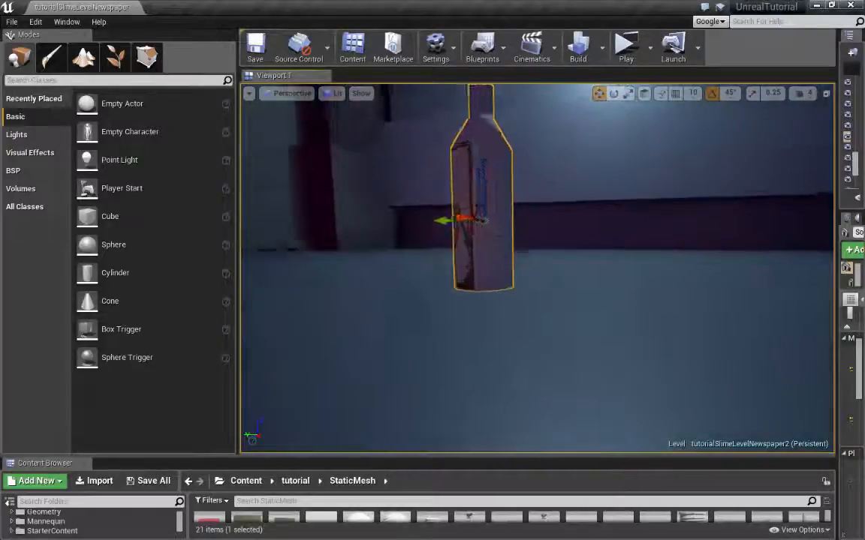
{"action": "key", "text": "w"}
{"action": "right_click_drag", "start_coordinate": [537, 268], "coordinate": [569, 320]}
{"action": "key", "text": "s"}
{"action": "key", "text": "s"}
{"action": "key", "text": "w"}
{"action": "key", "text": "w"}
{"action": "right_click_drag", "start_coordinate": [537, 268], "coordinate": [420, 244]}
{"action": "key", "text": "a"}
{"action": "key", "text": "w"}
{"action": "key", "text": "s"}
{"action": "key", "text": "w"}
{"action": "key", "text": "s"}
{"action": "key", "text": "d"}
{"action": "key", "text": "s"}
{"action": "key", "text": "w"}
Delete one of the two soda bottles standing on the floor near the wall lamp.
{"action": "right_click_drag", "start_coordinate": [516, 379], "coordinate": [630, 198]}
{"action": "key", "text": "s"}
{"action": "right_click_drag", "start_coordinate": [578, 204], "coordinate": [590, 173]}
{"action": "key", "text": "w"}
{"action": "key", "text": "Delete"}
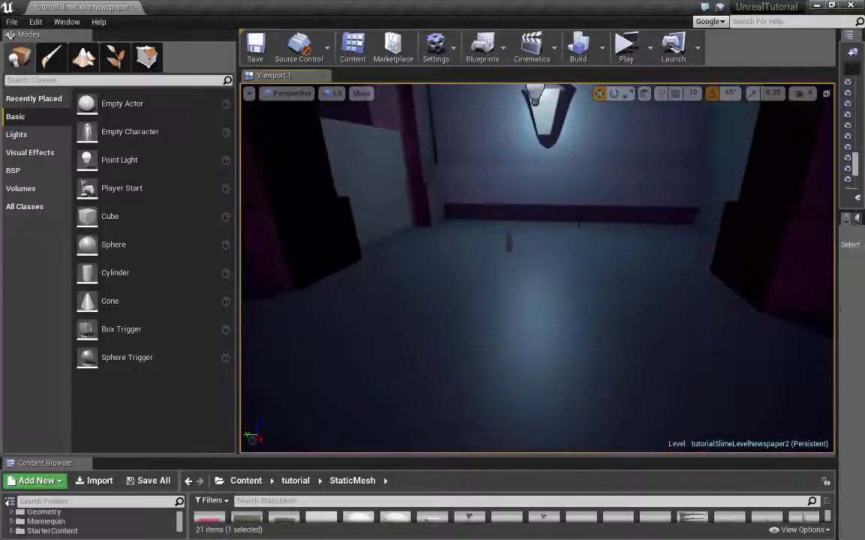
Move the remaining soda bottle out past the pink slime channel to the floor beside the base of the round newspaper kiosk.
{"action": "right_click_drag", "start_coordinate": [559, 200], "coordinate": [525, 244]}
{"action": "key", "text": "w"}
{"action": "left_click", "coordinate": [546, 189]}
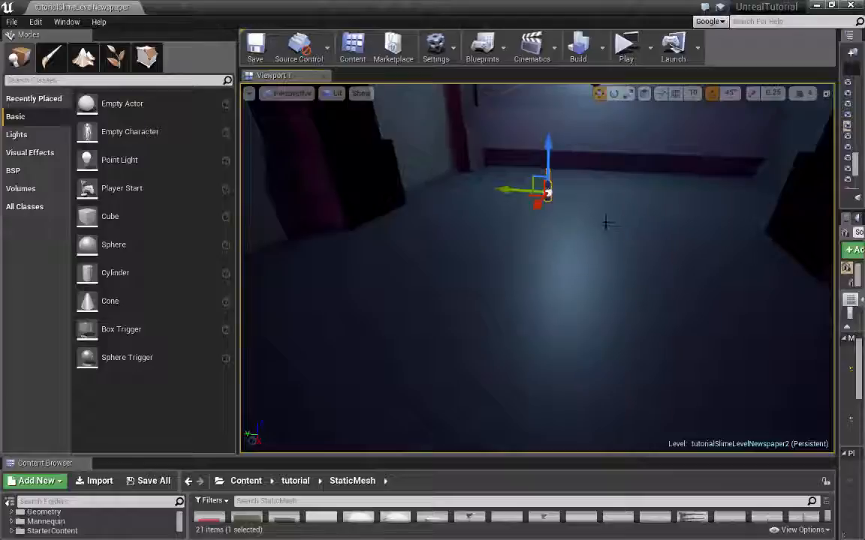
{"action": "scroll", "coordinate": [605, 222], "scroll_direction": "down", "scroll_amount": 10}
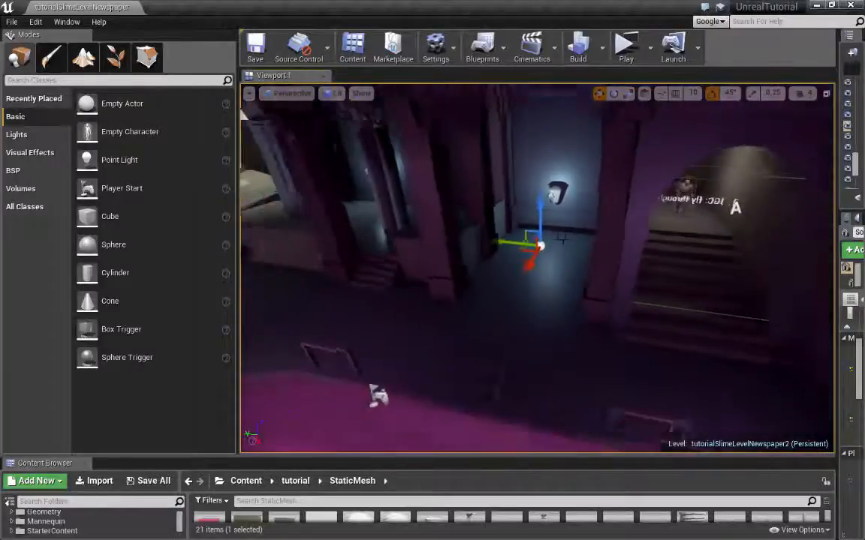
{"action": "left_click_drag", "start_coordinate": [462, 393], "coordinate": [445, 427]}
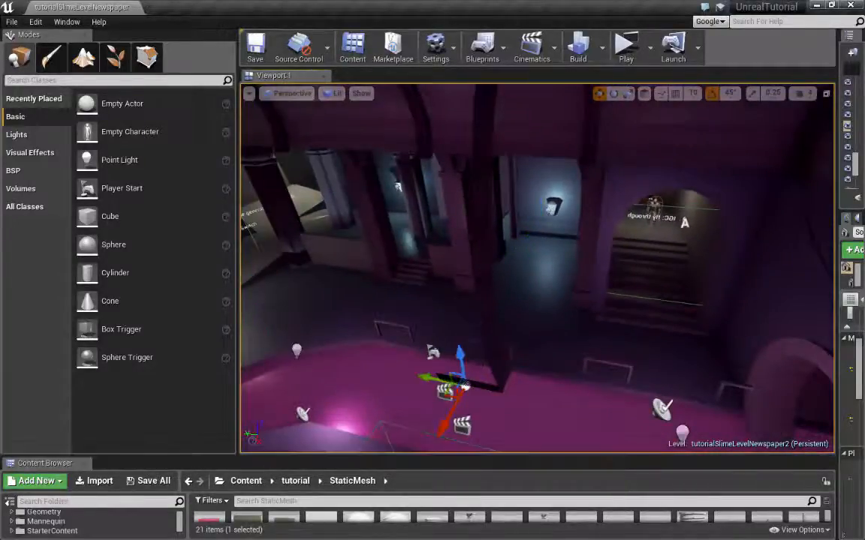
{"action": "key", "text": "d"}
{"action": "right_click_drag", "start_coordinate": [445, 427], "coordinate": [203, 443]}
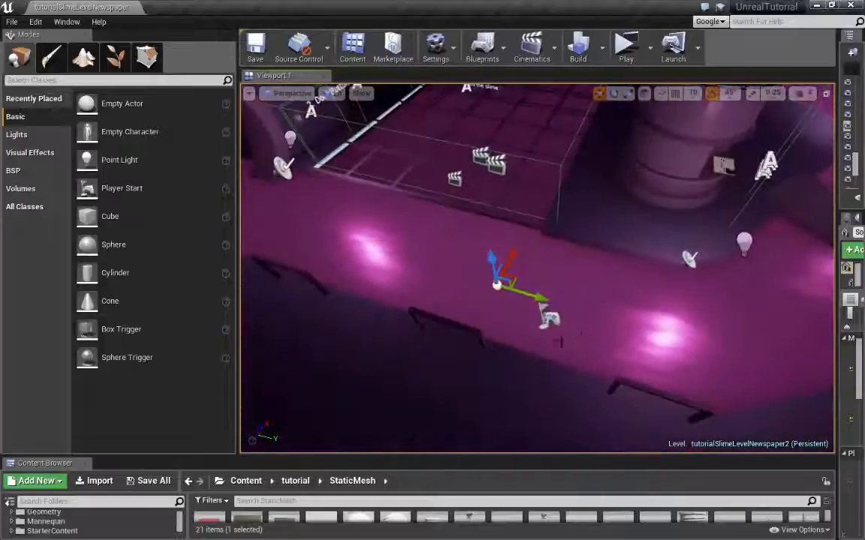
{"action": "left_click_drag", "start_coordinate": [538, 297], "coordinate": [799, 354]}
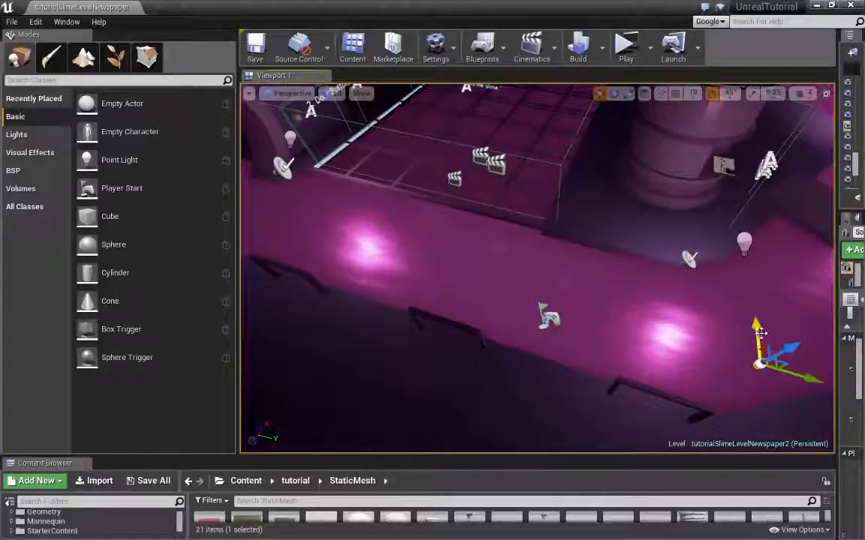
{"action": "left_click_drag", "start_coordinate": [760, 332], "coordinate": [760, 154]}
{"action": "right_click_drag", "start_coordinate": [759, 154], "coordinate": [581, 304]}
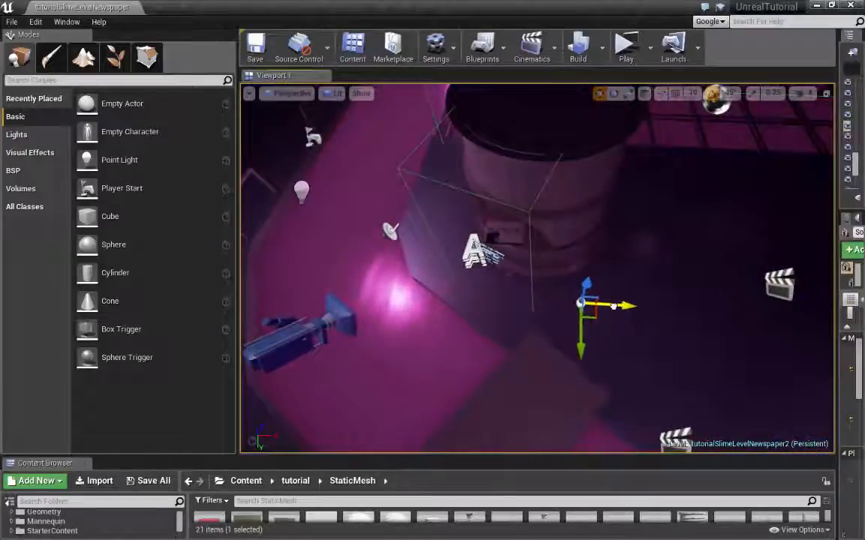
{"action": "left_click_drag", "start_coordinate": [588, 347], "coordinate": [588, 341]}
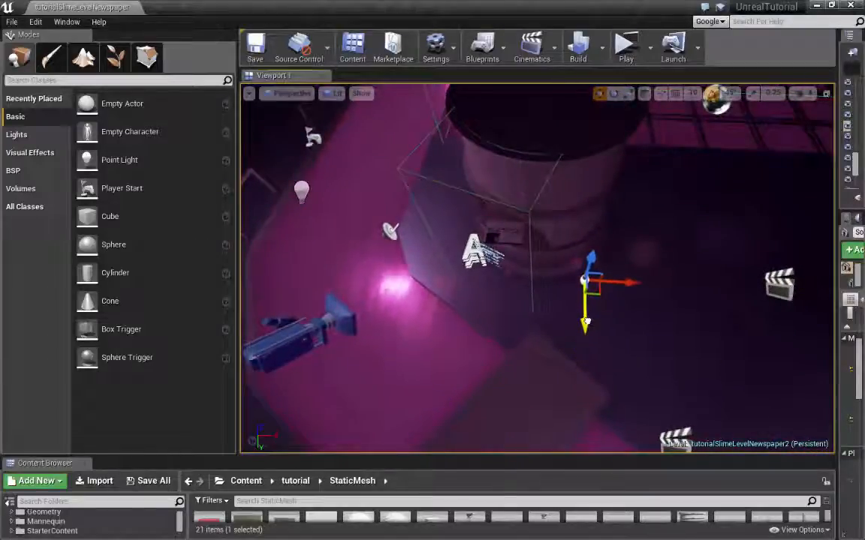
Duplicate the soda bottle alongside the original at the kiosk base and rotate the copy about its vertical axis.
{"action": "key", "text": "f"}
{"action": "right_click_drag", "start_coordinate": [588, 305], "coordinate": [532, 289]}
{"action": "key", "text": "s"}
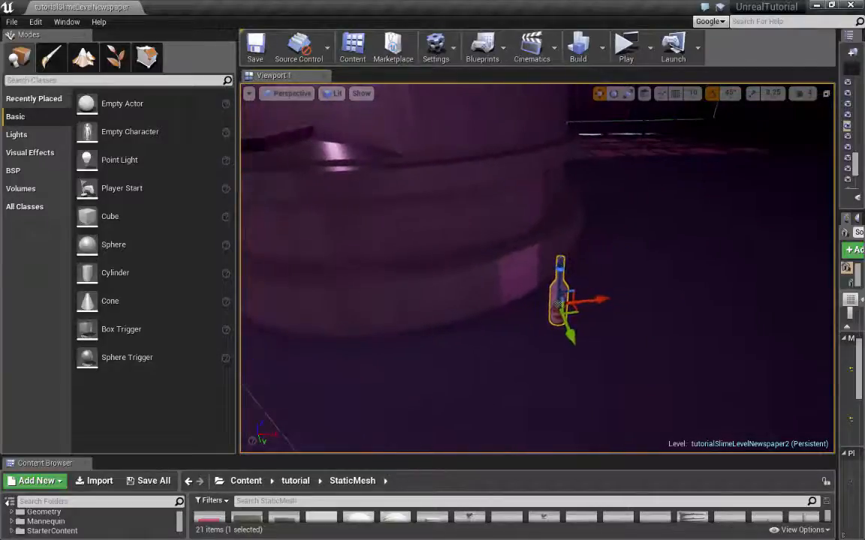
{"action": "left_click_drag", "start_coordinate": [604, 302], "coordinate": [582, 306], "text": "alt"}
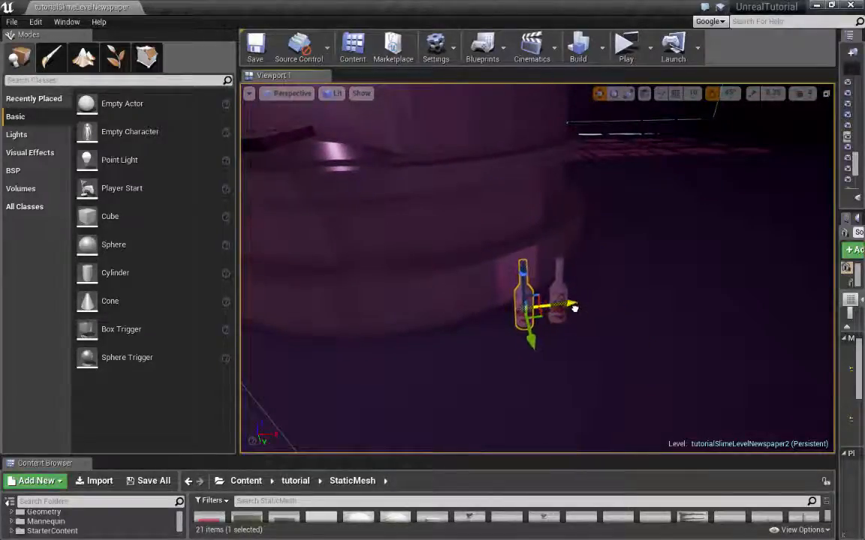
{"action": "key", "text": "e"}
{"action": "left_click_drag", "start_coordinate": [513, 356], "coordinate": [571, 357]}
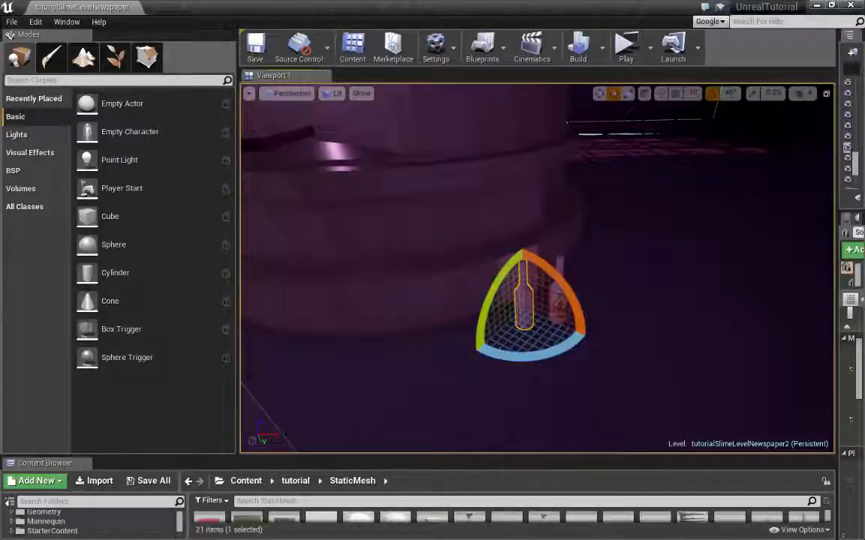
Place another upright bottle slightly apart from the first two so three stand beside the kiosk.
{"action": "key", "text": "w"}
{"action": "right_click_drag", "start_coordinate": [572, 356], "coordinate": [602, 379]}
{"action": "left_click_drag", "start_coordinate": [446, 313], "coordinate": [421, 342]}
{"action": "left_click_drag", "start_coordinate": [411, 295], "coordinate": [497, 304]}
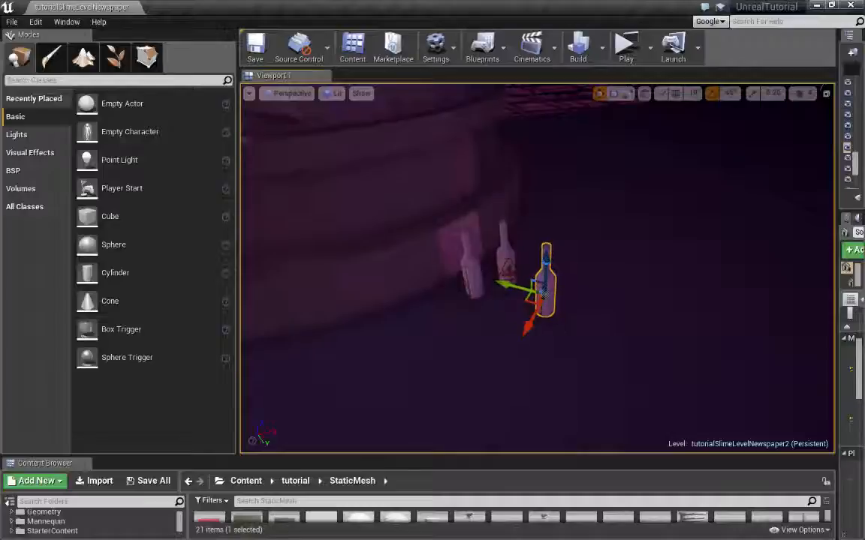
Duplicate a bottle against the kiosk base and tilt the copy without rotation snapping so it leans on the kiosk.
{"action": "left_click_drag", "start_coordinate": [505, 289], "coordinate": [440, 257], "text": "alt"}
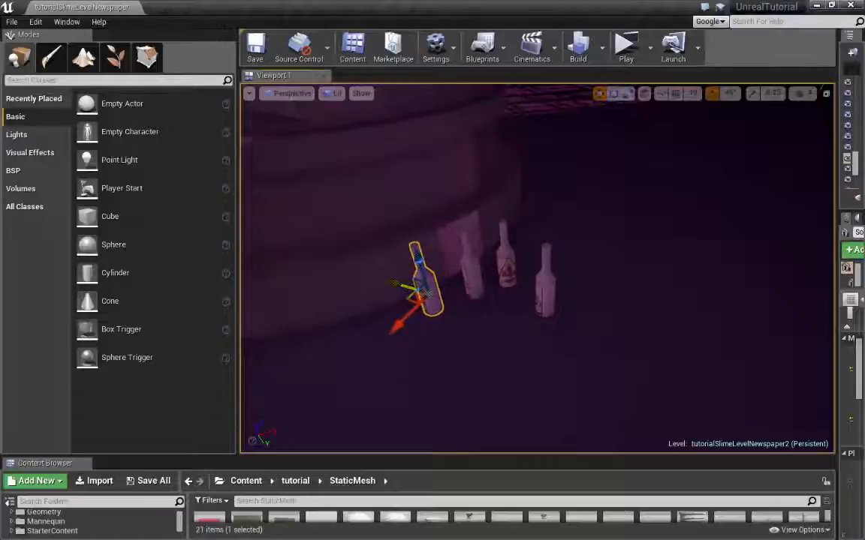
{"action": "left_click_drag", "start_coordinate": [441, 263], "coordinate": [448, 268], "text": "alt"}
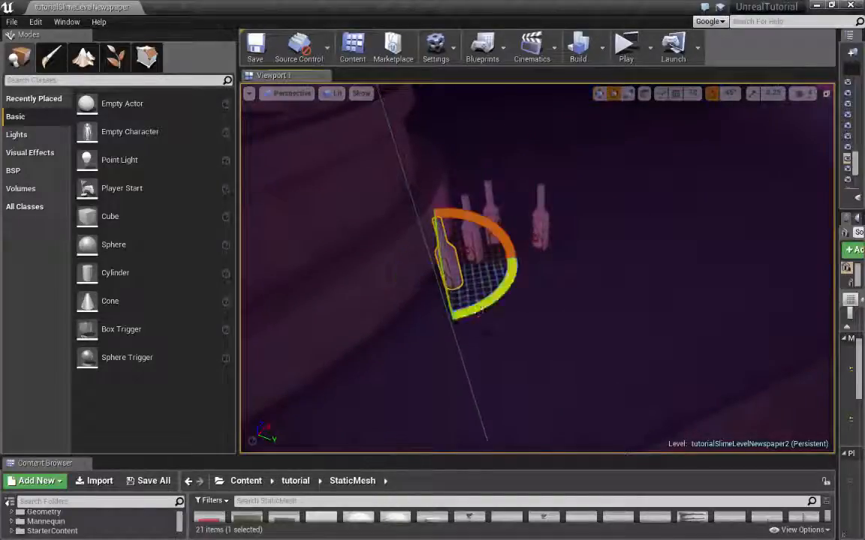
{"action": "left_click_drag", "start_coordinate": [501, 243], "coordinate": [438, 217]}
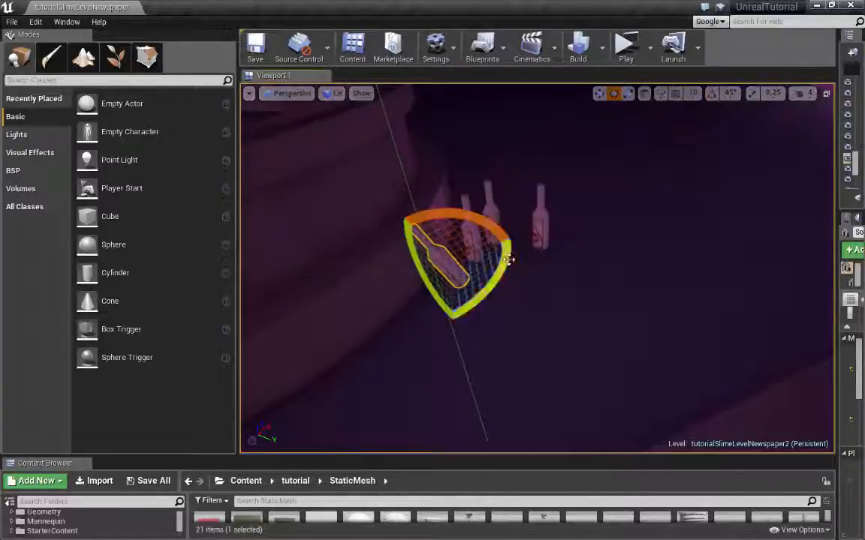
{"action": "right_click_drag", "start_coordinate": [510, 257], "coordinate": [495, 201]}
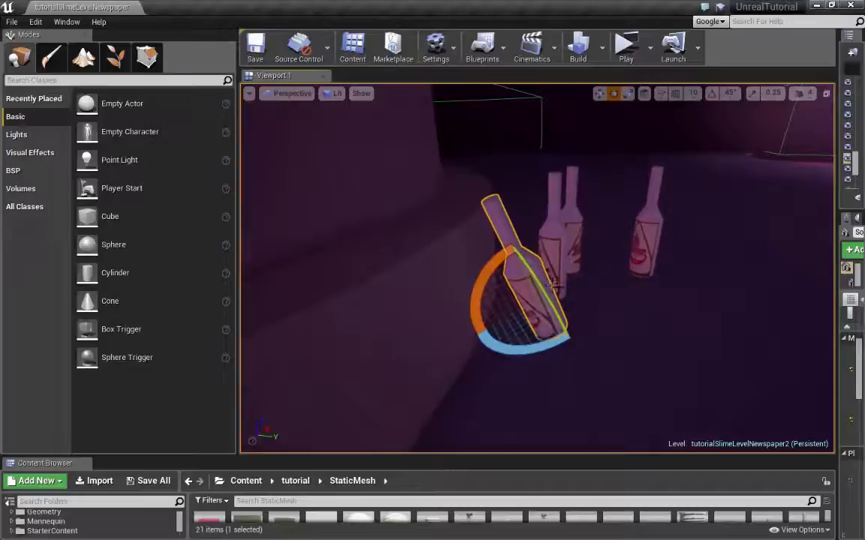
{"action": "key", "text": "w"}
{"action": "left_click_drag", "start_coordinate": [557, 324], "coordinate": [538, 302]}
{"action": "right_click_drag", "start_coordinate": [539, 302], "coordinate": [545, 372]}
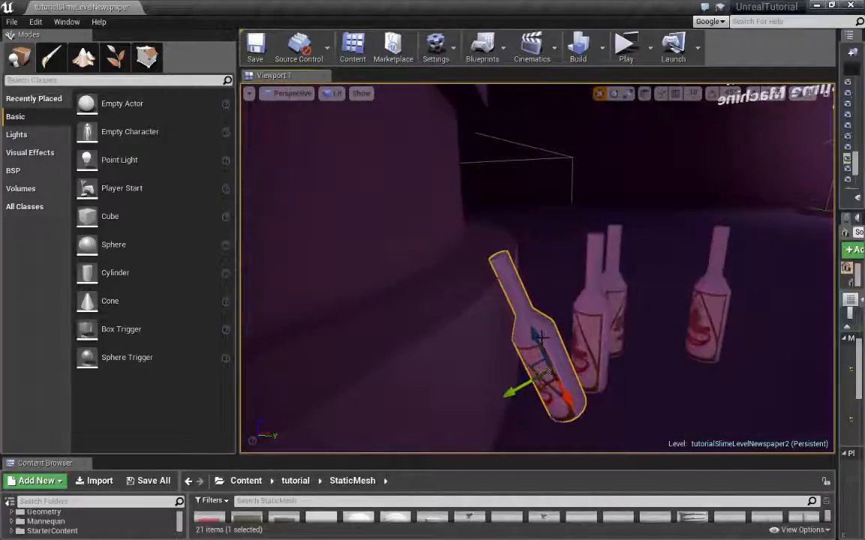
{"action": "mouse_move", "coordinate": [539, 336]}
{"action": "right_mouse_down"}
{"action": "mouse_move", "coordinate": [525, 330]}
{"action": "mouse_move", "coordinate": [555, 316]}
{"action": "mouse_move", "coordinate": [536, 338]}
{"action": "right_mouse_up"}
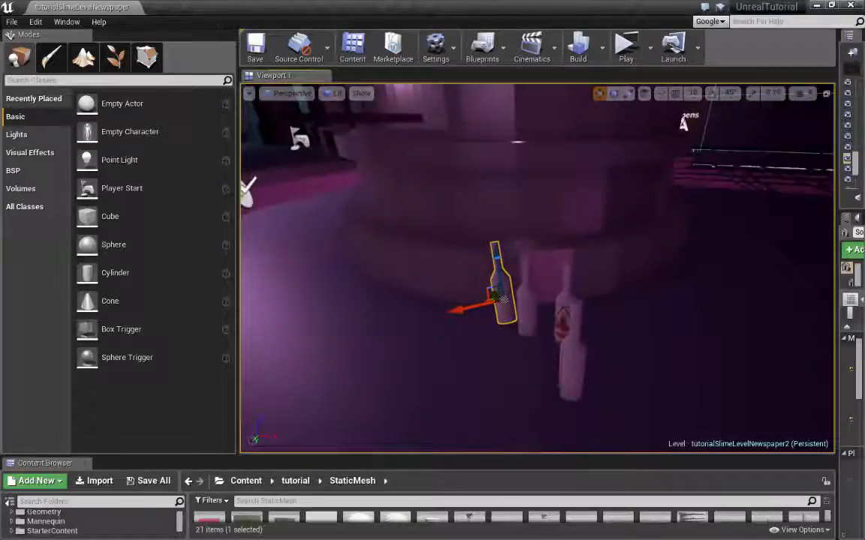
Duplicate the leaning bottle, rotate the copy the other way, and position it behind the standing bottles.
{"action": "left_click_drag", "start_coordinate": [492, 296], "coordinate": [636, 358]}
{"action": "key", "text": "e"}
{"action": "left_click_drag", "start_coordinate": [695, 380], "coordinate": [728, 378]}
{"action": "key", "text": "w"}
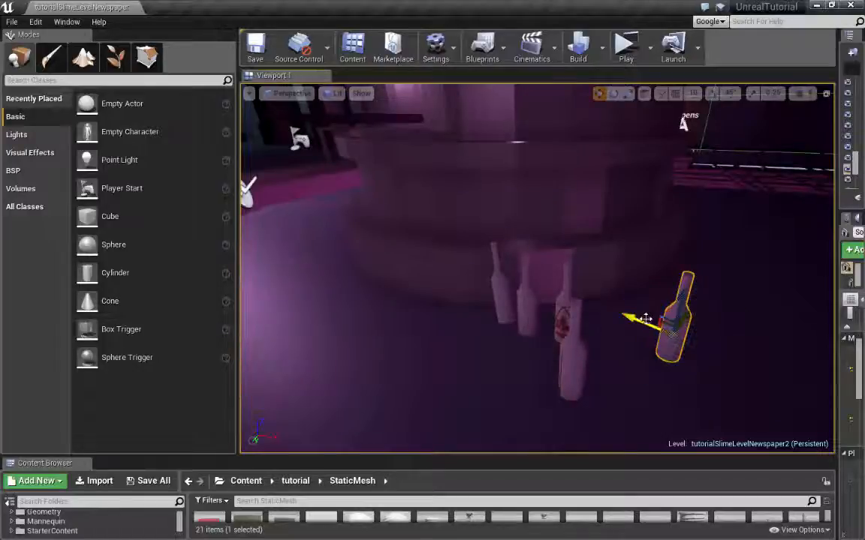
{"action": "left_click_drag", "start_coordinate": [645, 319], "coordinate": [566, 281]}
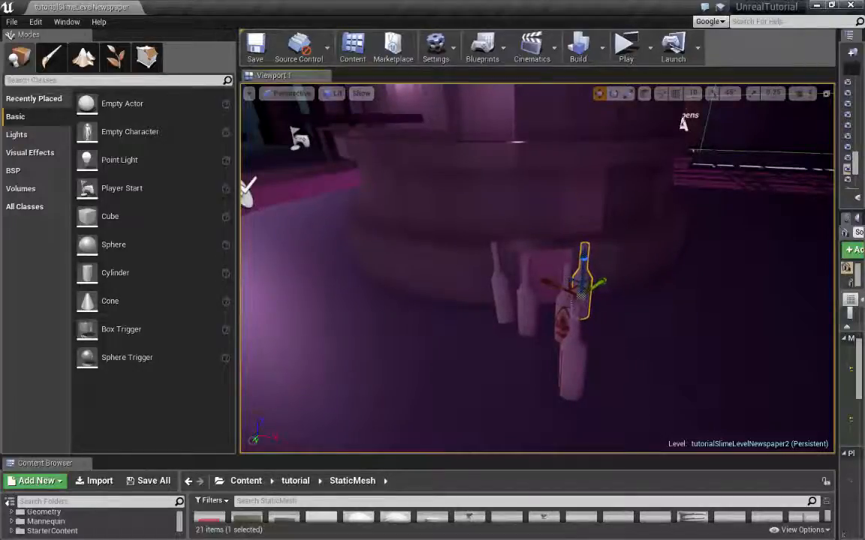
{"action": "right_click_drag", "start_coordinate": [566, 281], "coordinate": [536, 289]}
Duplicate a bottle onto the open floor, rotate it onto its side with rotation snapping enabled, and lower it to the ground.
{"action": "left_click", "coordinate": [784, 339]}
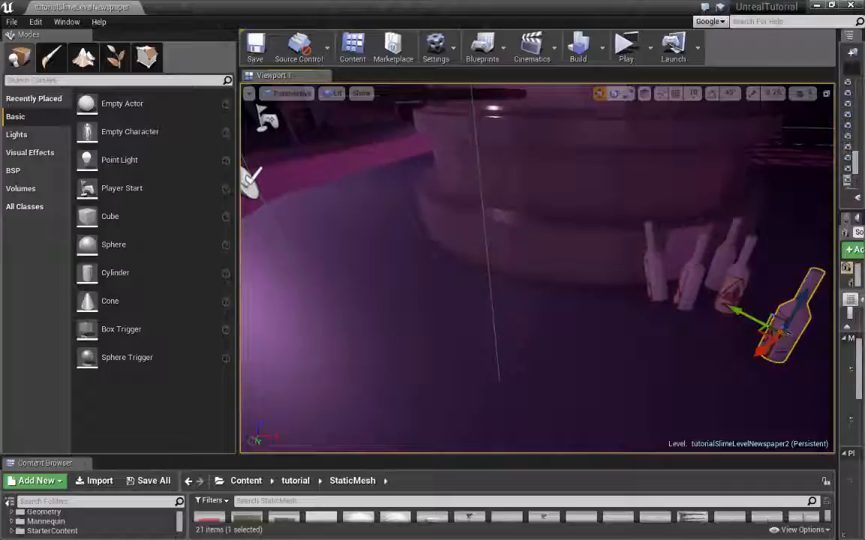
{"action": "left_click_drag", "start_coordinate": [764, 350], "coordinate": [565, 292], "text": "alt"}
{"action": "key", "text": "e"}
{"action": "left_click", "coordinate": [712, 93]}
{"action": "key", "text": "w"}
{"action": "right_click_drag", "start_coordinate": [565, 293], "coordinate": [679, 251]}
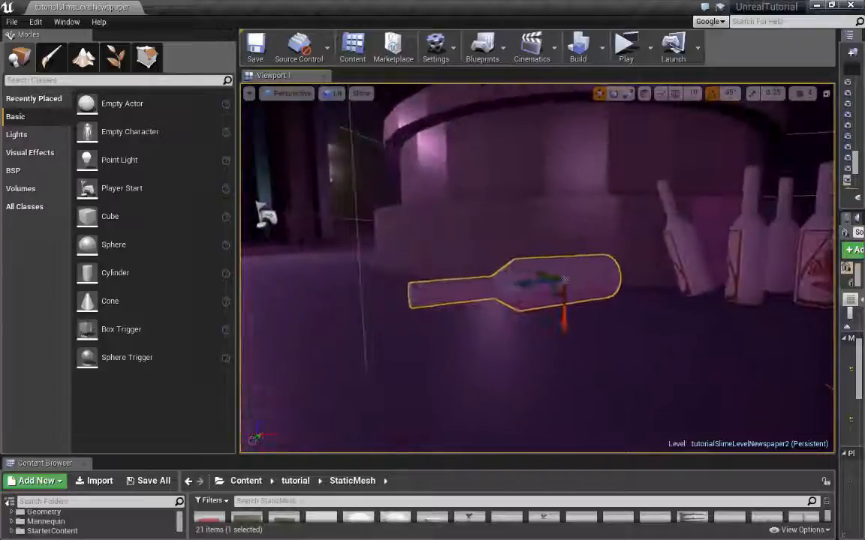
{"action": "left_click_drag", "start_coordinate": [564, 314], "coordinate": [574, 332]}
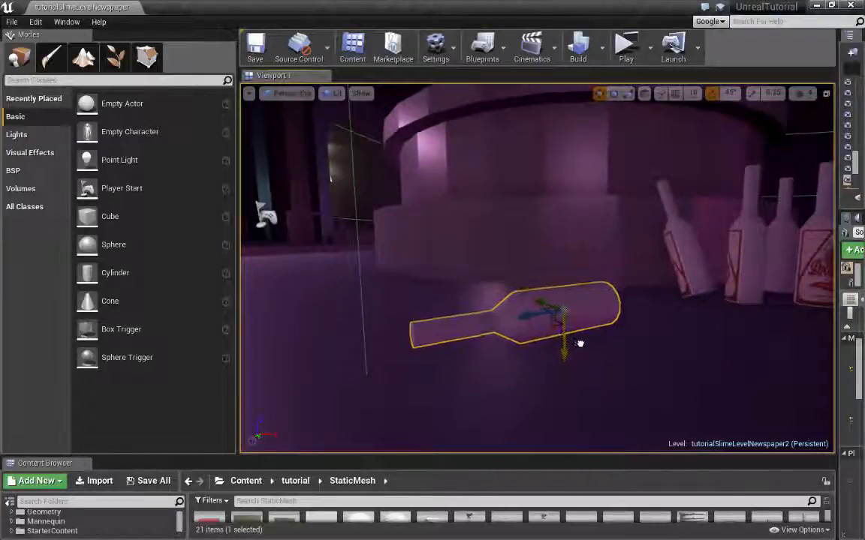
{"action": "left_click_drag", "start_coordinate": [582, 345], "coordinate": [720, 347]}
Duplicate the lying bottle, move the copy to the far side of the standing group, and rotate it to a different direction.
{"action": "mouse_move", "coordinate": [582, 347]}
{"action": "right_mouse_down"}
{"action": "mouse_move", "coordinate": [574, 255]}
{"action": "mouse_move", "coordinate": [581, 368]}
{"action": "mouse_move", "coordinate": [589, 353]}
{"action": "right_mouse_up"}
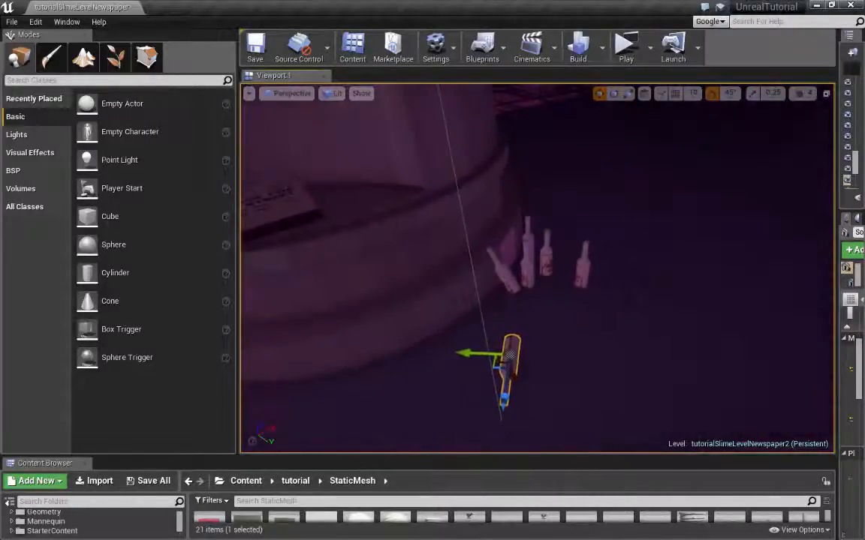
{"action": "left_click_drag", "start_coordinate": [473, 361], "coordinate": [602, 379], "text": "alt"}
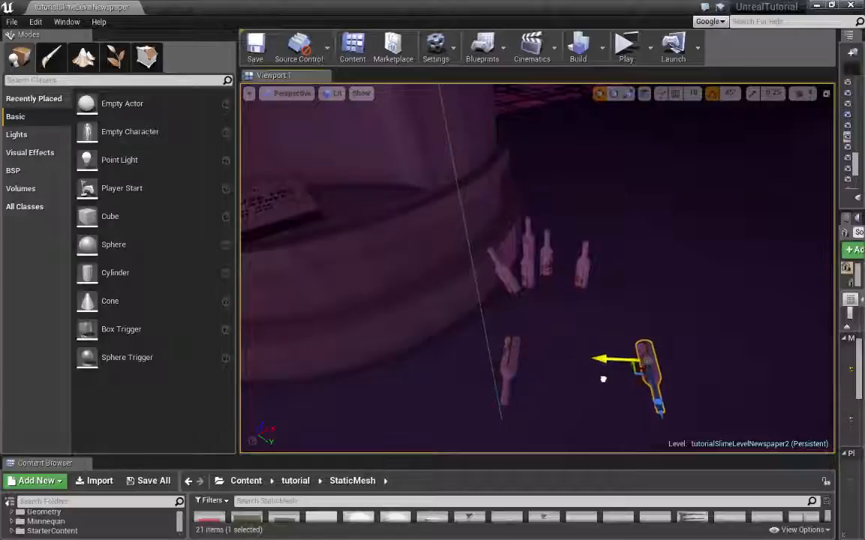
{"action": "left_click_drag", "start_coordinate": [665, 406], "coordinate": [658, 267]}
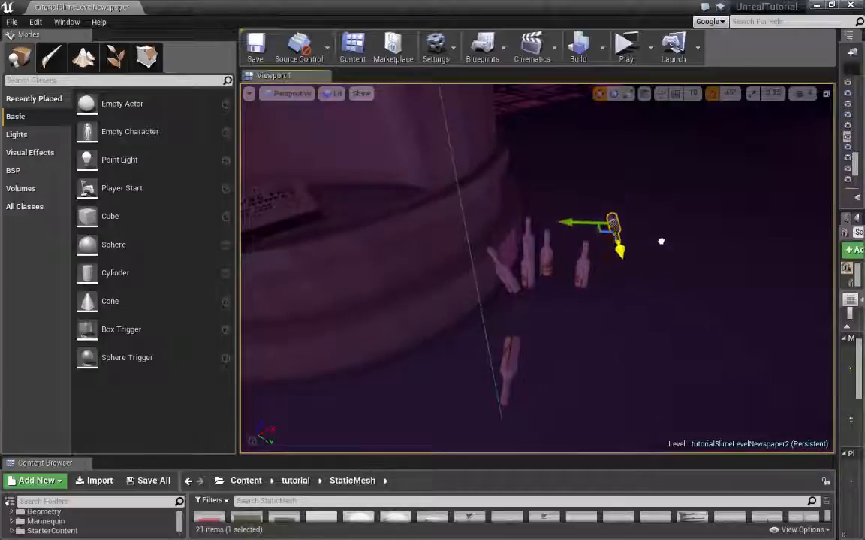
{"action": "key", "text": "e"}
{"action": "left_click_drag", "start_coordinate": [600, 259], "coordinate": [626, 265]}
{"action": "key", "text": "s"}
{"action": "right_click_drag", "start_coordinate": [626, 265], "coordinate": [615, 238]}
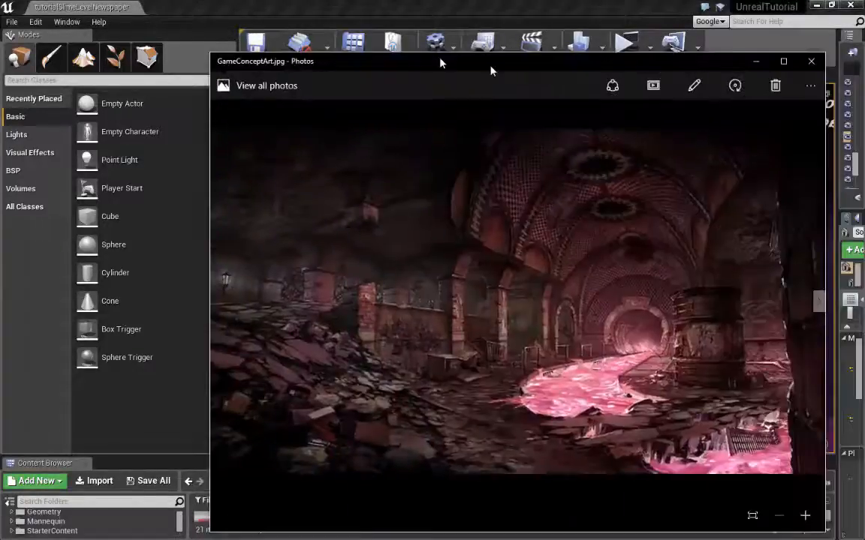
Examine the GameConceptArt.jpg reference image for the debris around the barrel-shaped structure and move the image aside.
{"action": "left_click_drag", "start_coordinate": [490, 68], "coordinate": [368, 41]}
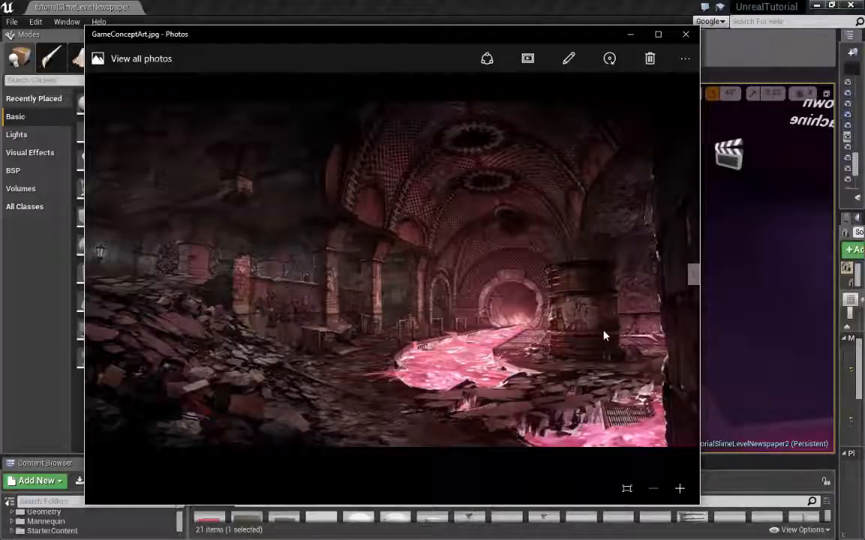
{"action": "left_click_drag", "start_coordinate": [513, 44], "coordinate": [543, 36]}
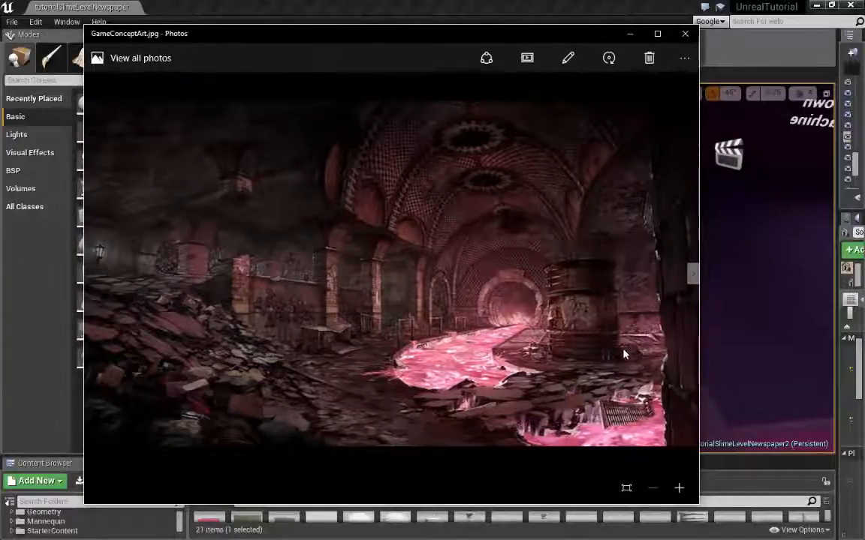
{"action": "left_click_drag", "start_coordinate": [537, 34], "coordinate": [864, 94]}
Play the level in a standalone preview to inspect the arranged bottles.
{"action": "left_click", "coordinate": [627, 47]}
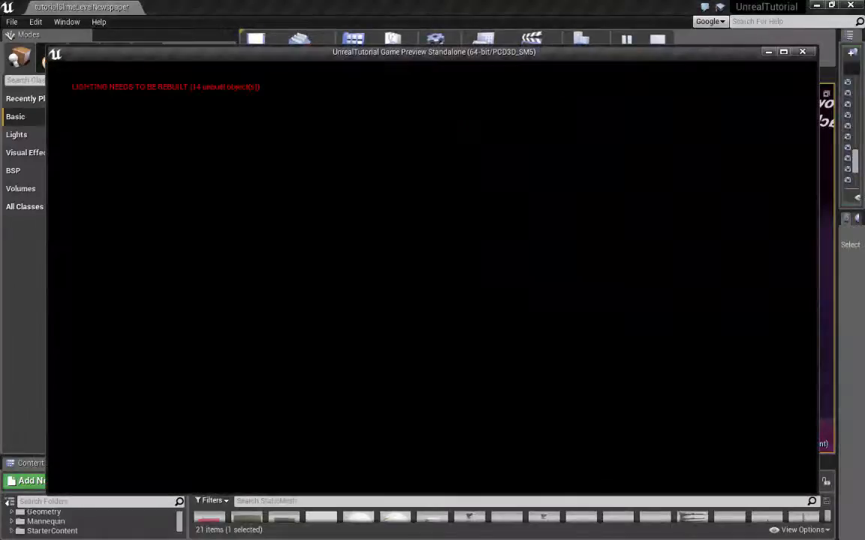